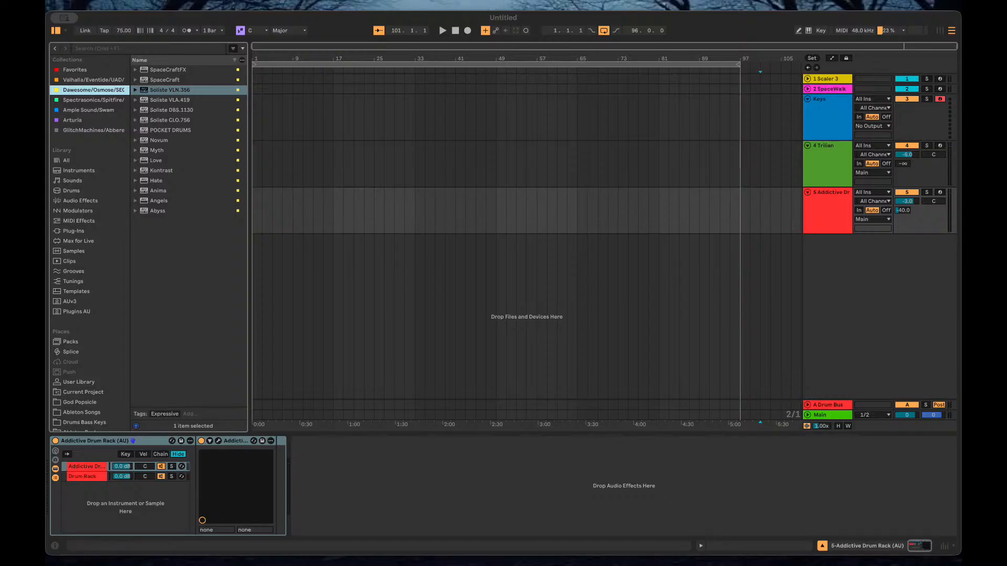
Load the Omnisphere instrument from the Spectrasonics/Spitfire collection onto a new track and dismiss its startup notice.
left_click(99, 100)
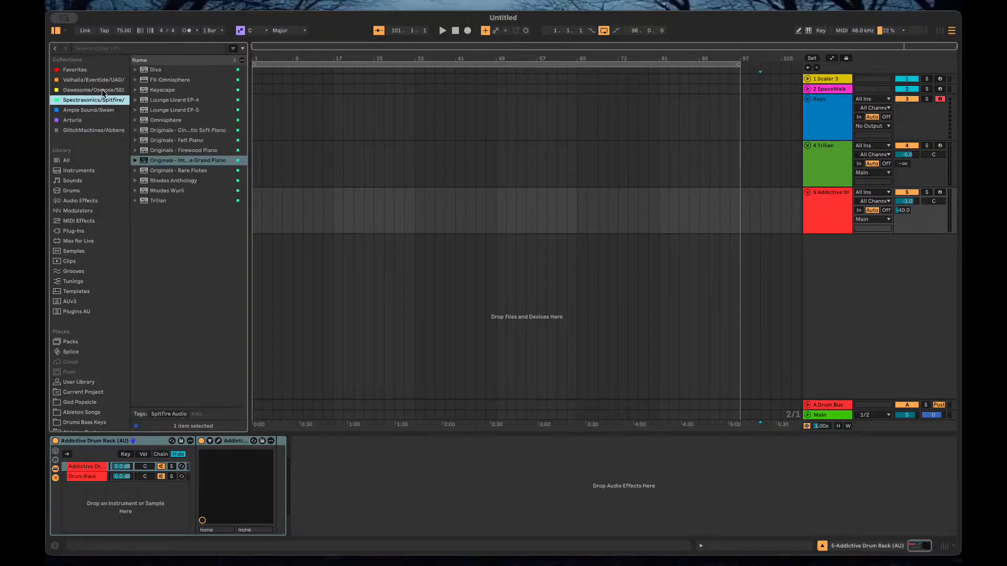
left_click(153, 122)
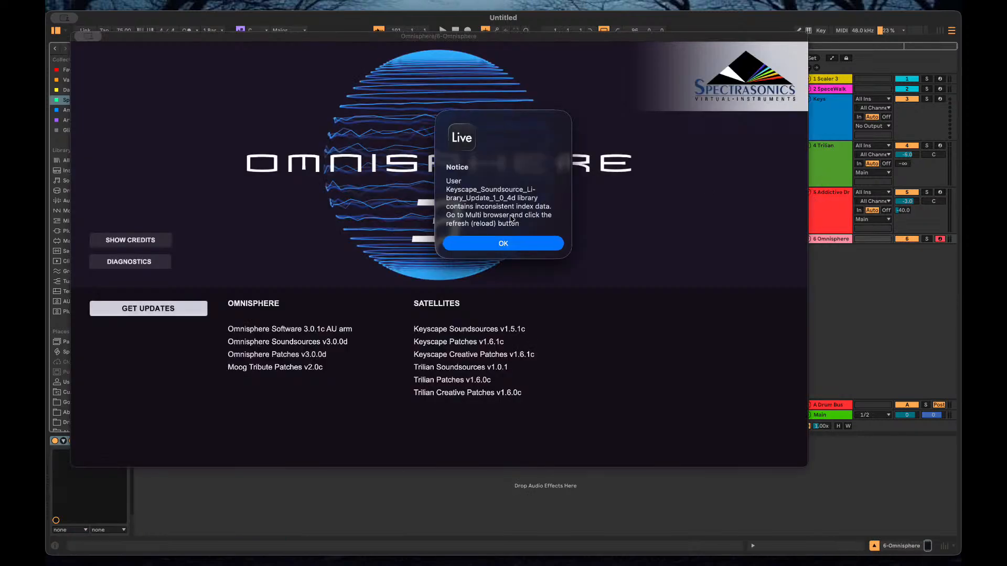
left_click(516, 248)
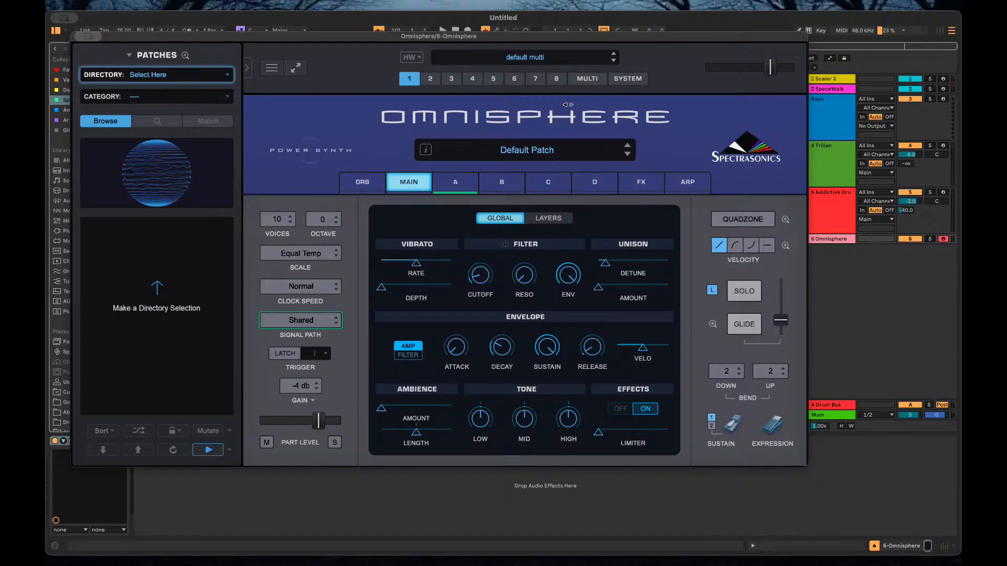
Initialize the Omnisphere patch and shift the plug-in window slightly away from the edge of the Live window.
left_click(268, 73)
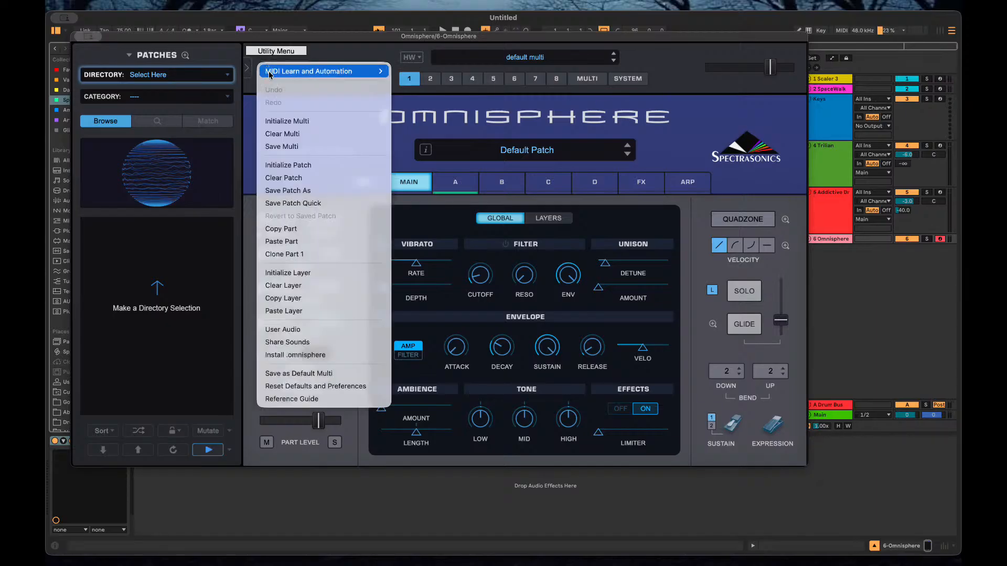
left_click(302, 166)
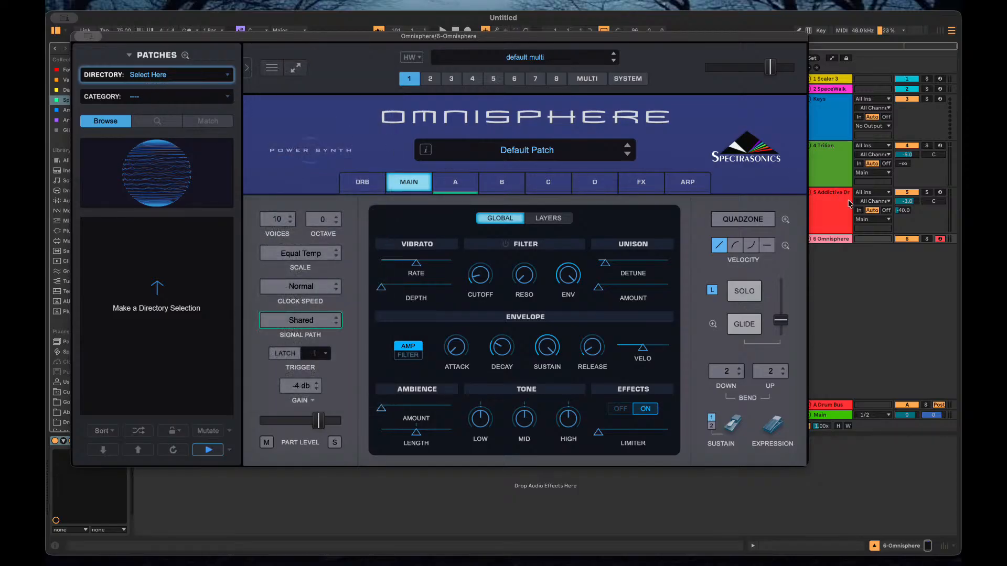
left_click_drag(596, 43, 631, 61)
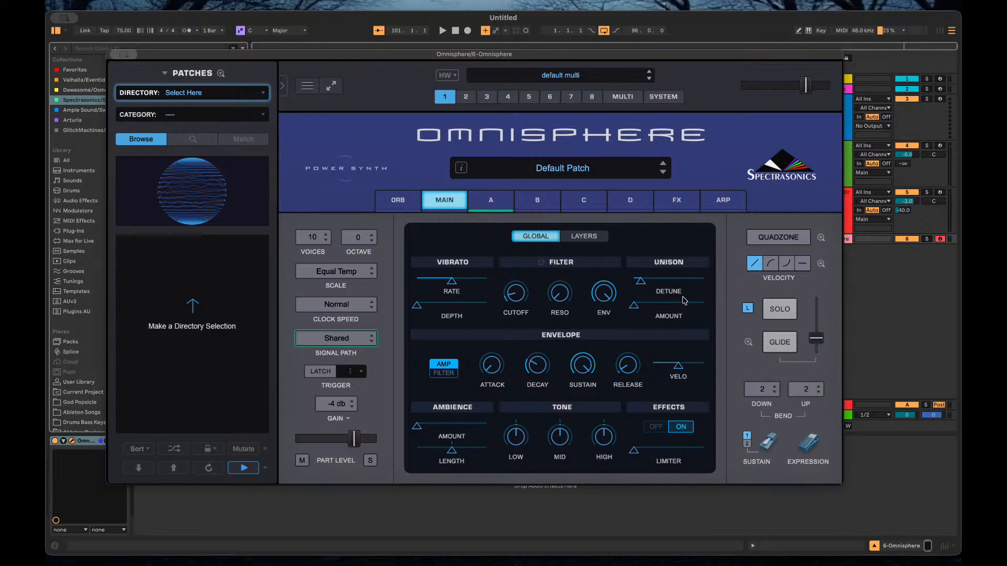
Look through the waveform and Digital Wavetables choices for layer A's synth oscillator.
left_click(492, 201)
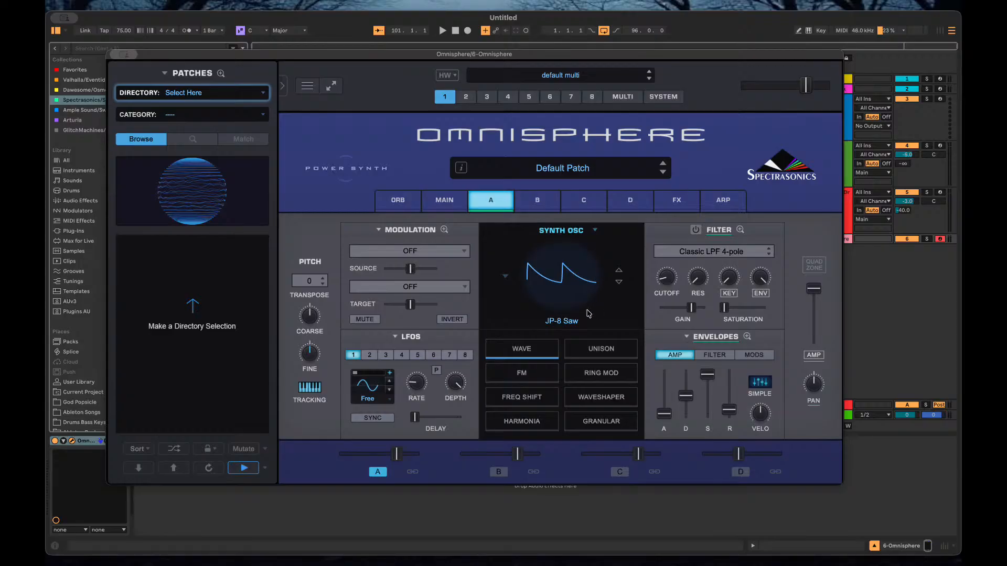
left_click(562, 318)
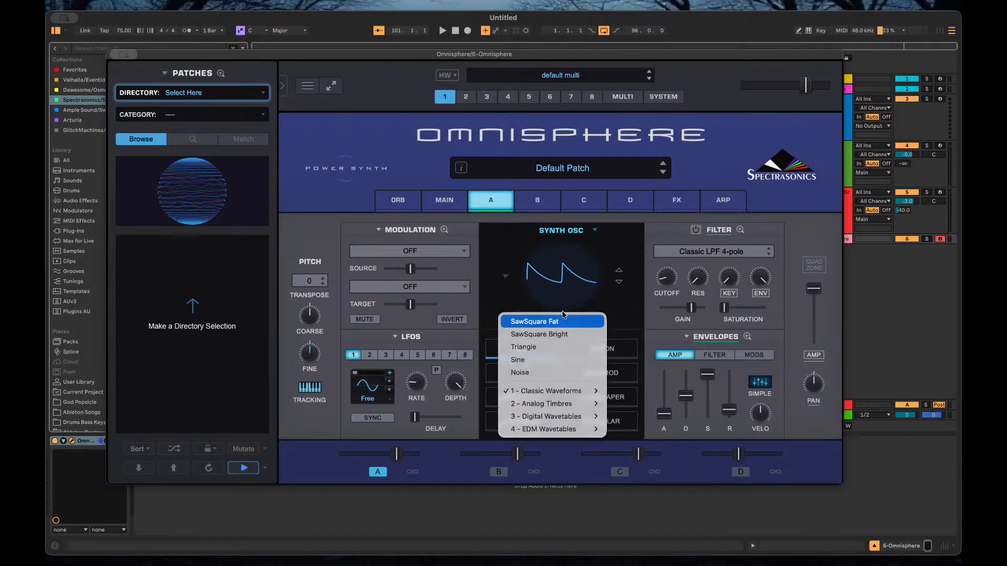
left_click(569, 236)
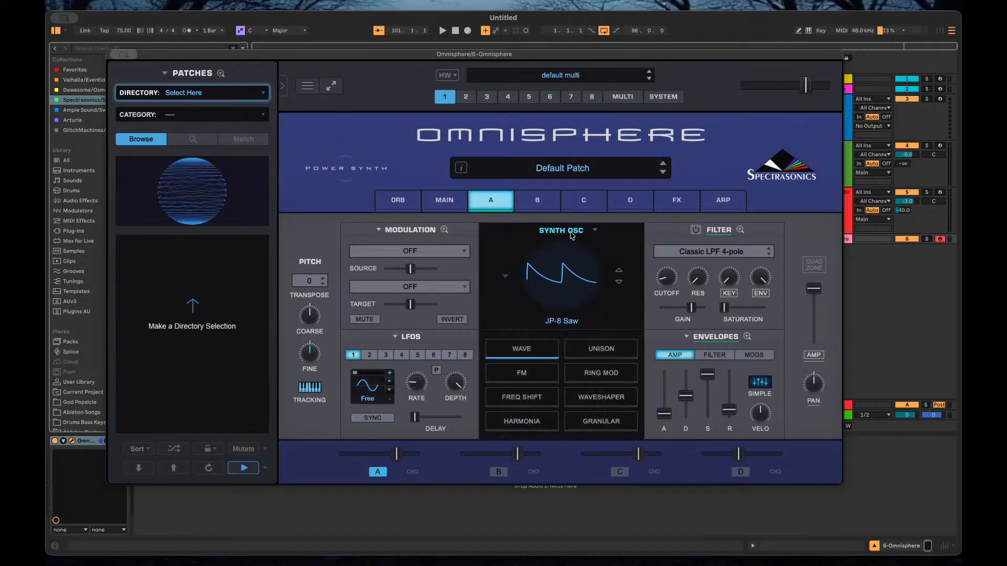
left_click(571, 231)
left_click(579, 232)
left_click(565, 271)
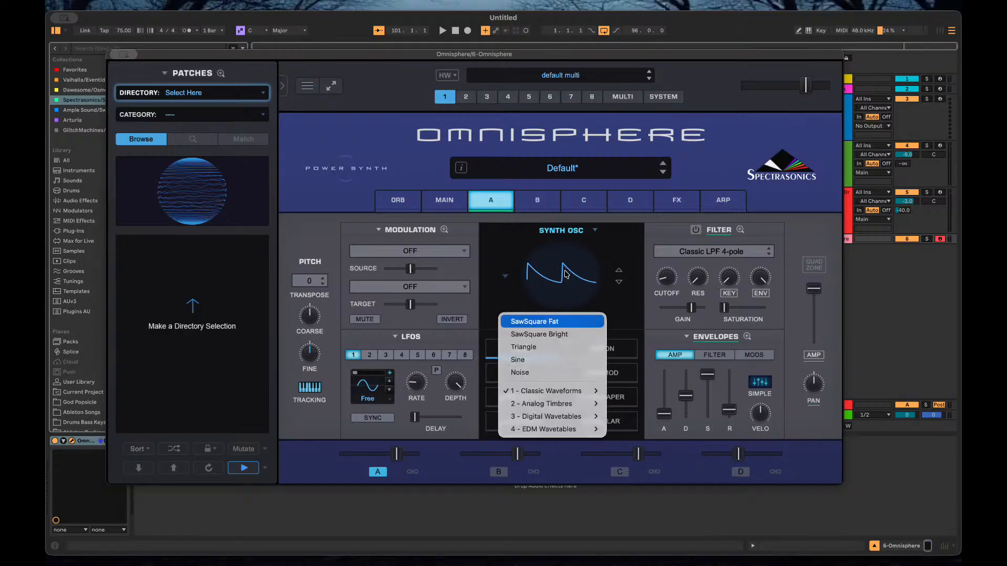
mouse_move(546, 415)
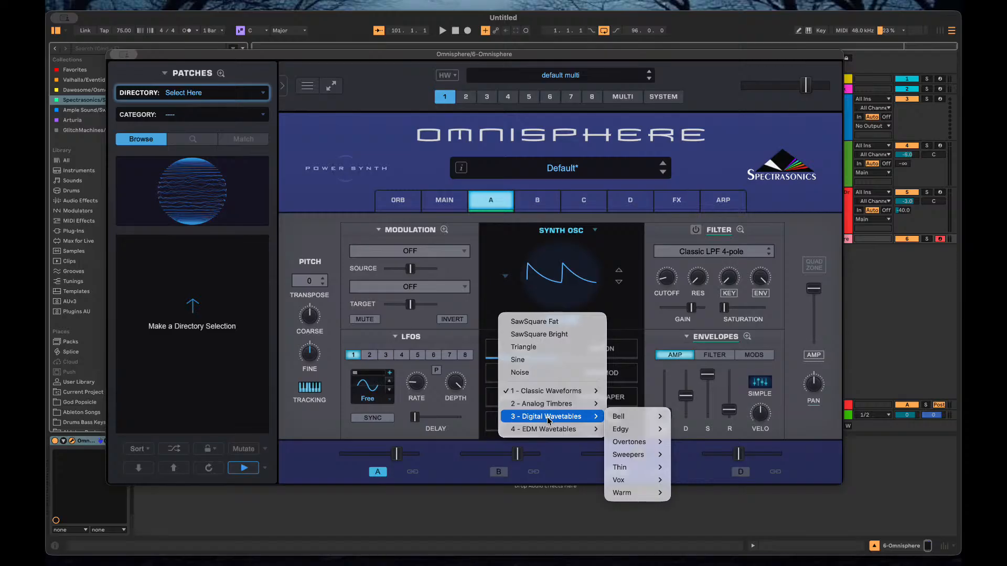
left_click(557, 259)
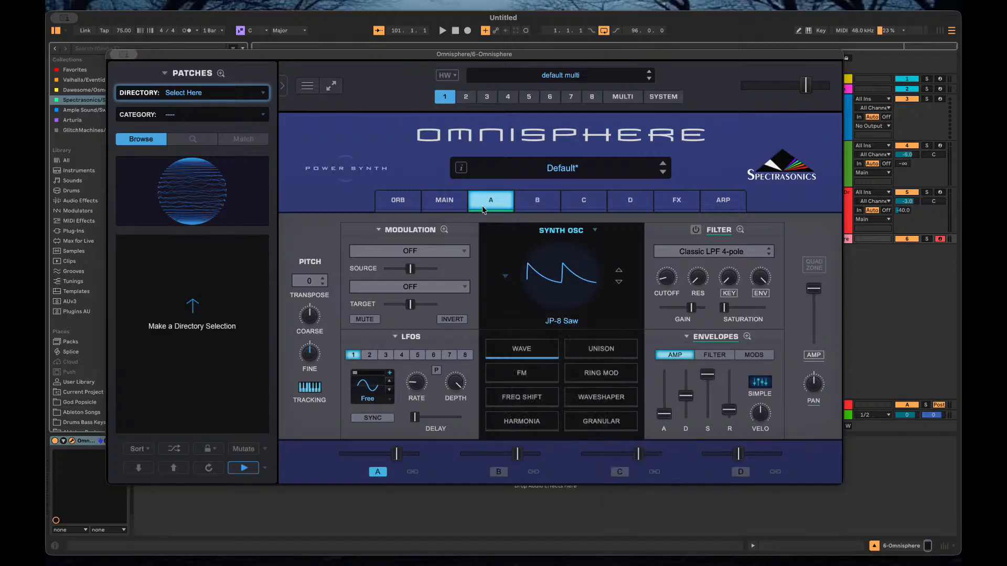
Switch layer A's oscillator from Synth to Sample and move the Omnisphere window clear of the Live browser.
left_click(561, 230)
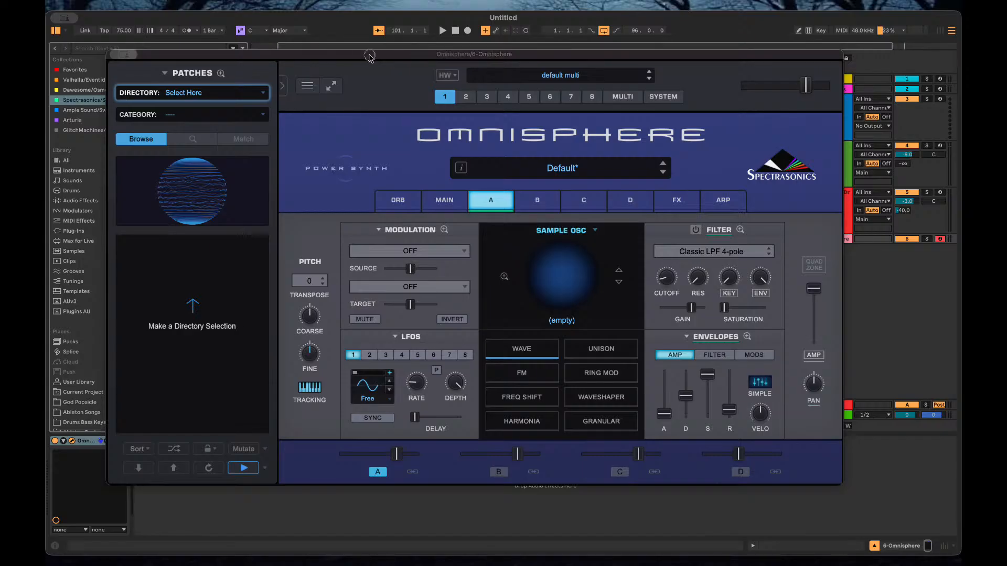
left_click_drag(369, 55, 482, 84)
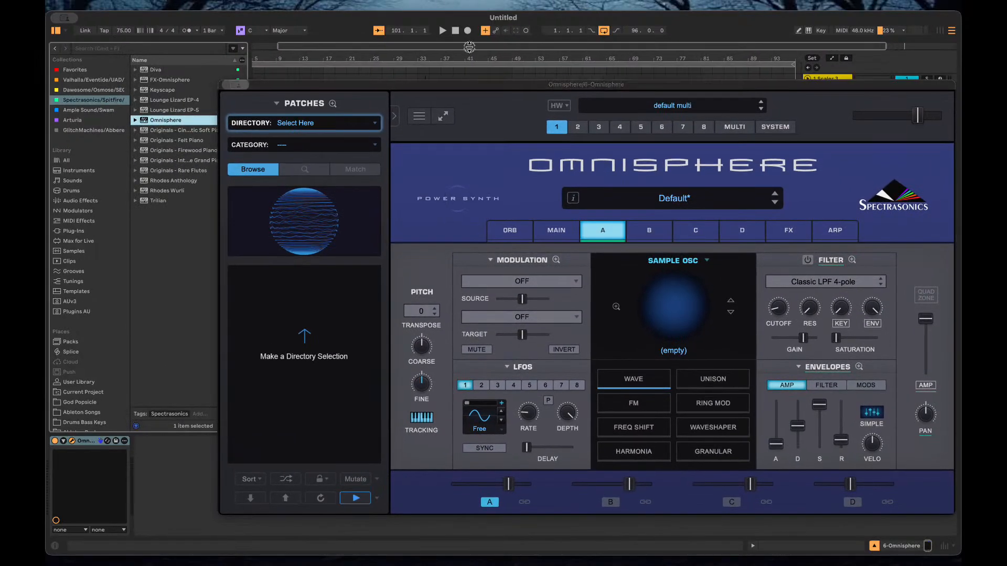
scroll(470, 47, "left", 4)
Look through the sample packs in the Drums Bass Keys folder under Places.
left_click(66, 391)
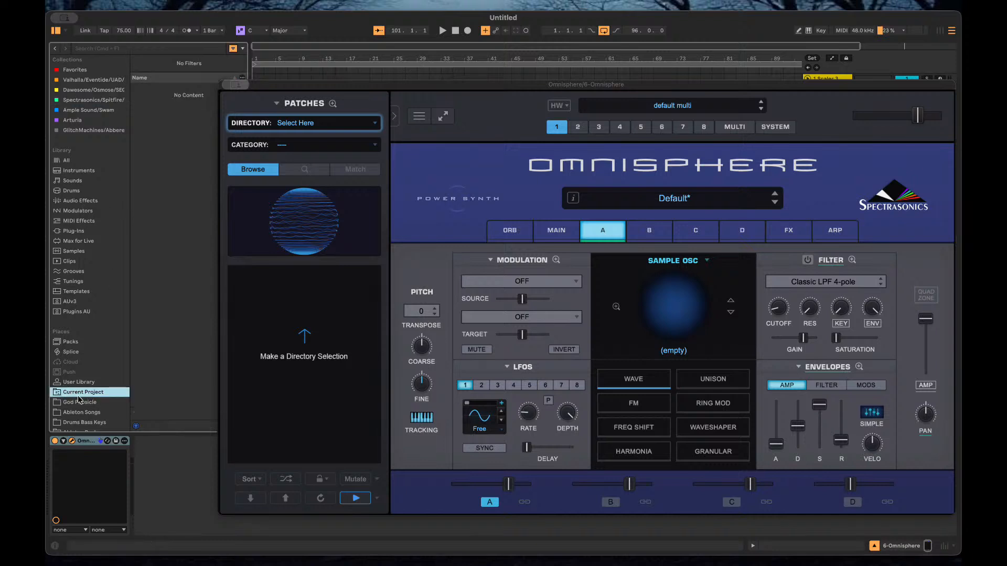
left_click(93, 402)
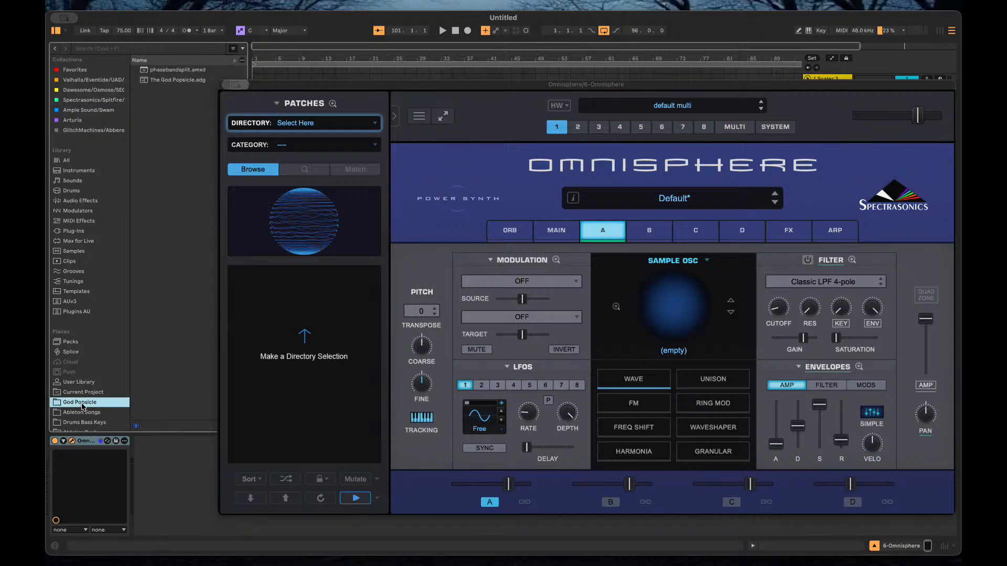
scroll(85, 402, "down", 5)
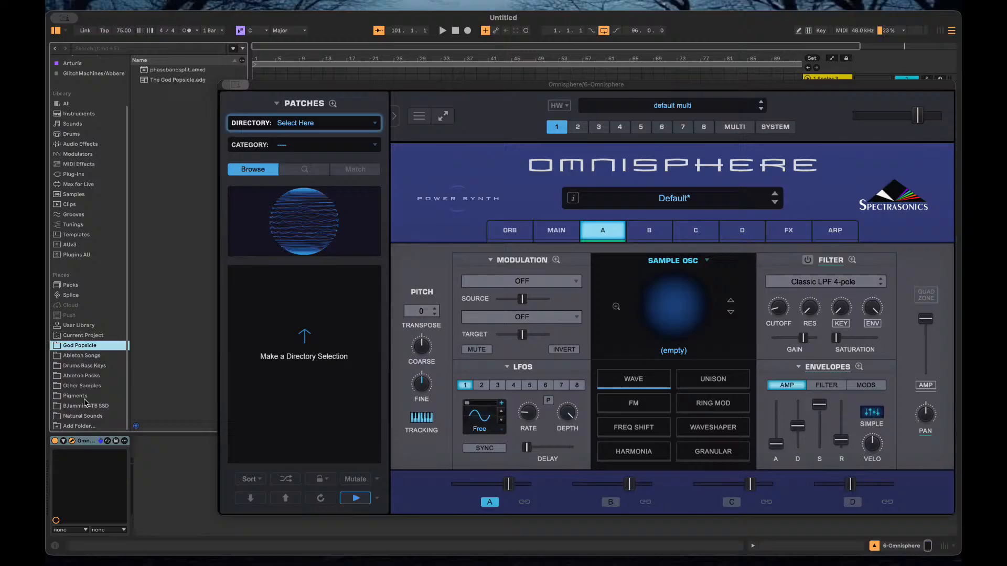
left_click(88, 366)
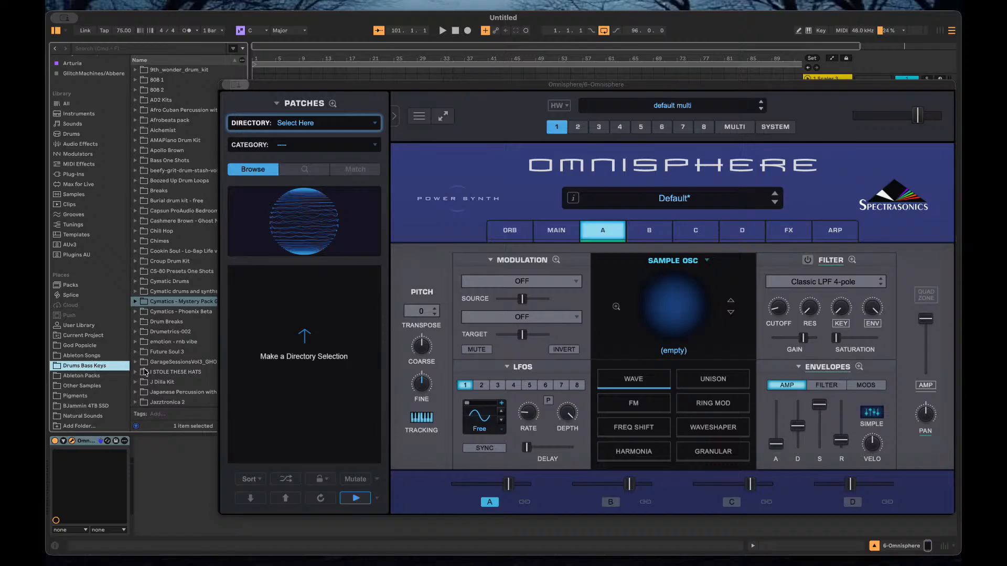
scroll(175, 315, "down", 1)
scroll(174, 233, "up", 1)
scroll(175, 232, "down", 12)
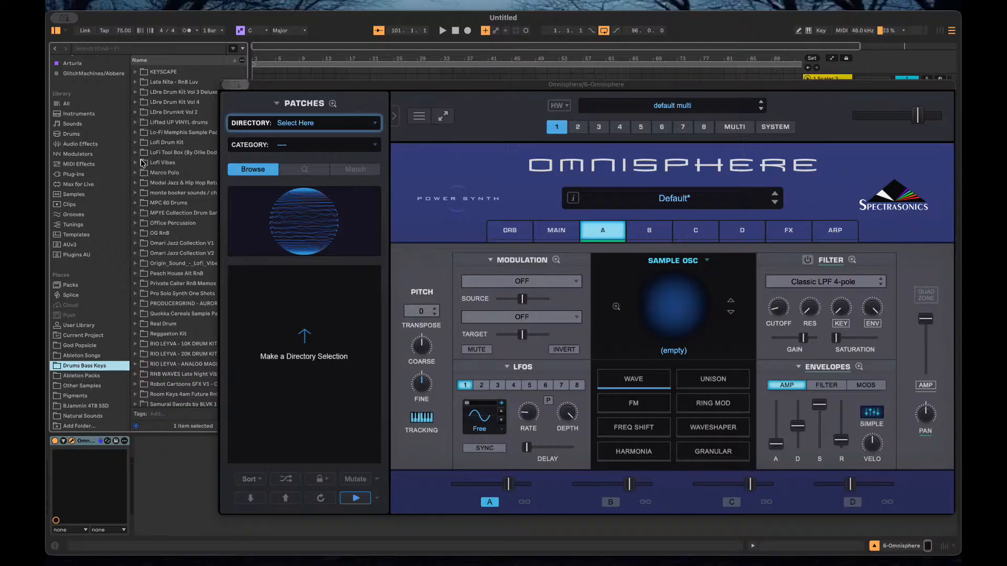
scroll(141, 170, "down", 10)
scroll(153, 255, "down", 1)
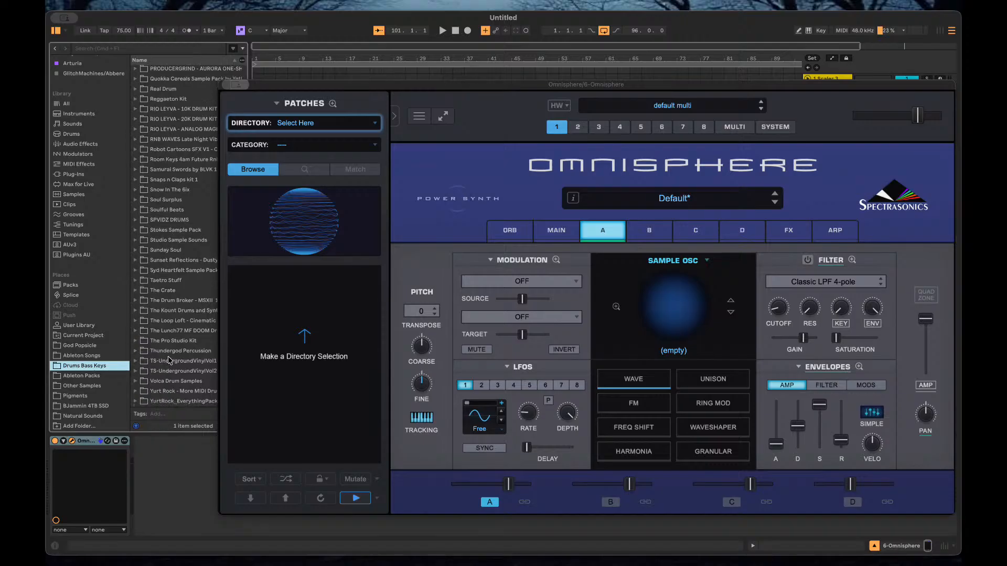
scroll(152, 336, "up", 15)
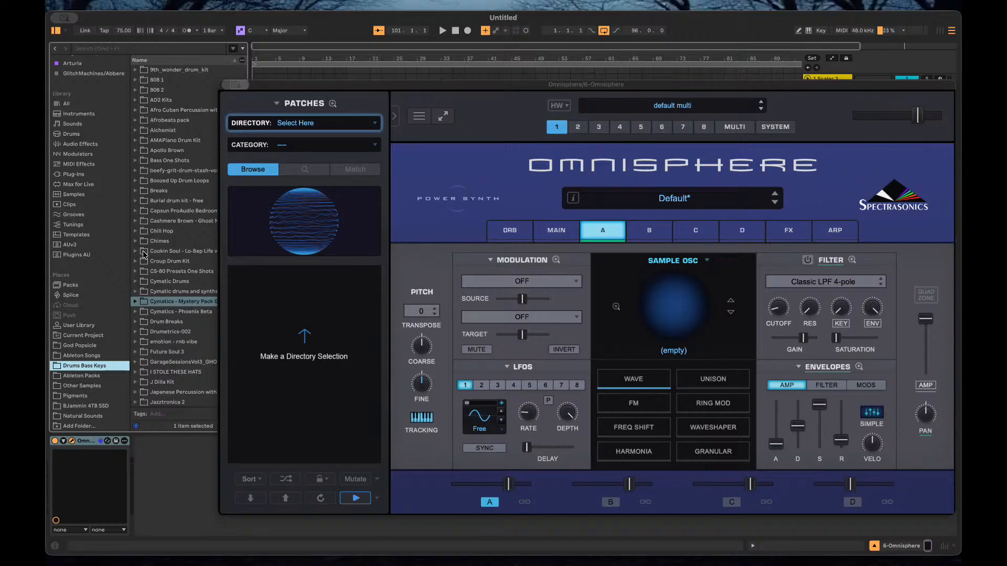
Expand the Cymatic drums and synths folder and reposition the Omnisphere window to uncover the whole browser.
left_click(140, 292)
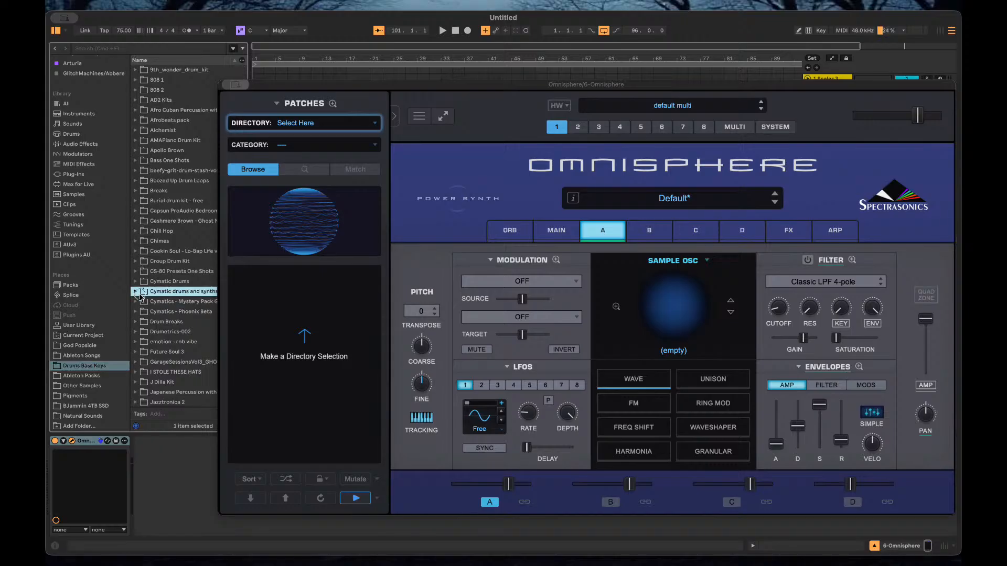
left_click(135, 292)
scroll(149, 298, "down", 1)
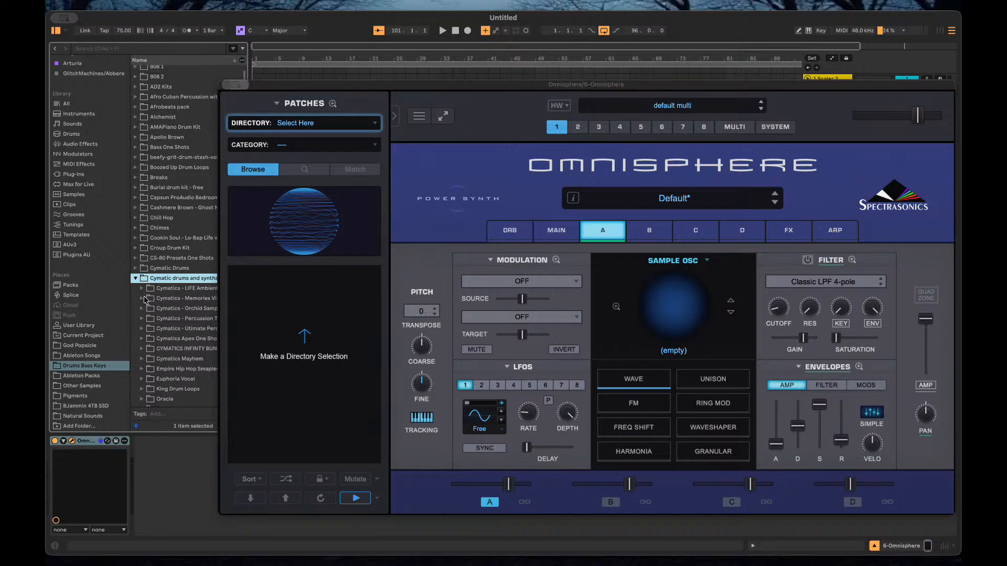
left_click_drag(365, 84, 333, 63)
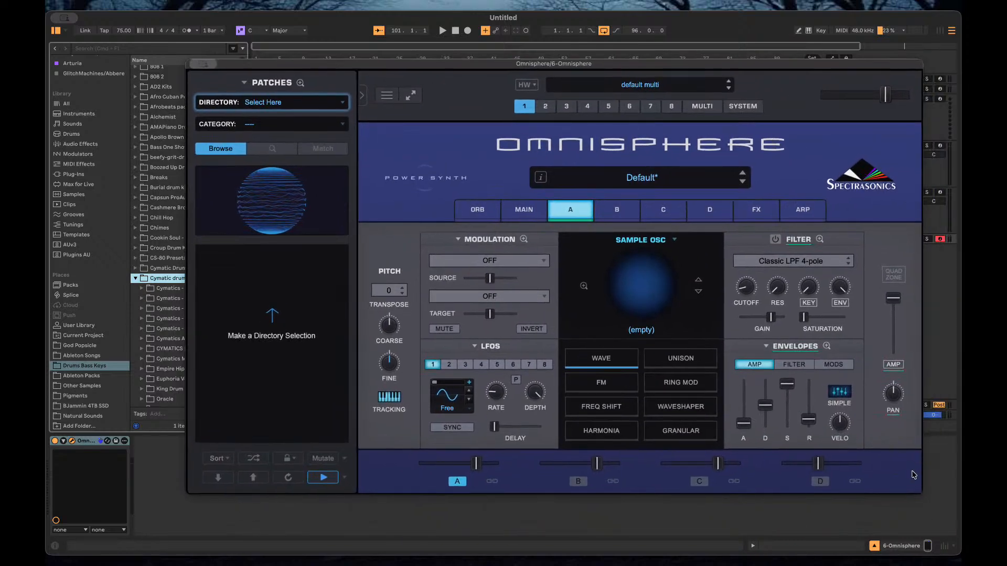
left_click_drag(299, 63, 370, 77)
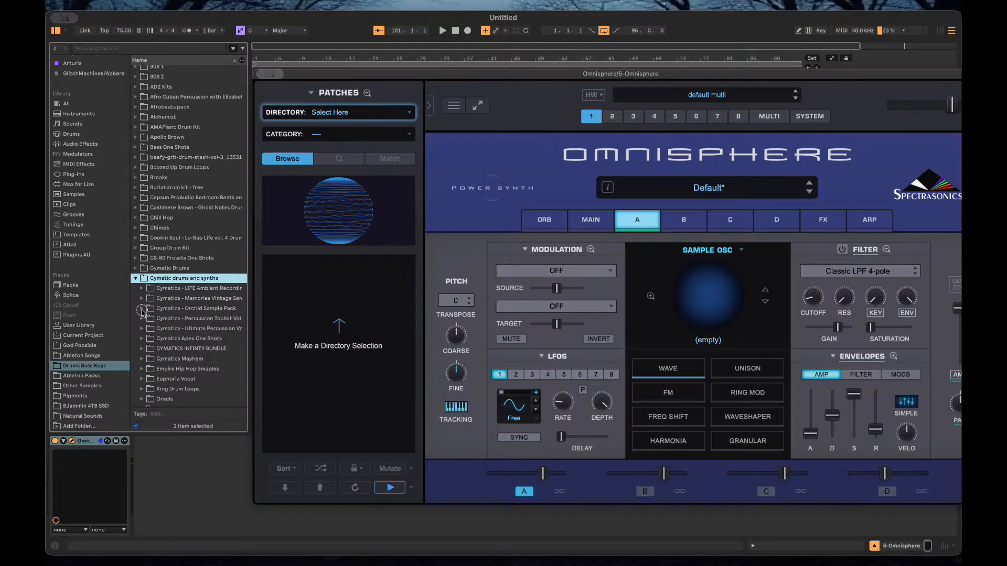
Expand the One Shots folder inside Cymatics - Orchid Sample Pack.
left_click(141, 308)
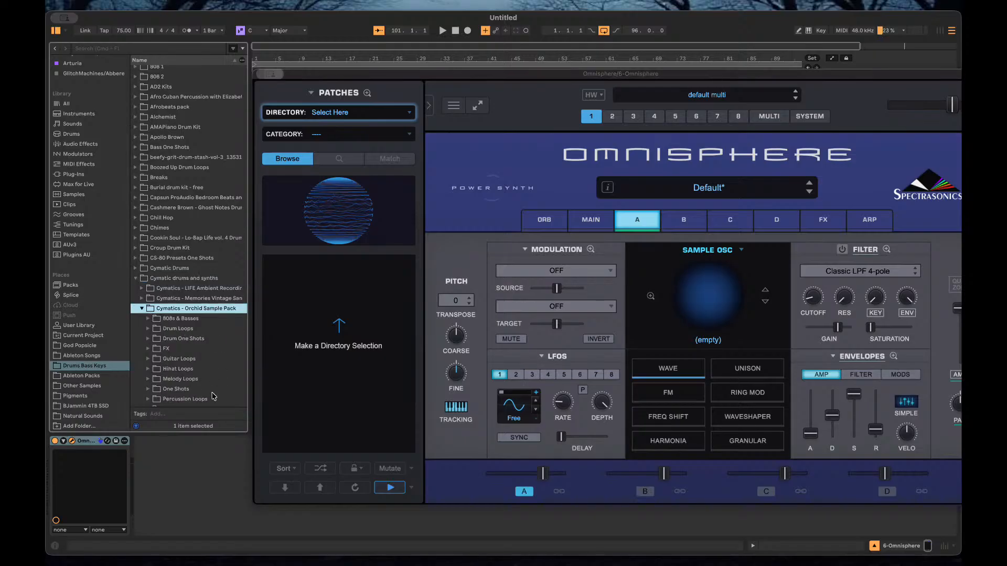
scroll(189, 395, "down", 2)
left_click(148, 375)
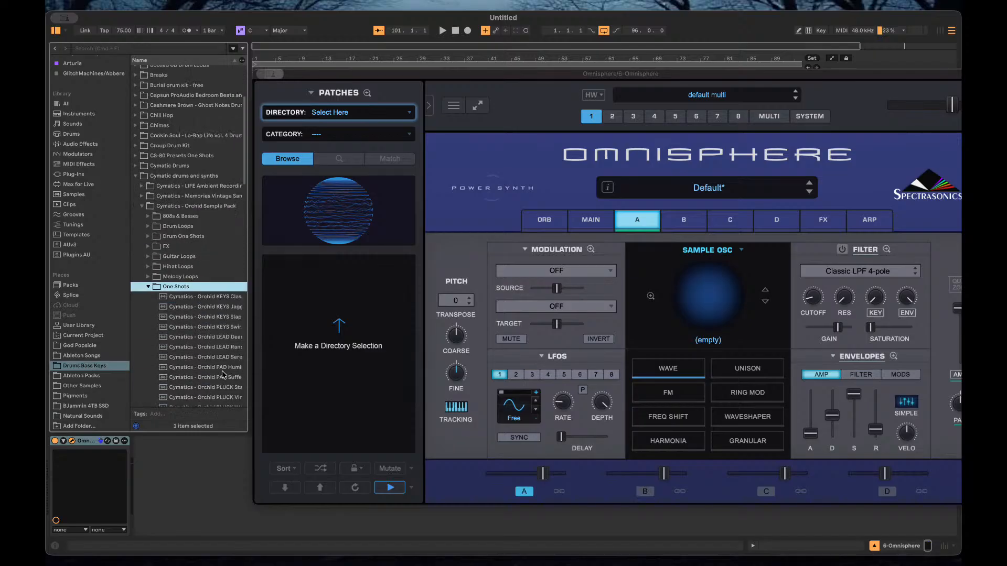
scroll(223, 375, "down", 3)
Audition several Orchid KEYS, PLUCK and PAD one-shot samples.
left_click(194, 267)
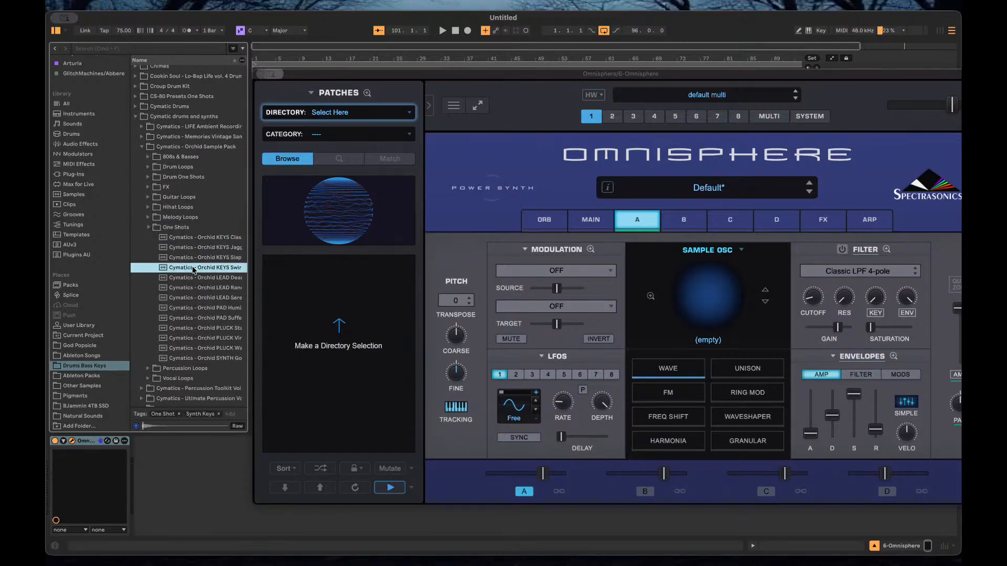
left_click(185, 248)
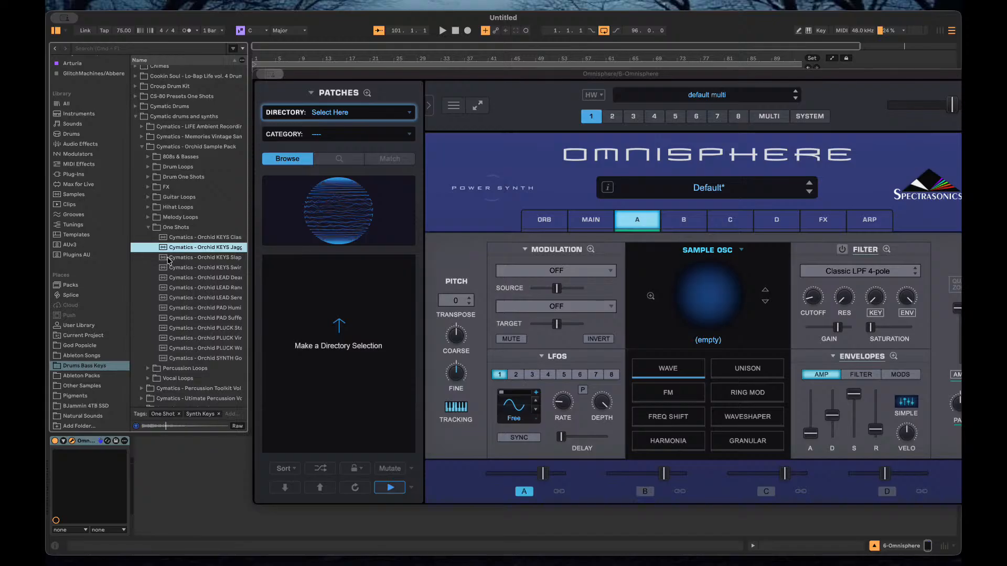
left_click(169, 258)
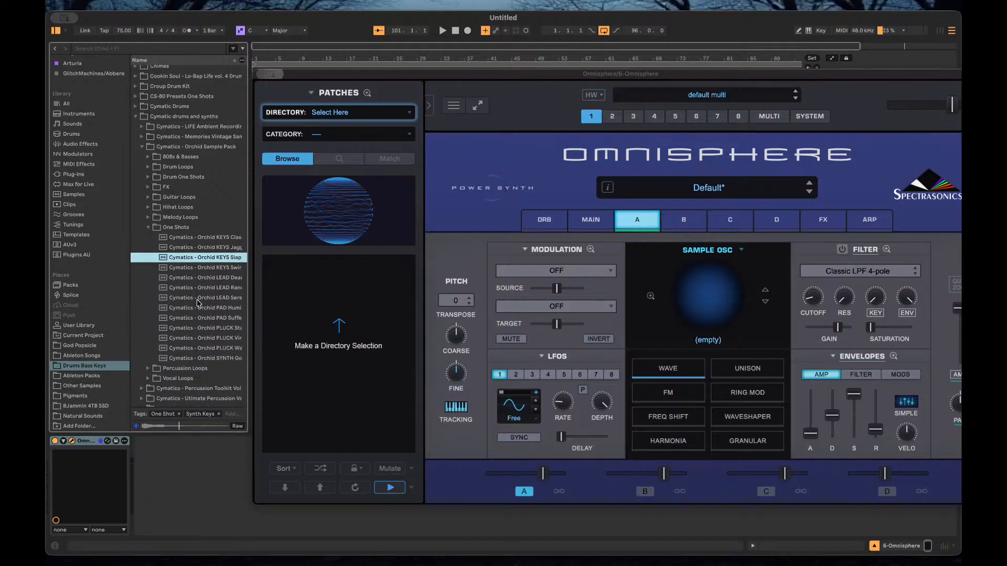
left_click(189, 329)
left_click(191, 309)
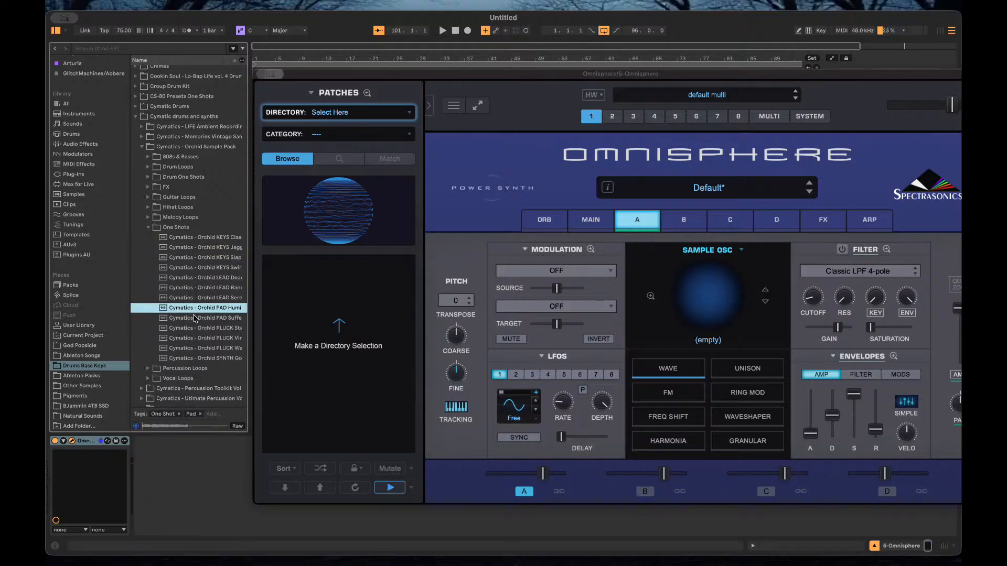
left_click(190, 318)
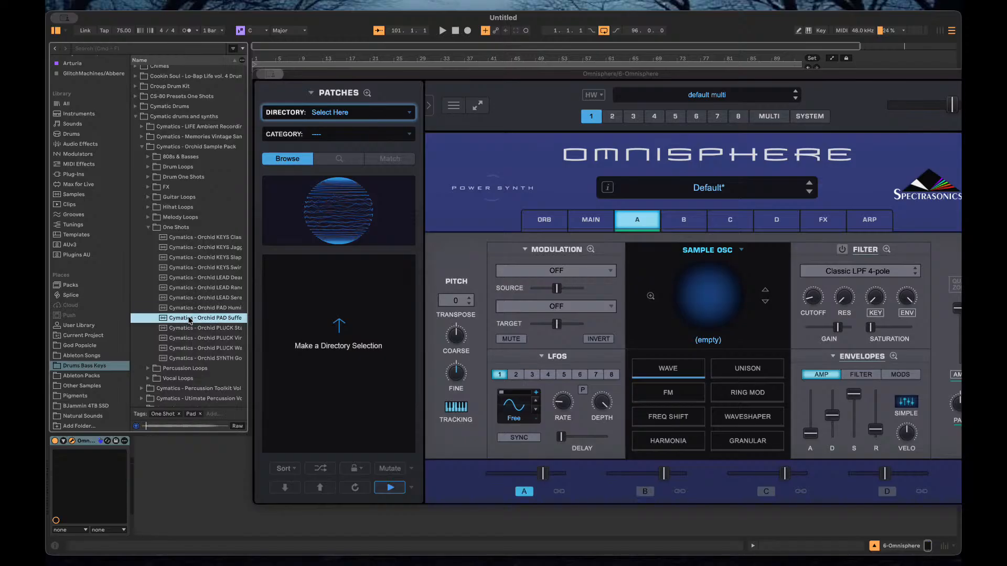
Try to place the first Orchid PAD one-shot directly onto layer A's sample oscillator, and dismiss the notice.
left_click(162, 308)
left_click_drag(688, 301, 689, 303)
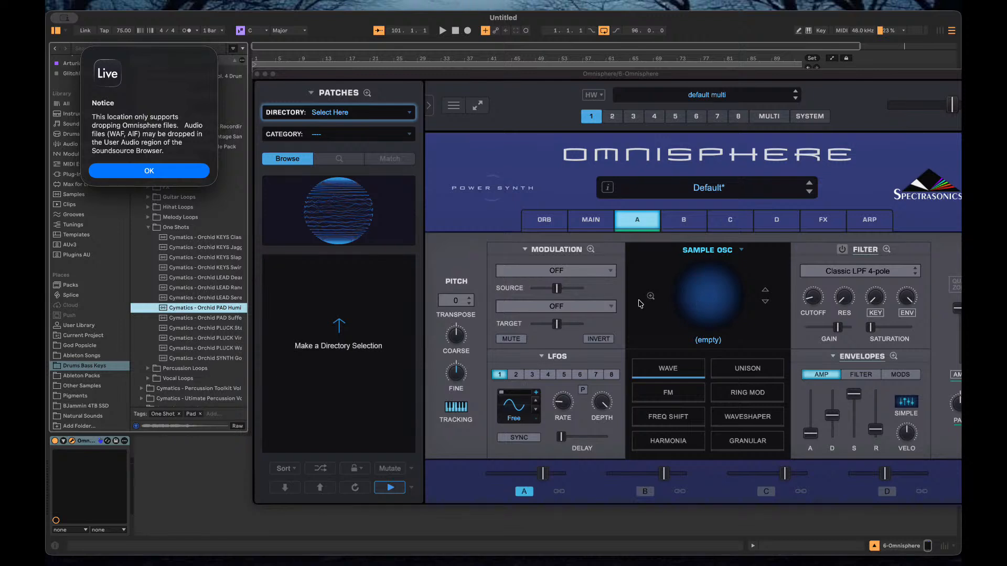
left_click(176, 173)
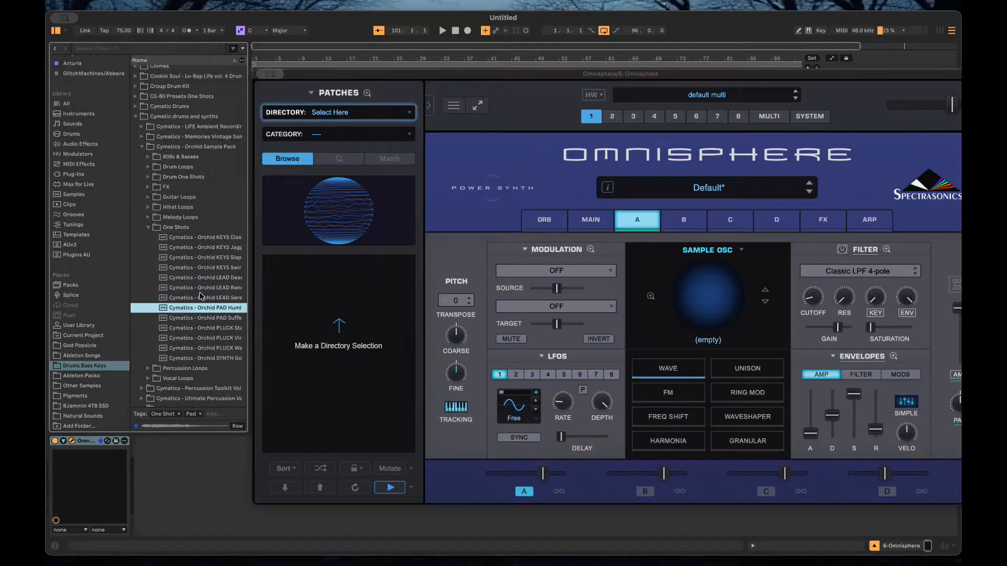
Widen the browser's file list to show more of the Orchid one-shot names.
right_click(183, 311)
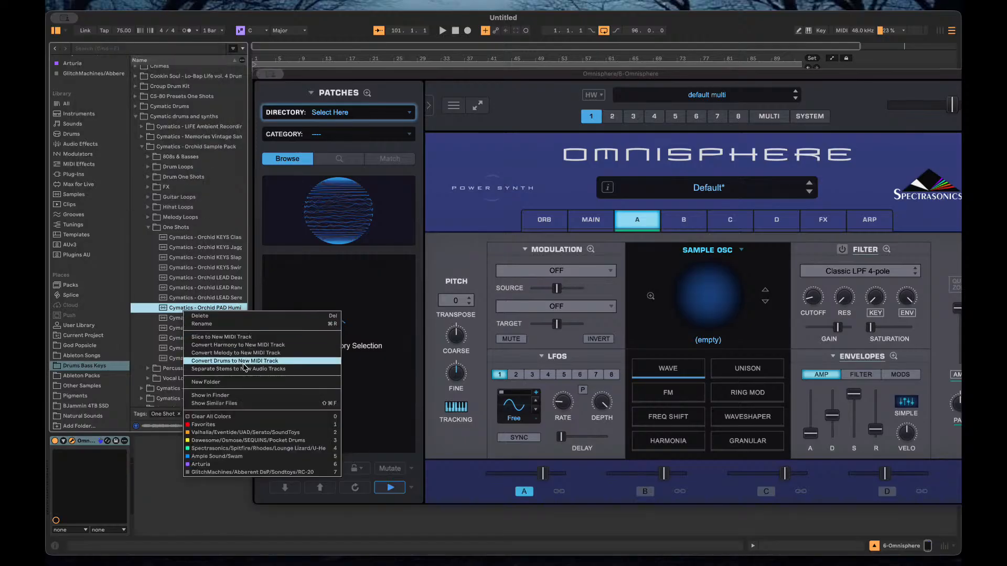
left_click(177, 318)
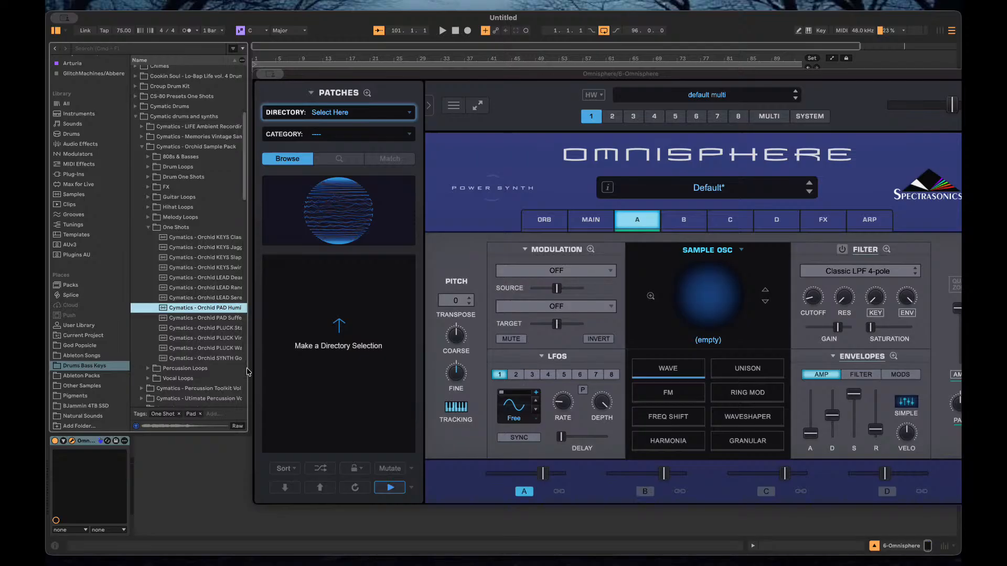
left_click_drag(244, 377, 252, 375)
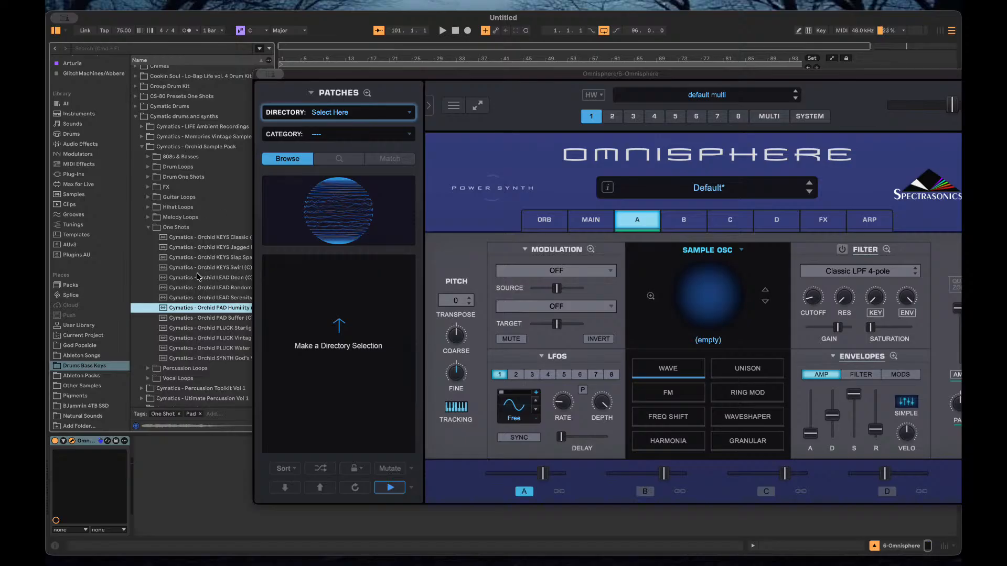
Try to place the Orchid LEAD Dean one-shot directly onto layer A's sample oscillator, and dismiss the notice.
left_click_drag(189, 277, 650, 302)
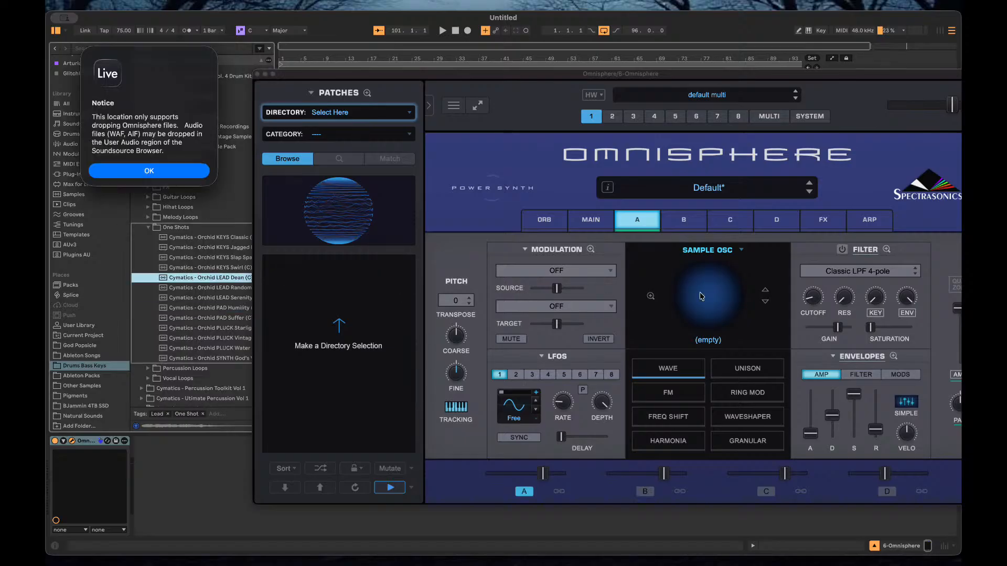
left_click(142, 173)
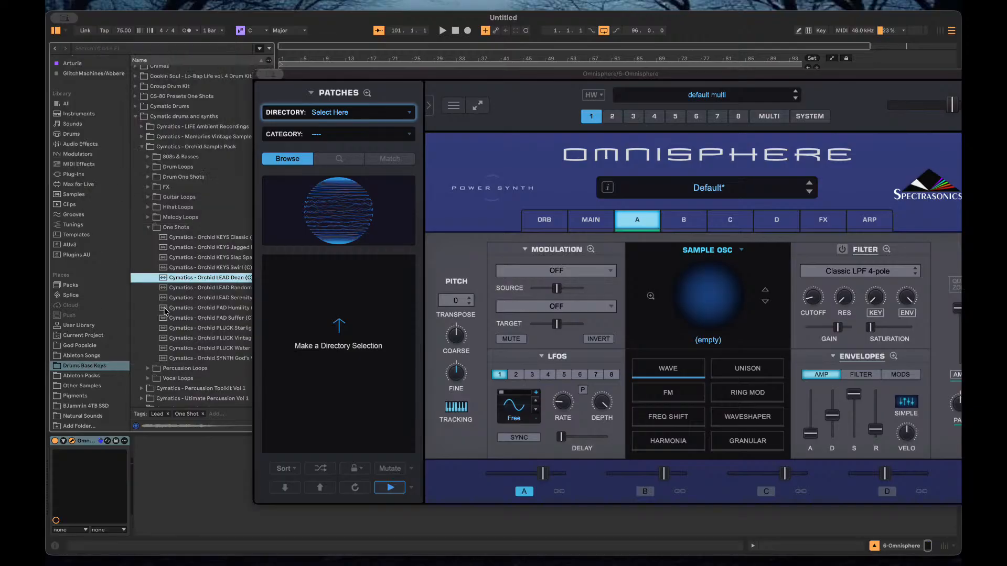
Look through the sample folders in Drums Bass Keys for another source of one-shots.
scroll(201, 338, "down", 5)
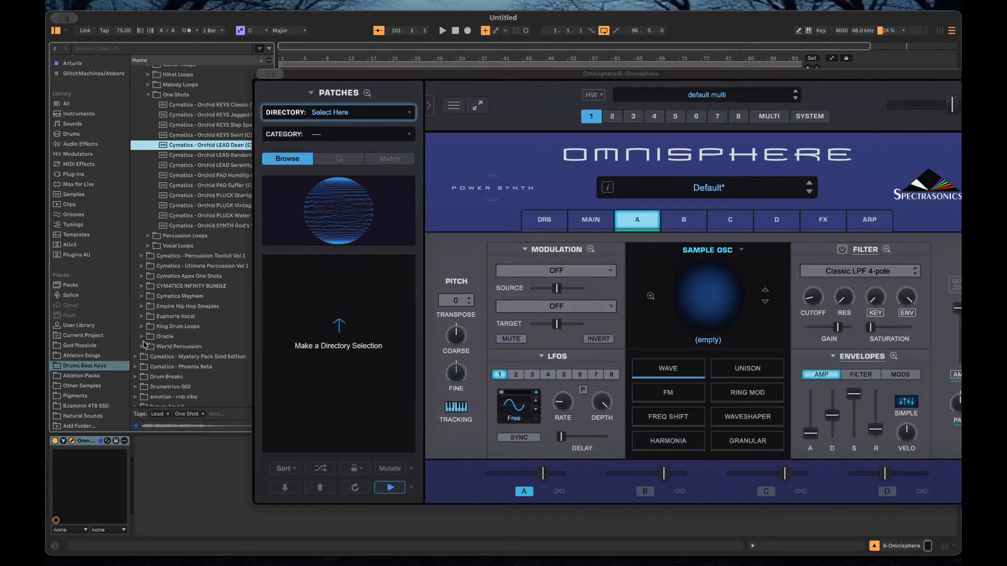
scroll(147, 342, "down", 1)
scroll(148, 333, "down", 3)
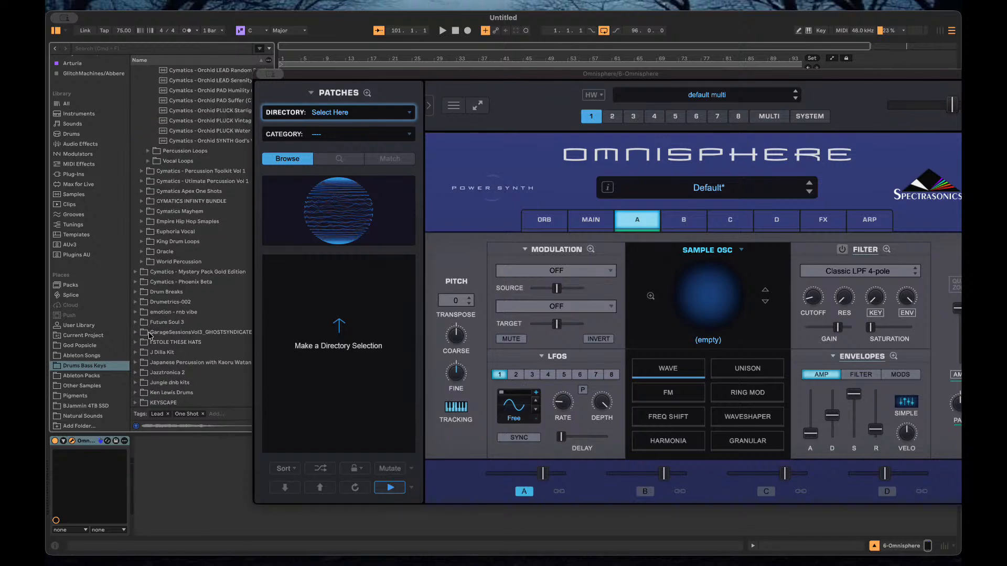
scroll(152, 335, "down", 4)
scroll(154, 340, "down", 4)
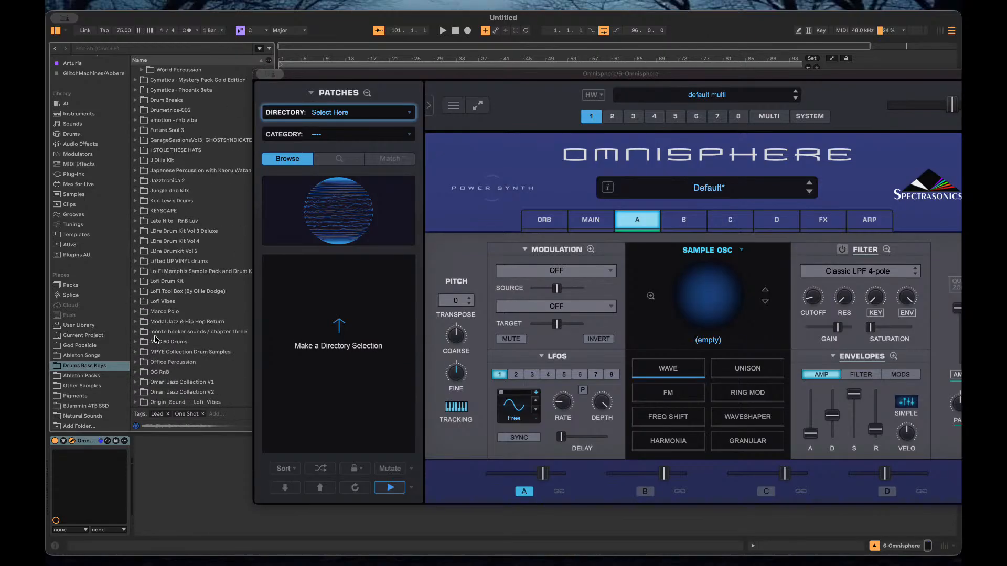
scroll(157, 339, "down", 1)
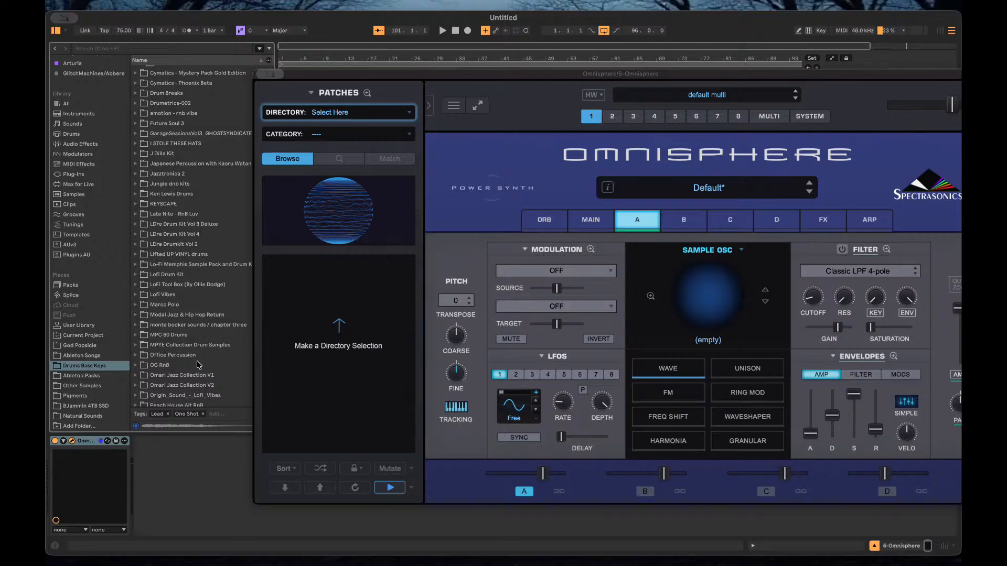
scroll(197, 363, "down", 5)
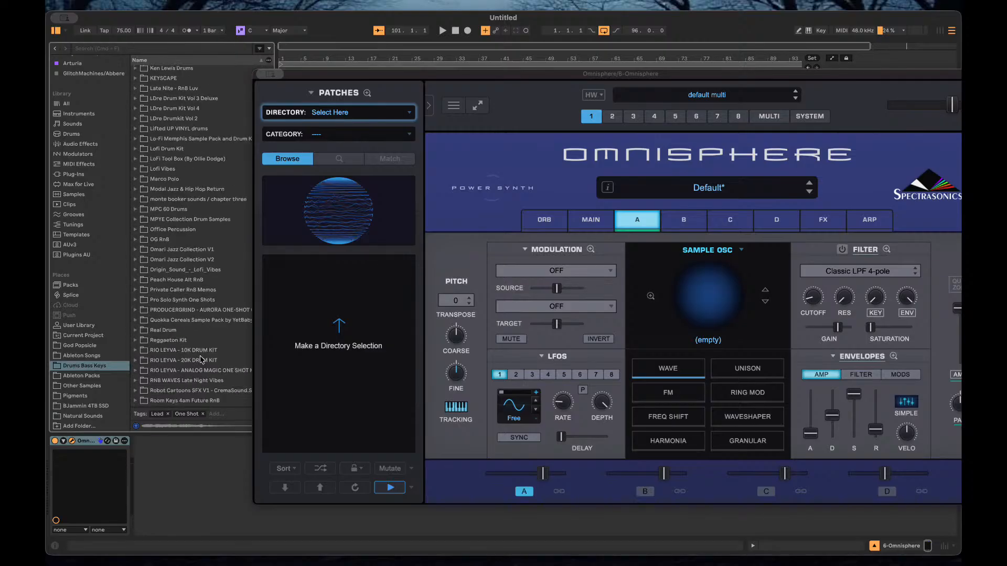
scroll(201, 359, "down", 5)
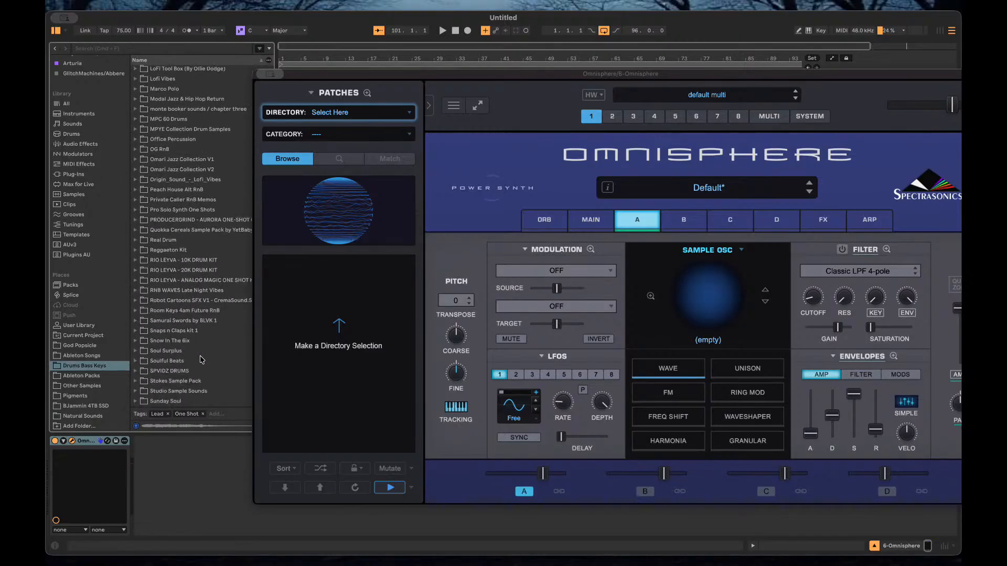
scroll(201, 359, "down", 2)
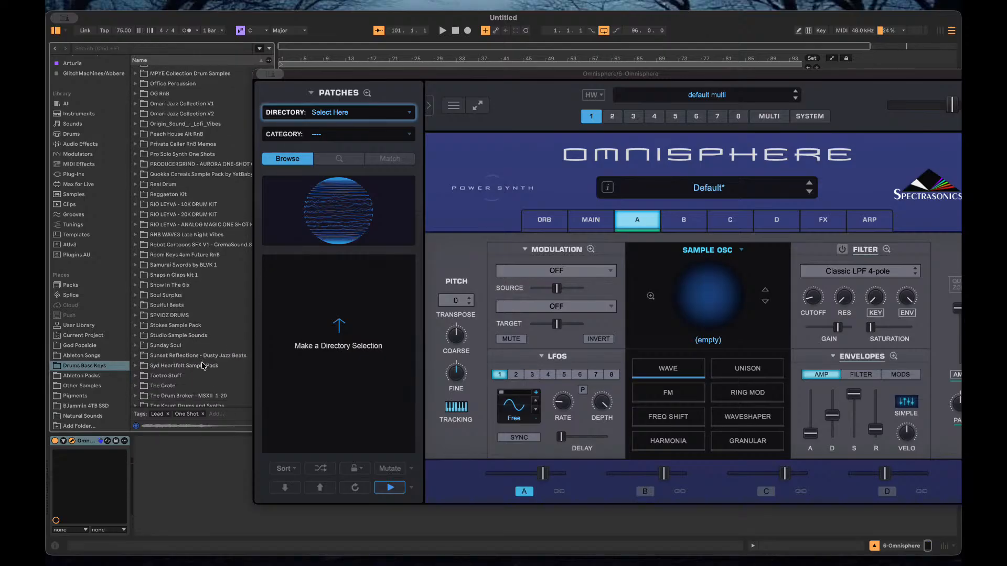
scroll(208, 365, "down", 4)
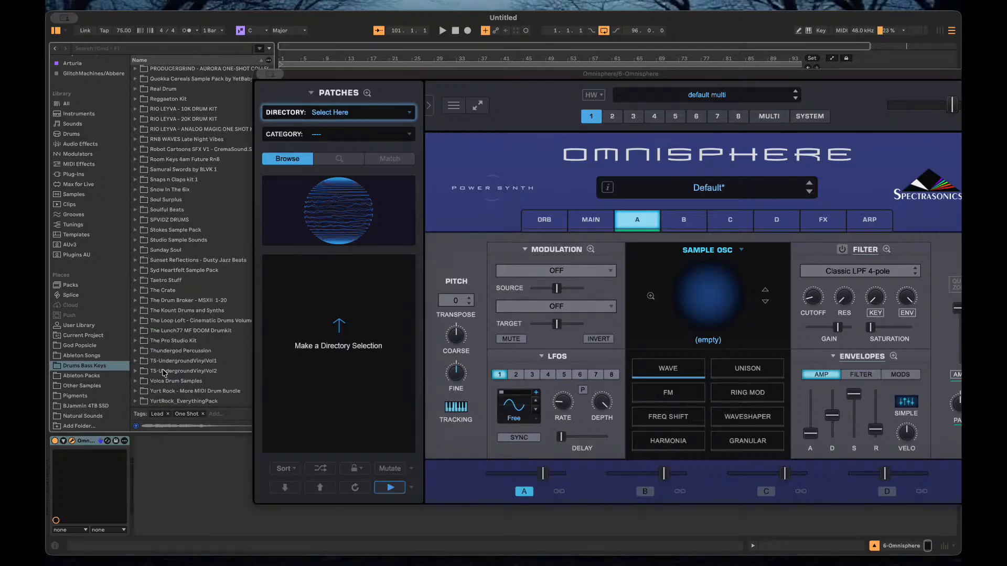
scroll(190, 367, "up", 15)
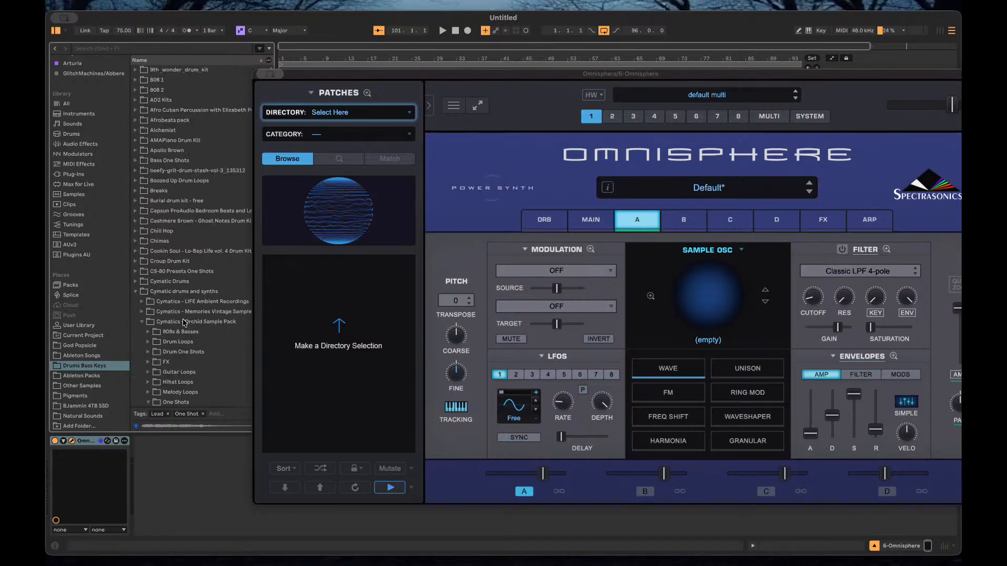
Collapse the Cymatic drums and synths folder, and expand CS-80-2 inside CS-80 Presets One Shots.
left_click(135, 292)
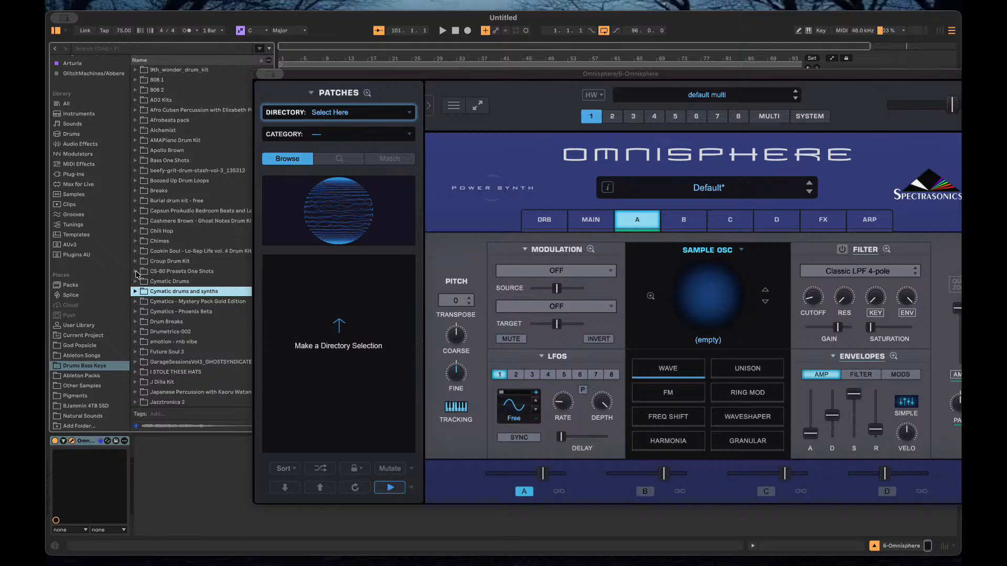
left_click(135, 272)
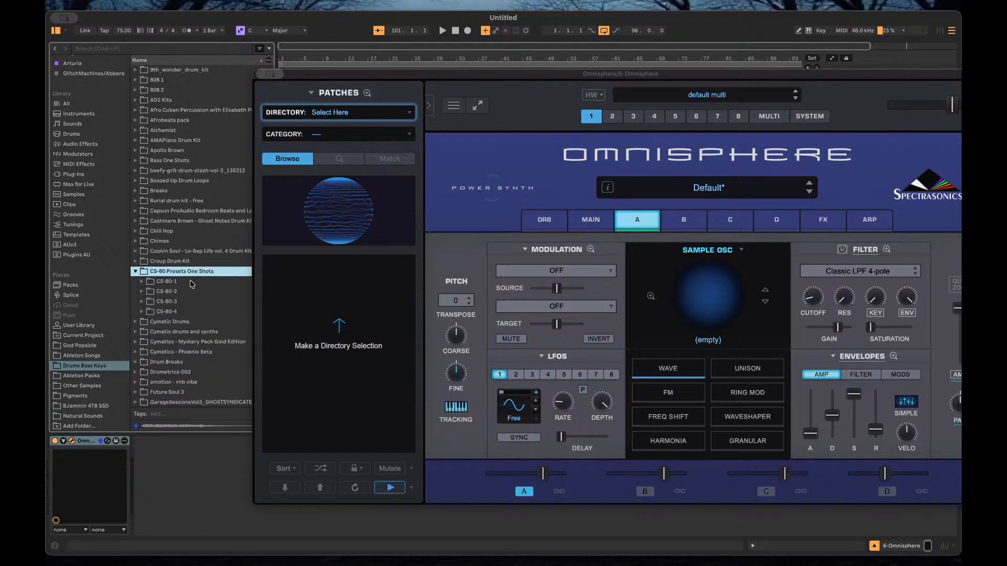
left_click(142, 292)
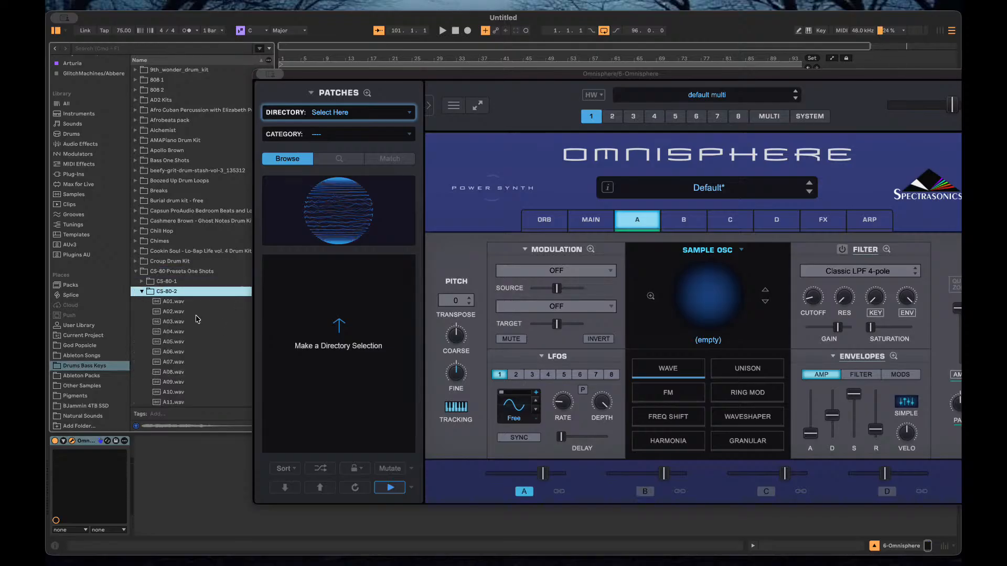
Audition the A02, A07, A10 and A12 one-shots in the CS-80-2 folder.
scroll(197, 319, "down", 2)
left_click(167, 271)
left_click(161, 322)
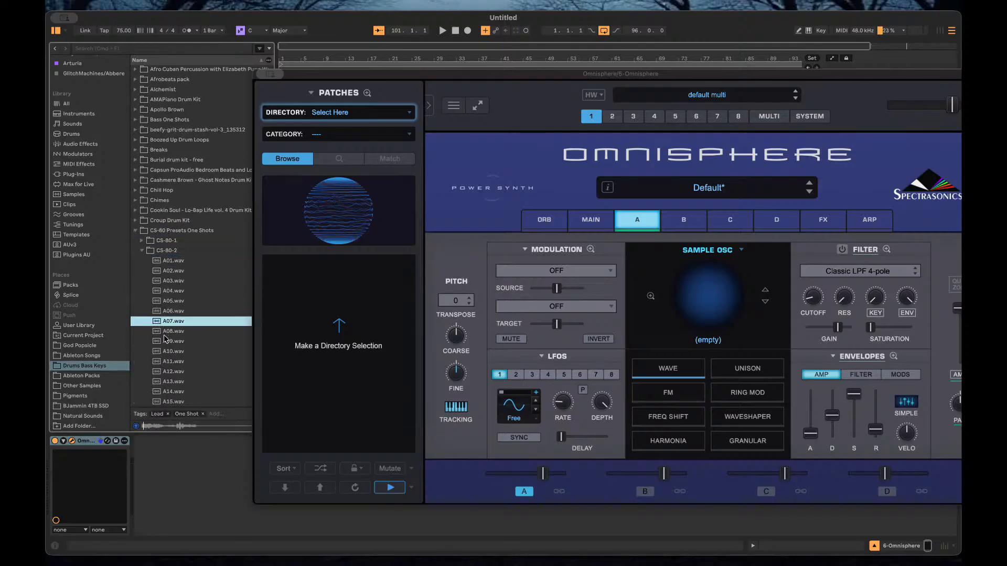
left_click(167, 351)
left_click(171, 372)
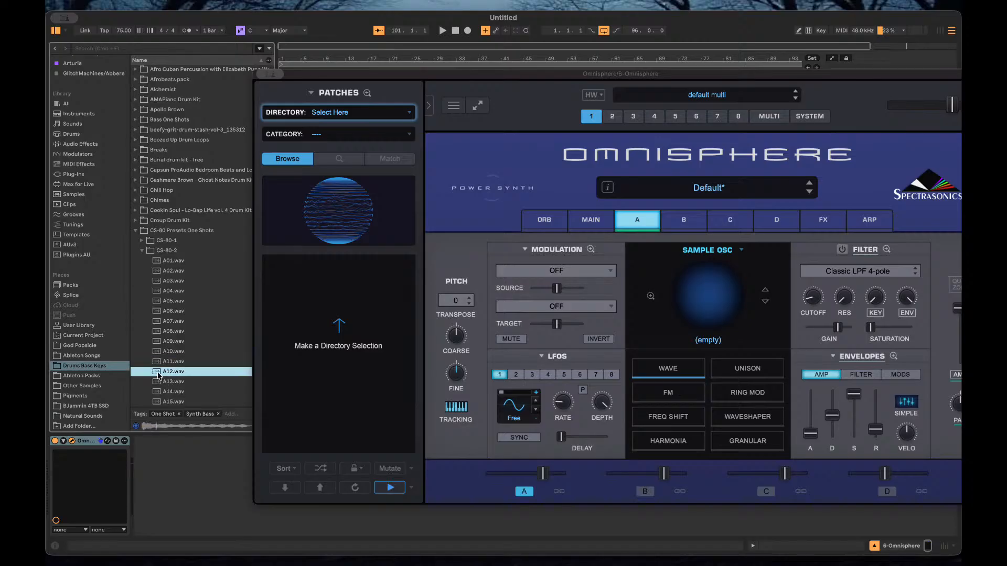
Try to place A12.wav from CS-80-2 directly onto layer A's sample oscillator, and dismiss the notice.
left_click_drag(158, 371, 704, 344)
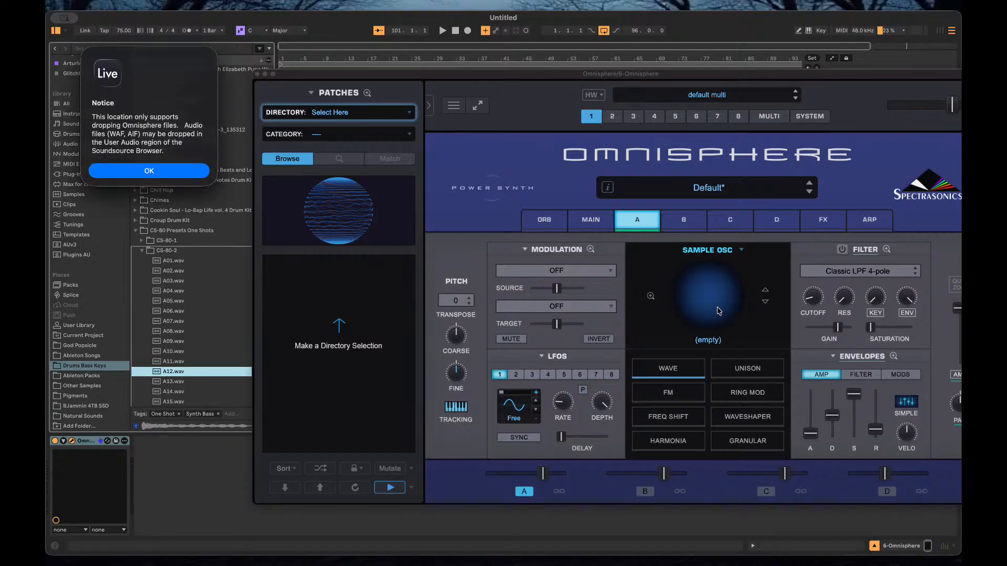
left_click(182, 173)
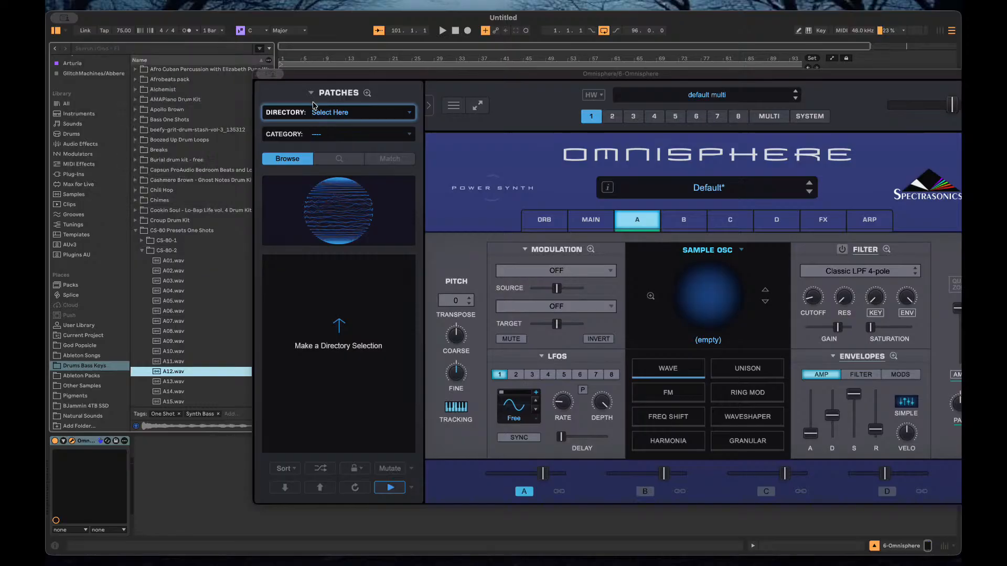
Magnify the Omnisphere window to 1.1x and reposition it so the sample browser stays uncovered.
left_click_drag(717, 82, 670, 72)
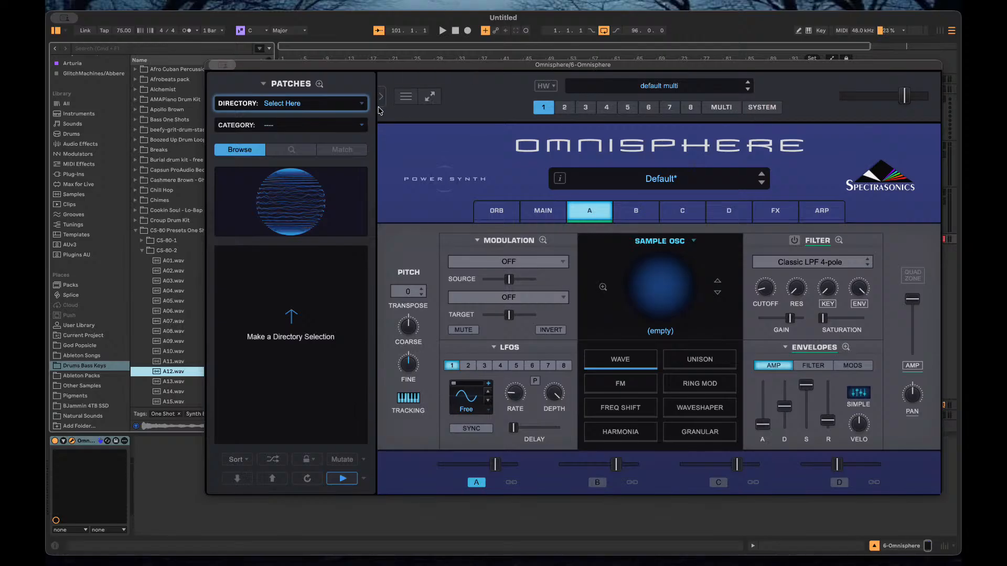
left_click(429, 95)
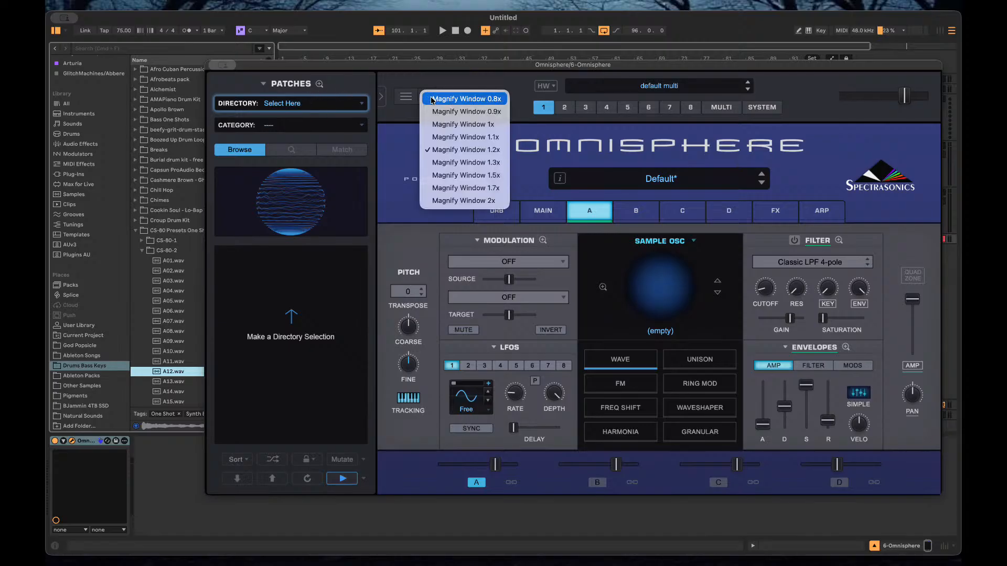
left_click(446, 139)
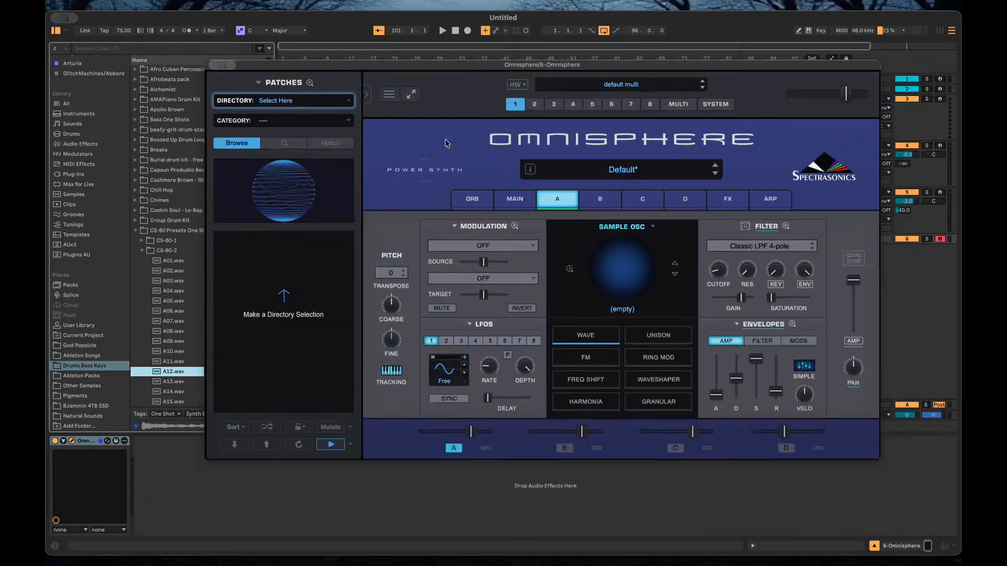
left_click_drag(397, 66, 462, 83)
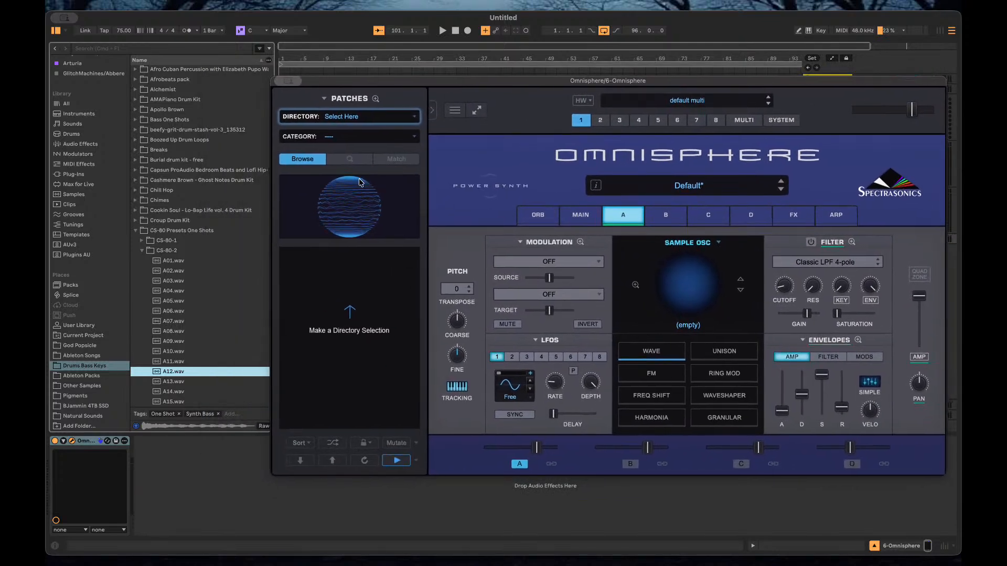
Check the available patch directories, and view the 2275 user directory in the Multi Browser before closing it.
left_click(334, 118)
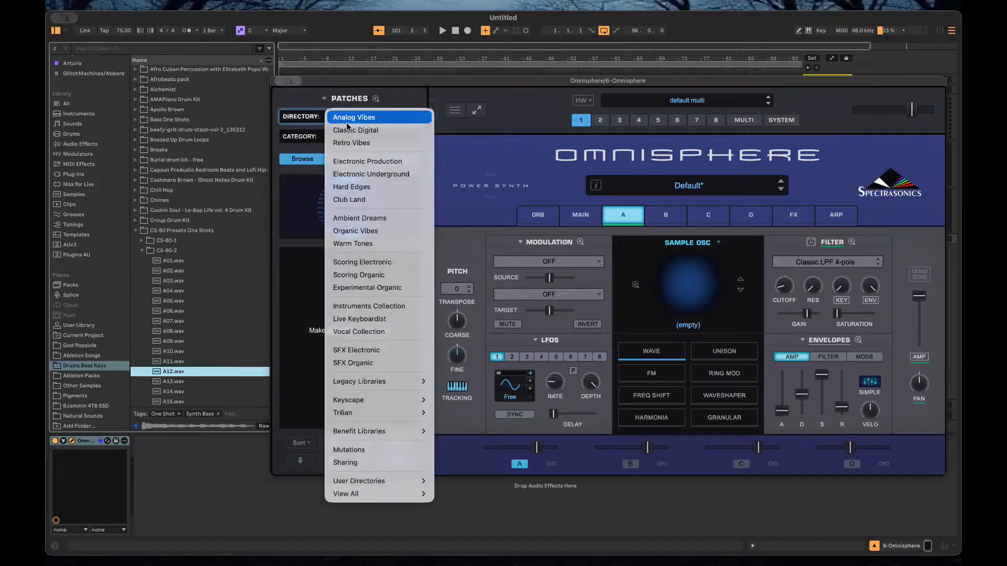
left_click(307, 122)
left_click(635, 108)
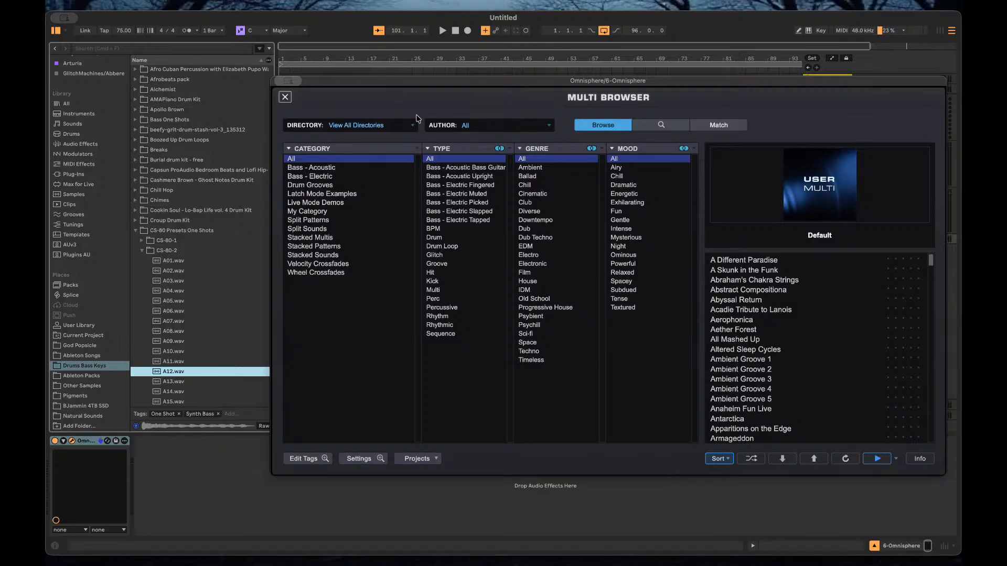
left_click(380, 130)
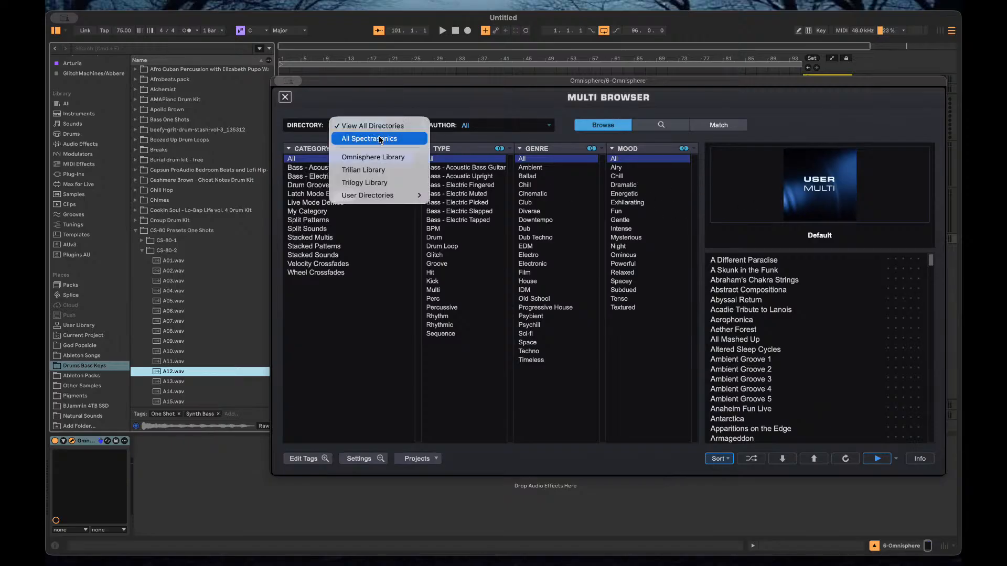
left_click(389, 195)
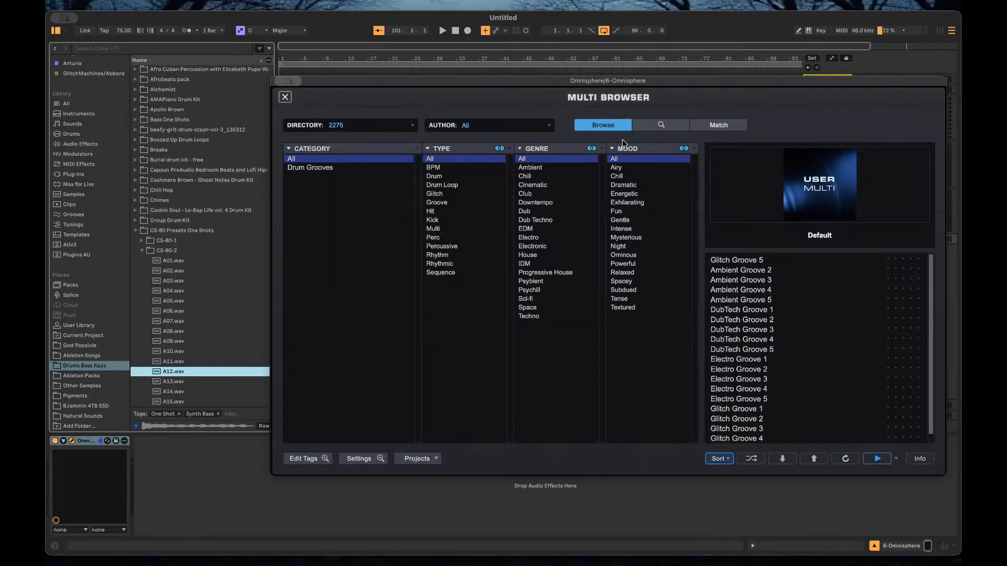
left_click(285, 97)
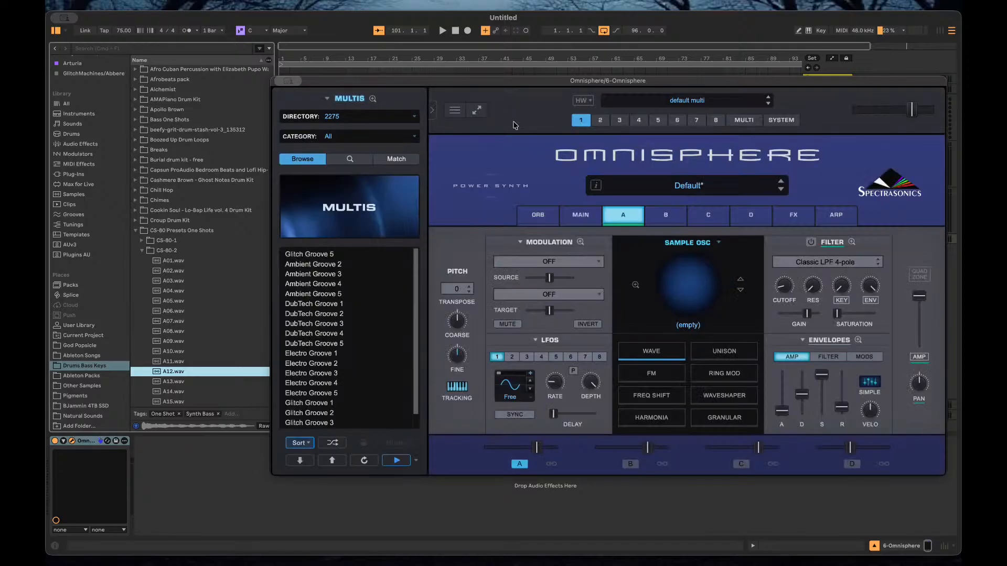
Return the multis directory to View All Directories, check the multi categories, and switch the browser back to Patches.
left_click(357, 118)
left_click(360, 119)
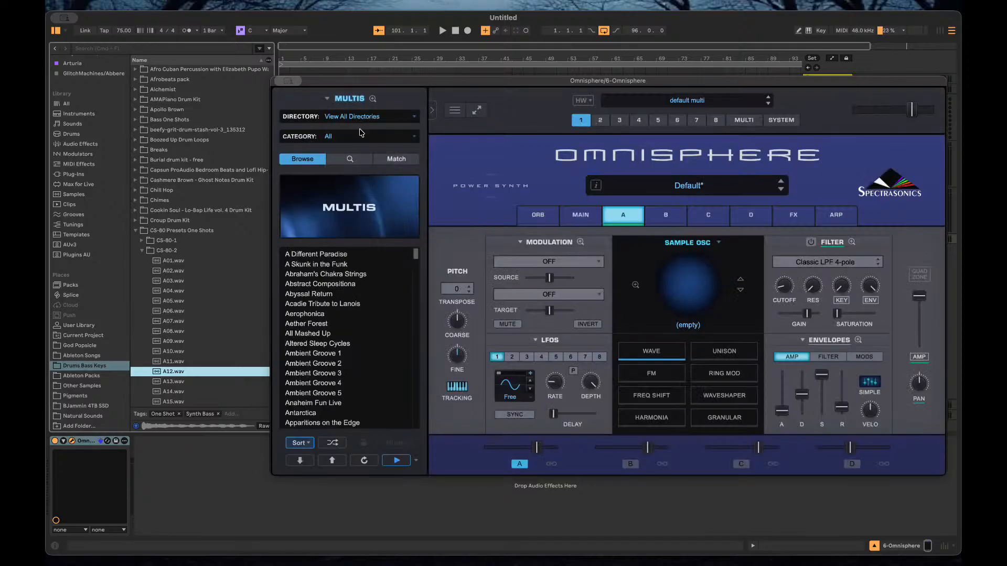
left_click(360, 139)
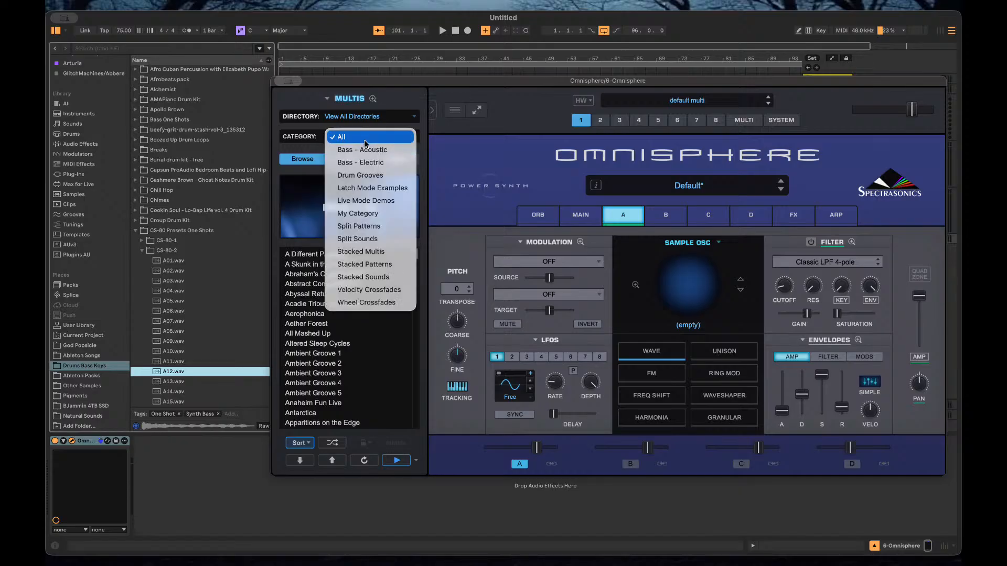
left_click(365, 139)
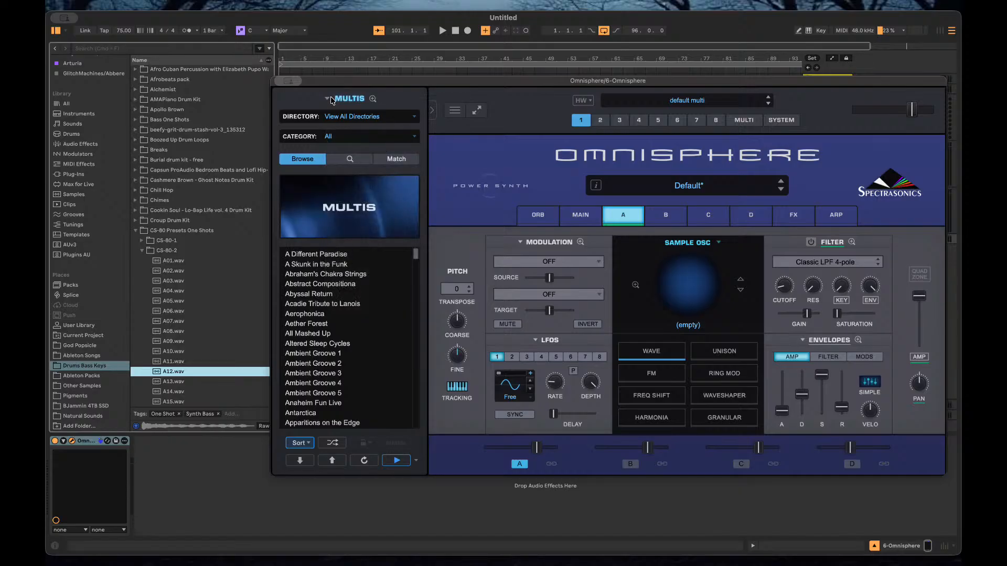
left_click(350, 103)
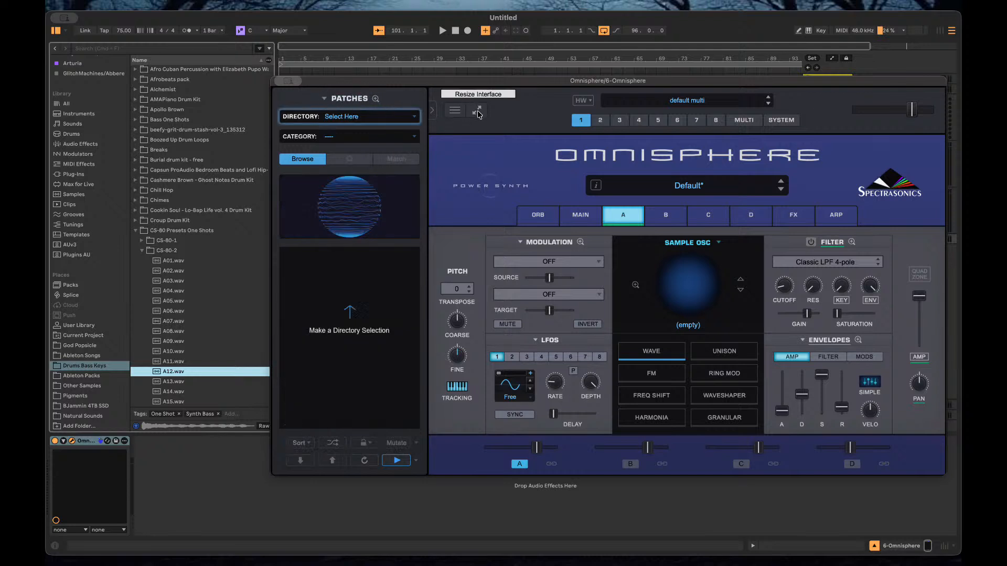
Import A12.wav from CS-80-2 as User Audio for layer A, cancelling the file chooser, and close the Soundsource Browser.
left_click(455, 112)
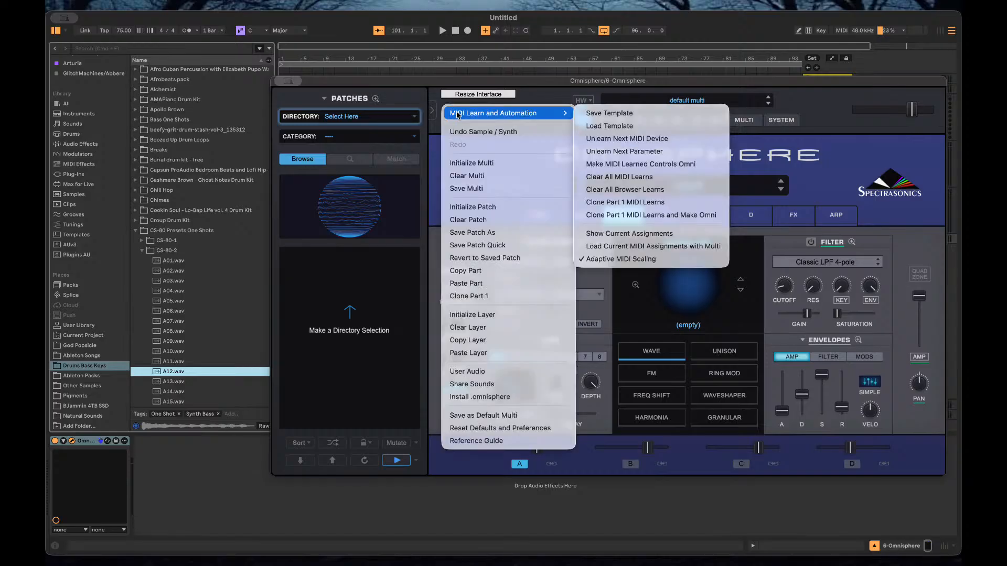
left_click(489, 371)
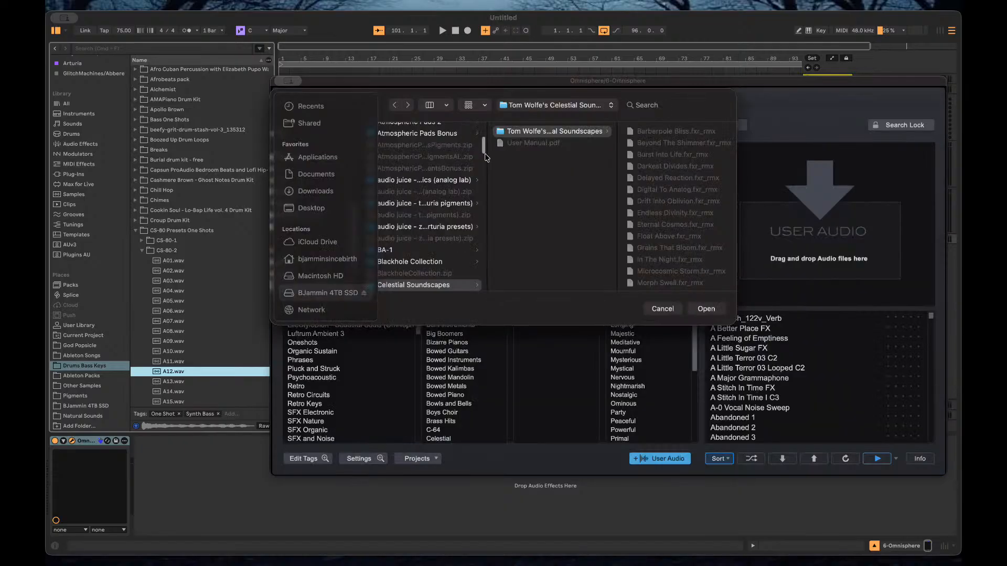
left_click(658, 310)
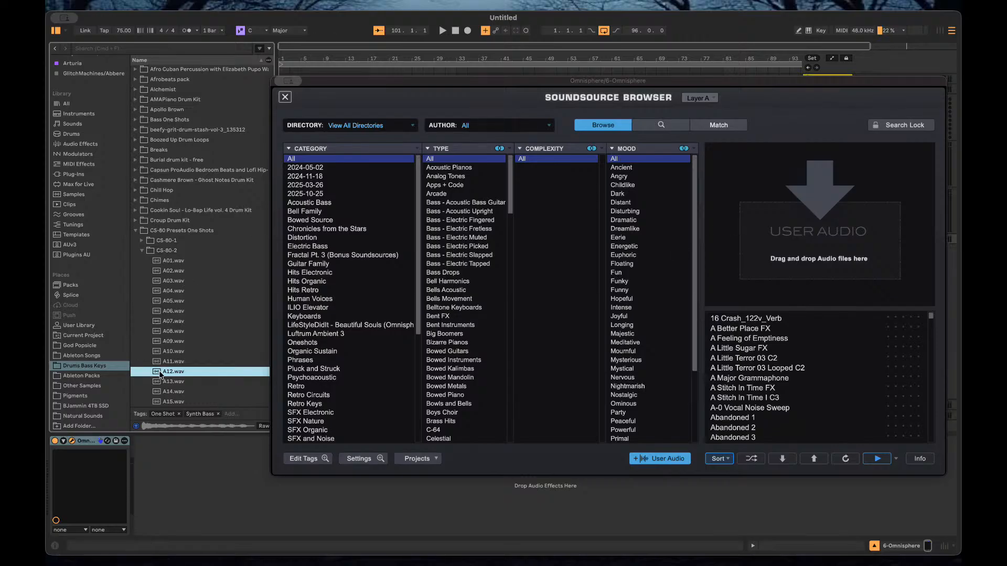
left_click_drag(160, 373, 772, 259)
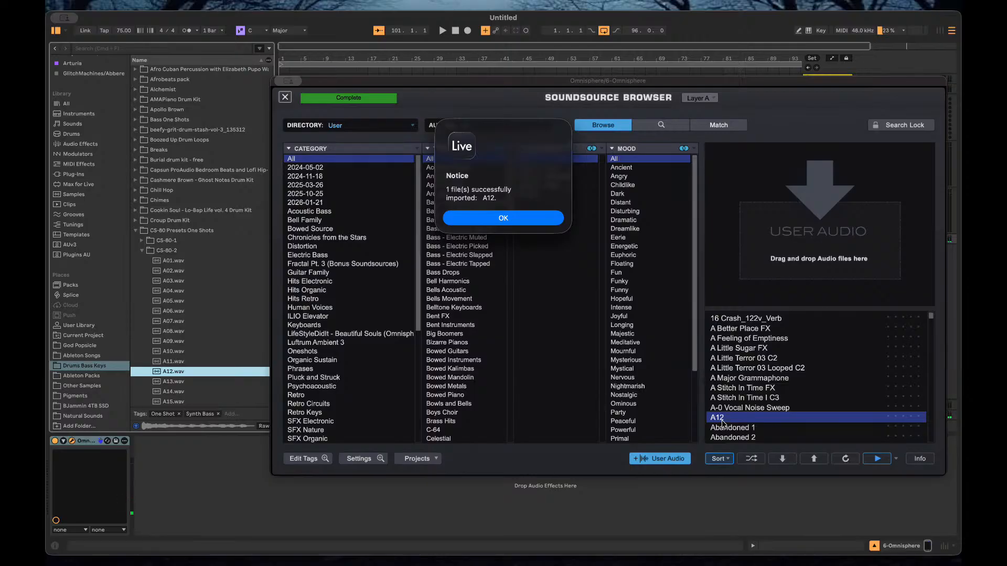
left_click(510, 218)
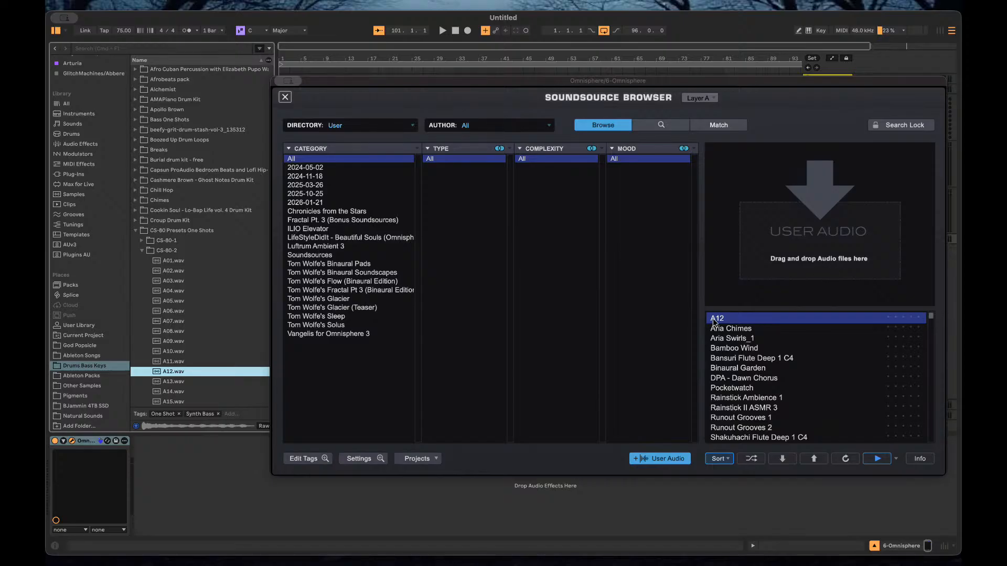
left_click(284, 97)
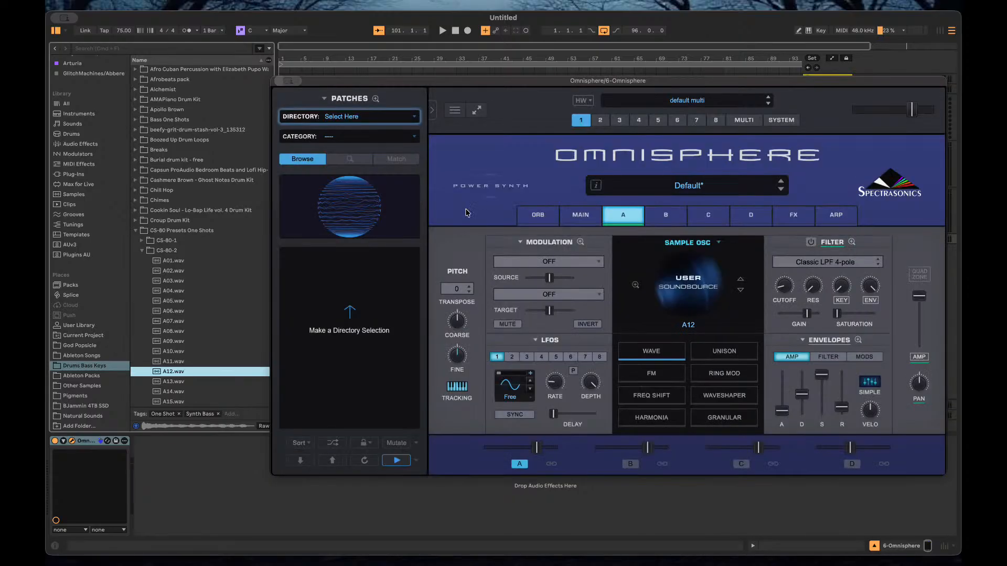
Reopen layer A's Soundsource Browser to check the User directory's categories and imported sounds, and close it again.
left_click(691, 284)
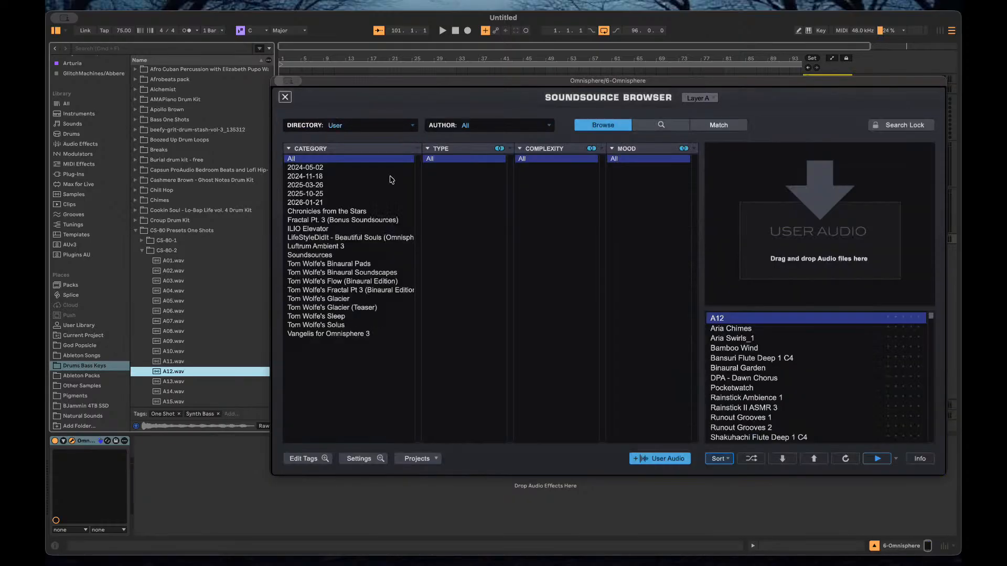
left_click(285, 97)
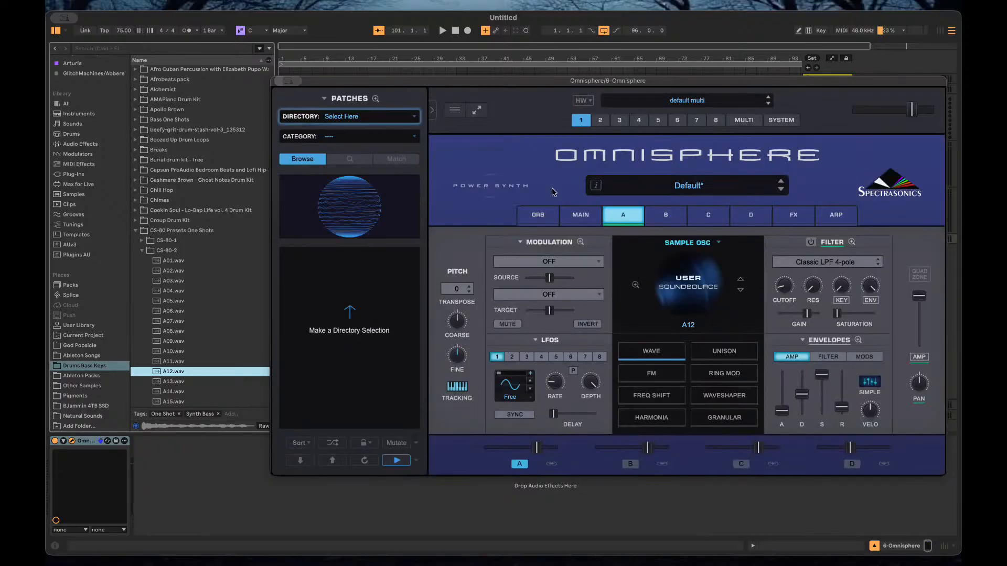
left_click(688, 290)
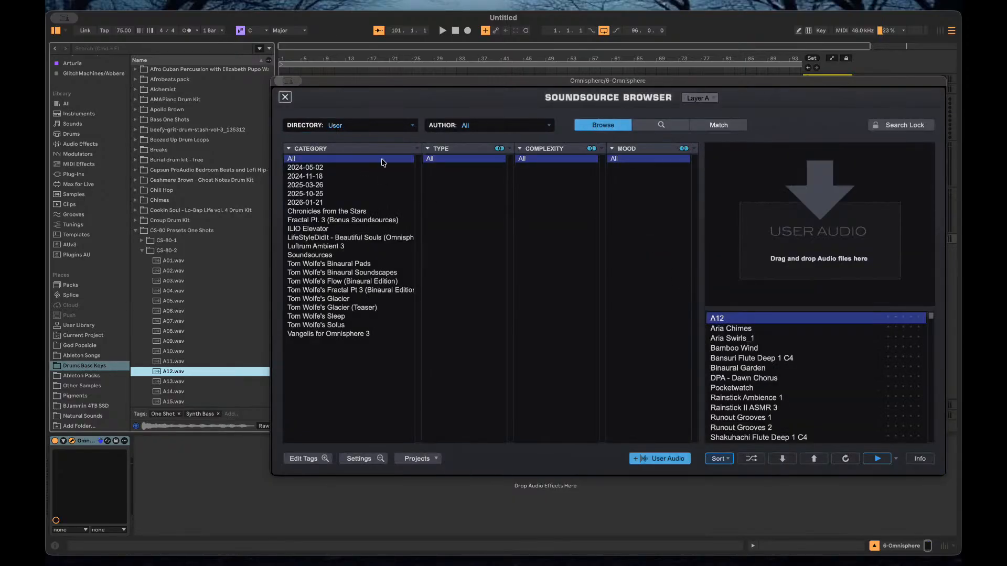
left_click(285, 98)
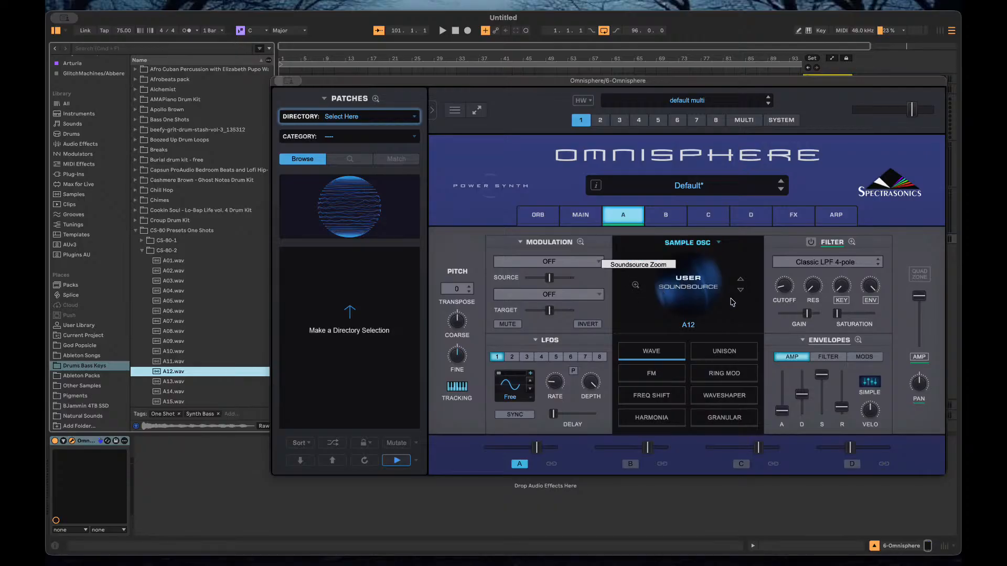
Inspect the Edit, Thin and Info pages of A12 in Soundsource Zoom, and return to layer A's overview.
left_click(636, 287)
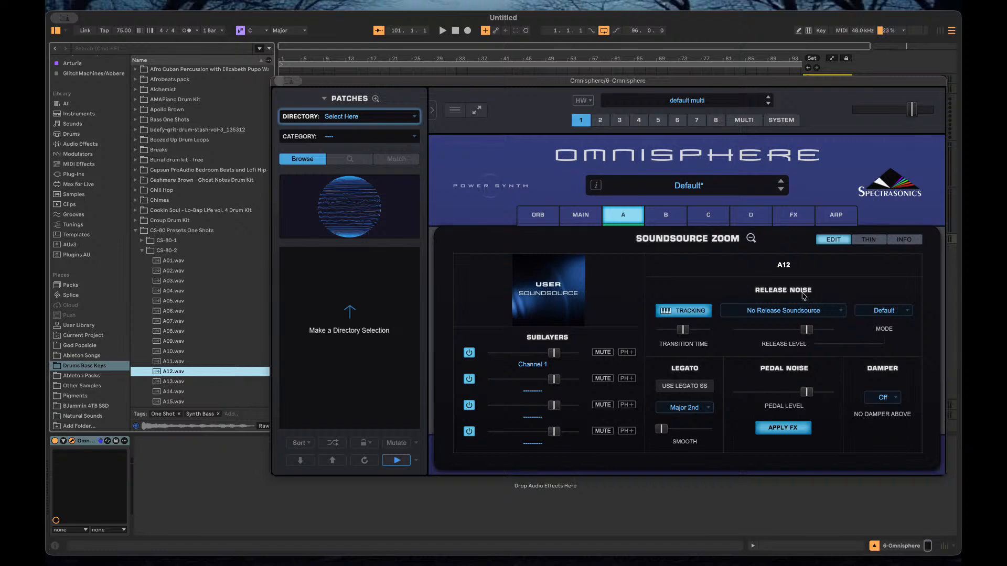
left_click(867, 242)
left_click(903, 243)
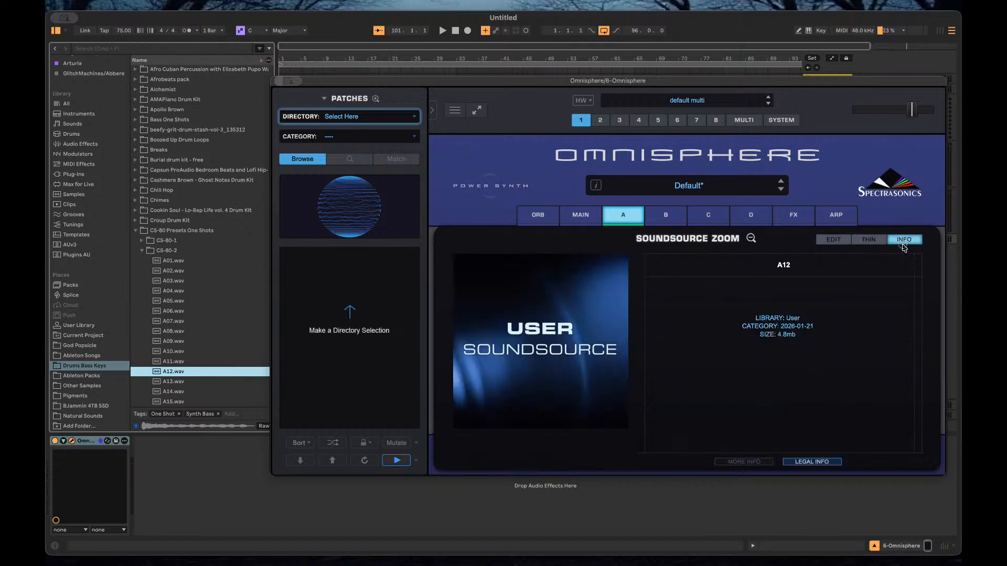
left_click(832, 243)
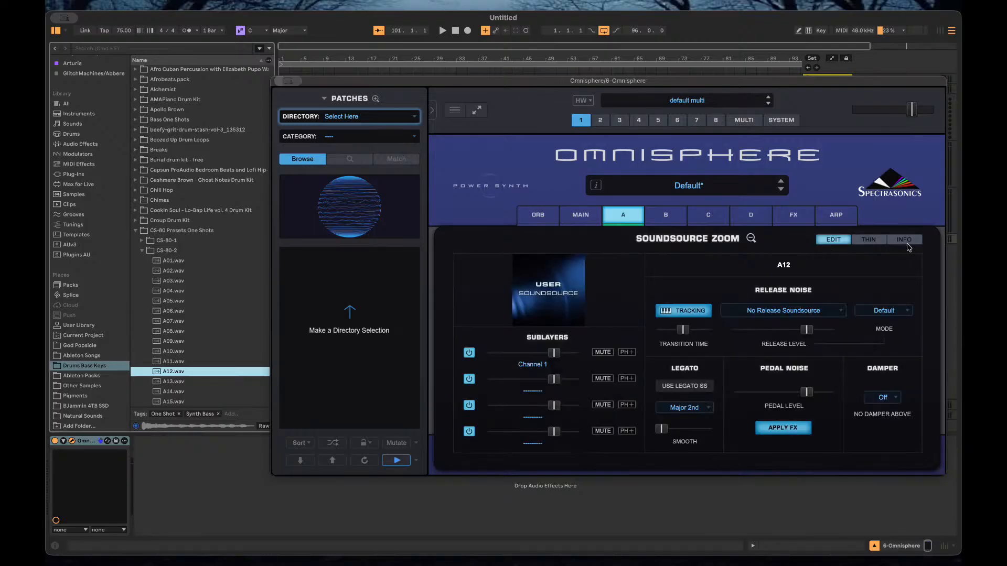
left_click(907, 243)
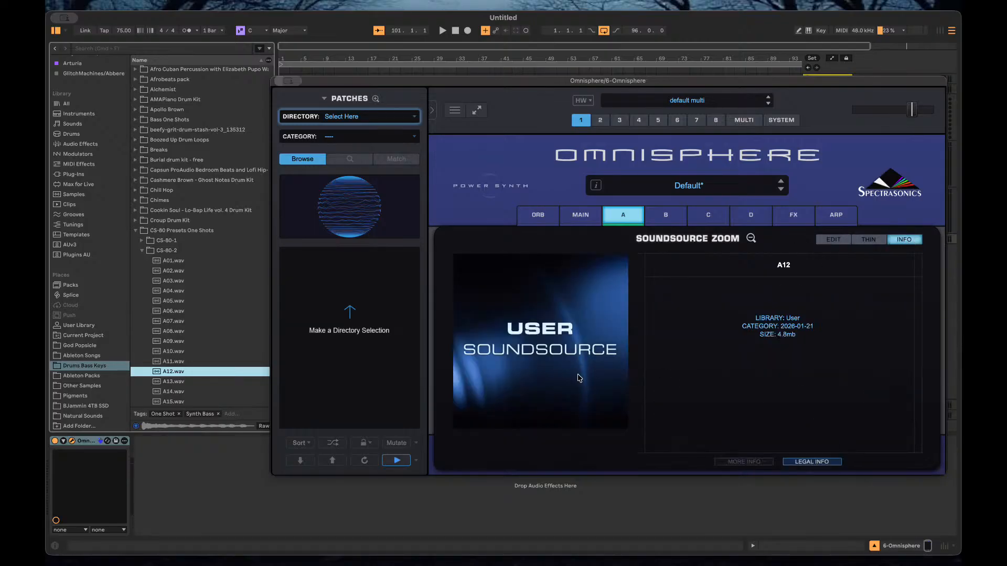
left_click(834, 241)
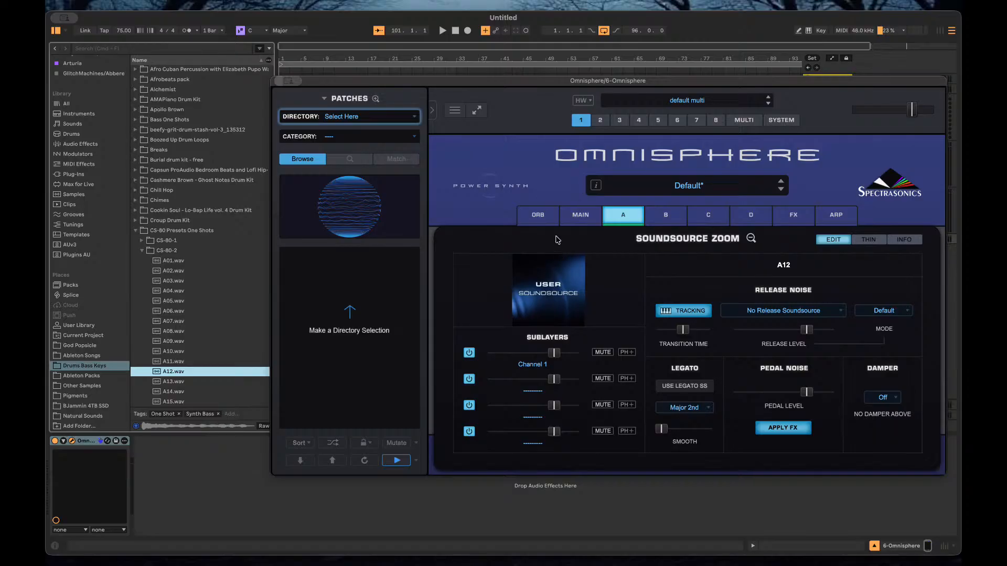
left_click(608, 223)
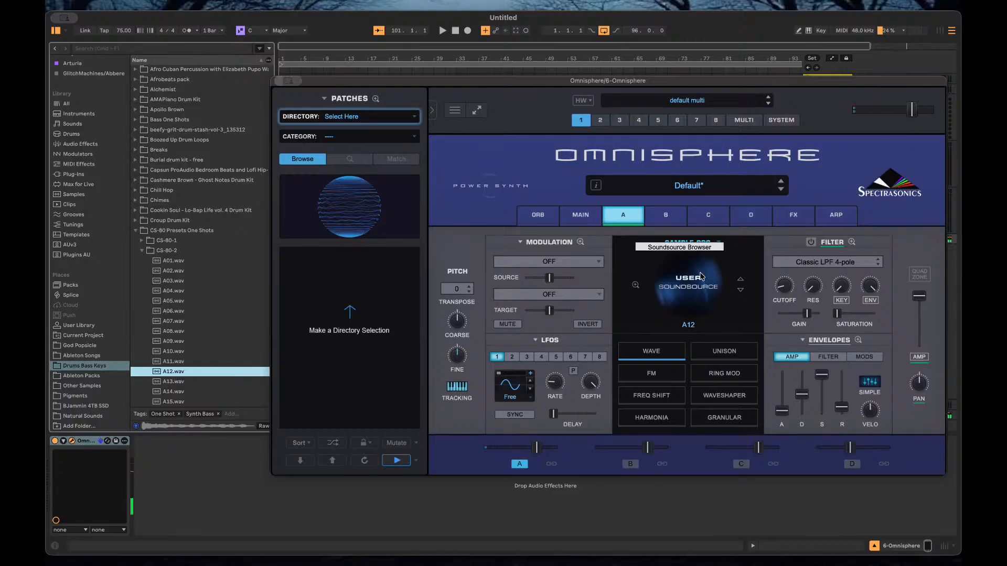
Reposition the Omnisphere window, and raise the timbre shift, analog and drift in layer A's Wave oscillator settings.
left_click_drag(697, 83, 548, 91)
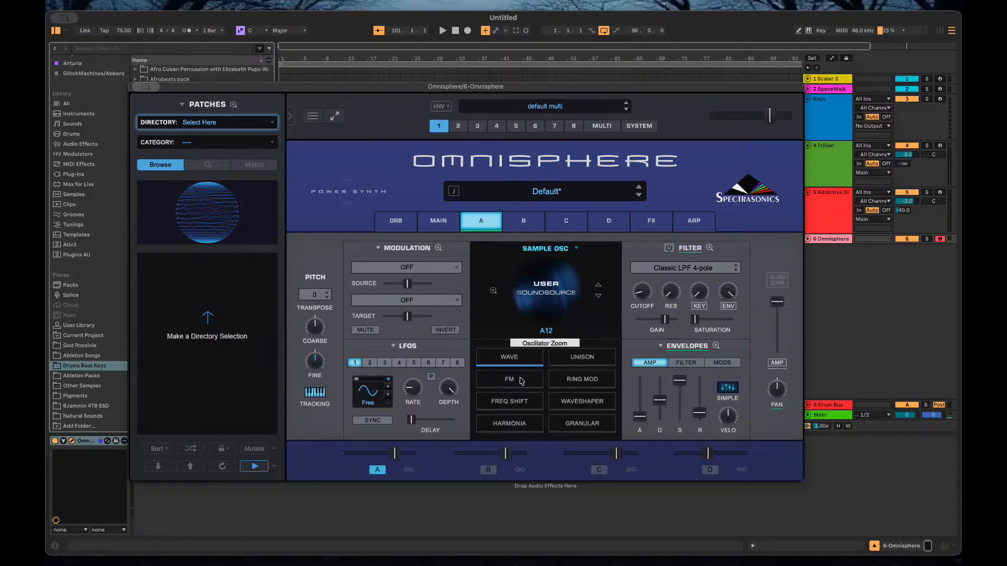
left_click(494, 362)
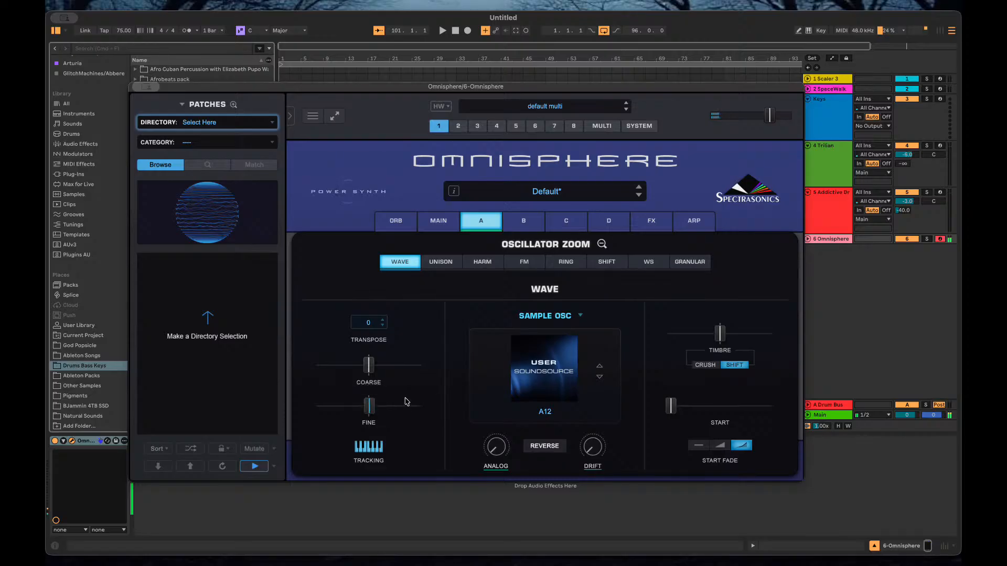
left_click_drag(719, 339, 746, 342)
left_click_drag(500, 458, 507, 402)
mouse_move(595, 451)
left_mouse_down()
mouse_move(600, 378)
mouse_move(600, 439)
left_mouse_up()
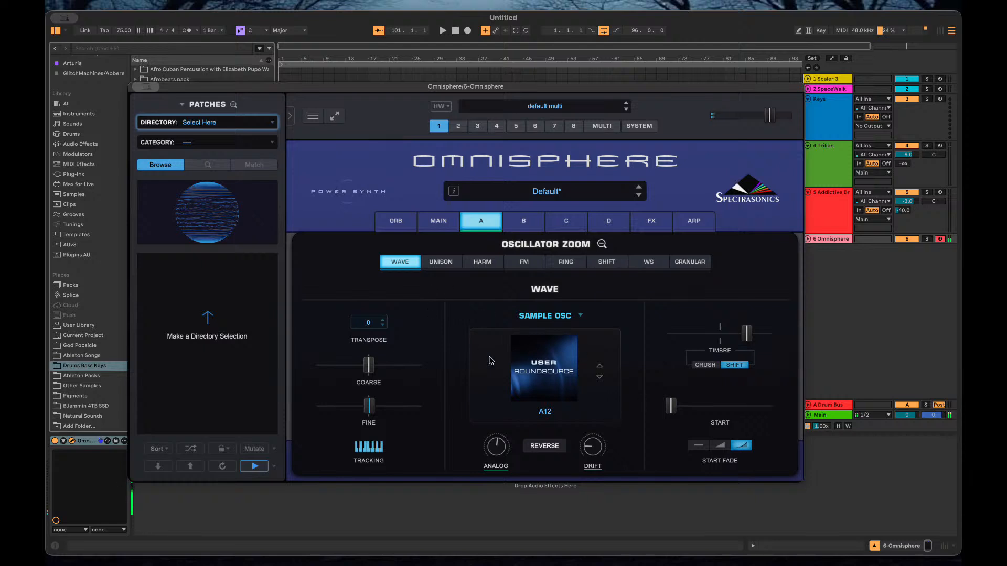
Look through layer A's Unison, Harmonia, FM, Ring Modulation, Frequency Shifter and Waveshaper settings.
left_click(447, 264)
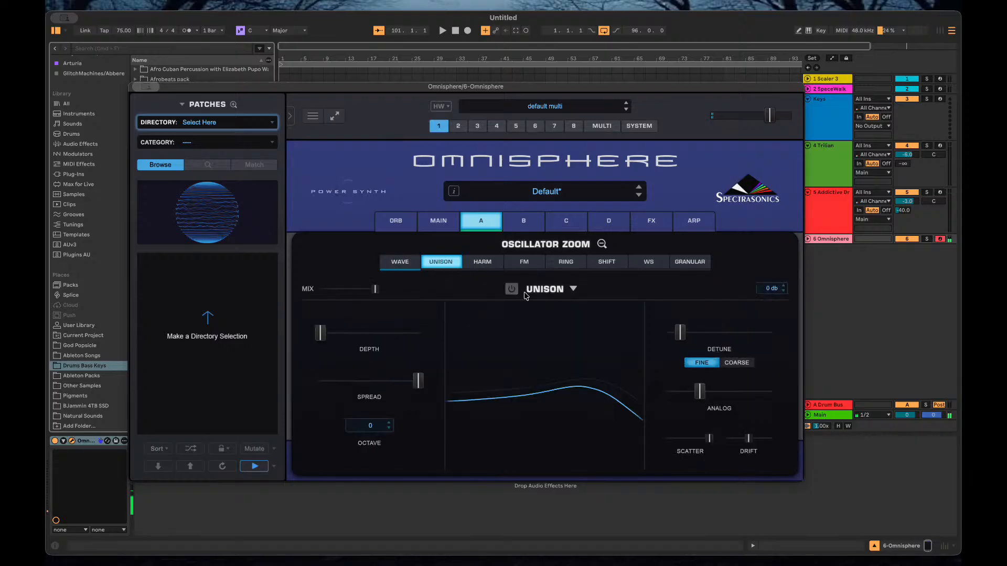
left_click(483, 262)
left_click(526, 265)
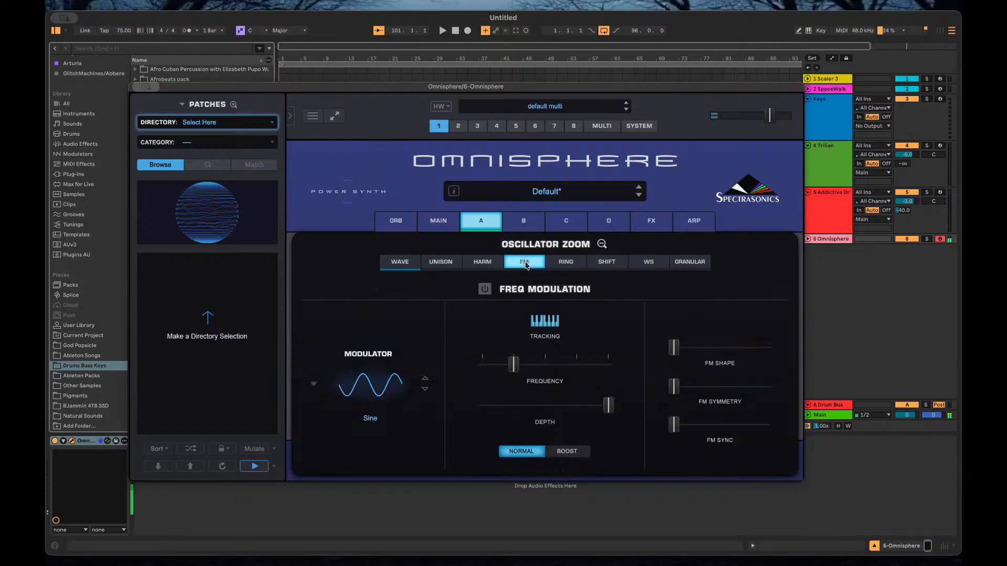
left_click(566, 267)
left_click(605, 267)
left_click(644, 268)
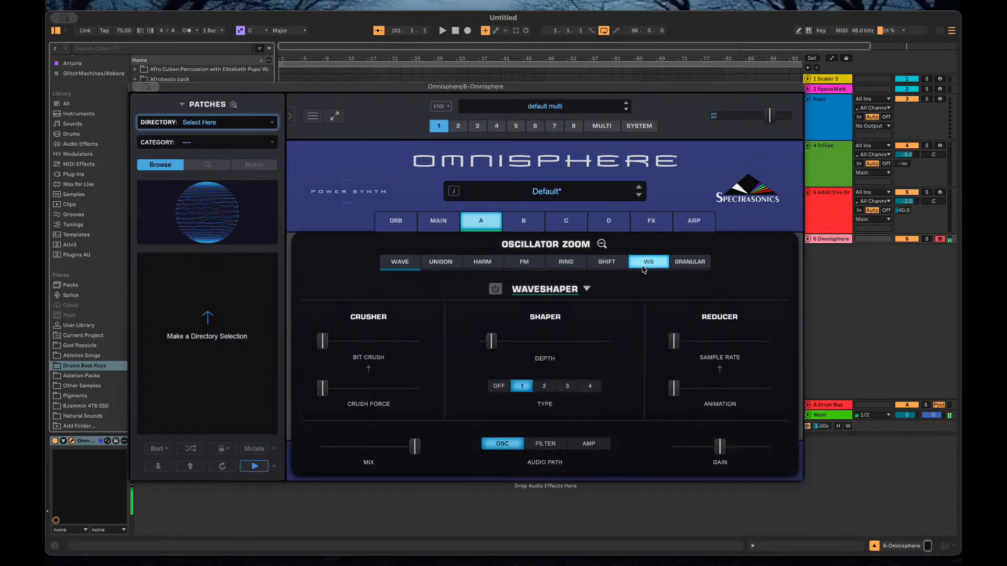
Enable the Dual Frequency Shifter on layer A, raise mix A, lower mix B, and slightly reduce frequency B.
left_click(608, 265)
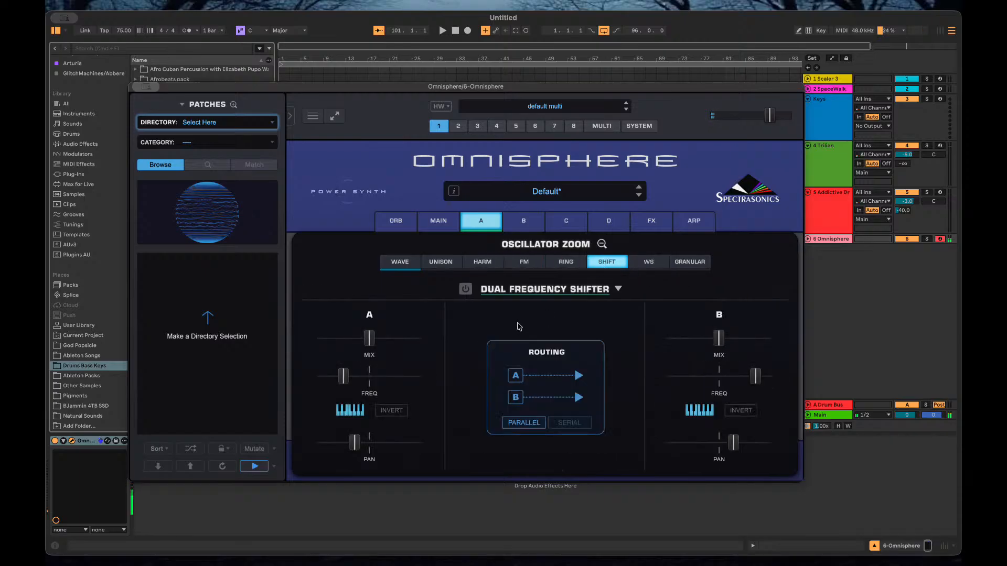
left_click(465, 290)
left_click_drag(368, 335, 380, 357)
left_click_drag(711, 341, 684, 343)
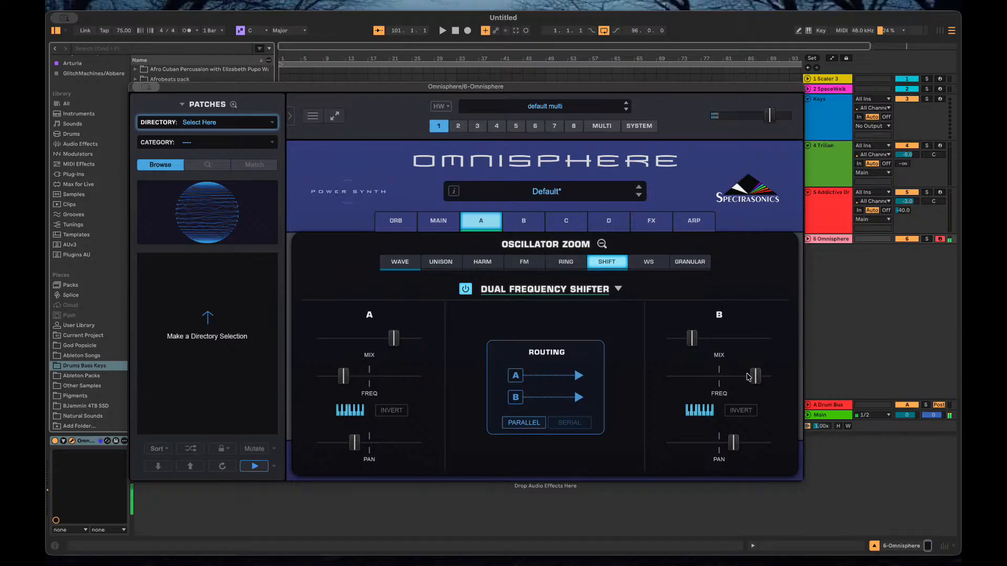
mouse_move(754, 378)
left_mouse_down()
mouse_move(735, 385)
mouse_move(751, 378)
left_mouse_up()
Try changing the Dual Frequency Shifter's A/B routing, and switch the shifter off.
left_click(576, 385)
left_click(564, 388)
left_click(565, 387)
left_click(567, 389)
left_click(567, 390)
left_click(567, 389)
left_click(465, 290)
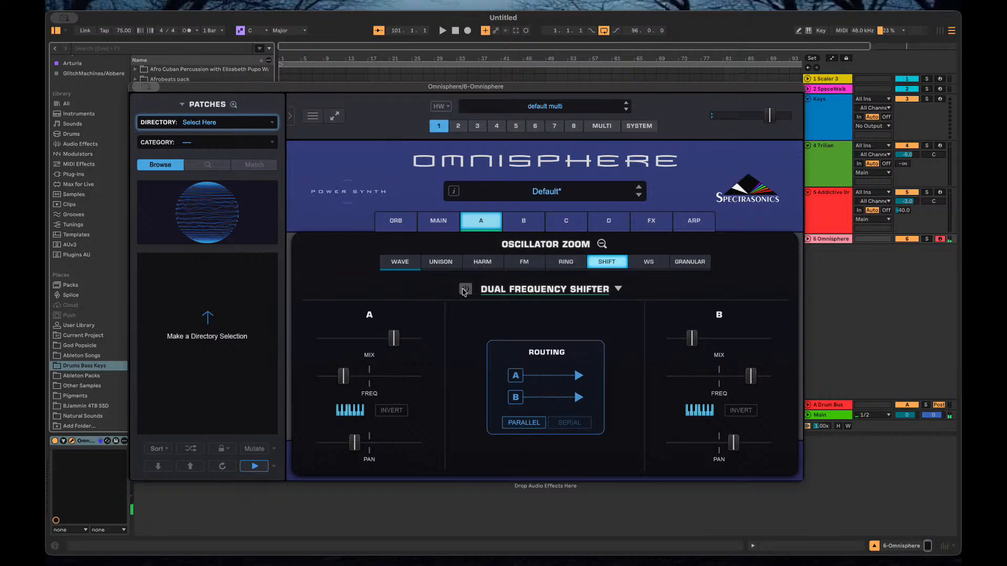
Enable the Waveshaper with slight bit crush and crush force, mix at about half, and the Filter audio path.
left_click(648, 264)
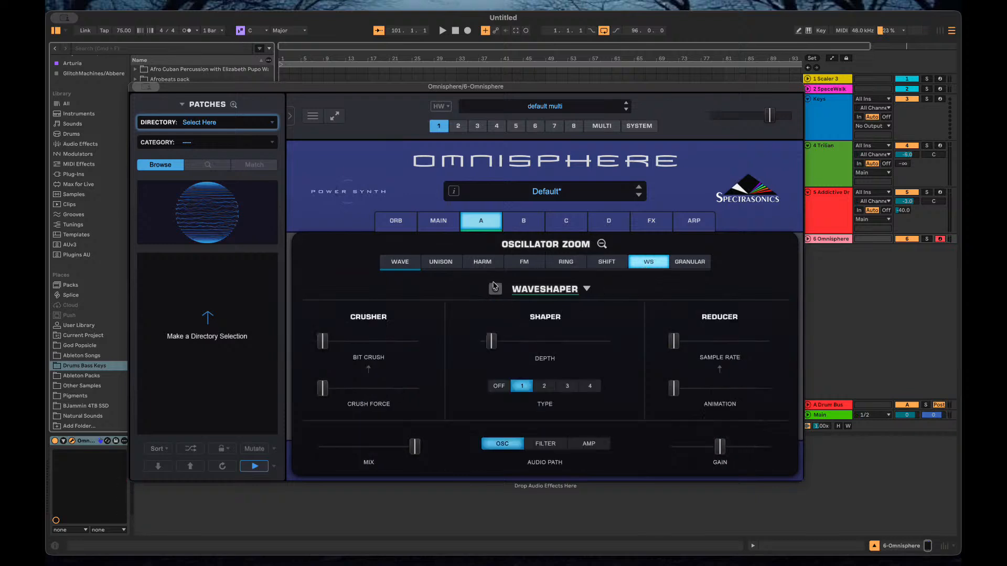
left_click(495, 288)
mouse_move(323, 340)
left_mouse_down()
mouse_move(350, 342)
mouse_move(328, 343)
left_mouse_up()
mouse_move(323, 388)
left_mouse_down()
mouse_move(335, 397)
mouse_move(324, 397)
left_mouse_up()
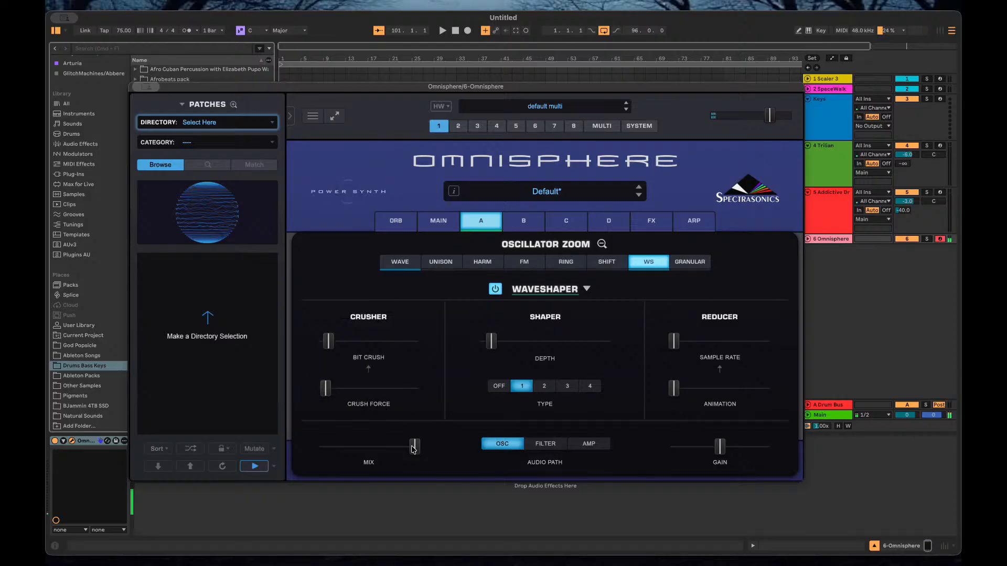
left_click_drag(410, 449, 367, 451)
left_click(543, 445)
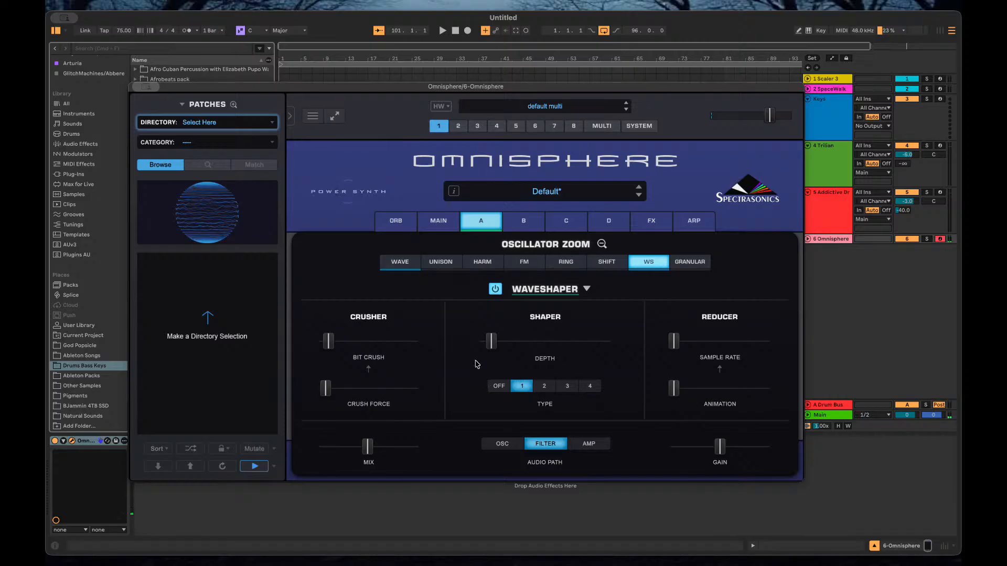
Raise the Waveshaper's shaper depth to about half and choose shaper type 3.
left_click_drag(492, 341, 544, 346)
left_click(544, 386)
left_click(567, 388)
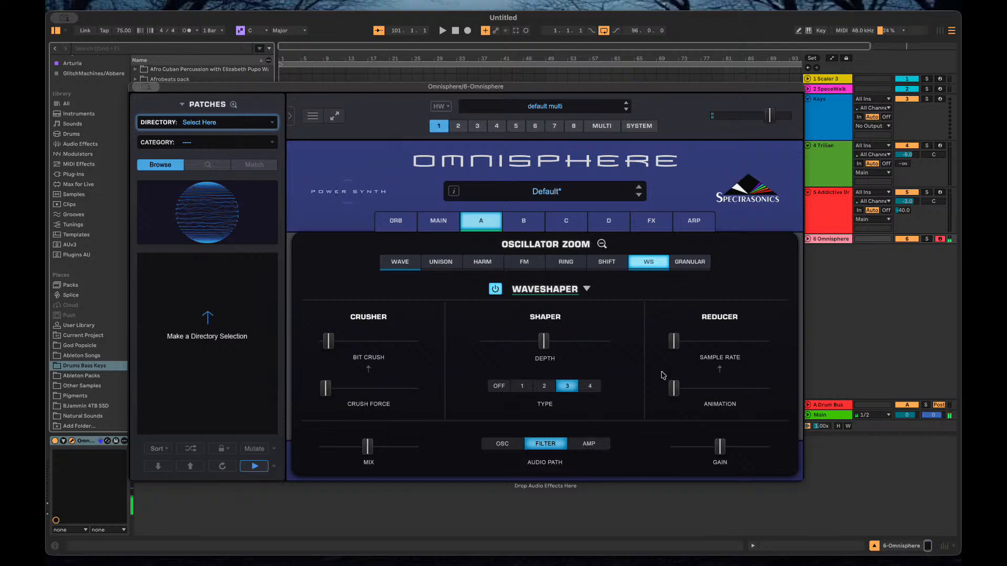
Set the Waveshaper's reducer to slight sample rate reduction and about two-thirds animation, and return the audio path to OSC.
mouse_move(674, 342)
left_mouse_down()
mouse_move(698, 347)
mouse_move(684, 349)
left_mouse_up()
left_click_drag(674, 388, 736, 400)
left_click_drag(683, 344, 677, 347)
left_click(595, 446)
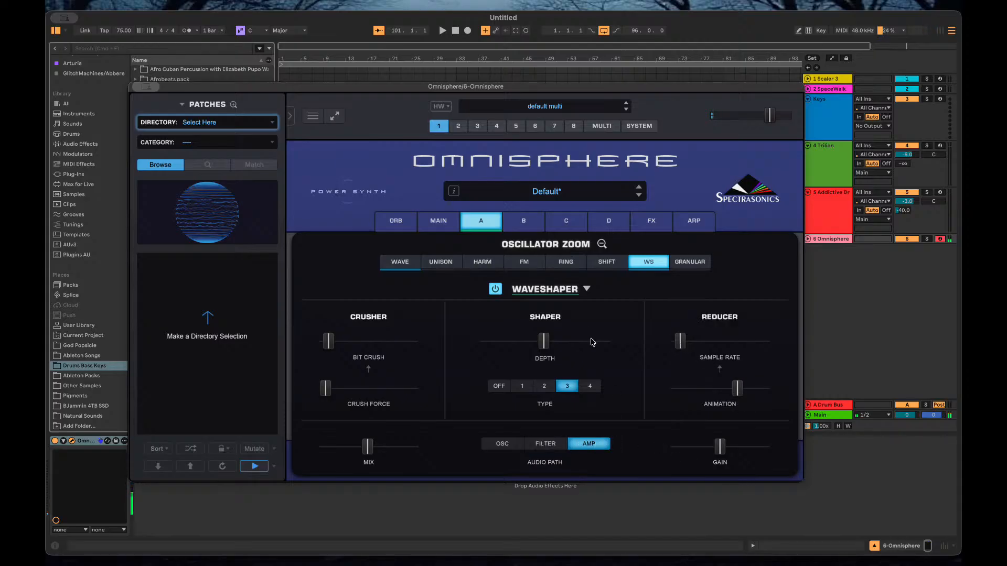
left_click(514, 450)
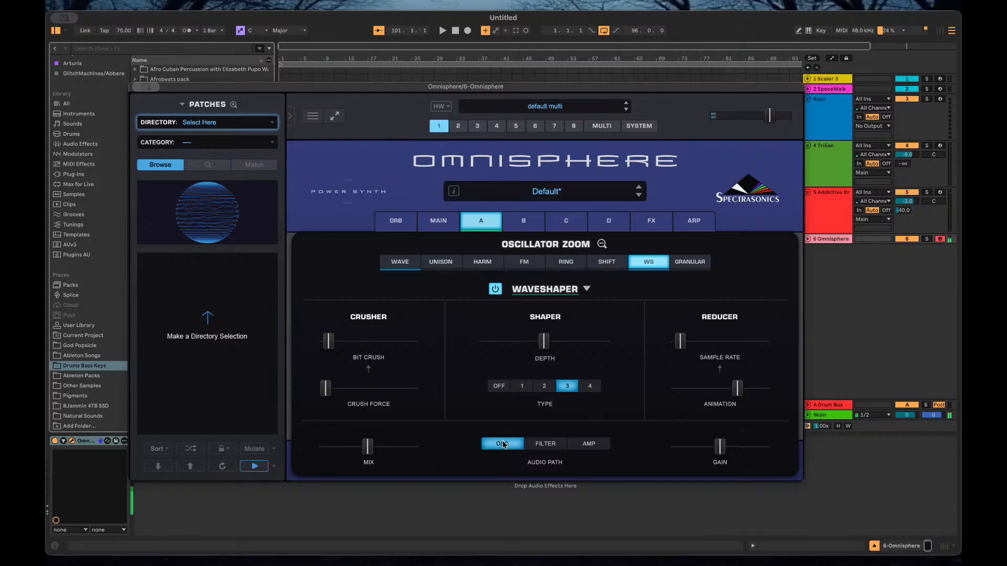
Try granular settings on layer A: smoothing at 0.735, reduced grain depth, and pitch grains at about half.
left_click(682, 265)
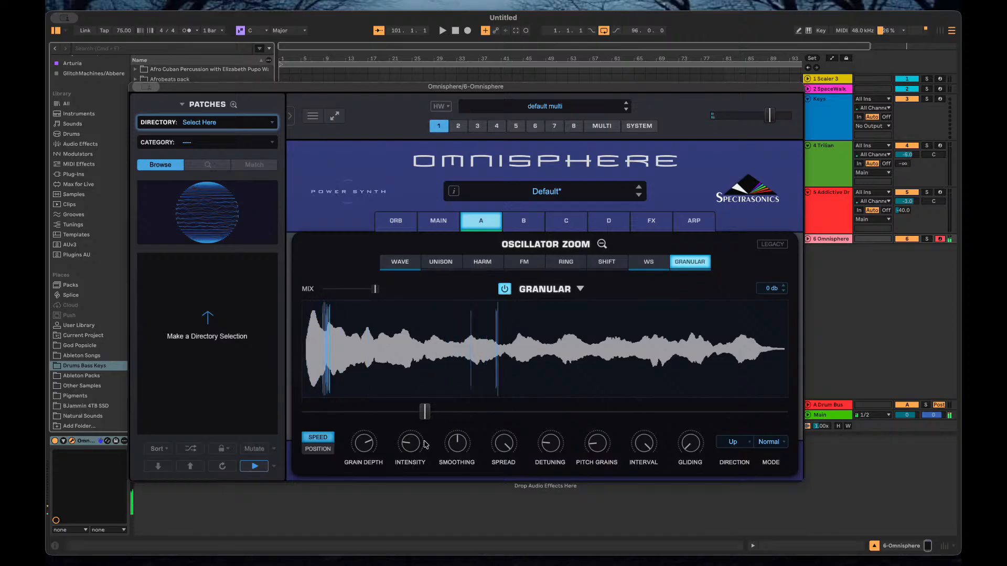
mouse_move(415, 414)
left_click_drag(414, 414, 464, 420)
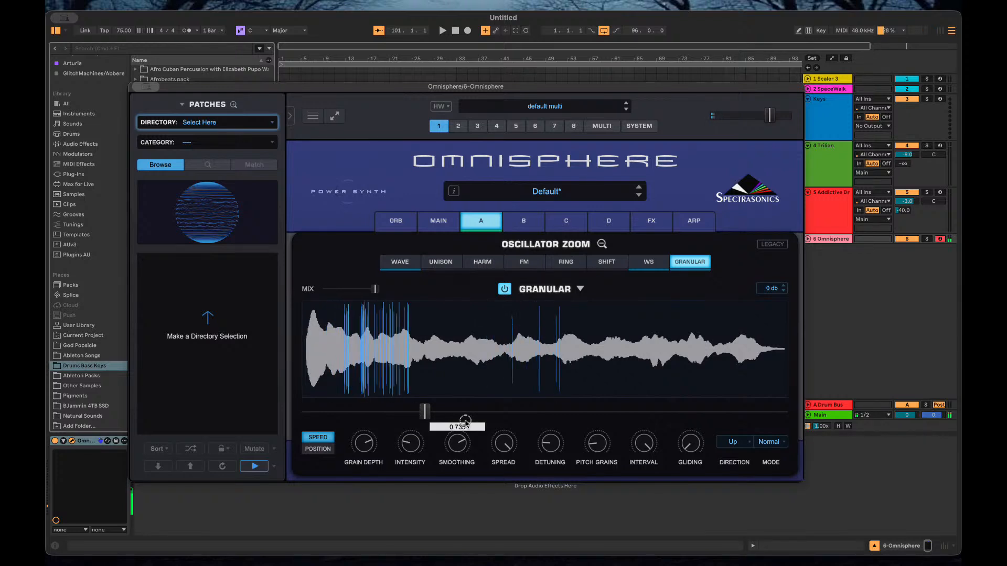
left_click_drag(368, 446, 364, 478)
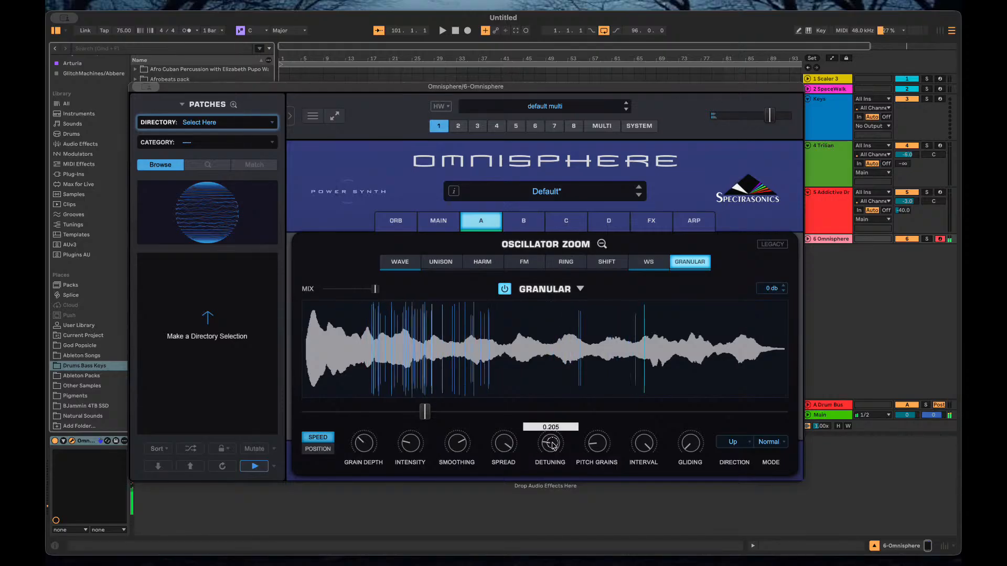
left_click_drag(597, 443, 615, 427)
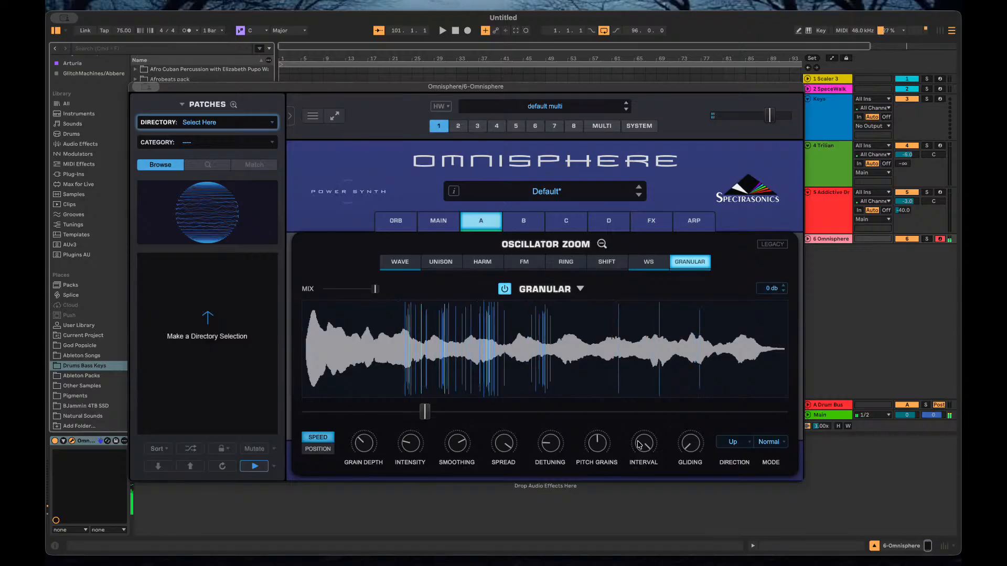
left_click_drag(689, 444, 687, 470)
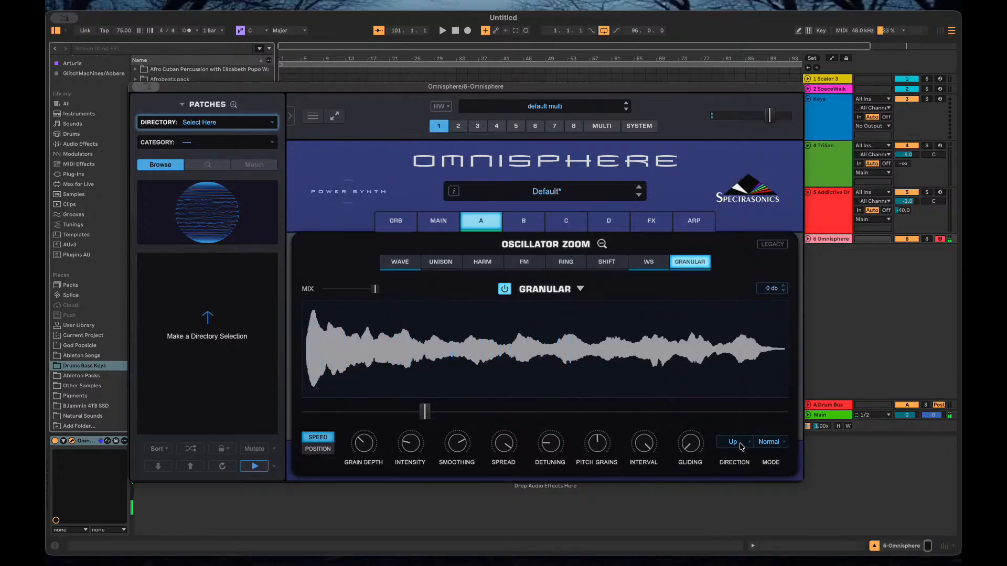
Switch off Granular and the Waveshaper on layer A, and return to the layer's wave settings.
left_click(504, 289)
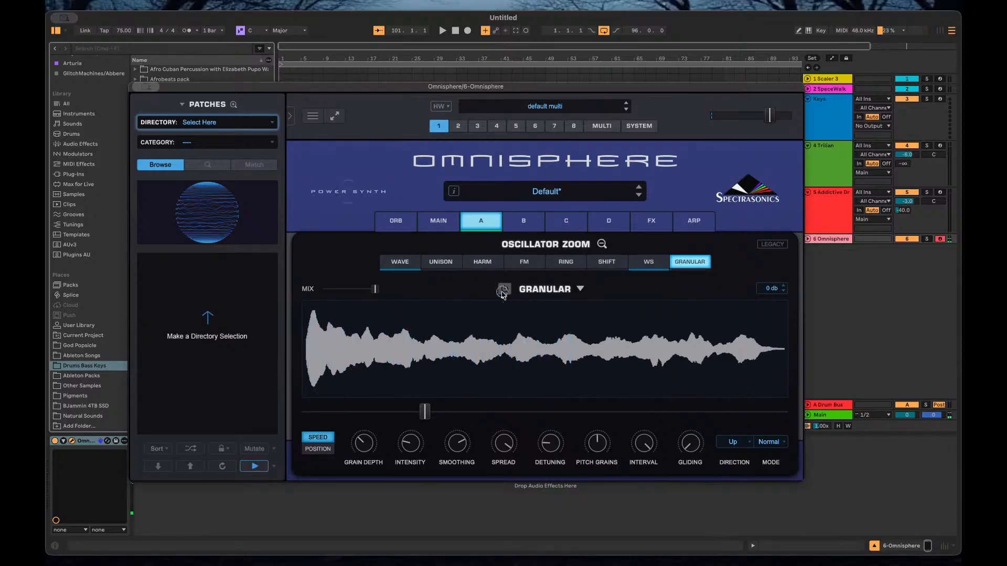
left_click(650, 264)
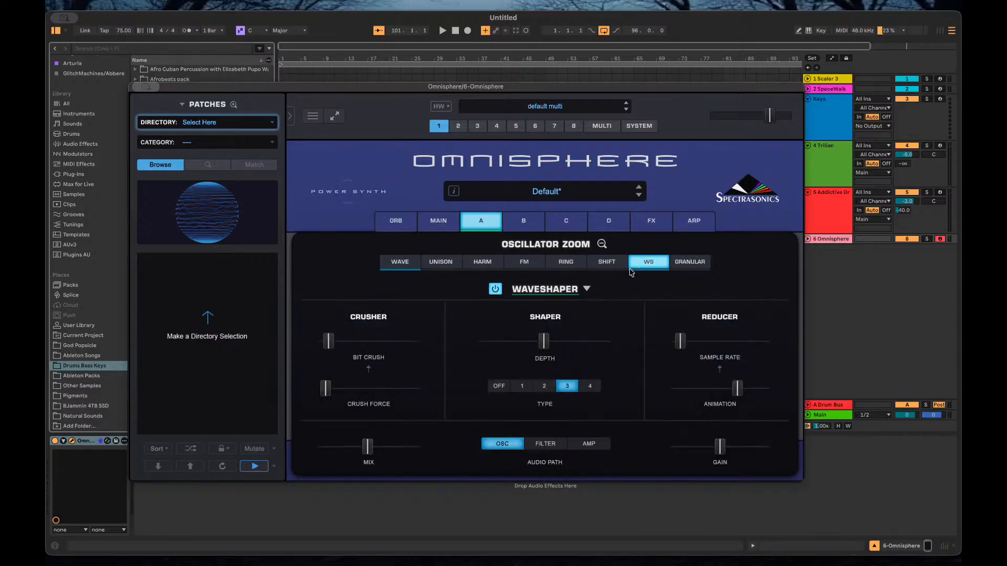
left_click(496, 290)
left_click(527, 263)
left_click(482, 263)
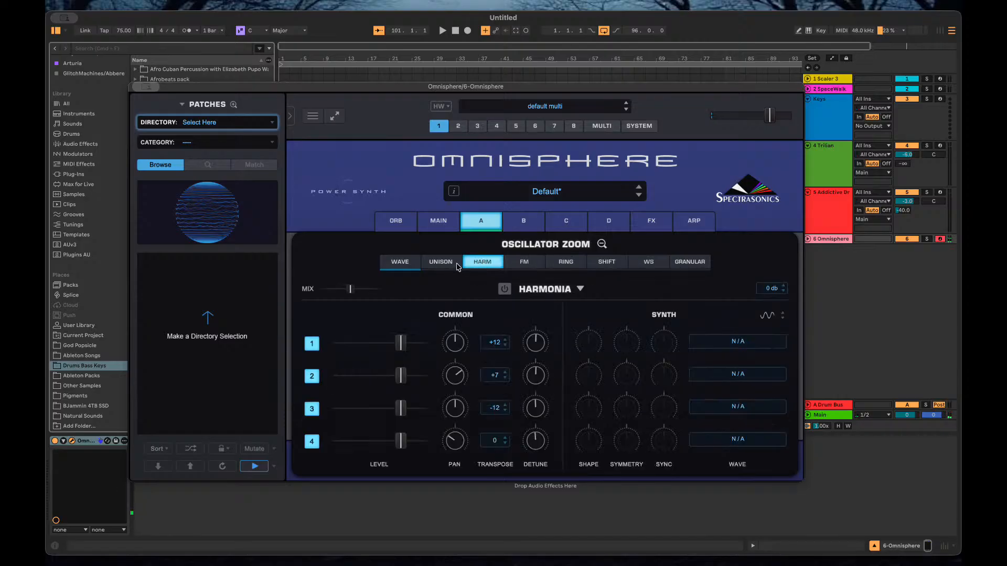
left_click(438, 263)
left_click(405, 263)
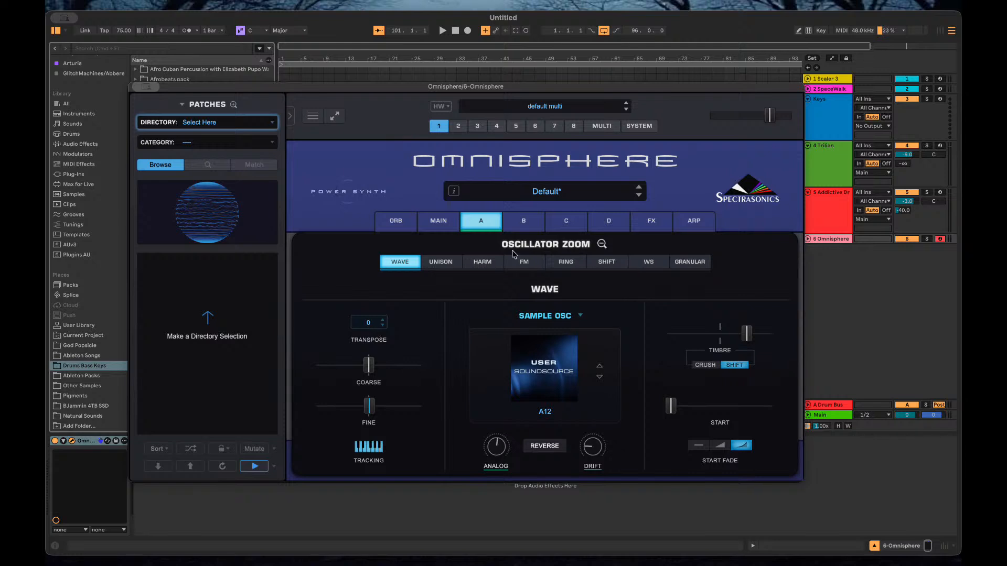
Set layer B's synth oscillator to the CS-80 Cream waveform from the Warm group of Analog Timbres.
left_click(519, 226)
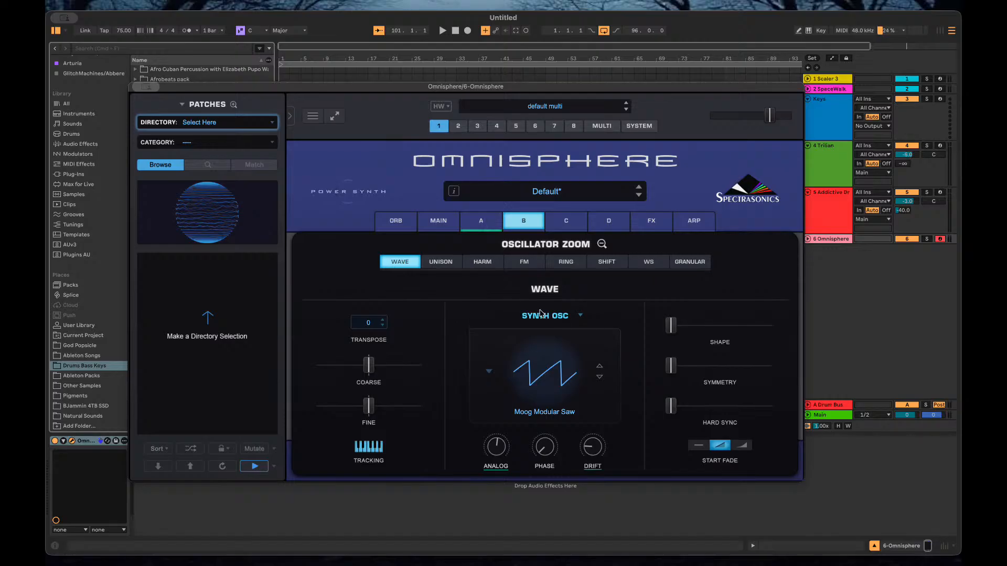
left_click(539, 373)
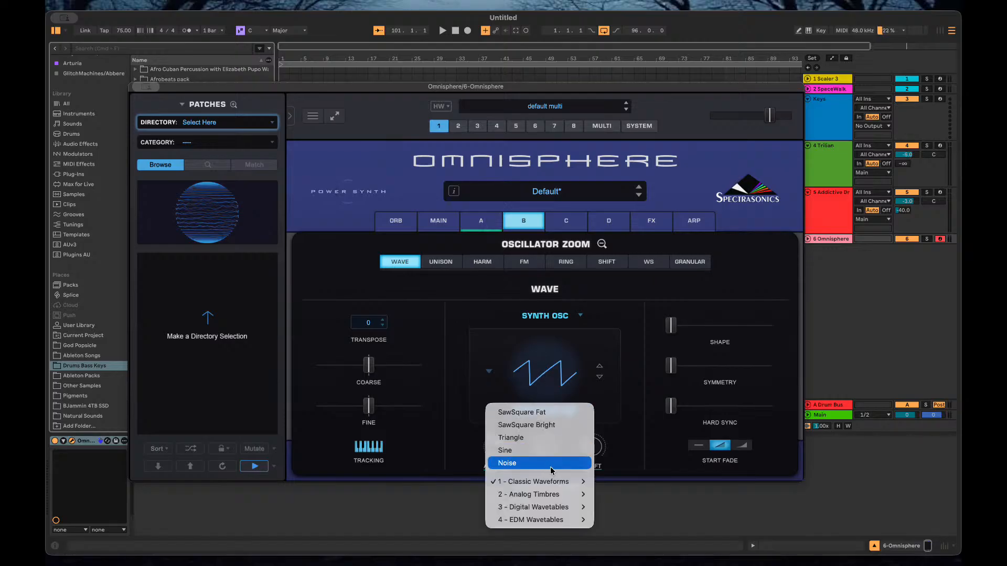
mouse_move(568, 495)
mouse_move(612, 495)
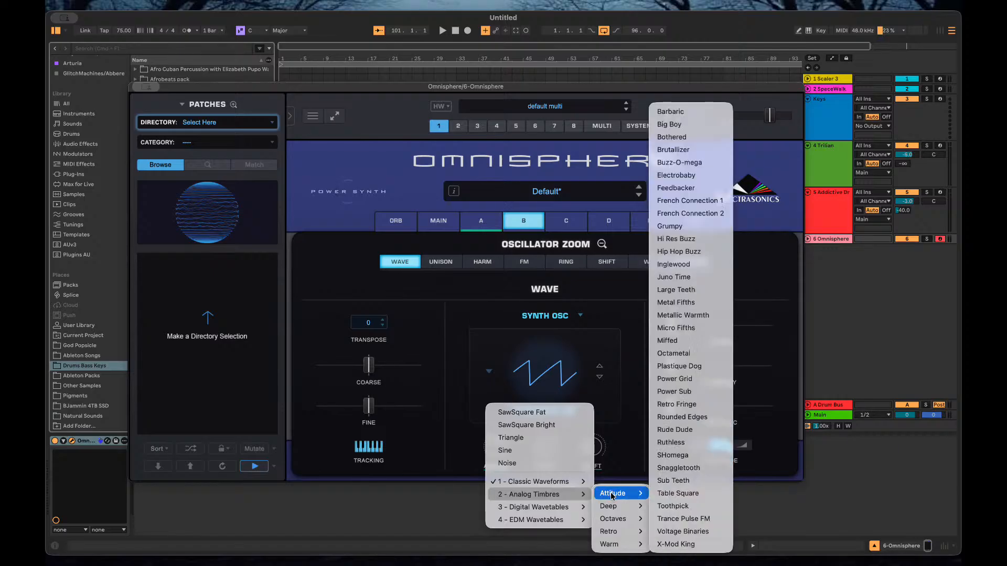
mouse_move(629, 532)
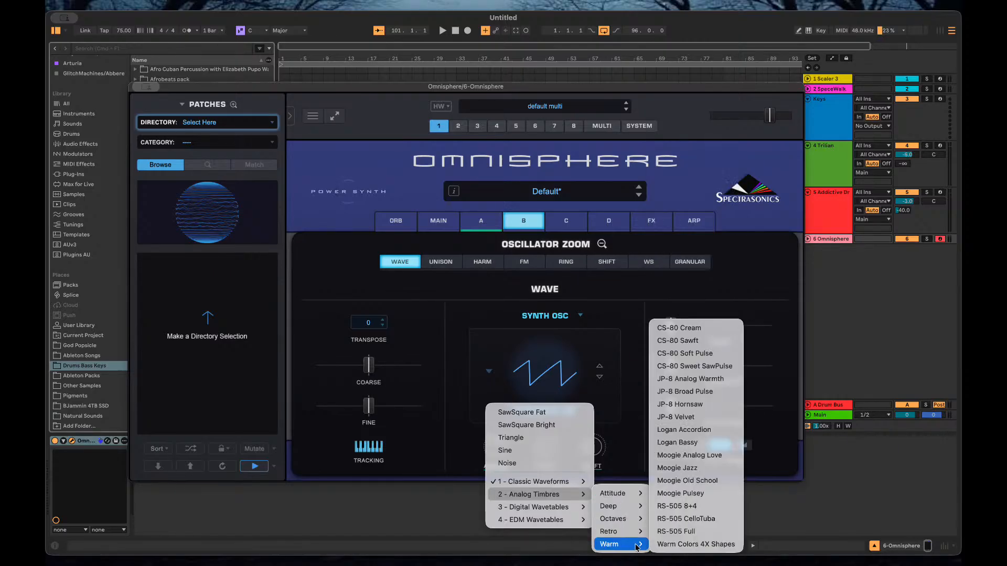
left_click(702, 328)
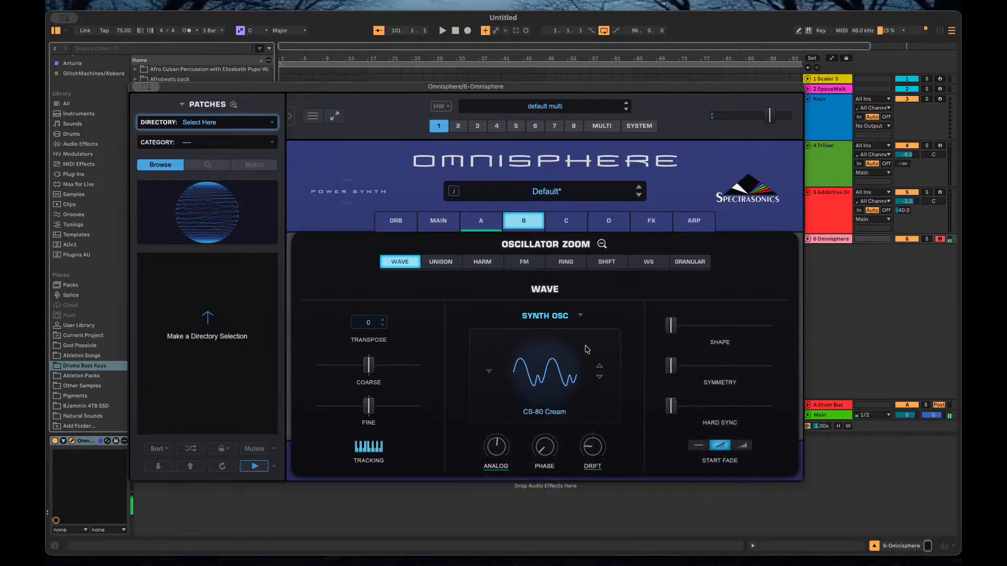
Shape layer B's oscillator with slightly raised phase, slight shape, full symmetry and about half hard sync.
mouse_move(545, 449)
left_mouse_down()
mouse_move(553, 389)
mouse_move(555, 450)
left_mouse_up()
mouse_move(671, 328)
left_mouse_down()
mouse_move(762, 331)
mouse_move(657, 332)
left_mouse_up()
left_click_drag(670, 366, 772, 377)
left_click_drag(671, 405, 721, 410)
mouse_move(674, 337)
left_mouse_down()
mouse_move(802, 341)
mouse_move(679, 335)
left_mouse_up()
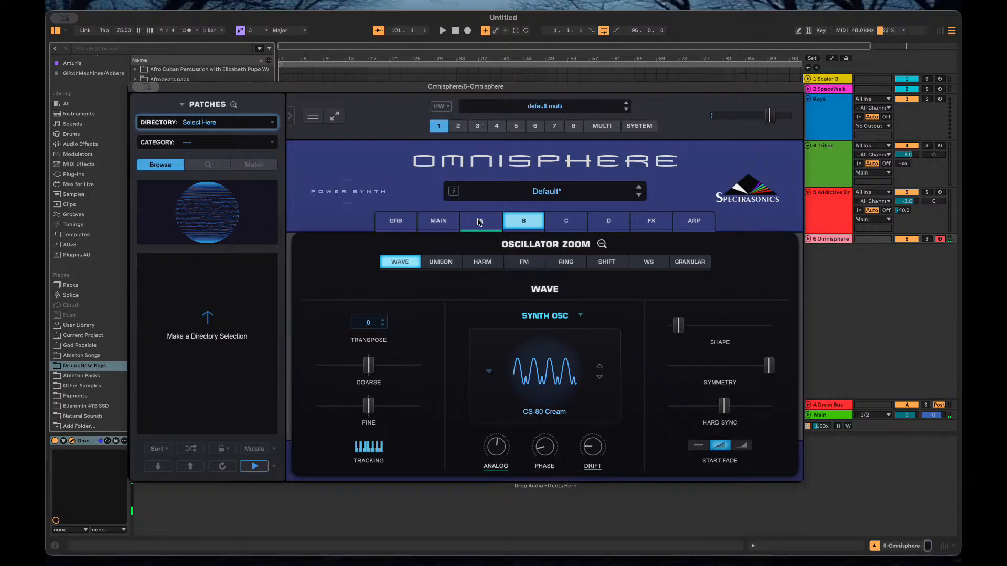
Enable layer B in the layer mix and lower its level to a small fraction of the slider's range.
left_click(400, 224)
left_click(438, 221)
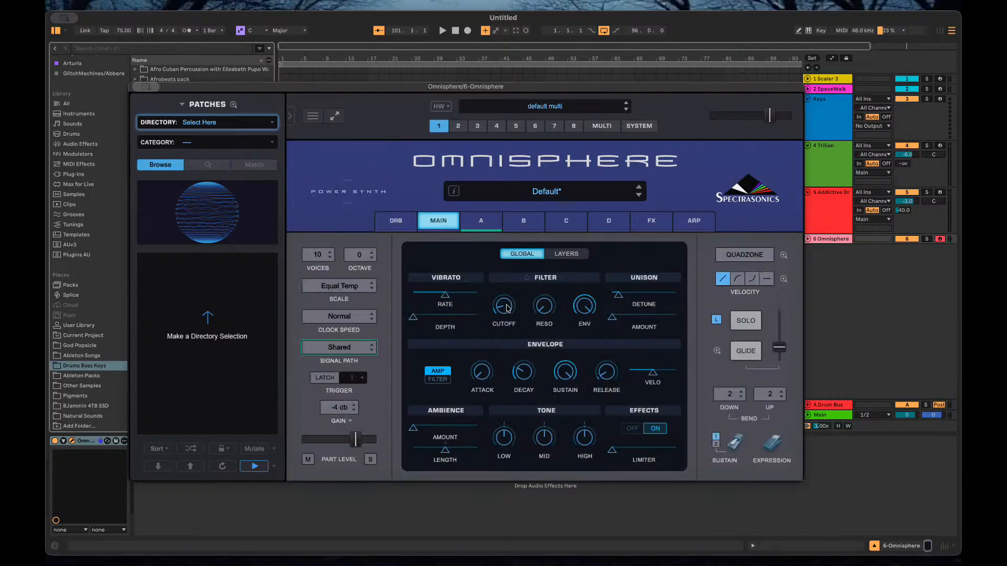
left_click(514, 224)
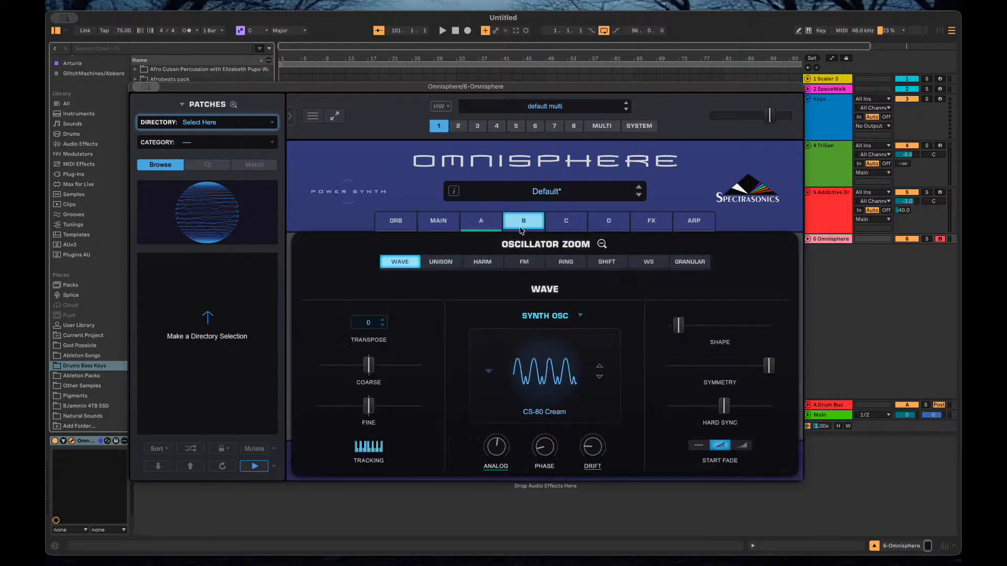
left_click(522, 230)
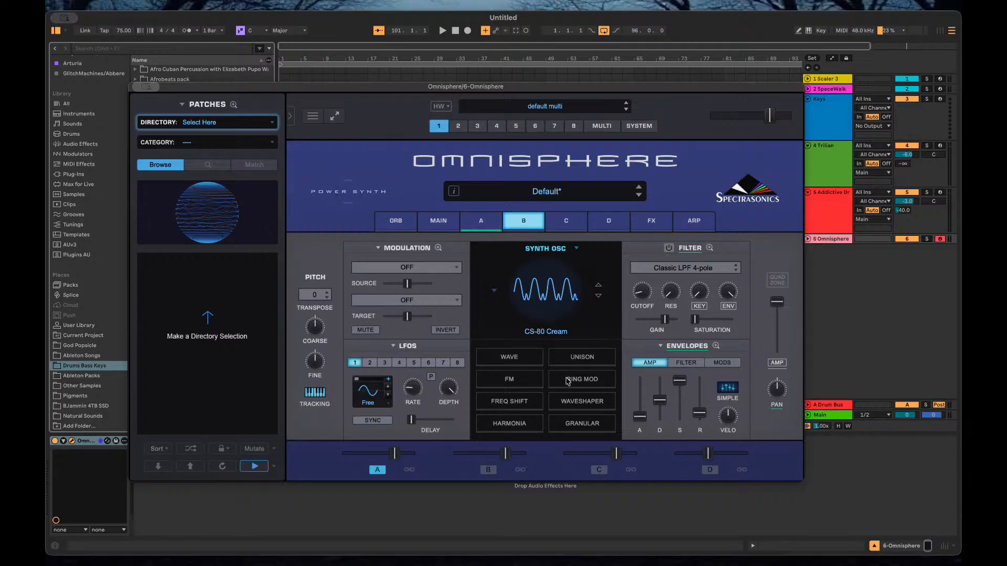
left_click(511, 358)
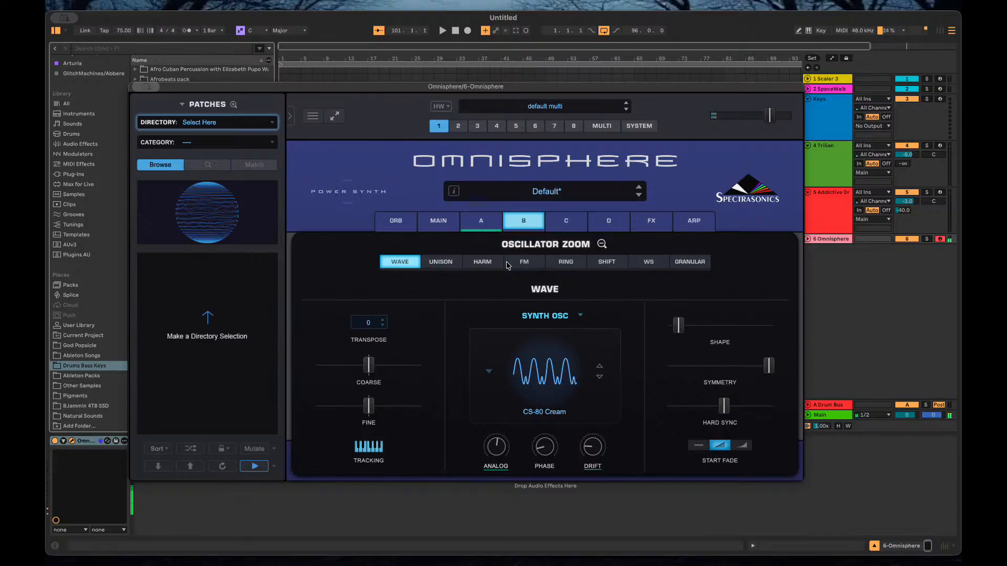
left_click(523, 225)
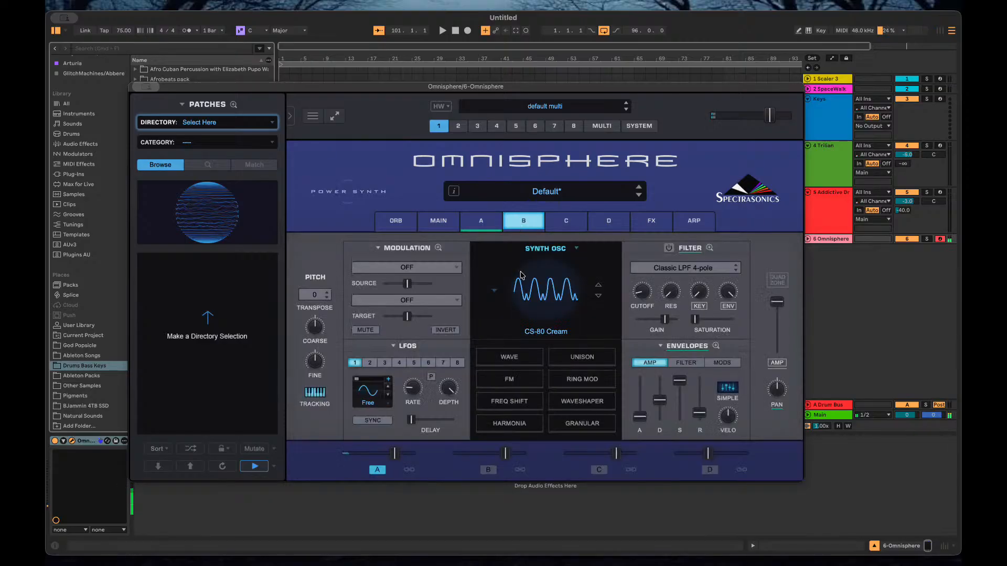
left_click(487, 470)
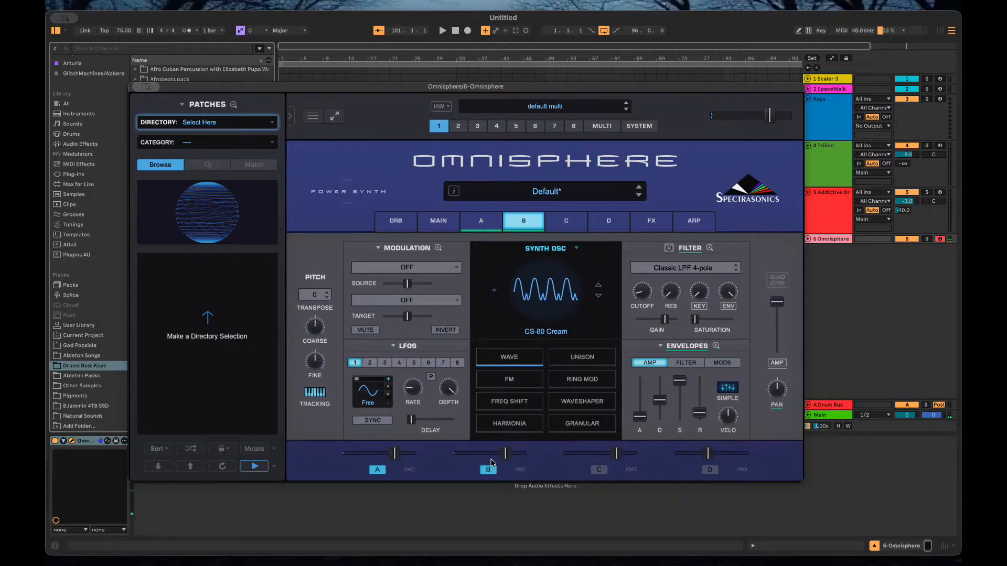
left_click_drag(505, 454, 466, 459)
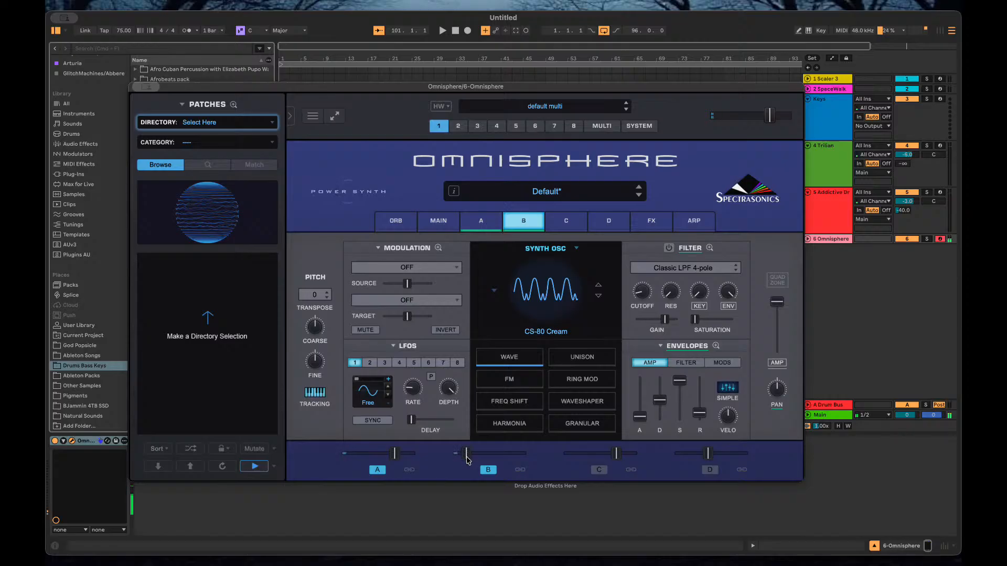
Switch on layer B's filter as French LPF 4-pole with slight resonance and saturation, and raise the layer's level a little.
left_click(668, 247)
left_click_drag(460, 454, 480, 455)
left_click(690, 269)
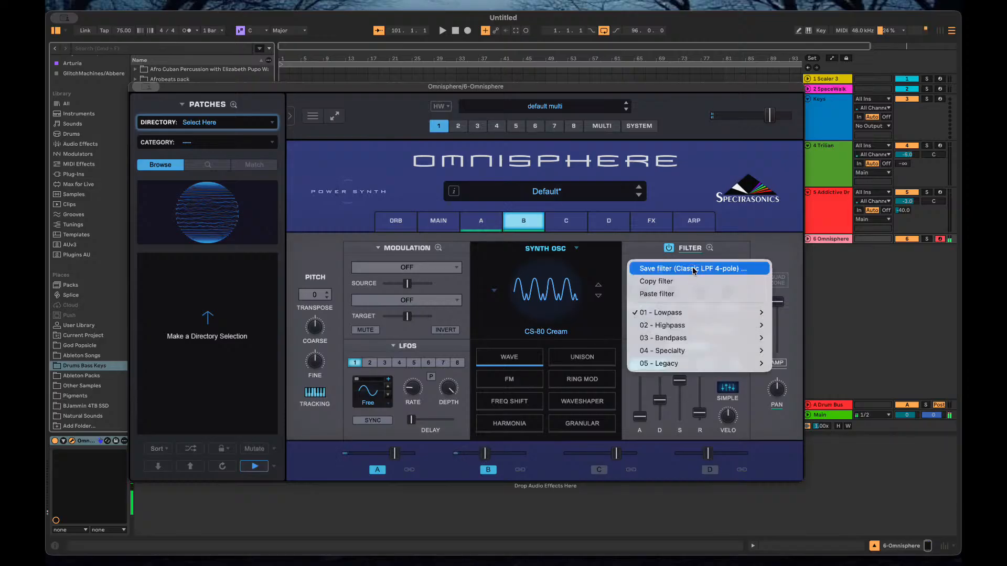
mouse_move(696, 353)
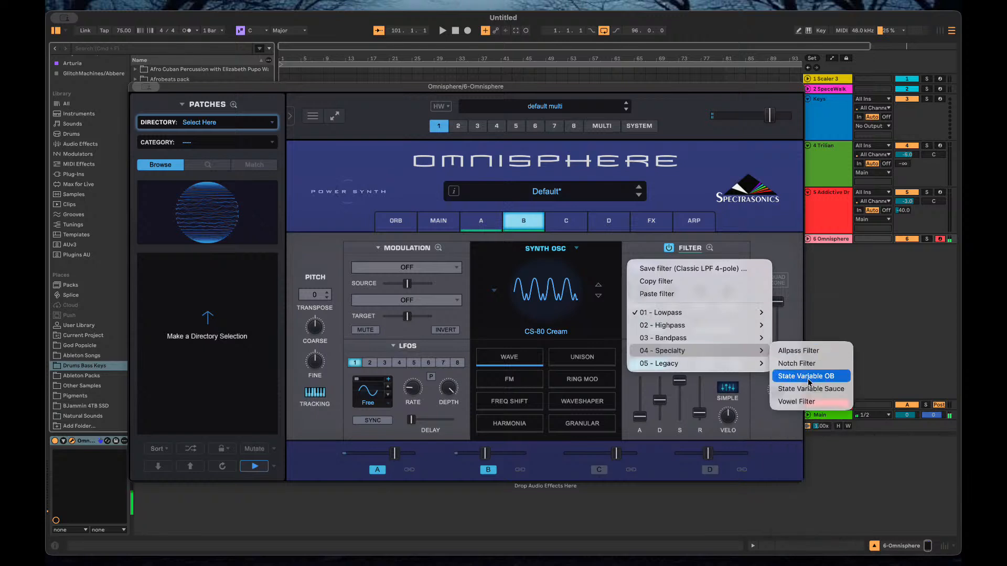
mouse_move(736, 367)
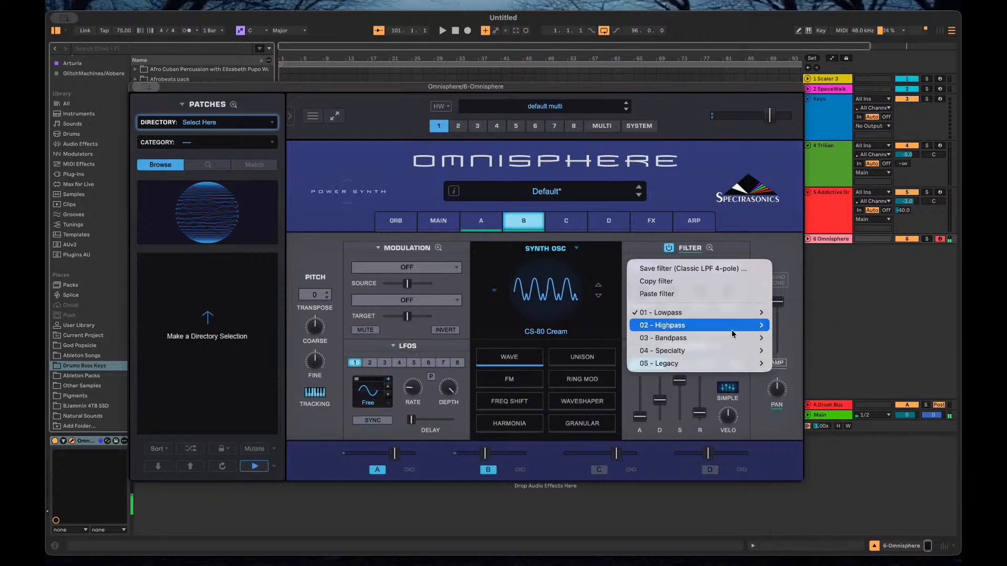
mouse_move(740, 330)
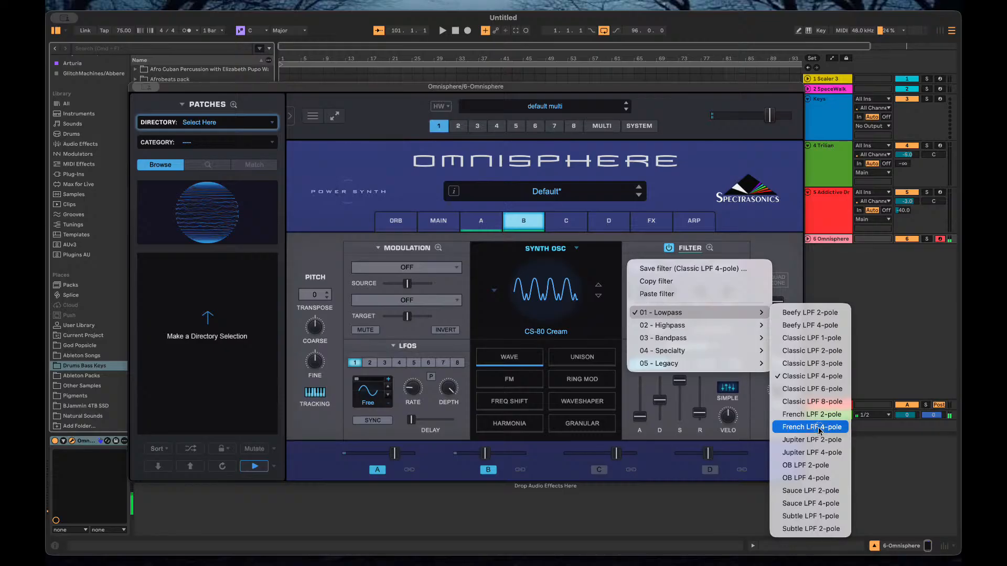
left_click(820, 428)
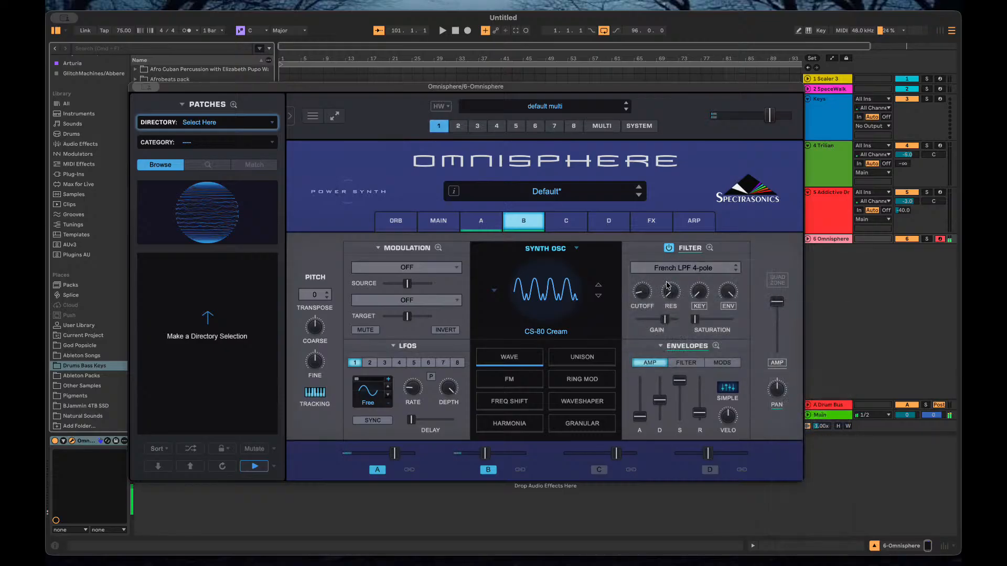
mouse_move(670, 291)
left_mouse_down()
mouse_move(669, 279)
mouse_move(648, 275)
mouse_move(649, 291)
mouse_move(671, 286)
left_mouse_up()
mouse_move(696, 319)
left_mouse_down()
mouse_move(709, 324)
mouse_move(671, 309)
mouse_move(674, 321)
mouse_move(704, 270)
mouse_move(708, 229)
mouse_move(699, 328)
left_mouse_up()
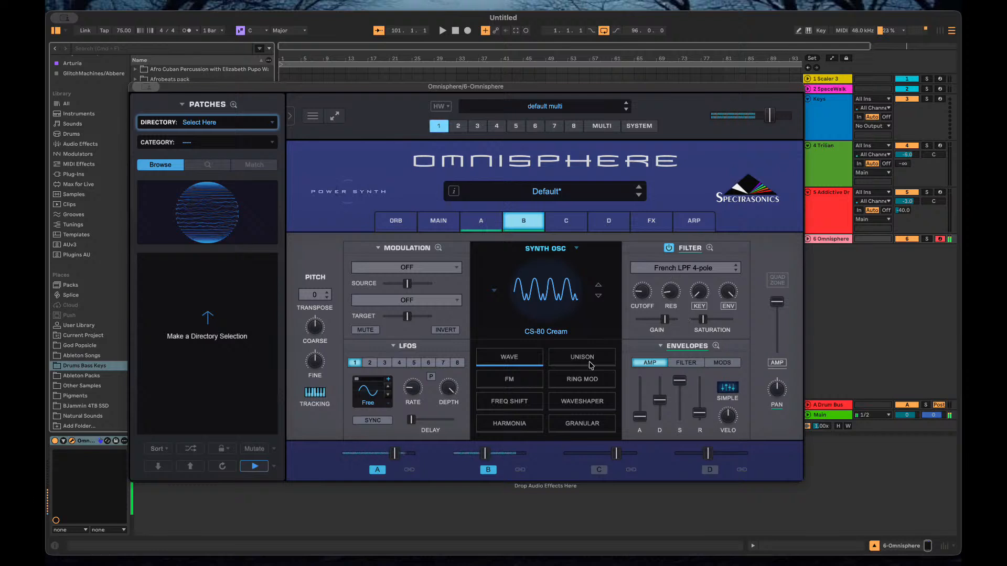
Lower layer B's level to about a quarter and set Ableton's Main track volume to -6.0 dB.
left_click_drag(485, 454, 471, 457)
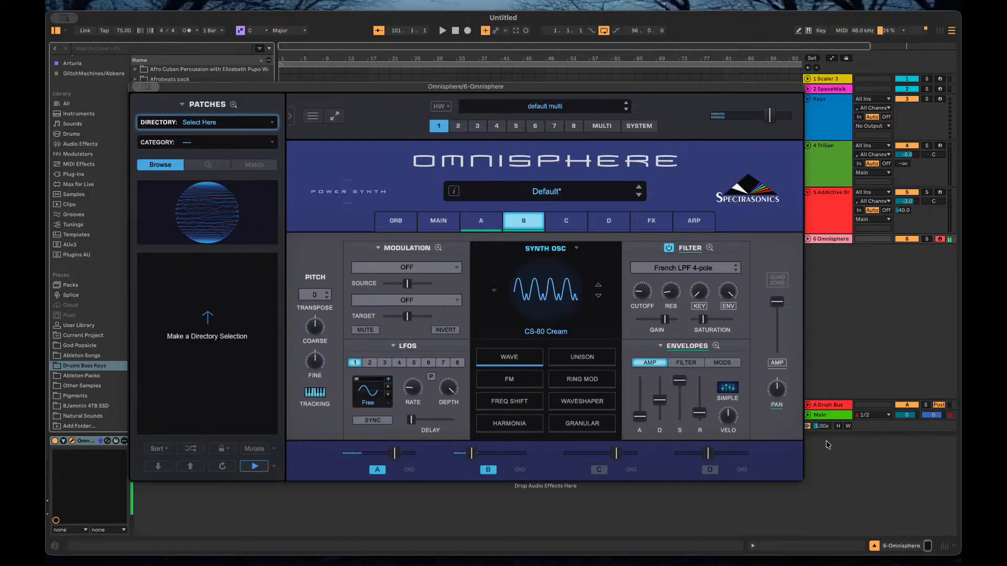
left_click_drag(916, 418, 912, 418)
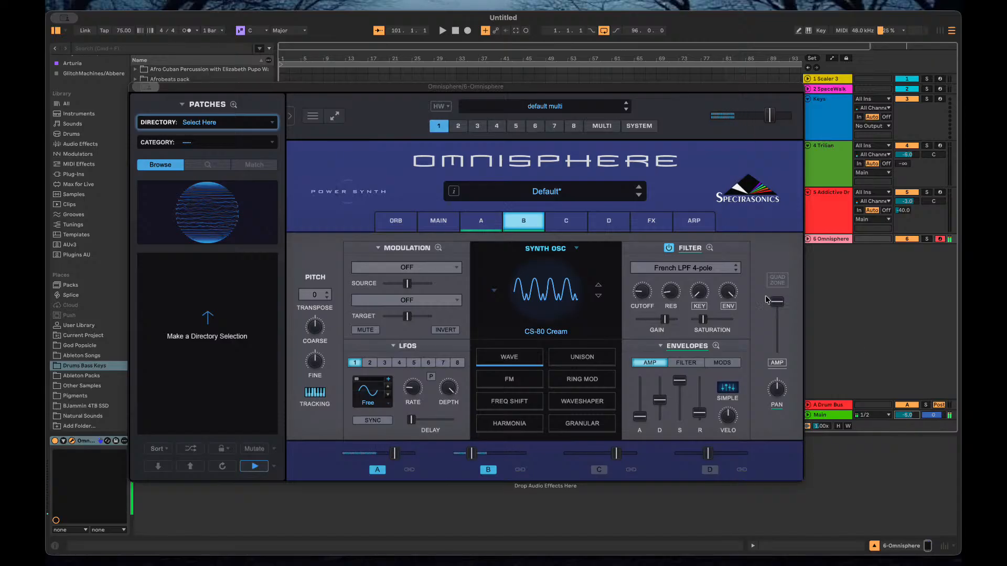
Change layer A's filter type to the lowpass Sauce LPF 4-pole.
left_click(477, 223)
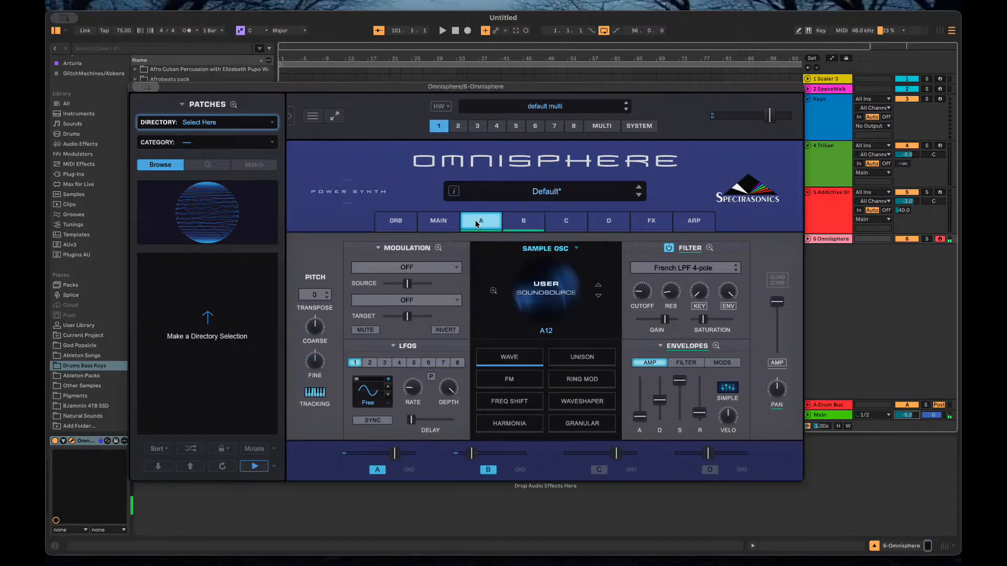
left_click(703, 271)
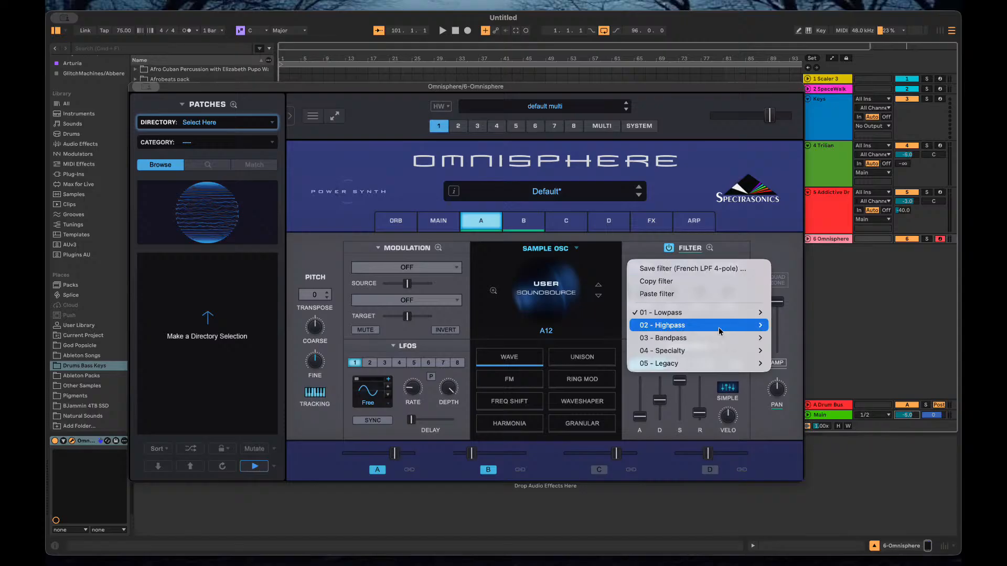
mouse_move(712, 341)
mouse_move(744, 315)
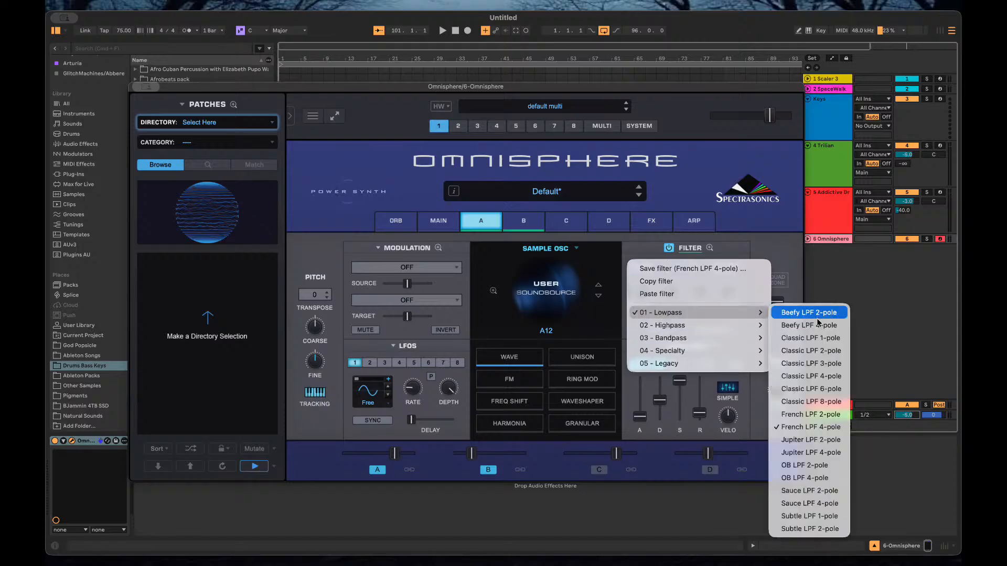
left_click(828, 506)
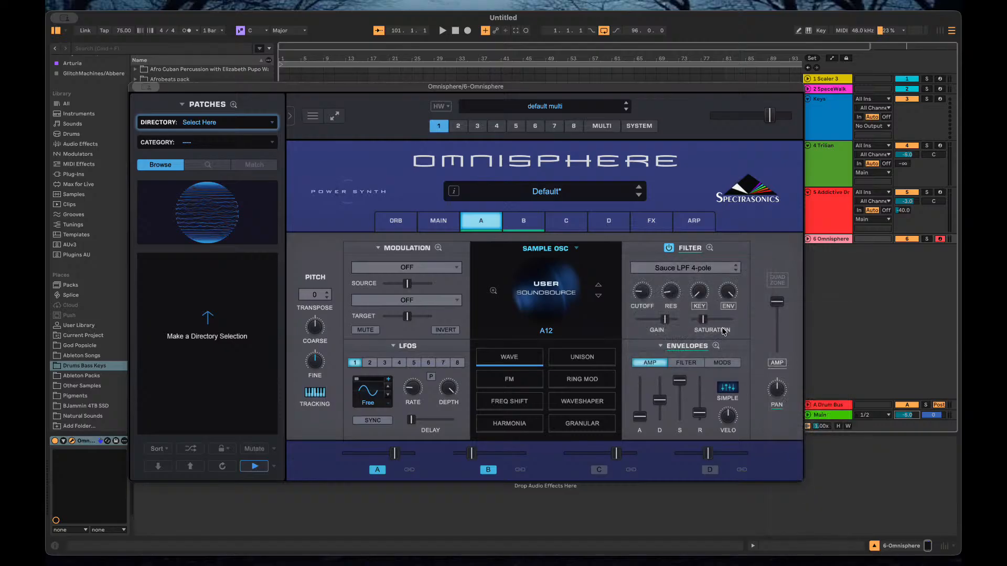
Raise layer A's filter cutoff to a little under half and increase its saturation very slightly.
mouse_move(643, 295)
mouse_move(643, 295)
left_mouse_down()
mouse_move(647, 267)
mouse_move(648, 282)
left_mouse_up()
left_click_drag(714, 328, 705, 324)
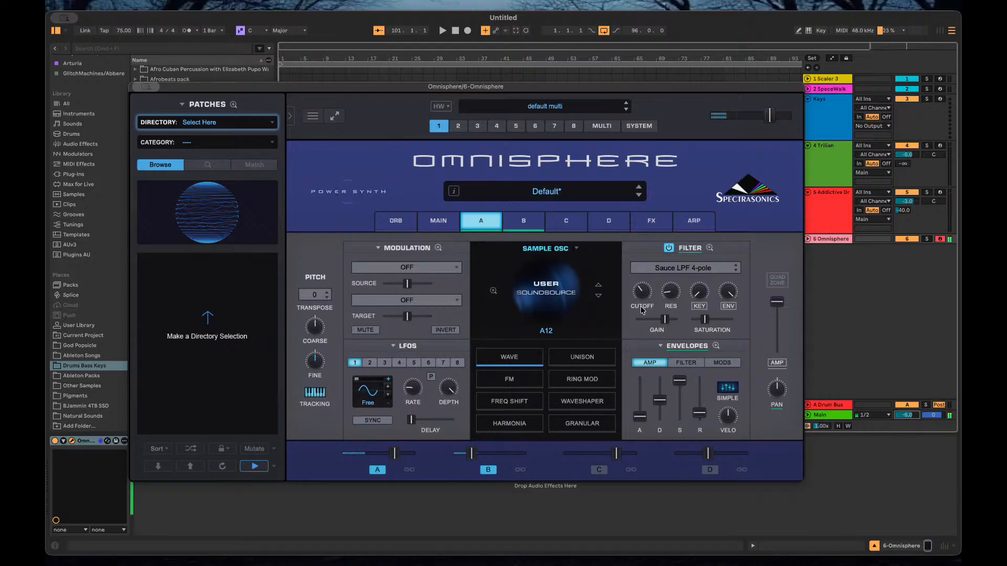
Raise the attack slightly in layer A's amp, filter and modulation envelopes, adjusting the filter envelope's sustain as well.
mouse_move(641, 421)
left_mouse_down()
mouse_move(643, 394)
mouse_move(645, 416)
left_mouse_up()
left_click(687, 362)
left_click_drag(646, 413, 684, 392)
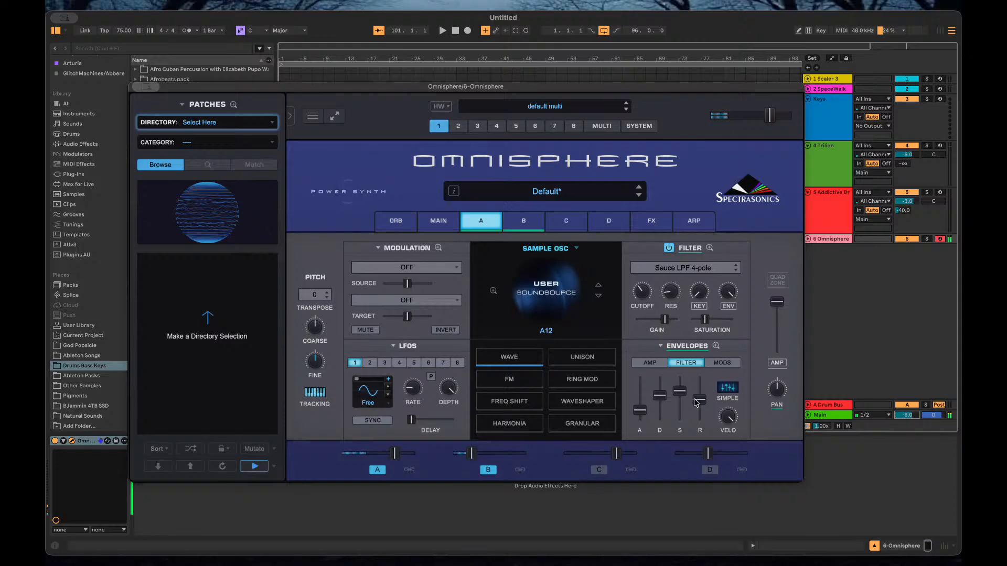
left_click(719, 363)
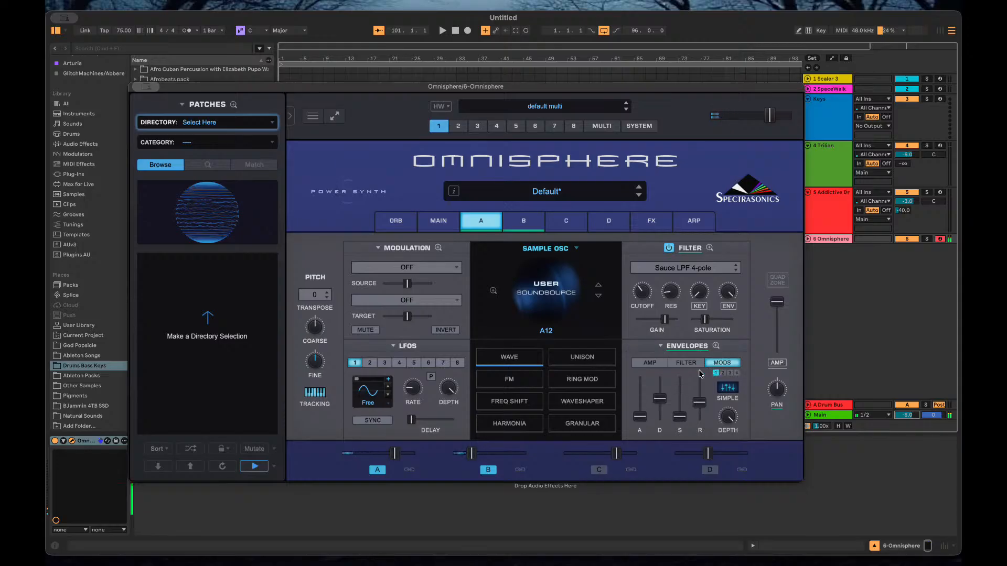
mouse_move(639, 419)
left_mouse_down()
mouse_move(640, 393)
mouse_move(640, 405)
left_mouse_up()
left_click_drag(639, 461, 639, 462)
left_click(674, 363)
left_click(655, 363)
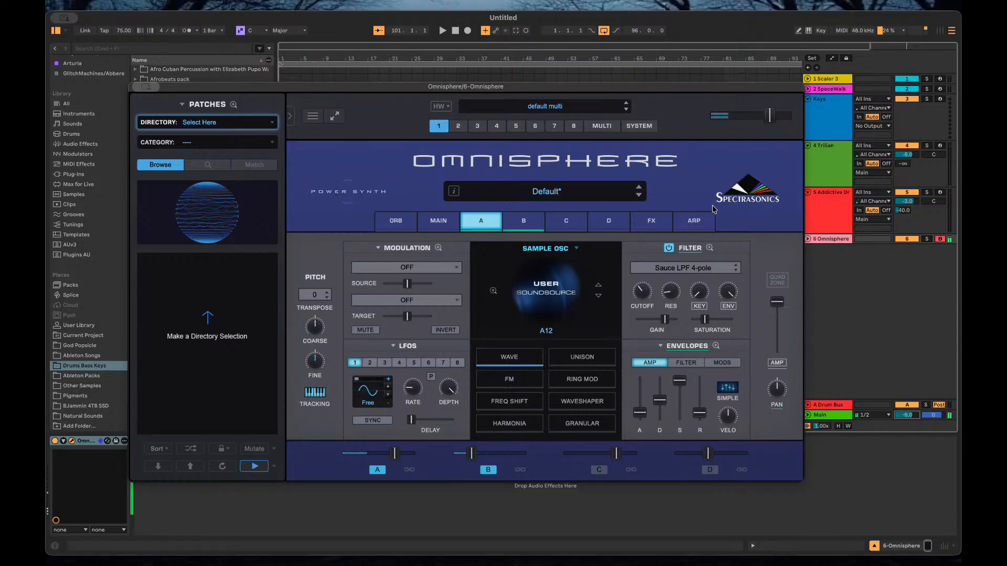
Change layer B's oscillator waveform to the warm analog timbre JP-8 Analog Warmth and nudge its filter cutoff up.
left_click(529, 223)
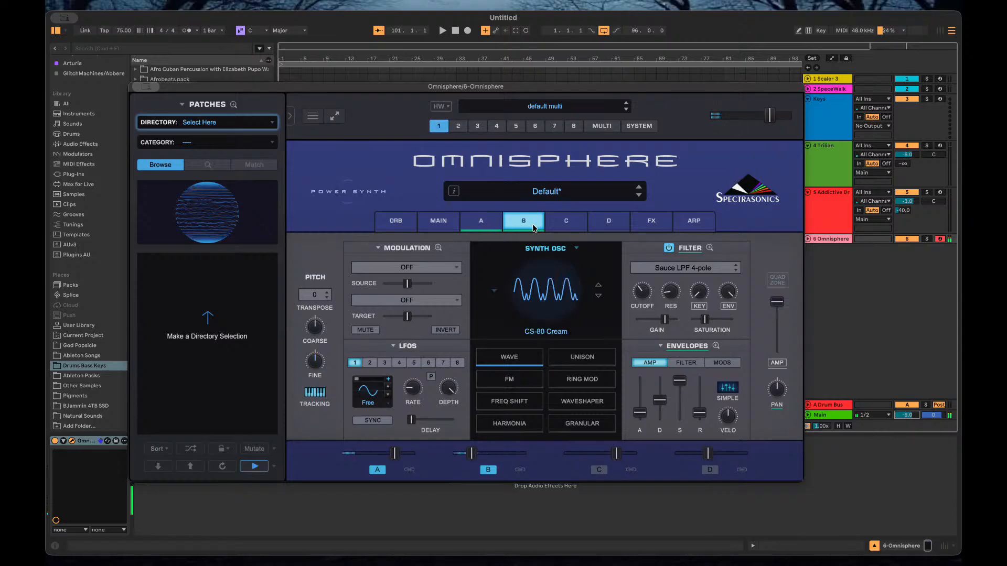
left_click(548, 310)
mouse_move(559, 415)
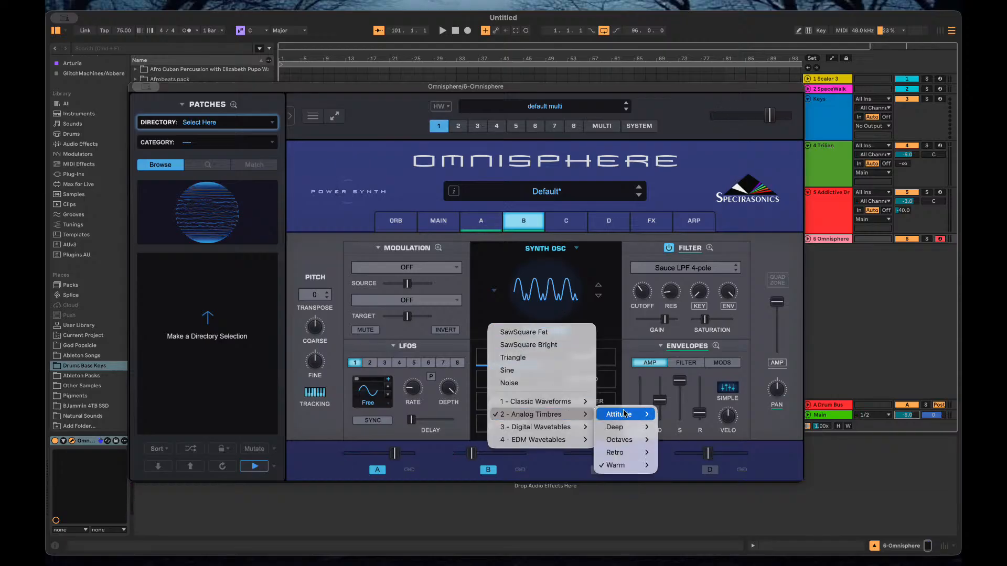
mouse_move(631, 469)
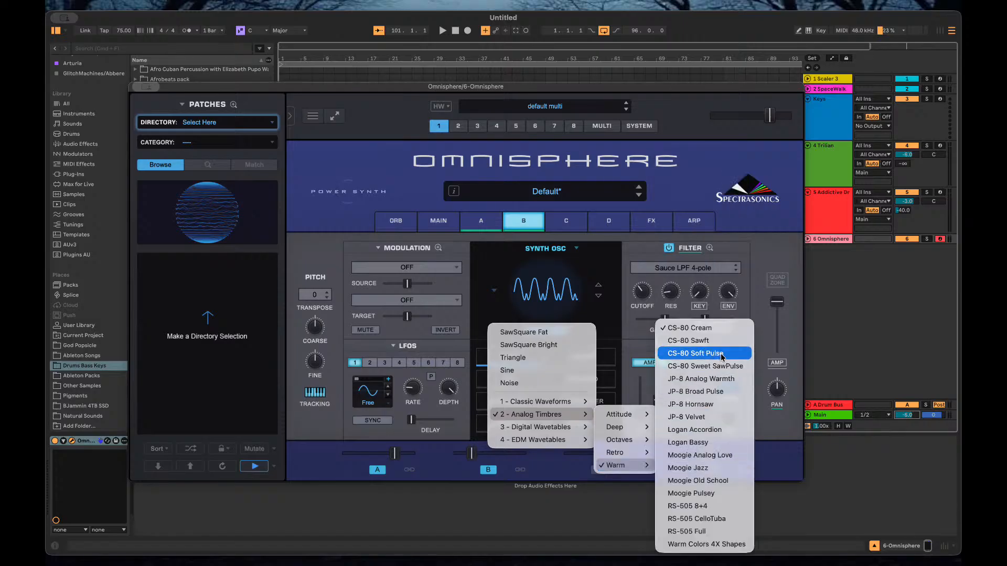
left_click(725, 380)
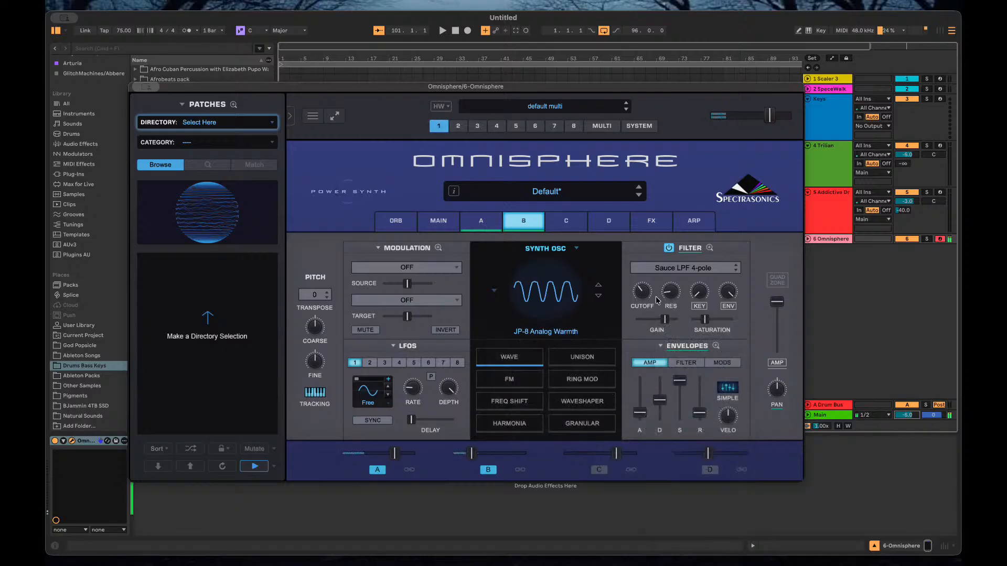
mouse_move(639, 295)
mouse_move(635, 309)
left_mouse_down()
mouse_move(638, 322)
mouse_move(646, 265)
mouse_move(644, 296)
left_mouse_up()
left_click(416, 304)
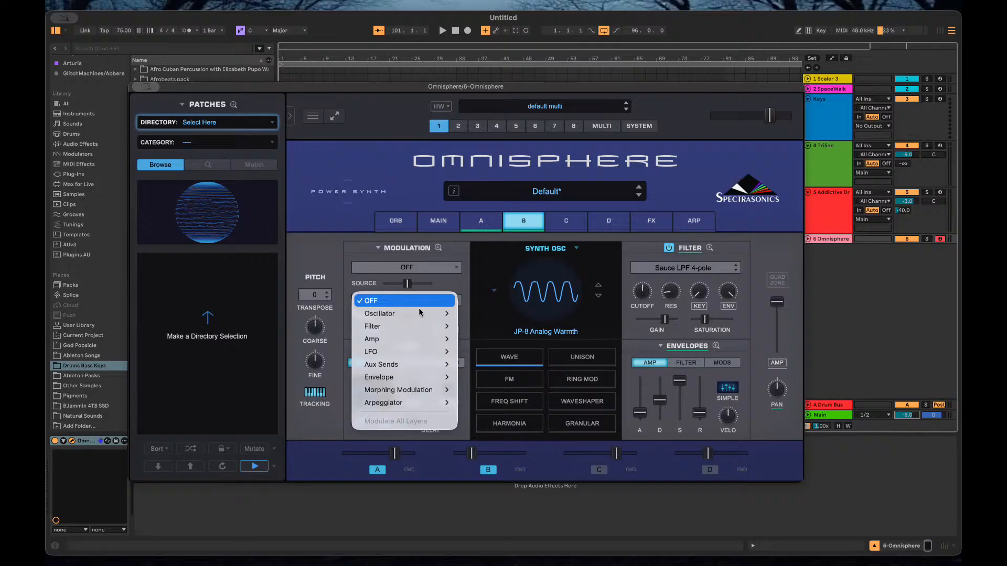
left_click(455, 285)
left_click(454, 269)
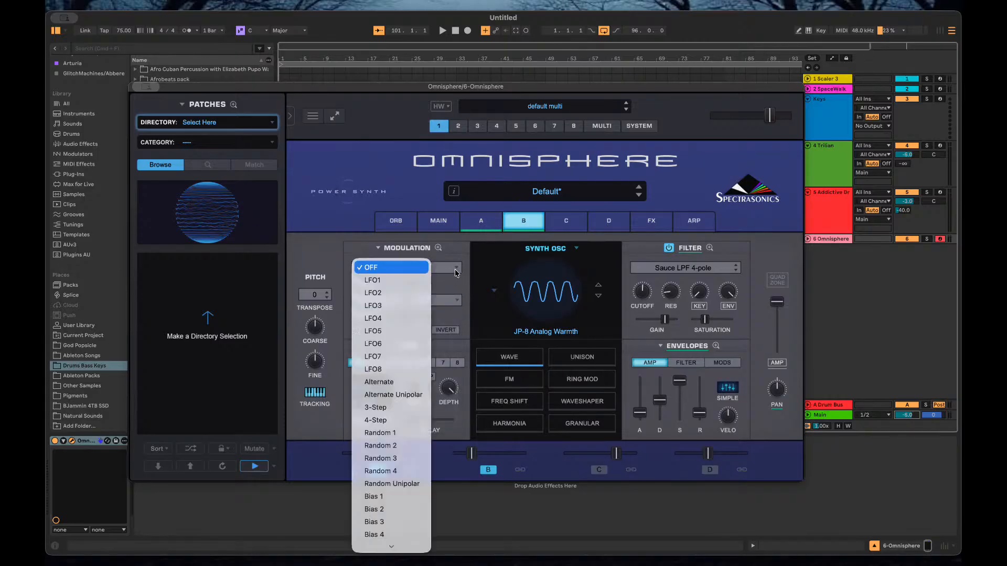
left_click(455, 270)
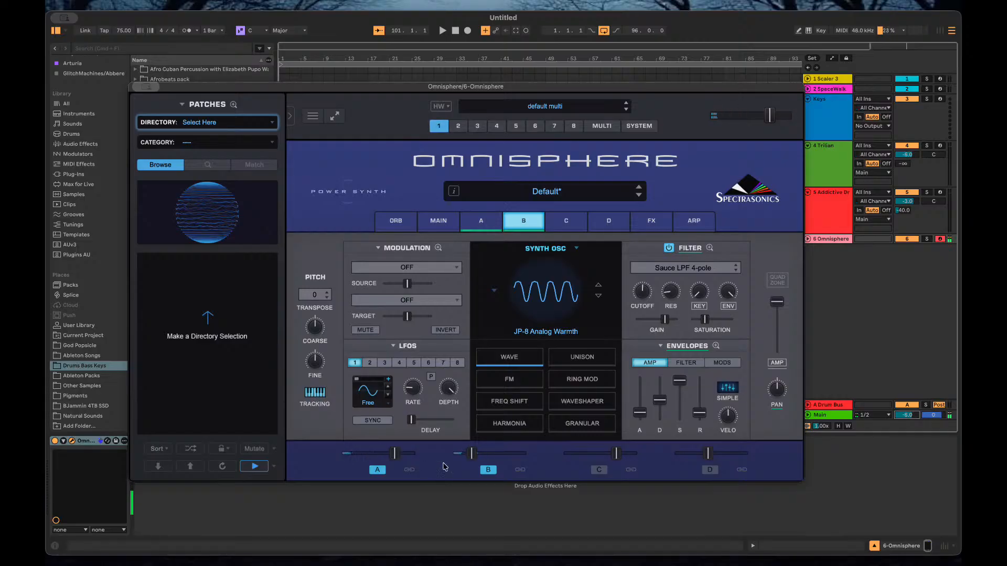
Lower layer B's level slightly and switch on its Waveshaper with shaper depth about a third and sample rate at minimum.
left_click_drag(471, 454, 466, 454)
left_click(588, 404)
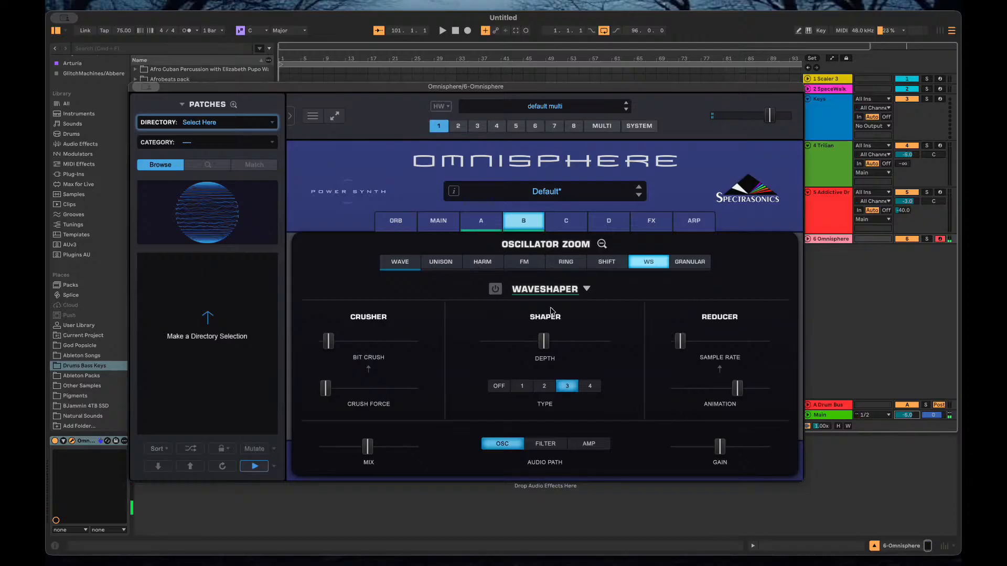
left_click(495, 289)
left_click_drag(543, 341, 524, 355)
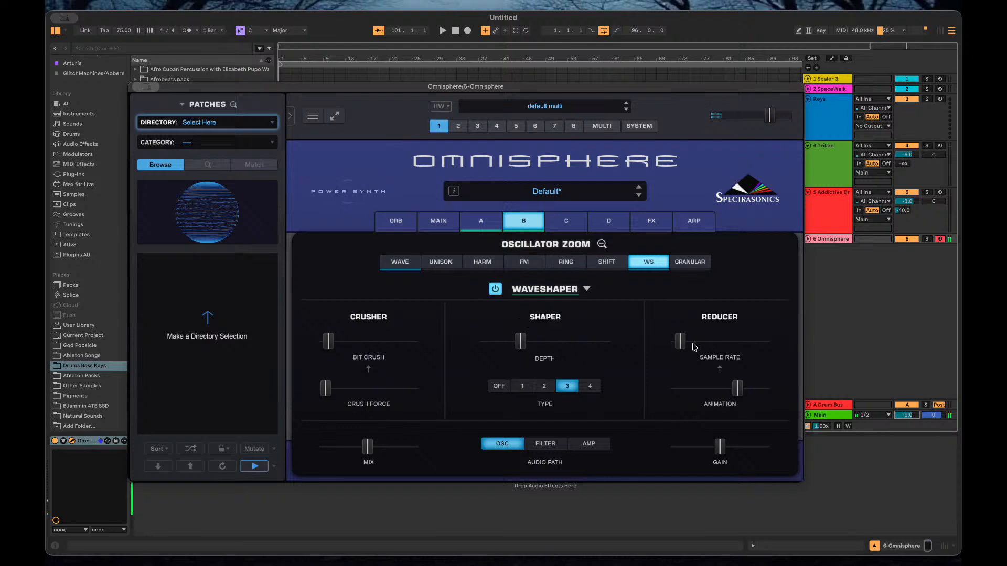
mouse_move(687, 346)
left_mouse_down()
mouse_move(717, 347)
mouse_move(678, 348)
left_mouse_up()
Try the Filter and Amp audio paths for layer B's Waveshaper, returning it to Osc.
left_click(545, 445)
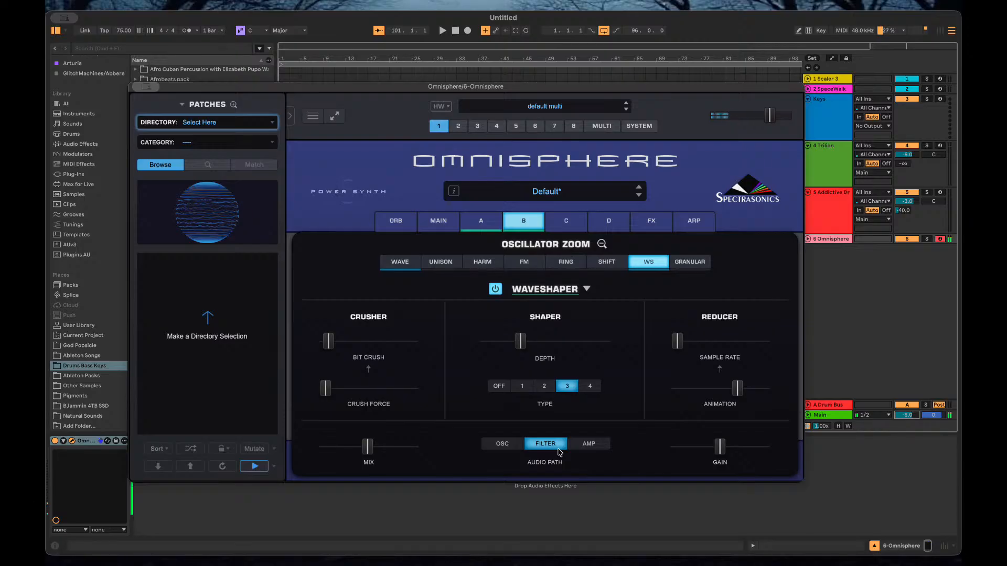
left_click(504, 444)
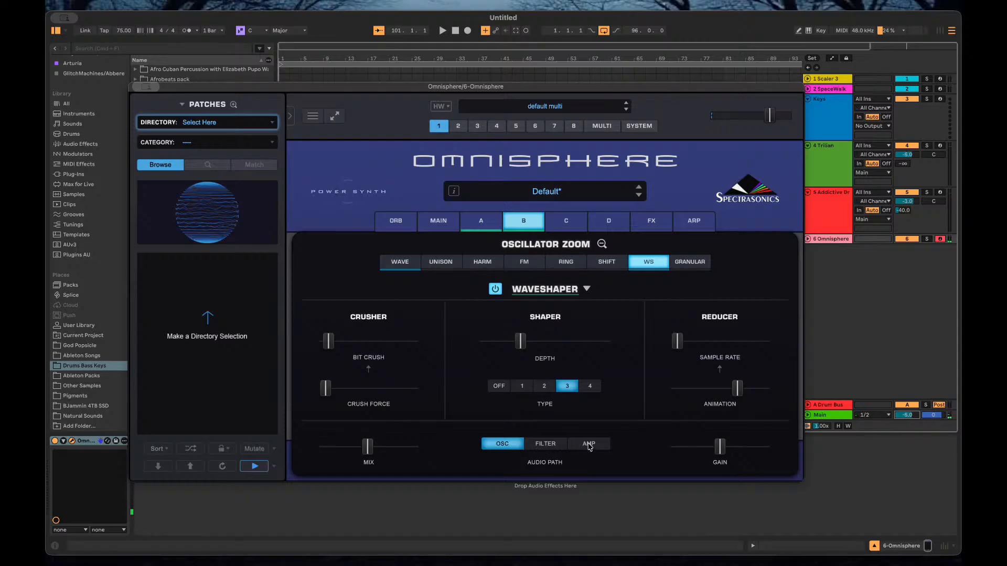
left_click(589, 447)
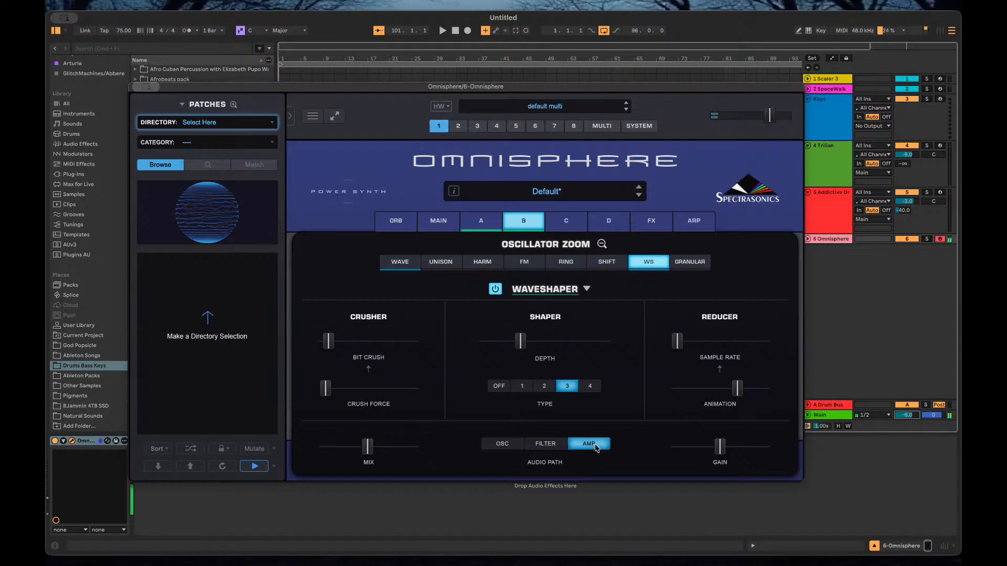
left_click(503, 445)
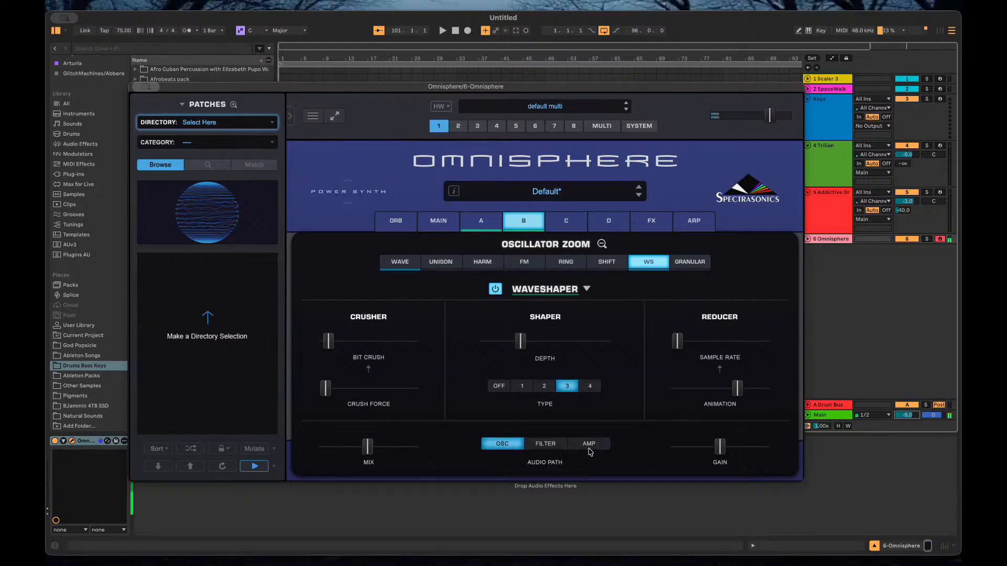
Set the Waveshaper's shaper type to 2 and lower its mix to about a quarter.
left_click(540, 392)
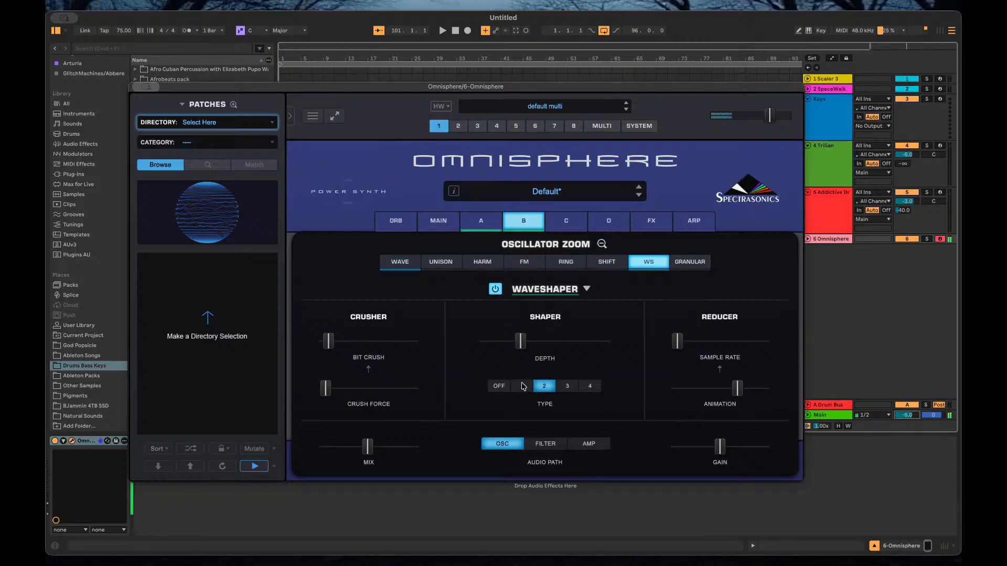
left_click_drag(367, 446, 343, 455)
Switch on granular synthesis for layer B's oscillator and raise the smoothing to about 0.645.
left_click(690, 262)
left_click(504, 290)
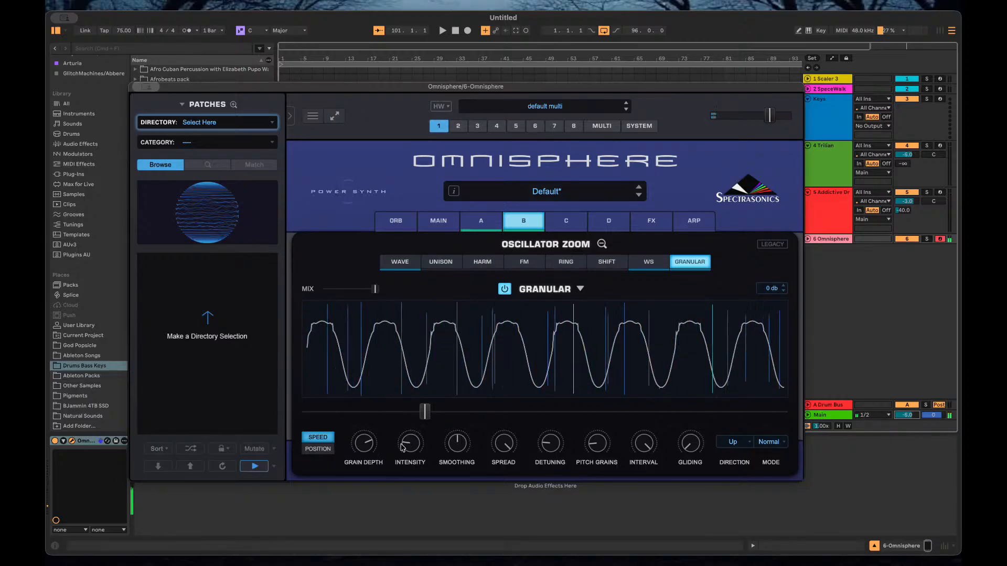
mouse_move(410, 439)
left_click_drag(410, 438, 462, 438)
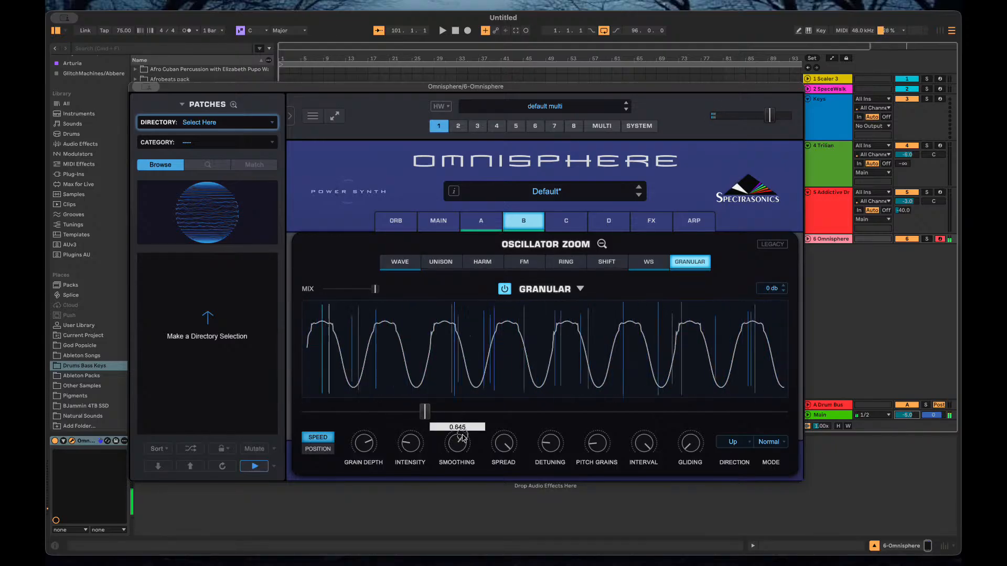
Raise granular detuning to a little over half and intensity slightly, keeping pitch grains low and speed near minimum.
left_click_drag(556, 452, 559, 399)
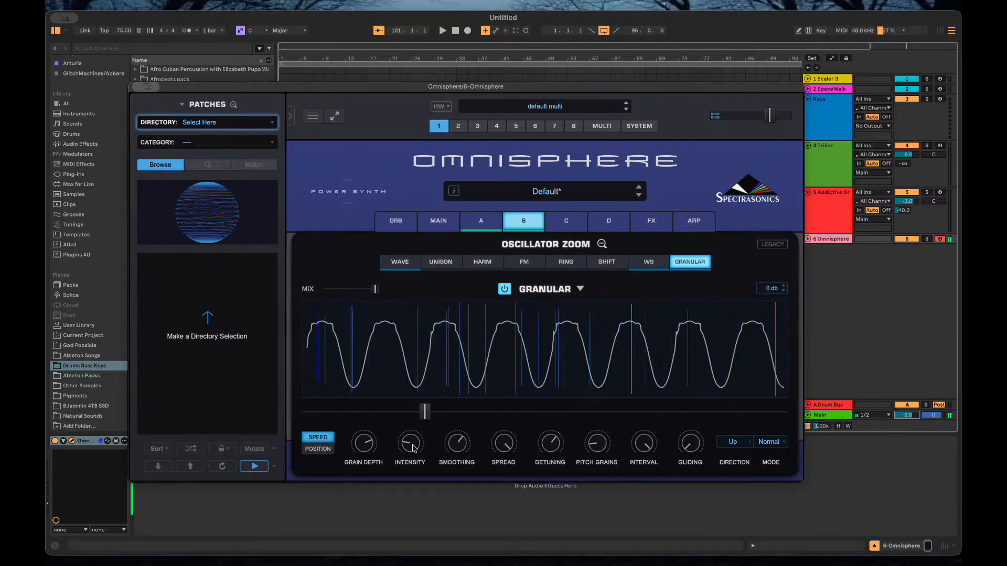
mouse_move(410, 444)
left_mouse_down()
mouse_move(419, 423)
mouse_move(421, 450)
left_mouse_up()
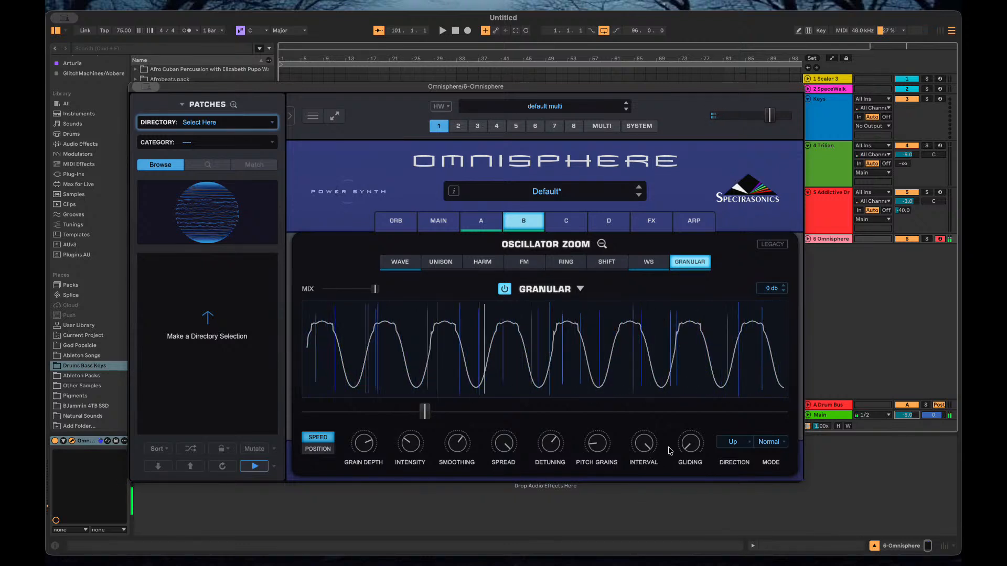
left_click_drag(596, 443, 596, 421)
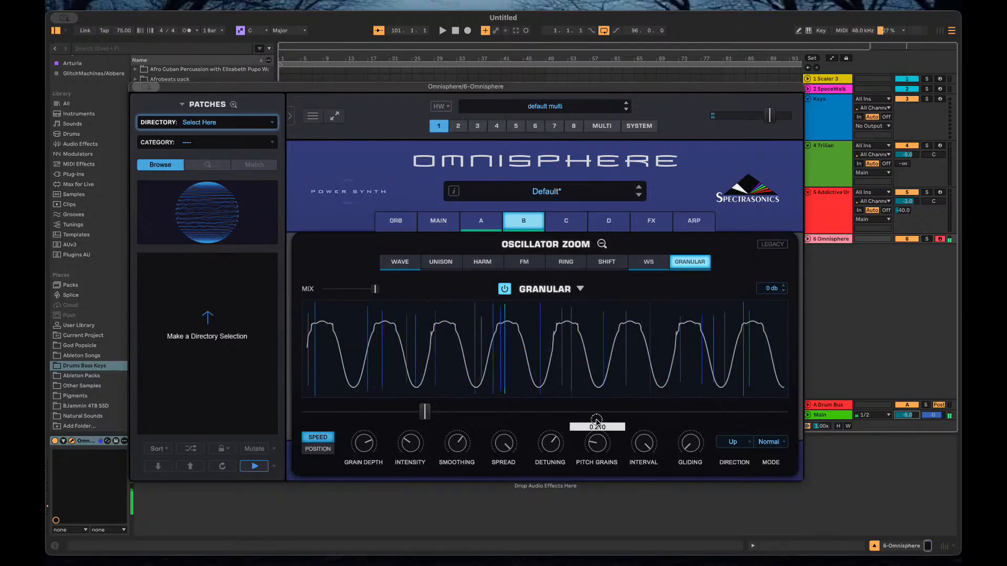
left_click_drag(639, 347, 639, 391)
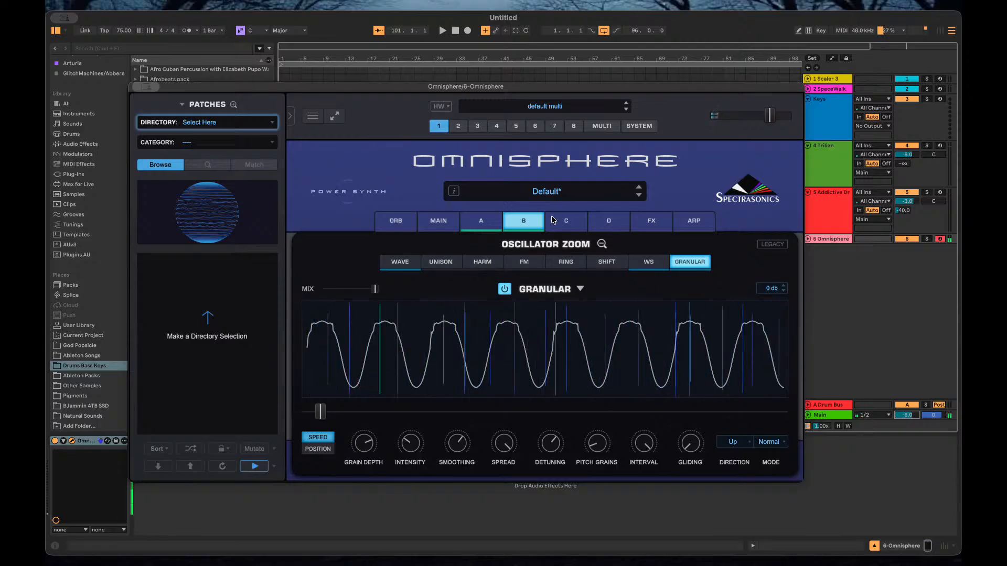
Try layer B's frequency modulation with frequency about half, shape about 40%, symmetry slightly raised and sync about three quarters.
left_click(522, 266)
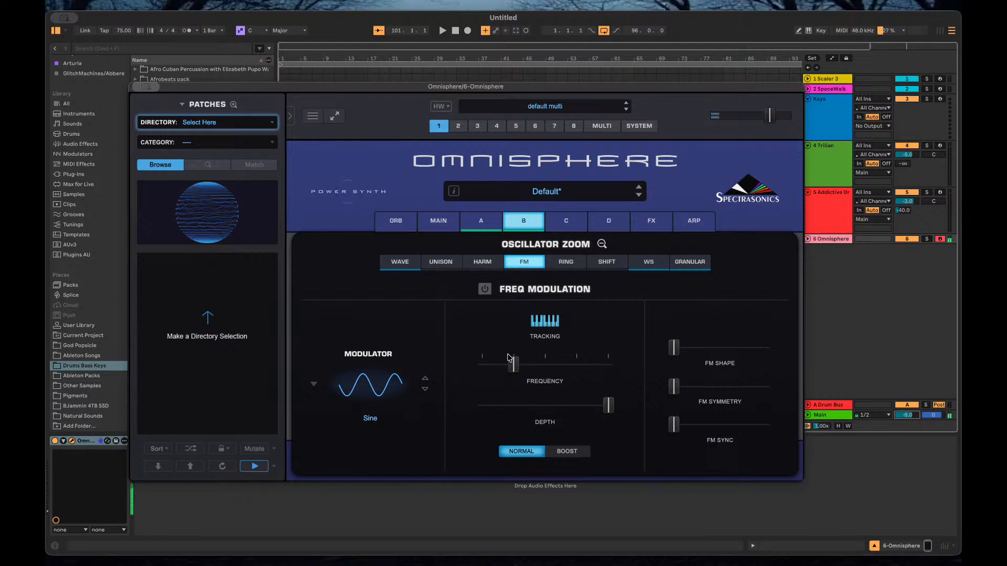
left_click_drag(507, 357, 534, 358)
left_click(485, 288)
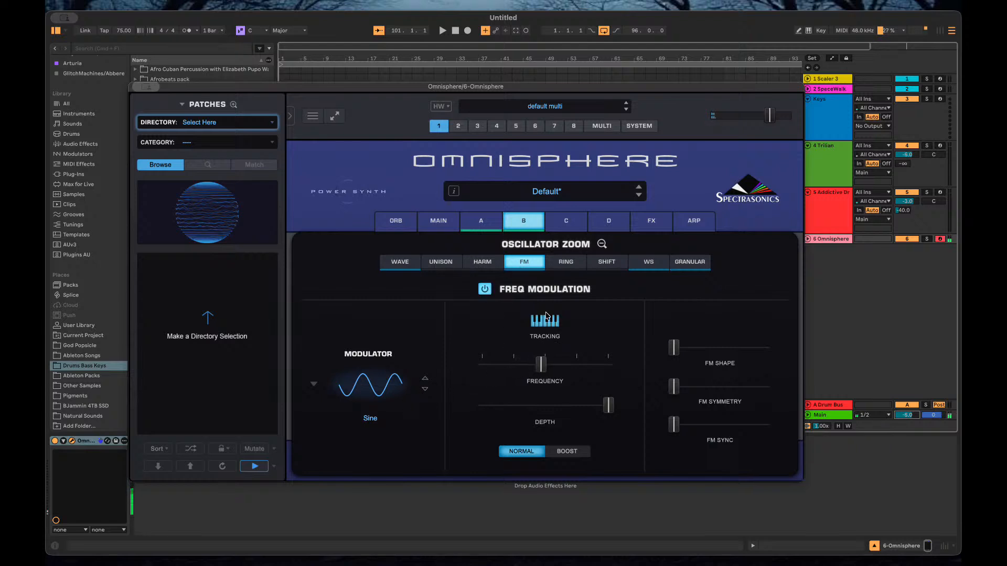
left_click_drag(677, 349, 711, 360)
mouse_move(673, 387)
left_mouse_down()
mouse_move(745, 397)
mouse_move(680, 393)
left_mouse_up()
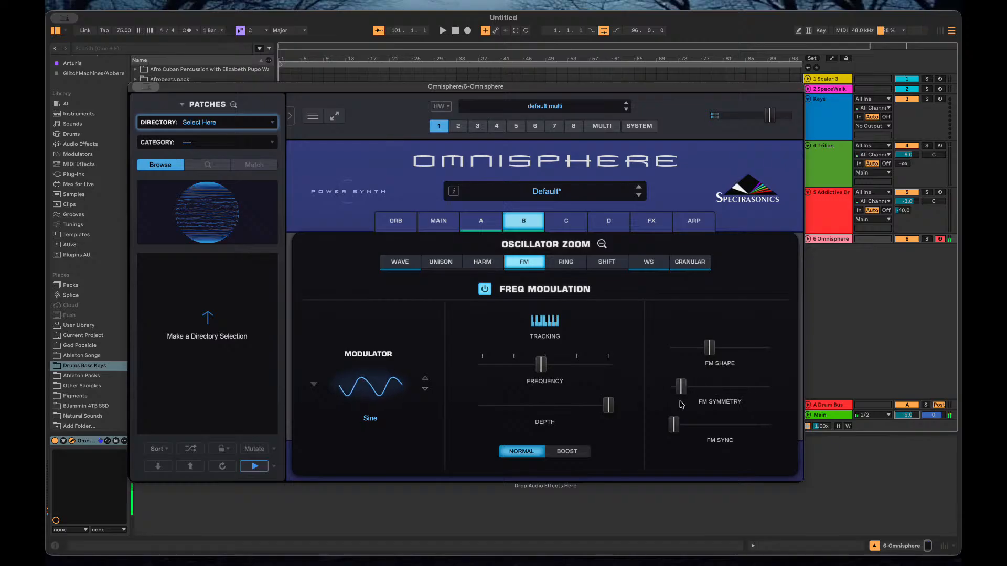
left_click_drag(674, 427, 746, 426)
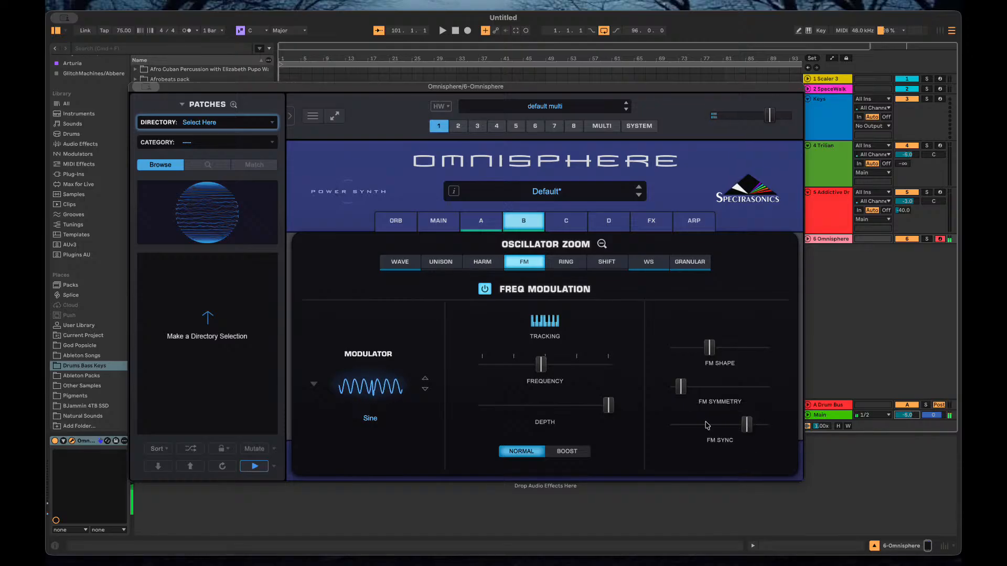
Lower the FM depth to about half and the frequency to a low setting, then switch frequency modulation off.
left_click_drag(609, 407, 506, 377)
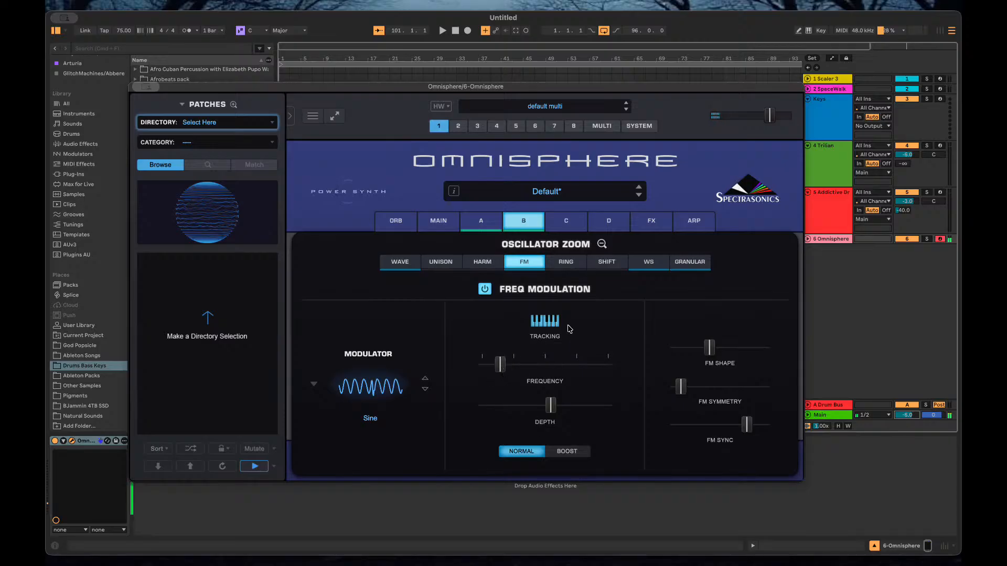
left_click(547, 319)
left_click(545, 319)
left_click(484, 291)
Try Harmonia on layer B with voice 1's level slightly lowered, then switch it off.
left_click(492, 263)
left_click(503, 289)
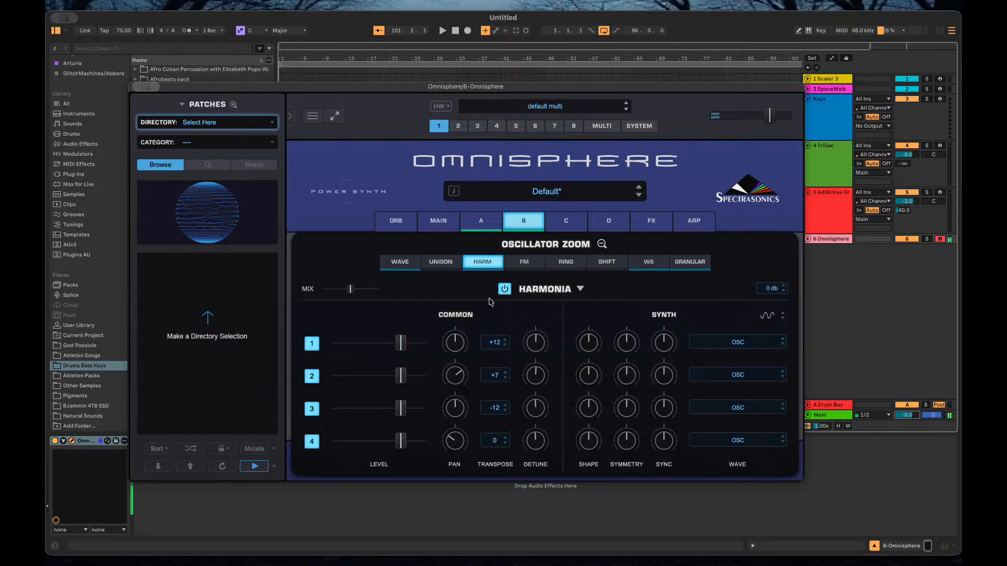
mouse_move(394, 348)
left_mouse_down()
mouse_move(361, 343)
mouse_move(402, 343)
left_mouse_up()
left_click(504, 290)
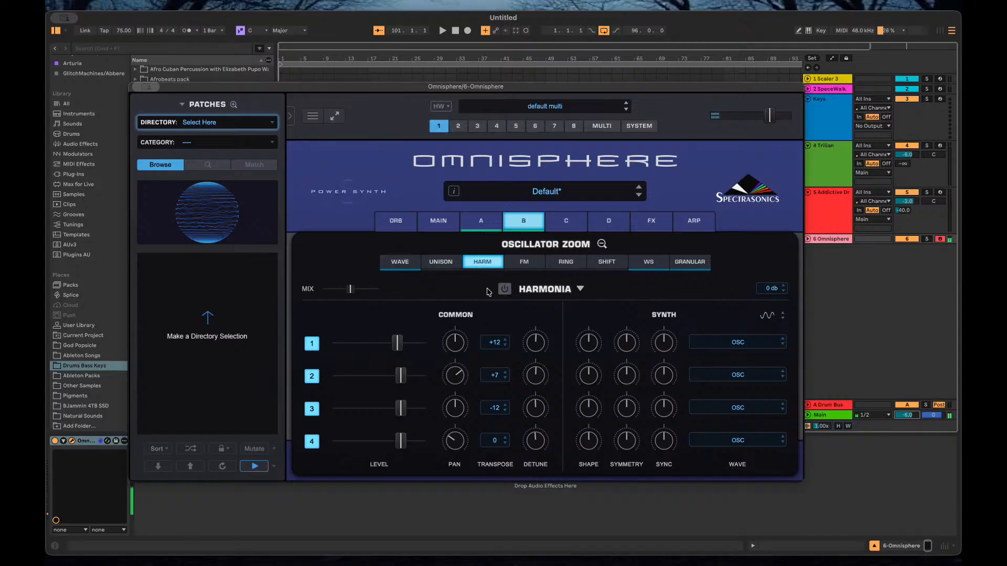
Switch on Unison for layer B with depth a little under half and spread about 60%.
left_click(443, 264)
left_click(511, 288)
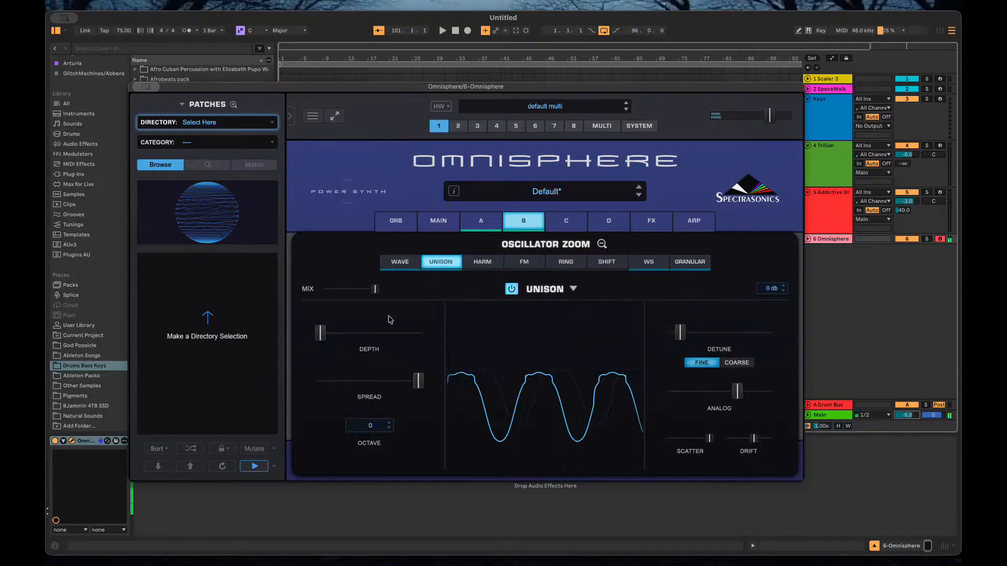
mouse_move(367, 336)
left_mouse_down()
mouse_move(384, 336)
mouse_move(362, 336)
left_mouse_up()
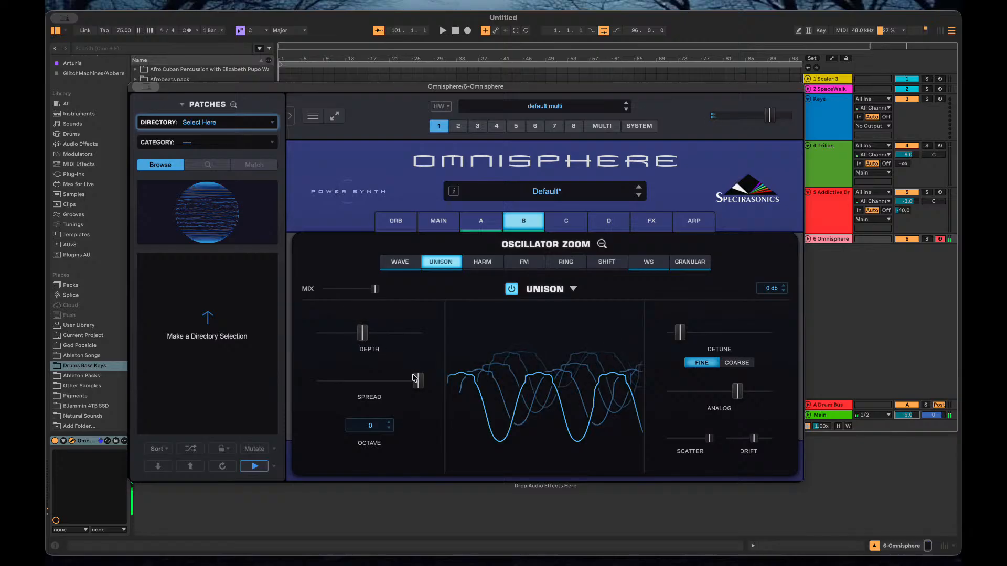
left_click_drag(418, 381, 380, 382)
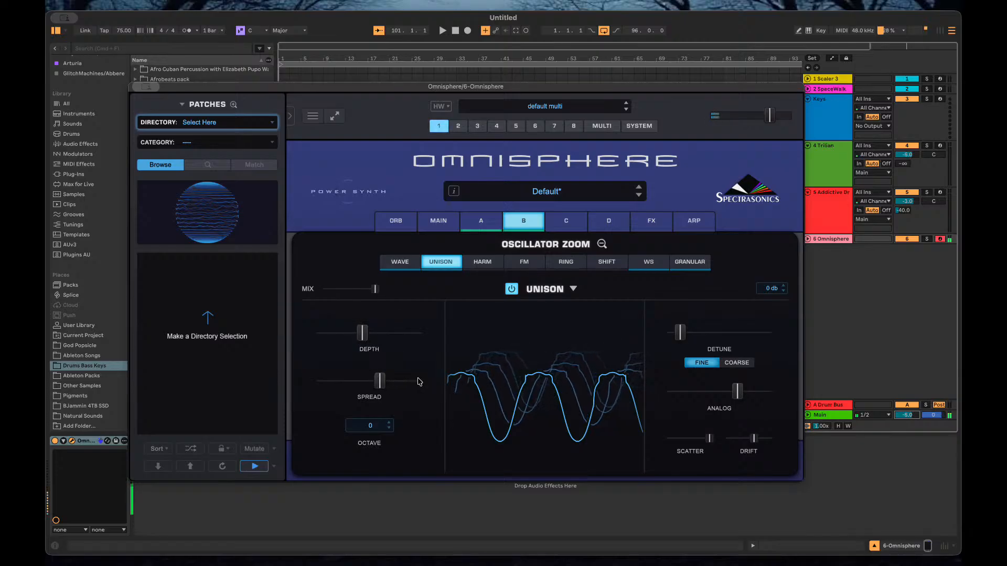
Raise the Unison detune to about a third, lower scatter to under half and increase drift slightly.
left_click_drag(680, 332, 707, 342)
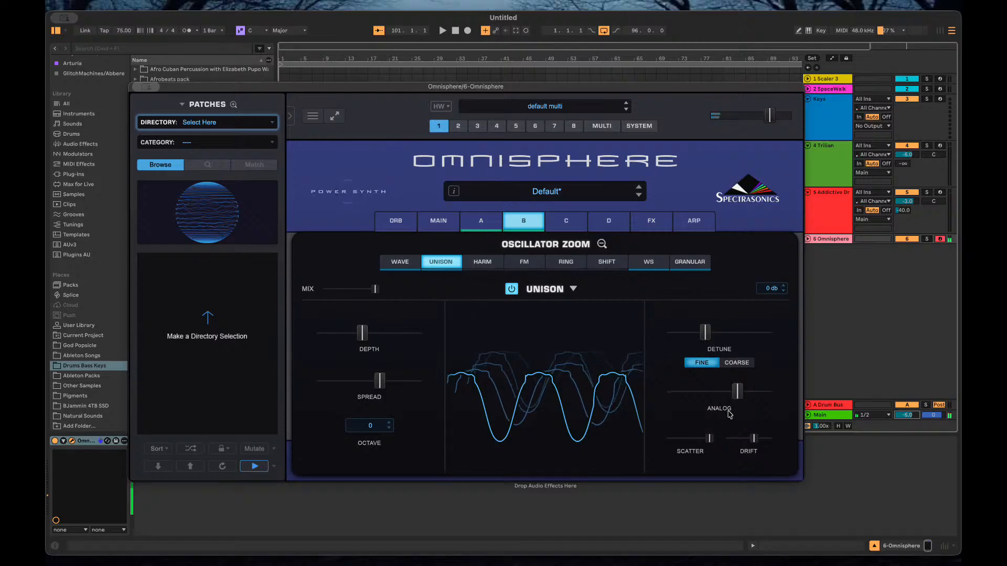
left_click_drag(710, 438, 683, 444)
left_click_drag(753, 444, 754, 448)
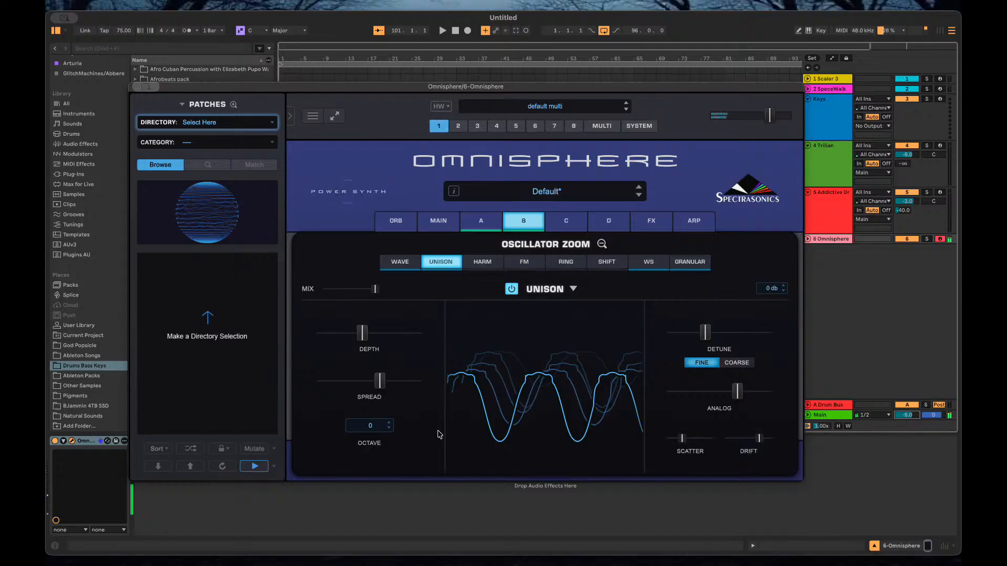
Set the Unison octave on layer B to -2, then switch Unison off.
left_click(369, 425)
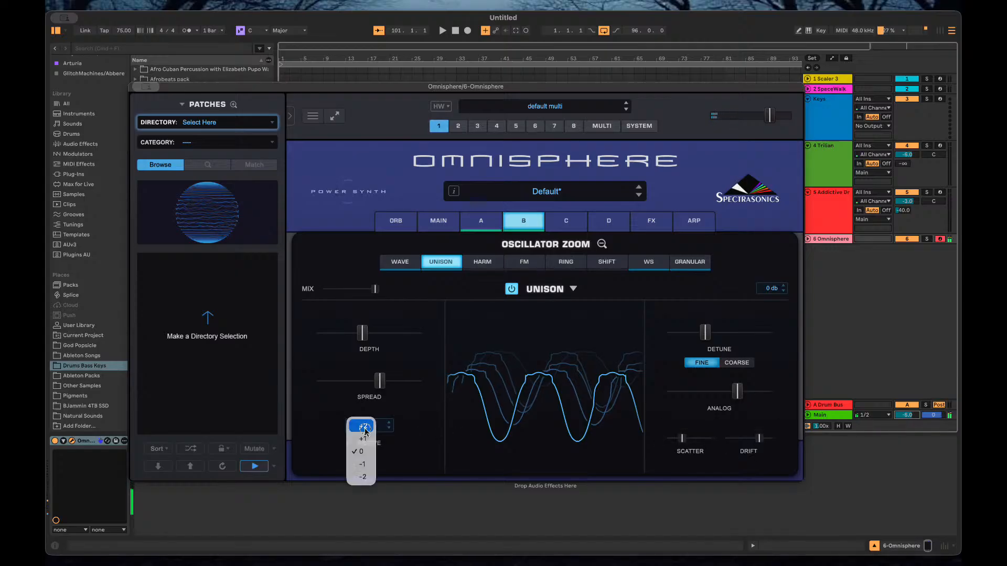
left_click(367, 478)
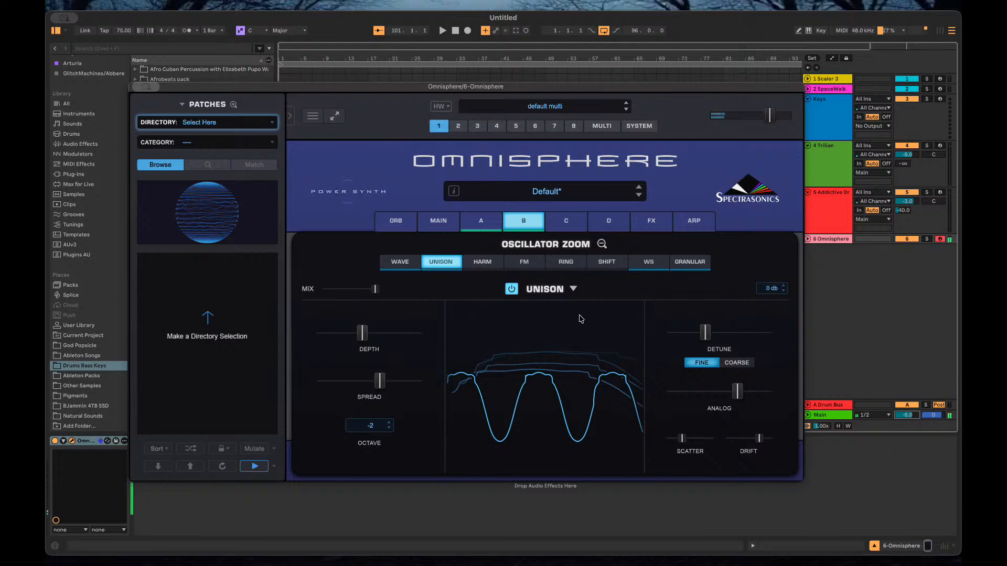
left_click(574, 290)
left_click(512, 289)
Set layer B's wave Shape to about half and Symmetry to slightly under half, and adjust its Phase and Drift.
left_click(401, 263)
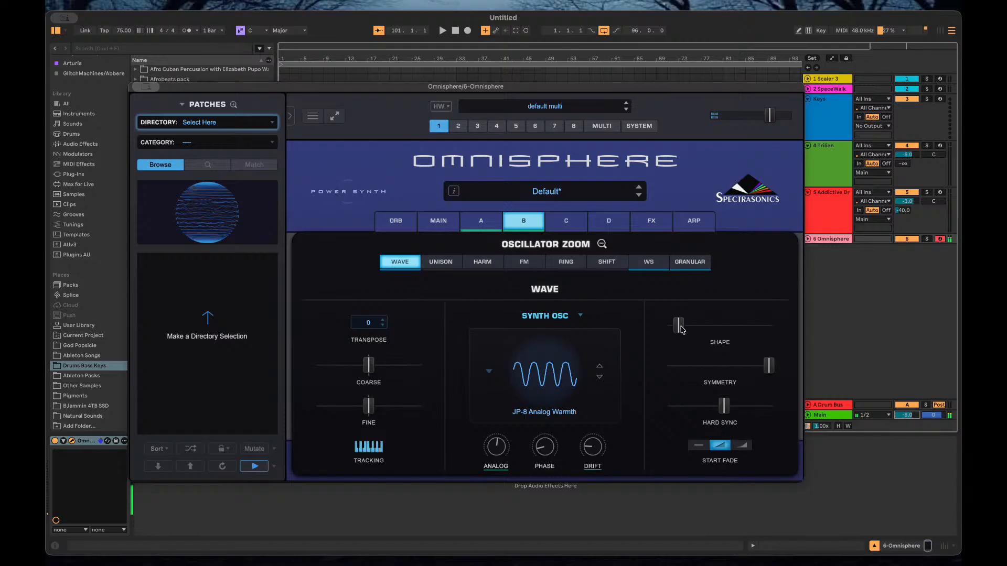
left_click_drag(679, 326, 724, 332)
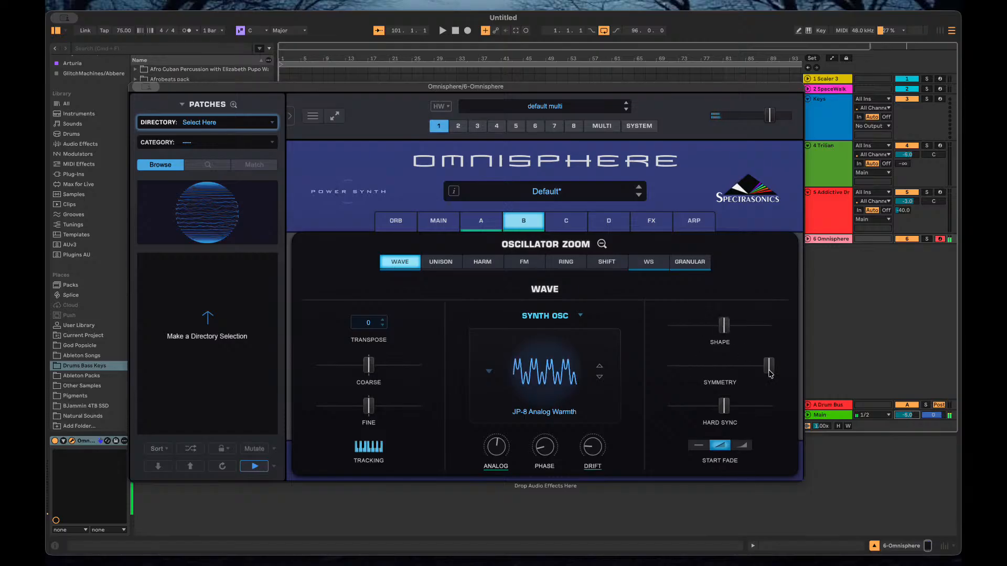
left_click_drag(769, 366, 712, 370)
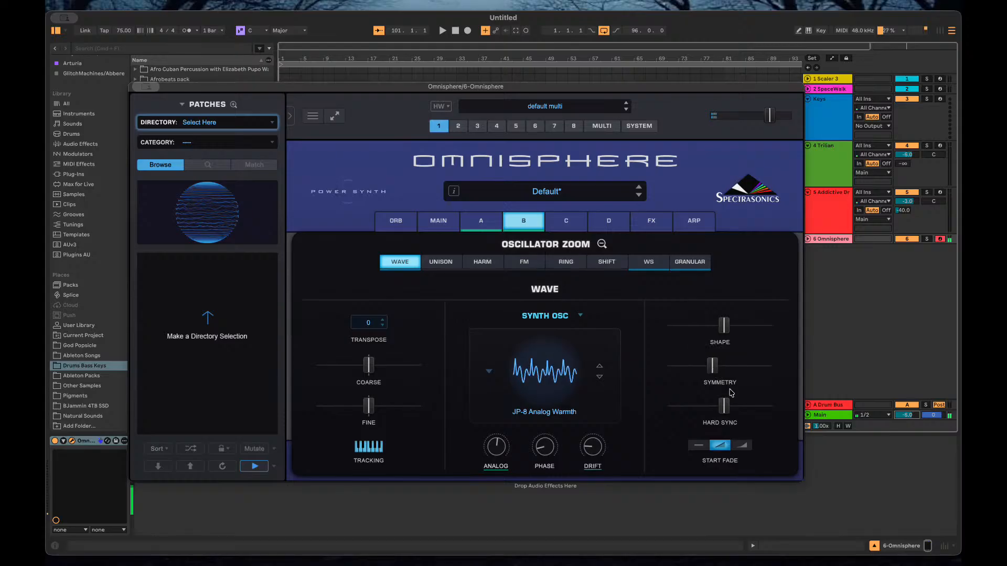
left_click_drag(545, 448, 499, 405)
left_click_drag(585, 448, 541, 468)
Set layer C's oscillator to the Minimoog Square waveform and lower its Analog amount to about half.
left_click(557, 221)
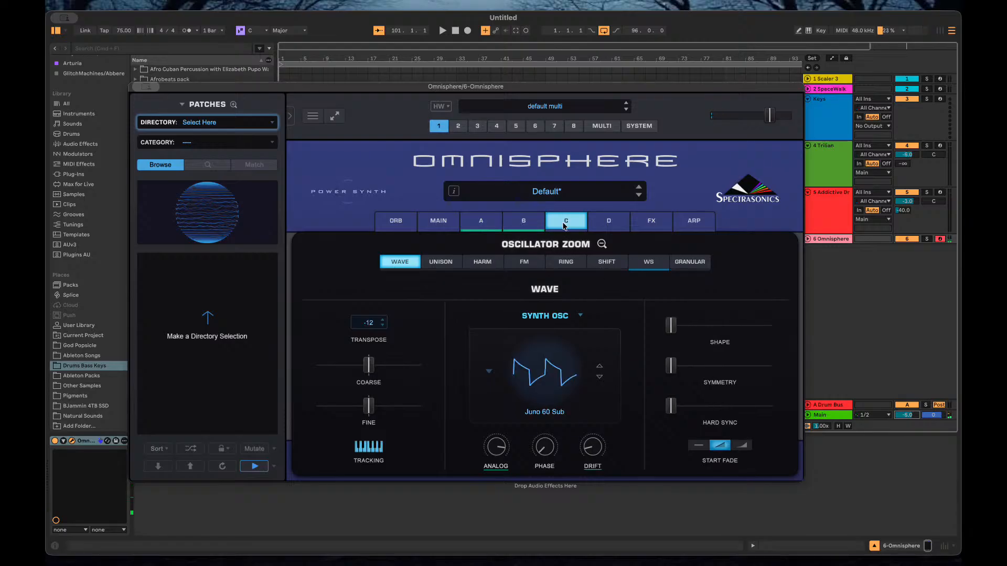
left_click(553, 376)
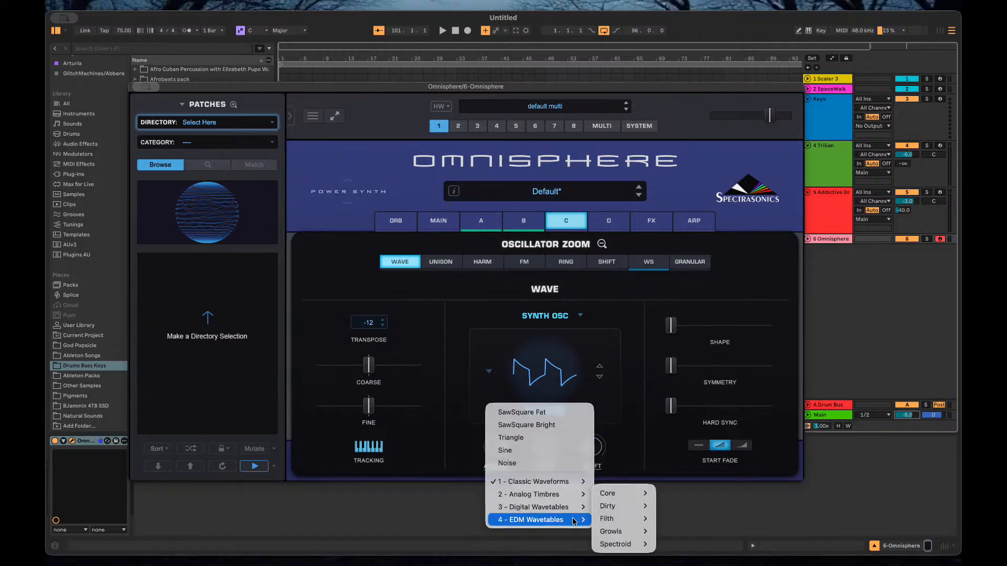
mouse_move(585, 482)
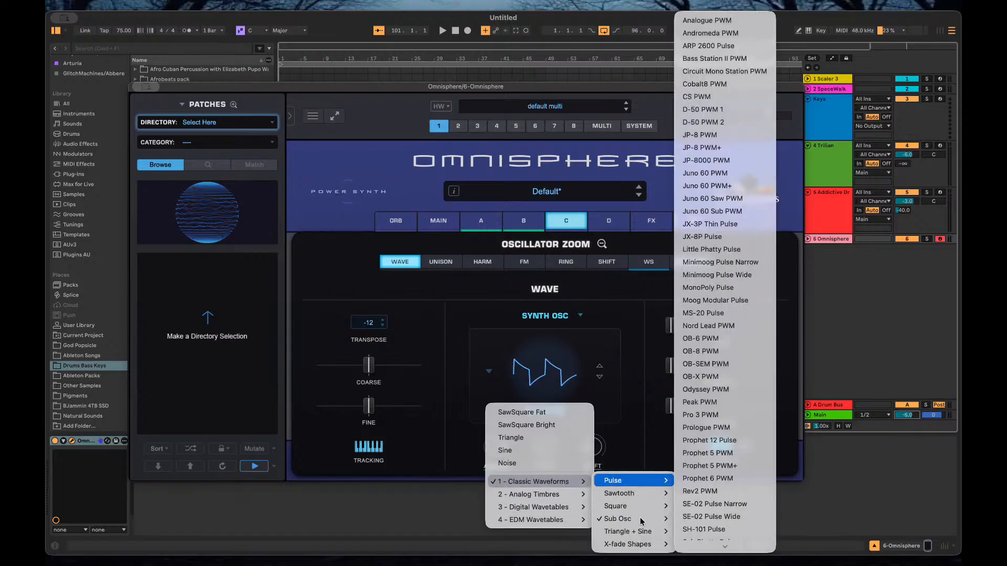
mouse_move(633, 521)
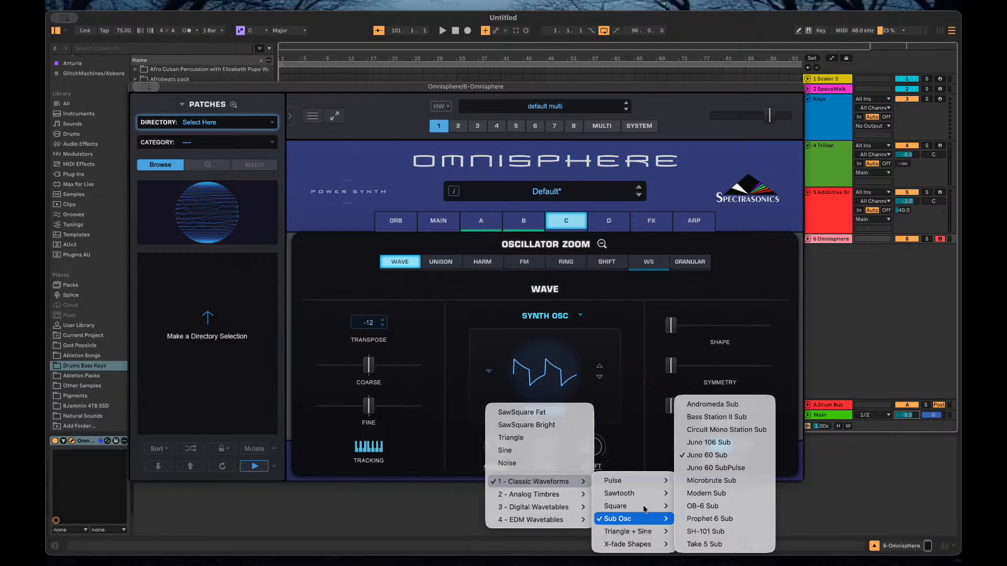
mouse_move(651, 548)
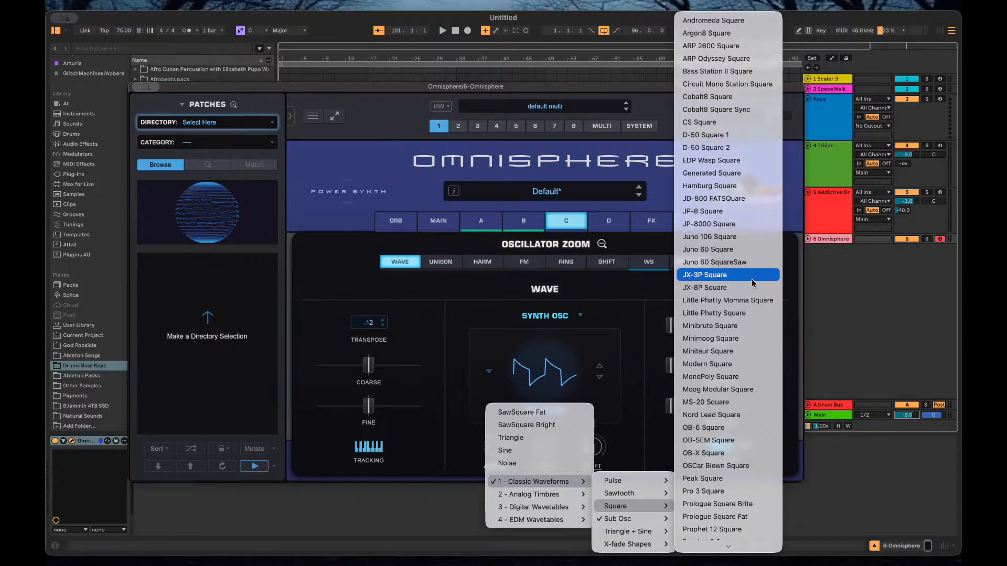
left_click(732, 340)
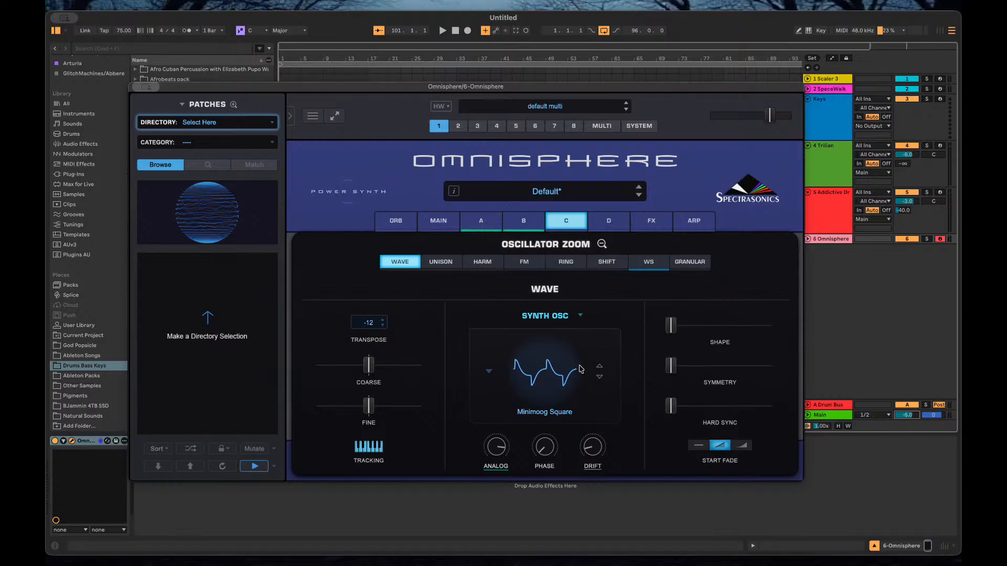
left_click_drag(499, 448, 495, 484)
left_click(474, 224)
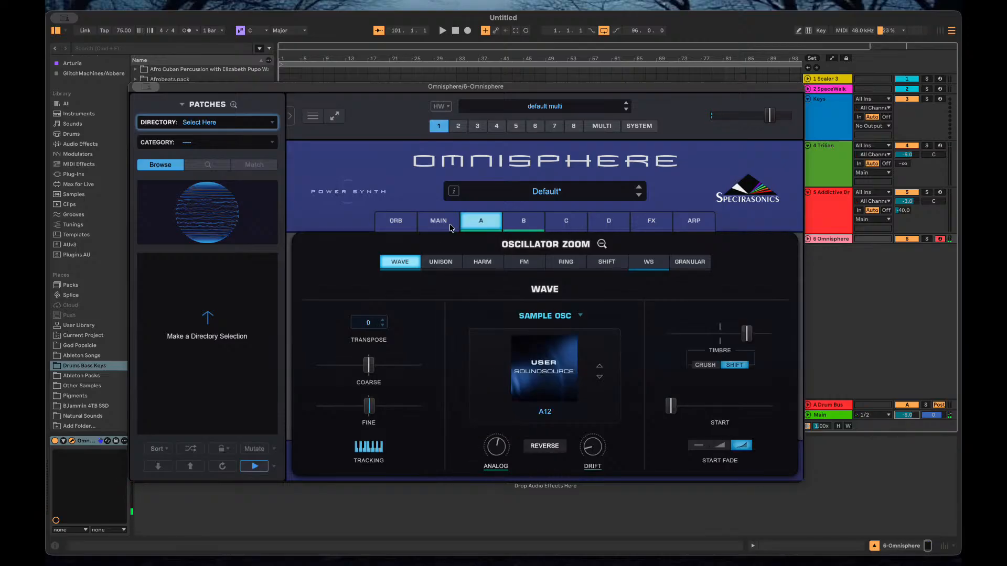
left_click(444, 223)
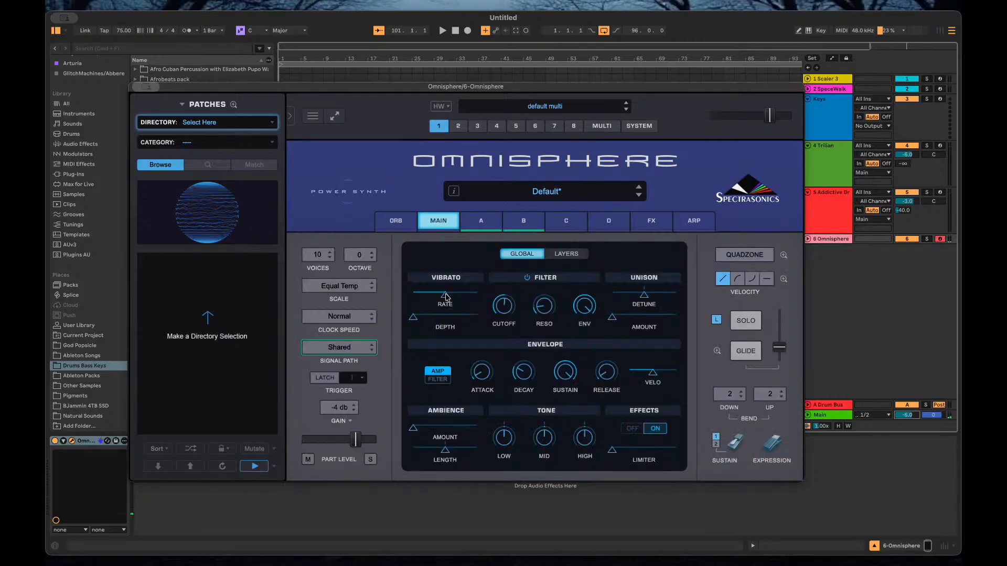
left_click(399, 224)
left_click(430, 227)
left_click(477, 228)
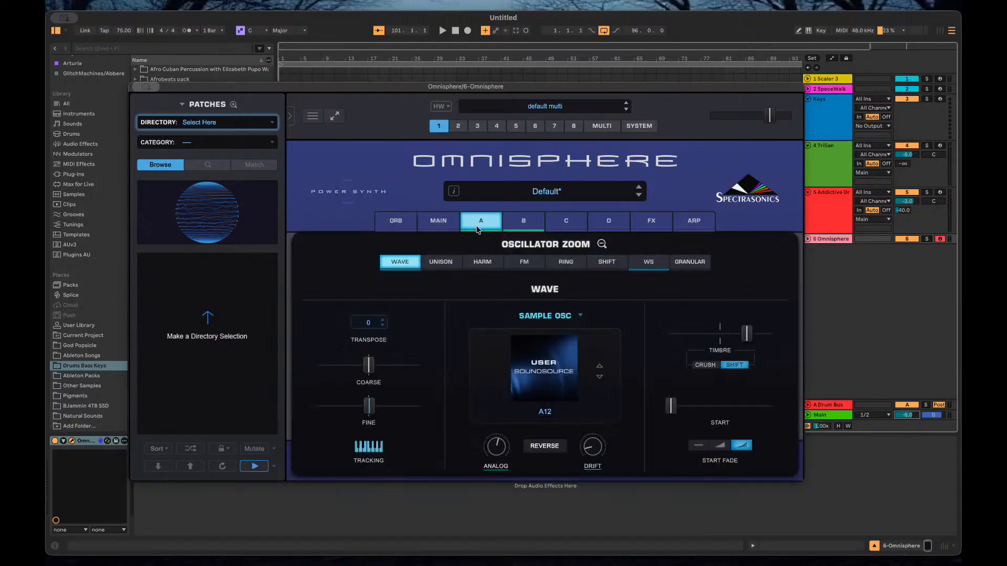
left_click(505, 228)
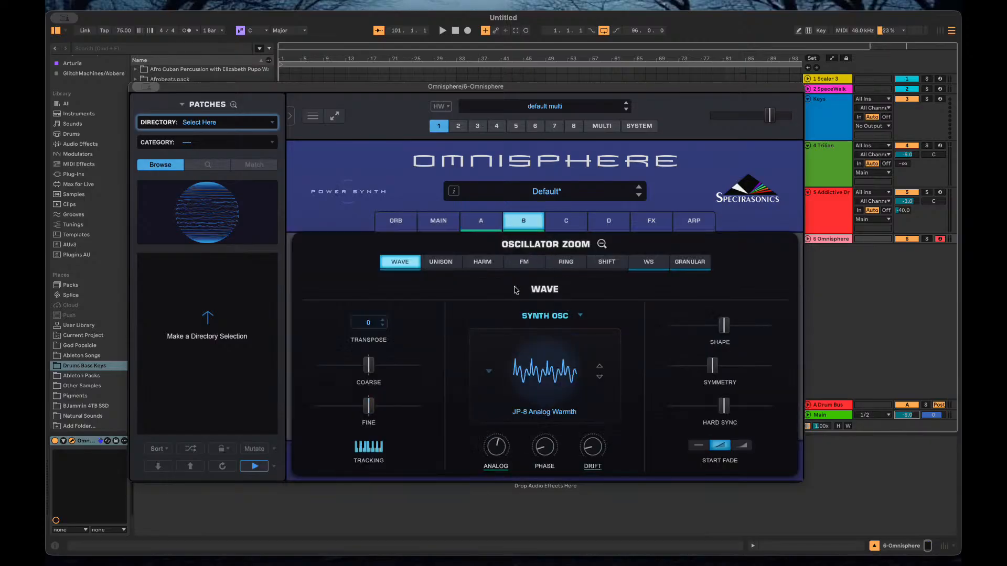
left_click(565, 223)
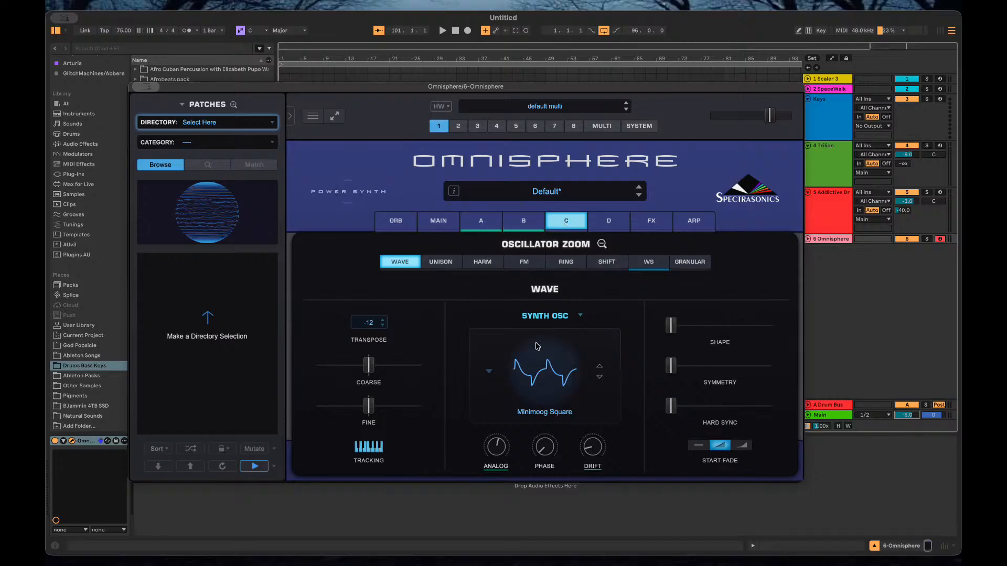
Leave layer C's oscillator zoom, turn layer C on and lower its level to about a fifth.
left_click(540, 316)
left_click(540, 317)
left_click(566, 227)
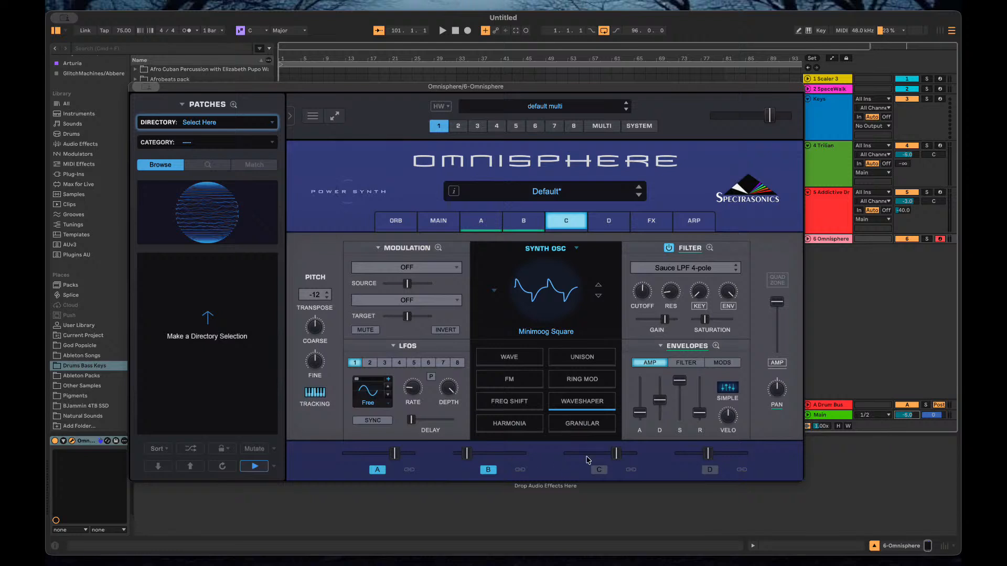
left_click(598, 469)
left_click_drag(616, 454, 576, 458)
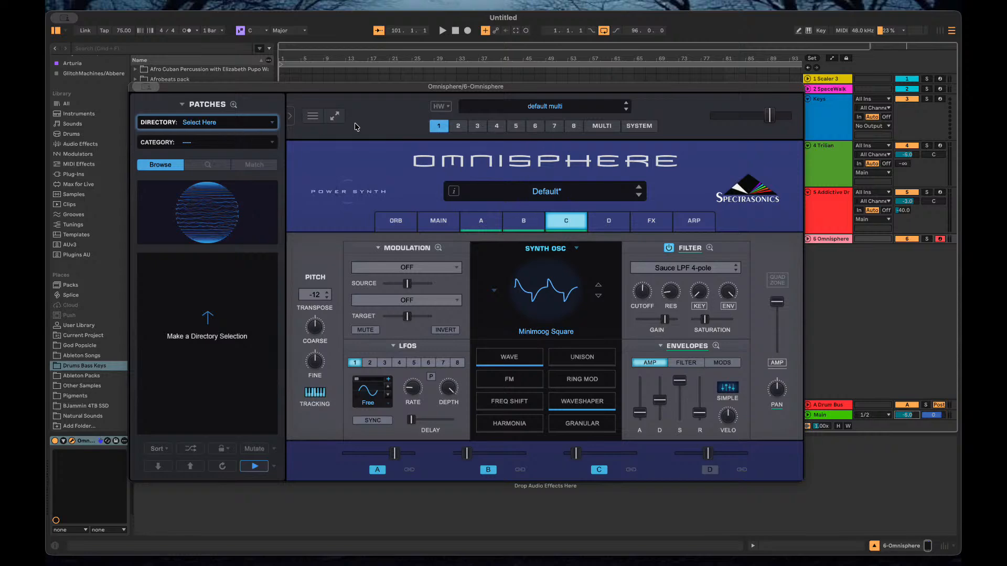
Look over the patch directories and the list of multis, then return to browsing patches.
left_click(270, 124)
left_click(219, 125)
left_click(219, 125)
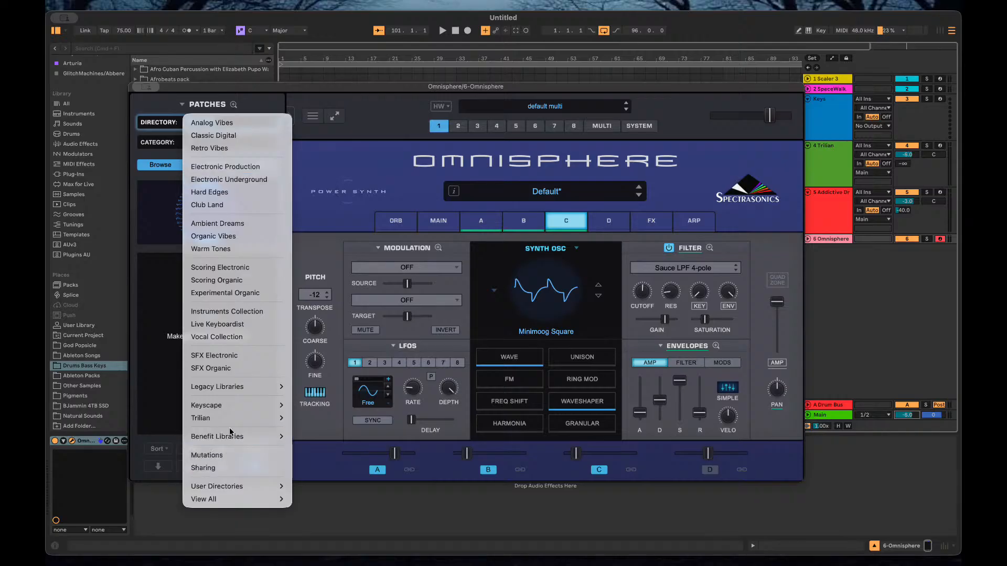
left_click(137, 177)
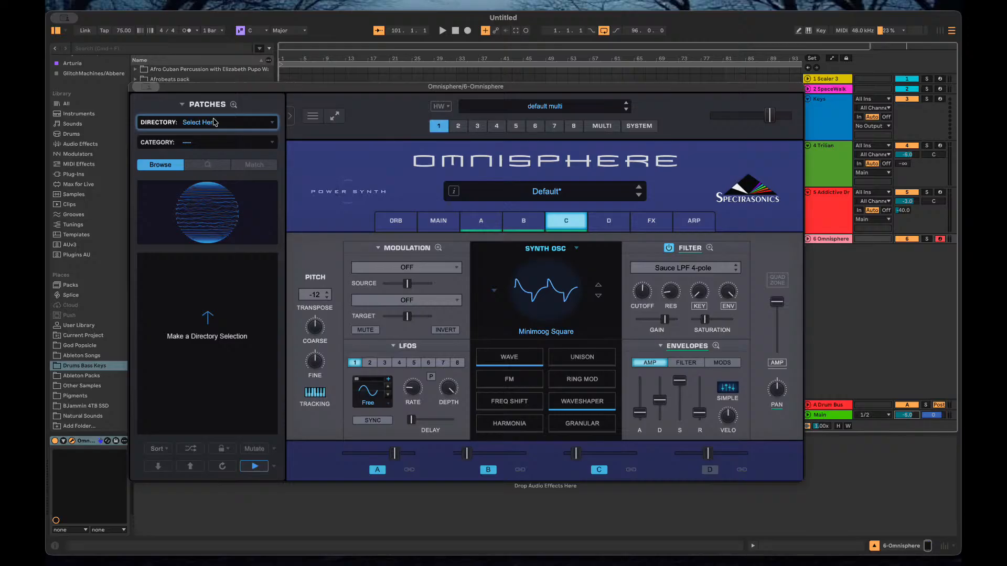
left_click(179, 106)
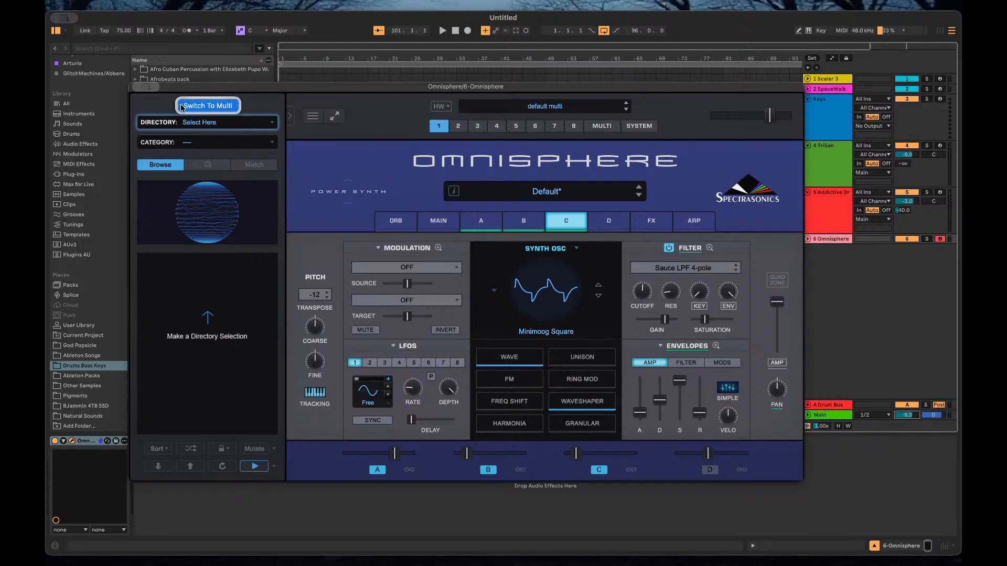
left_click(213, 107)
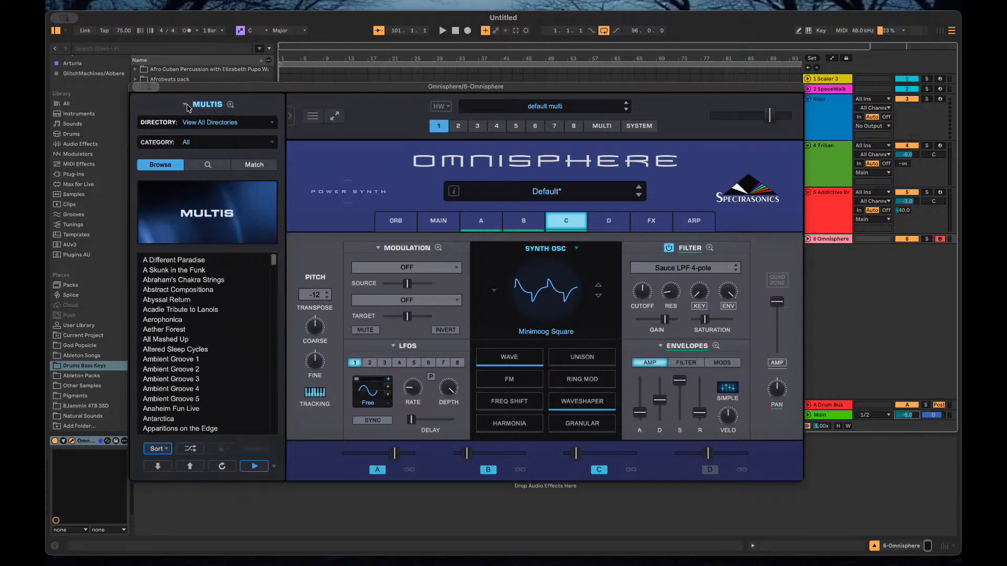
left_click(194, 123)
left_click(185, 105)
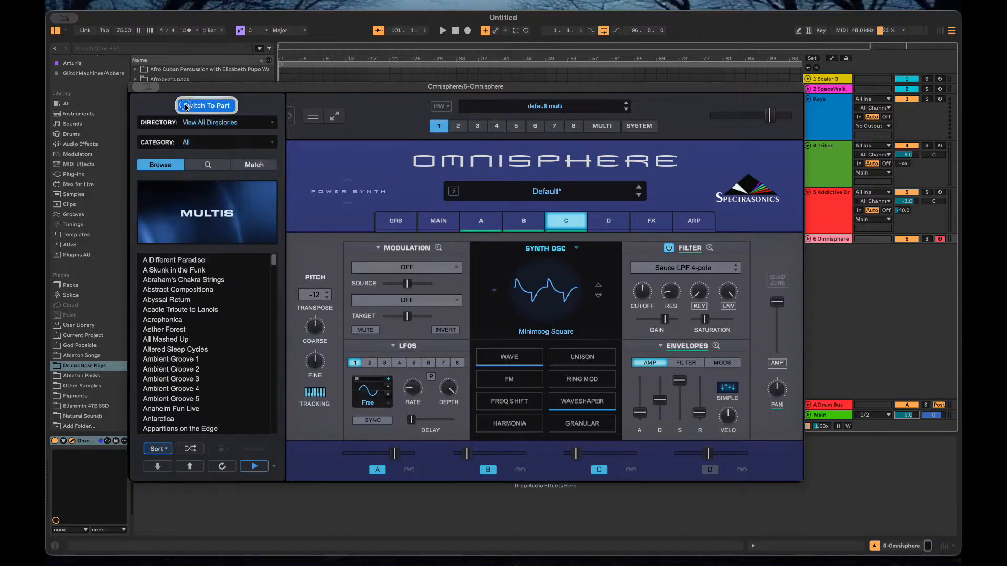
left_click(195, 108)
Show patches from all directories and filter them to the Strings category.
left_click(199, 122)
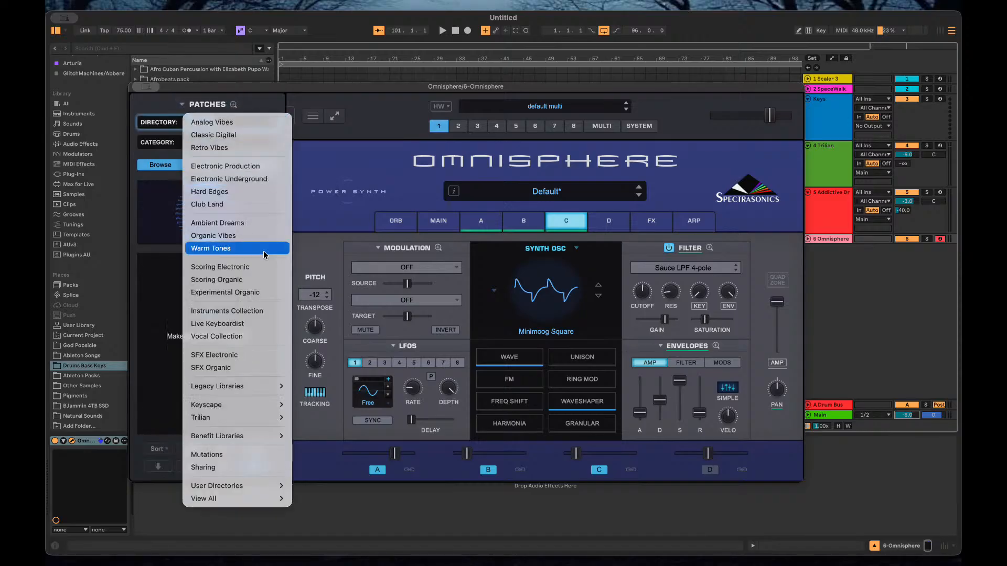
mouse_move(263, 502)
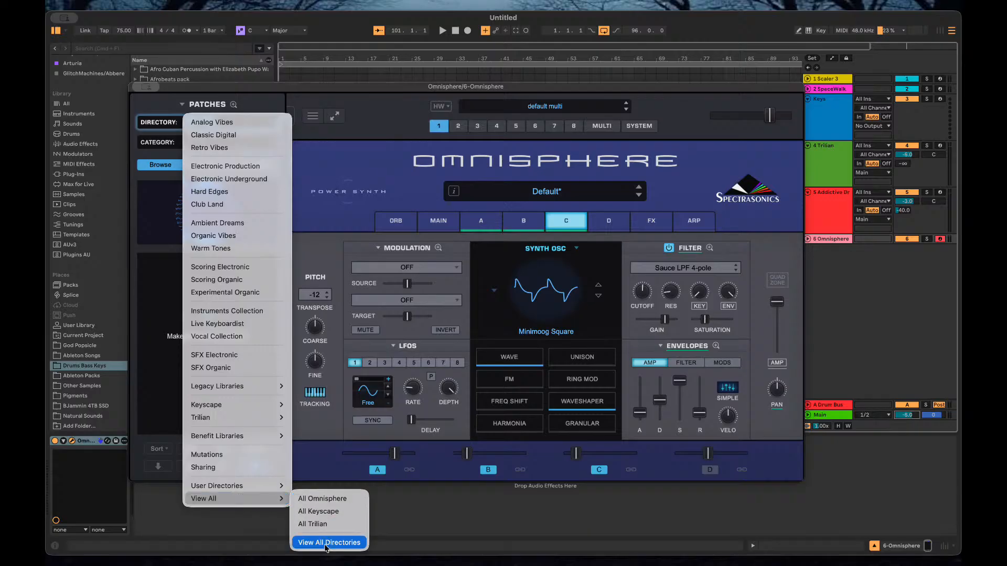
left_click(326, 542)
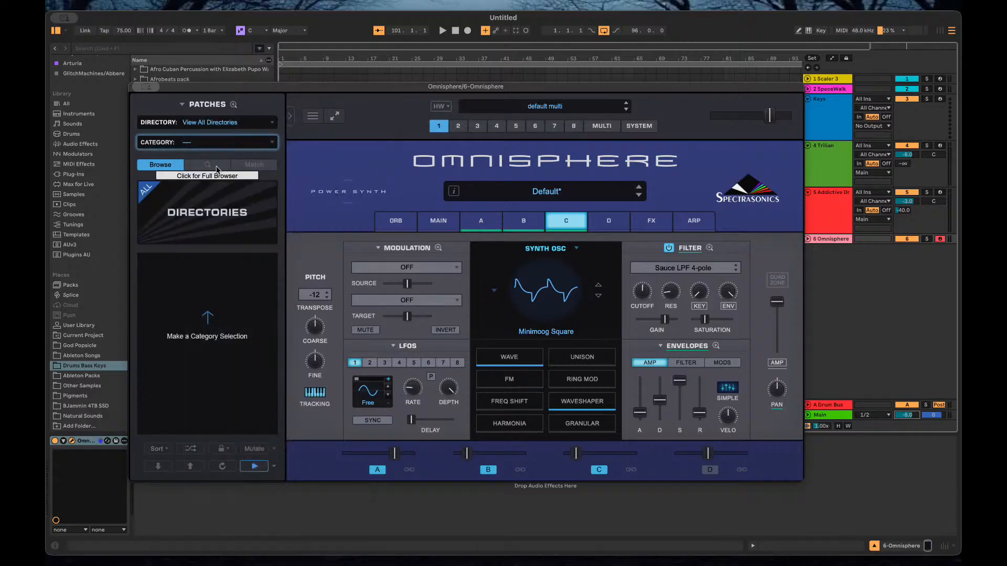
left_click(209, 147)
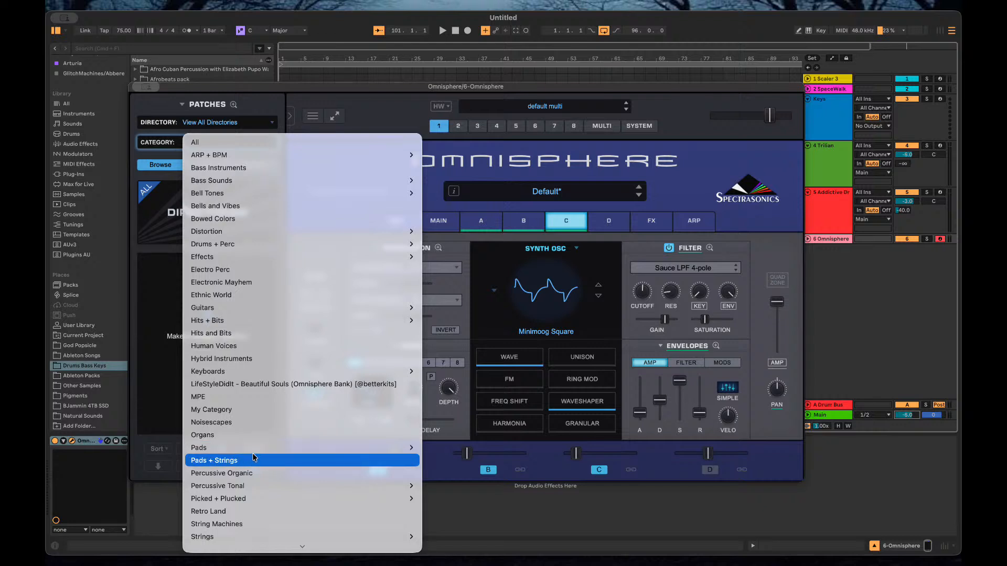
mouse_move(290, 547)
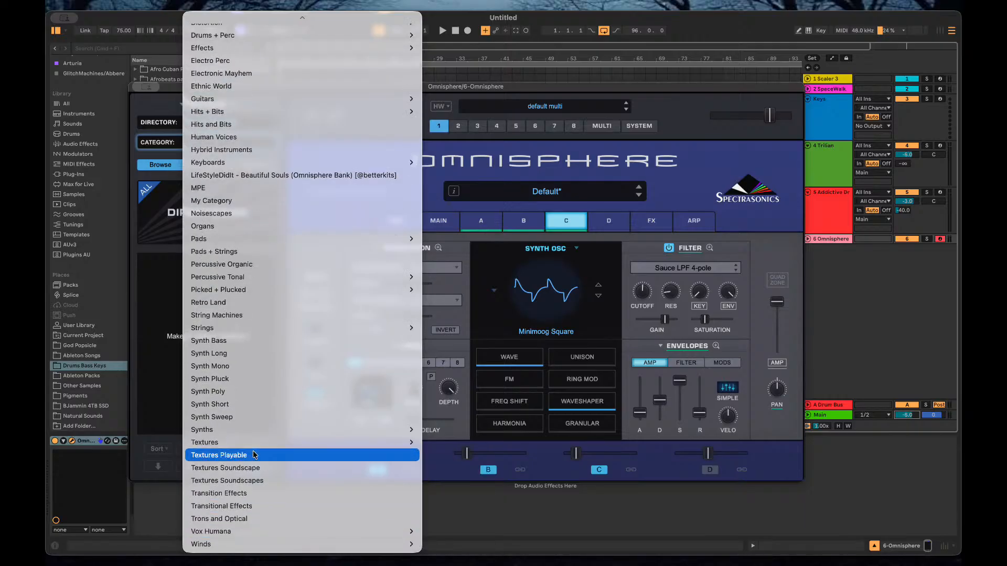
left_click(254, 328)
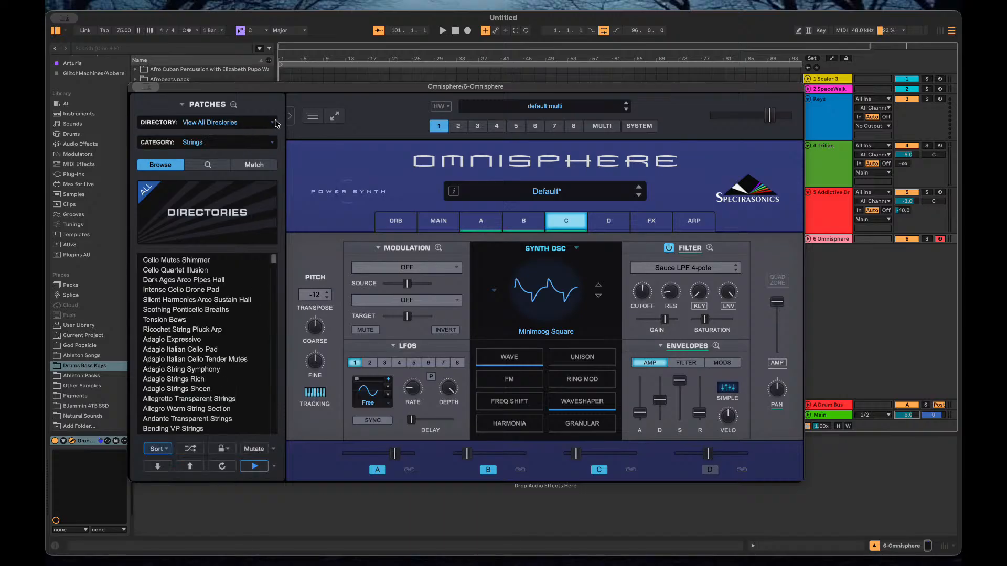
Check which directories are offered for multis, then return to the Strings patches.
left_click(232, 126)
left_click(157, 113)
left_click(205, 107)
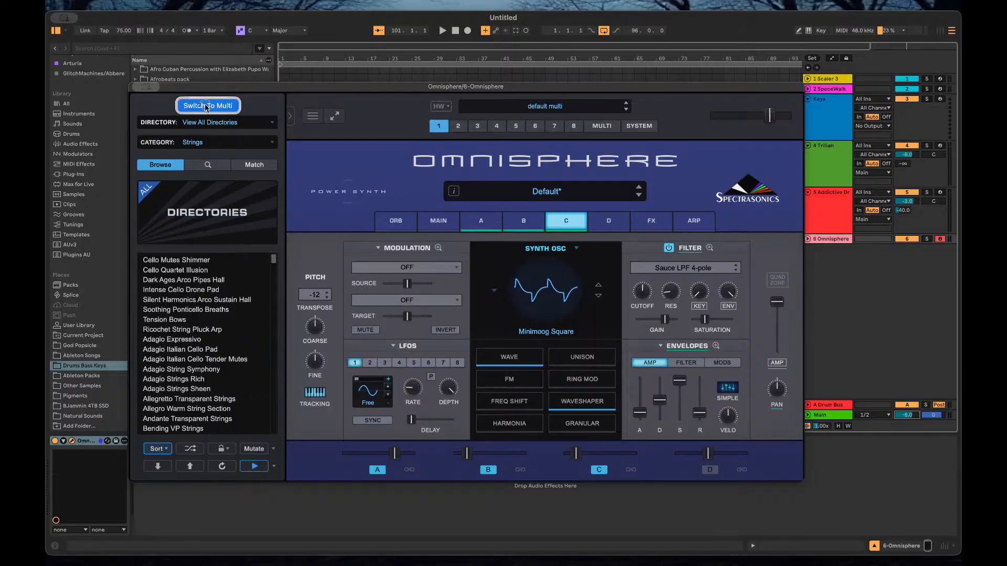
left_click(206, 108)
left_click(198, 124)
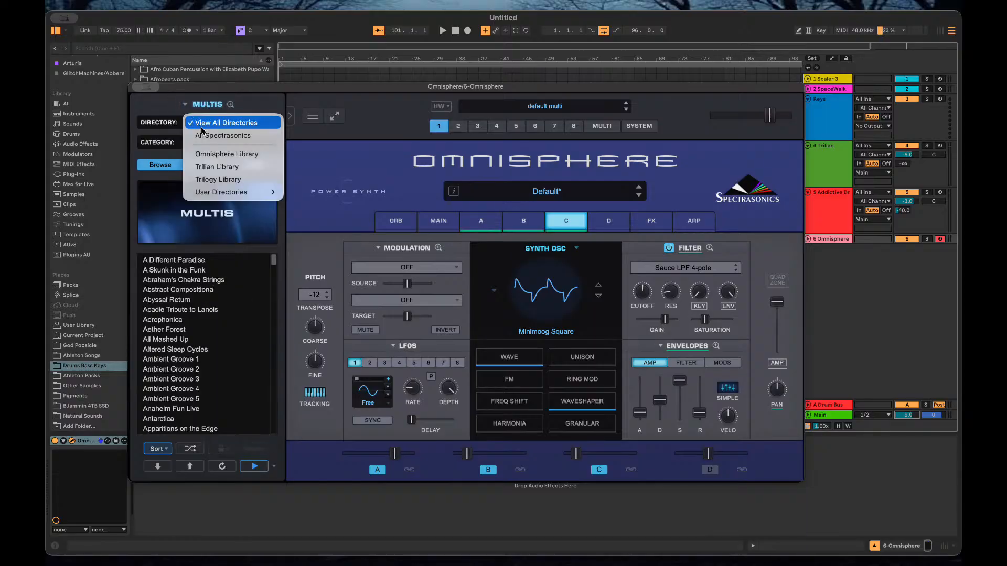
left_click(202, 122)
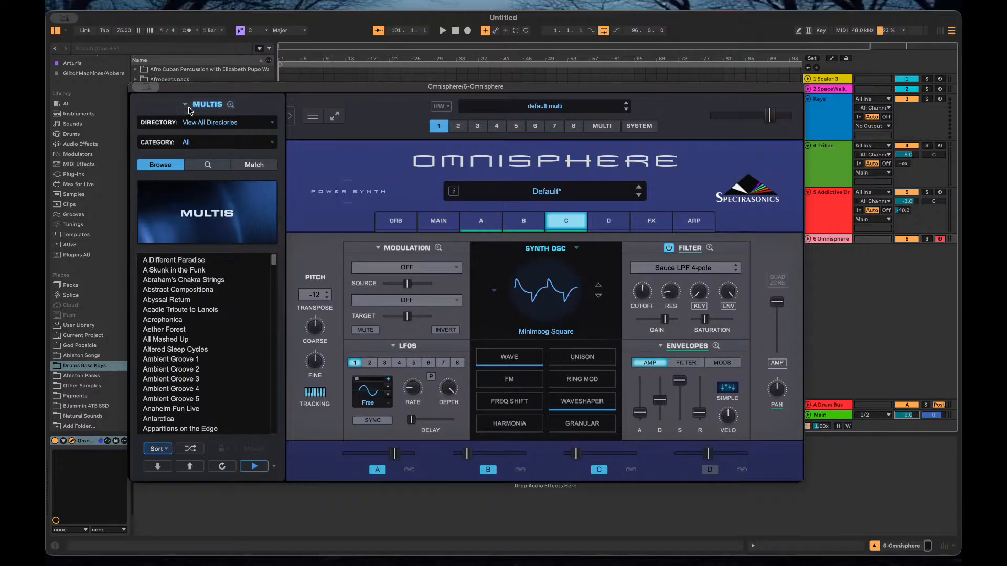
left_click(190, 108)
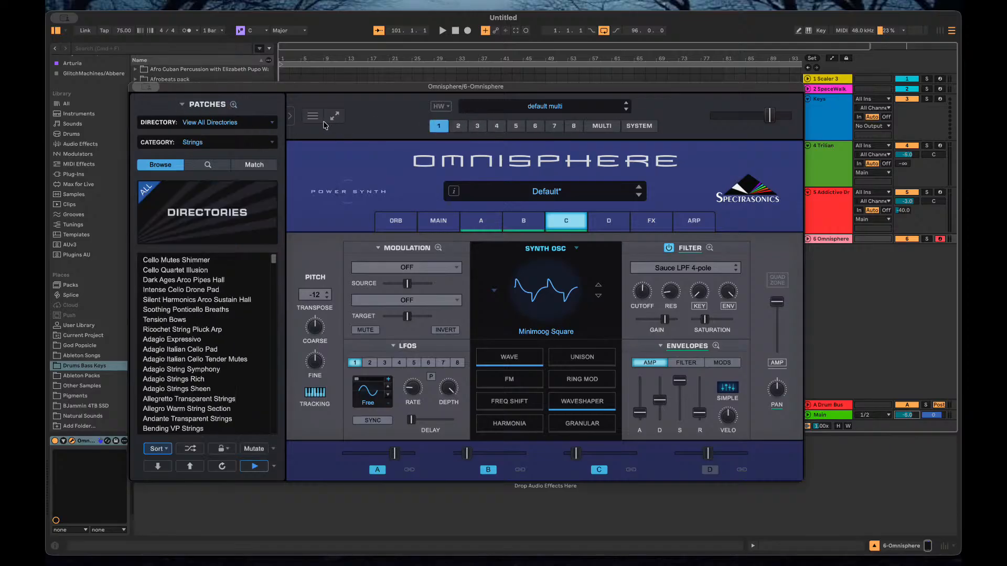
Open the full multi browser, search all directories for "strings" and look through the matching multis.
left_click(493, 106)
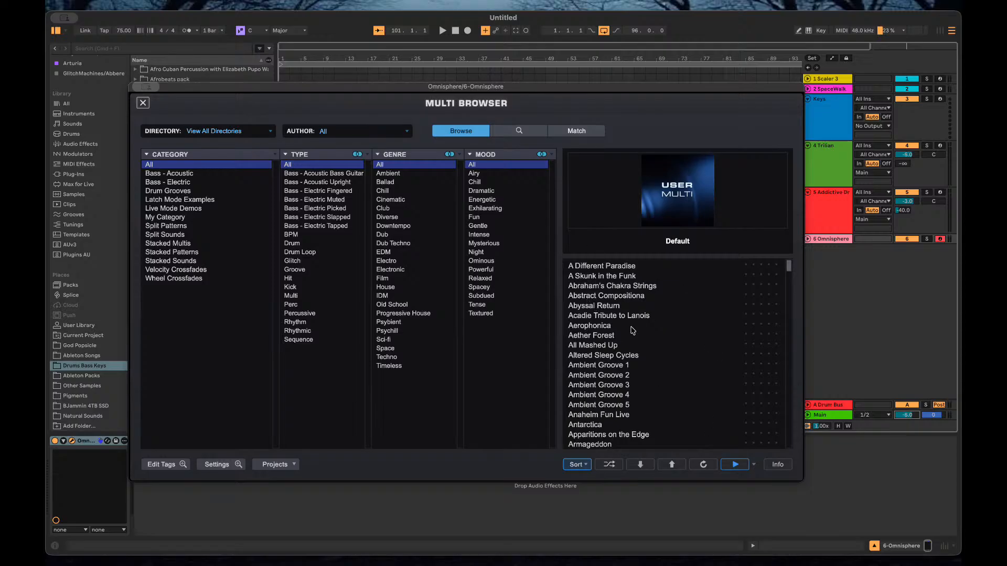
scroll(632, 330, "down", 3)
scroll(631, 330, "up", 3)
left_click(528, 133)
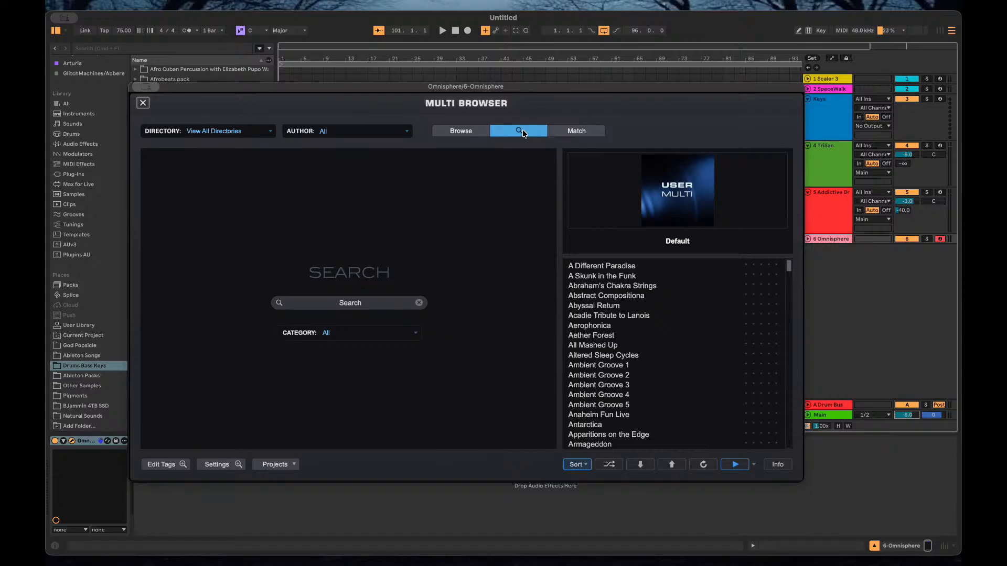
left_click(372, 303)
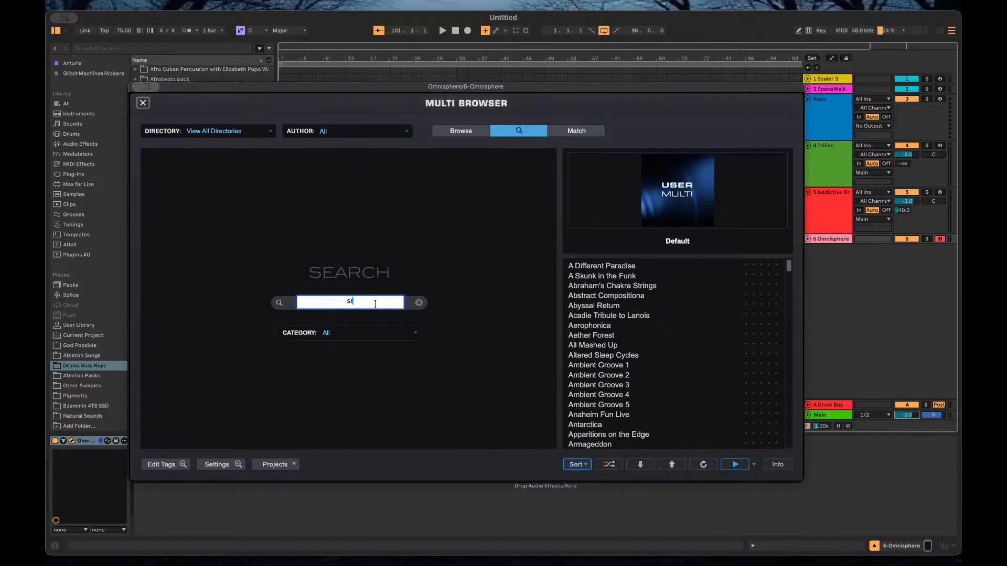
type("strings")
key("Return")
scroll(606, 316, "down", 5)
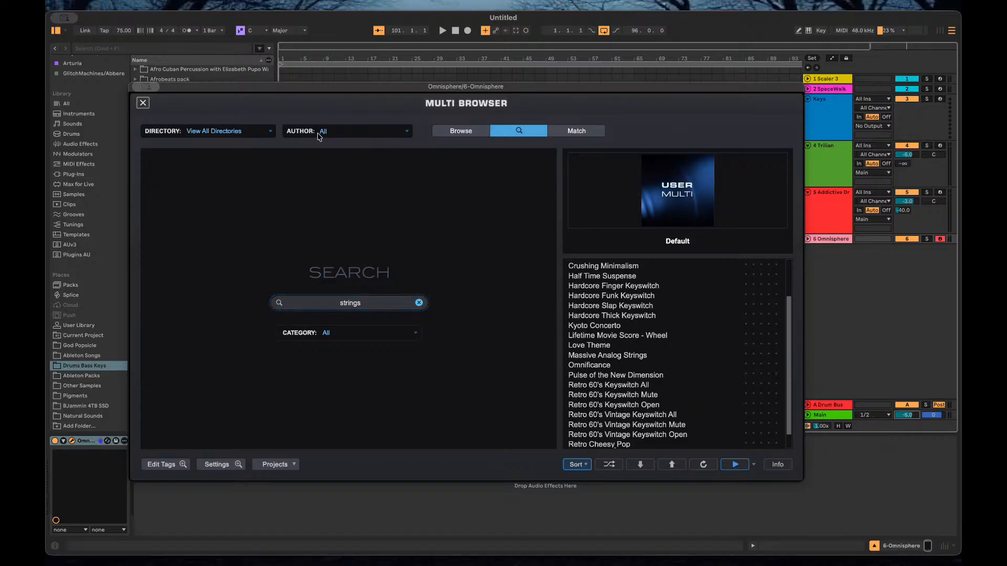
Check the directories offered for multis, go back to category browsing and return to the Strings patches.
left_click(254, 133)
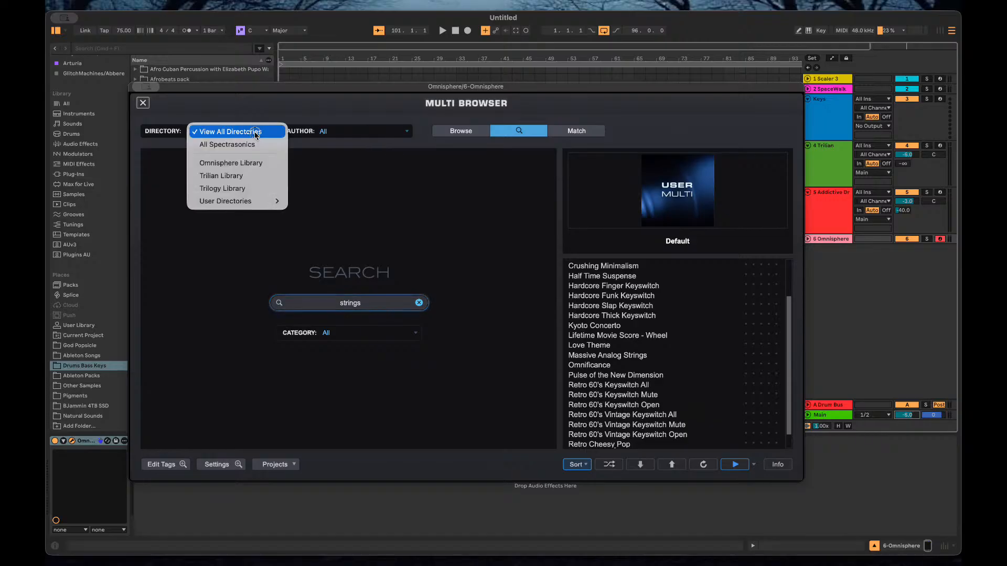
left_click(378, 116)
left_click(459, 131)
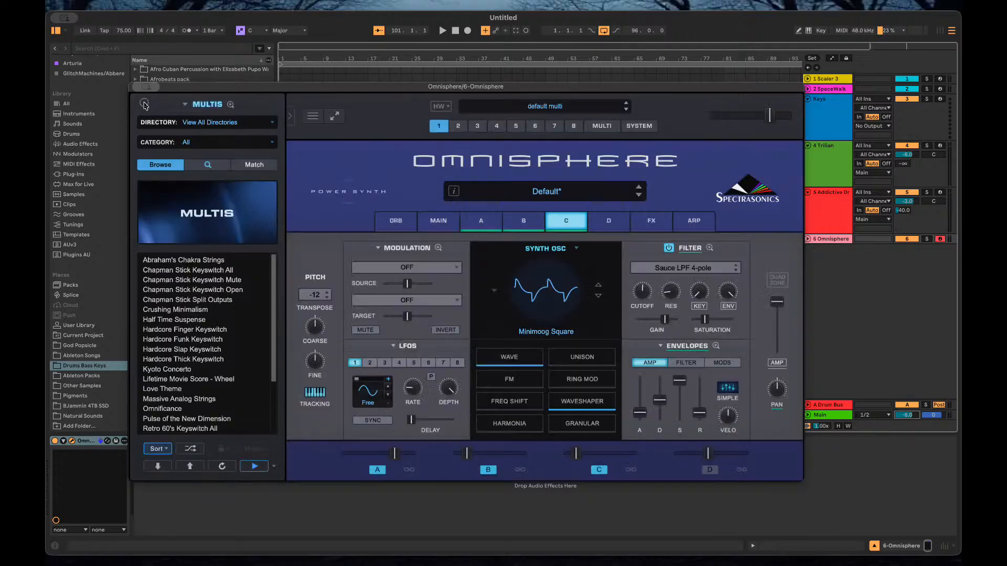
left_click(143, 104)
left_click(515, 109)
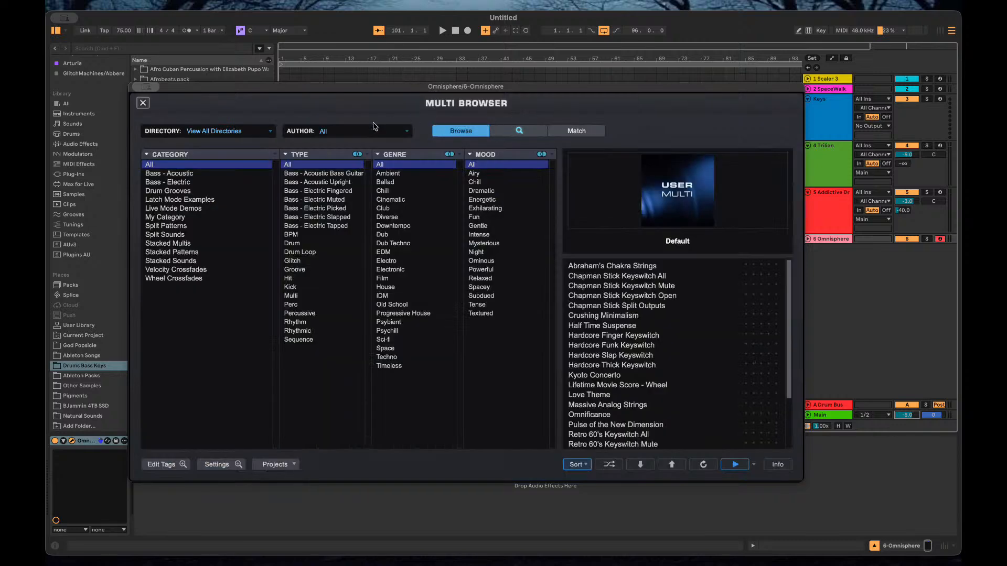
left_click(142, 103)
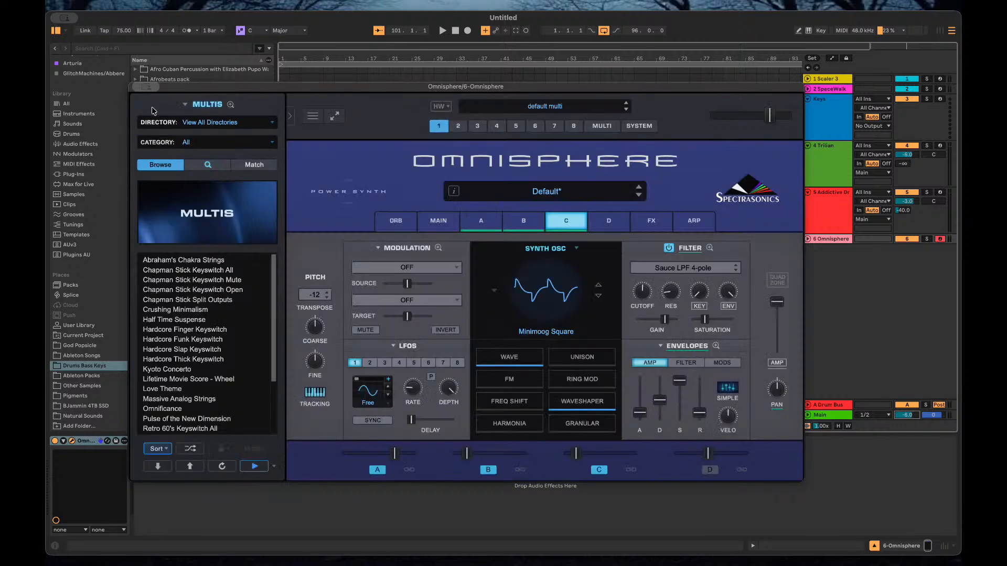
left_click(214, 110)
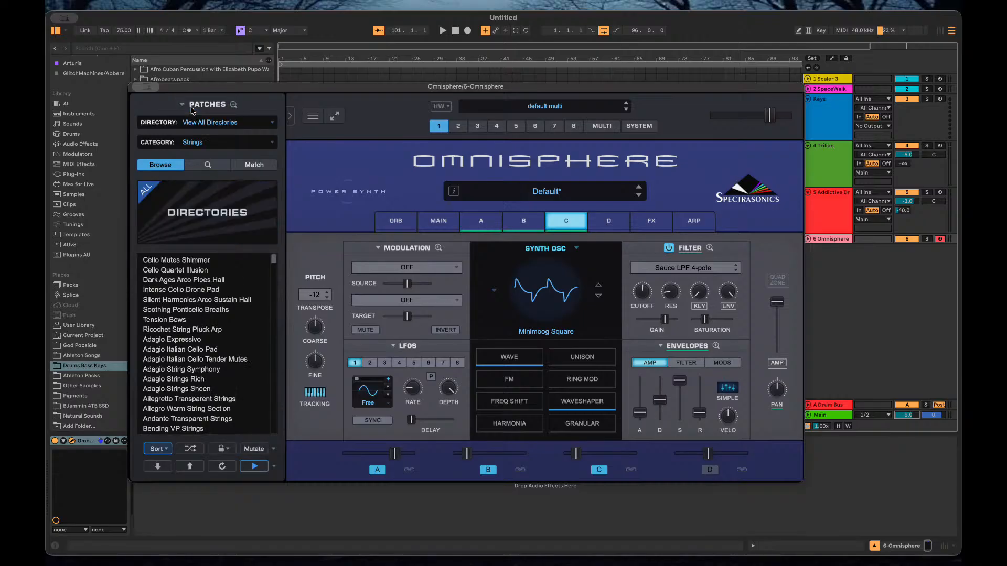
Reopen the "strings" search in the multi browser and audition the Hardcore Funk Keyswitch multi.
left_click(507, 107)
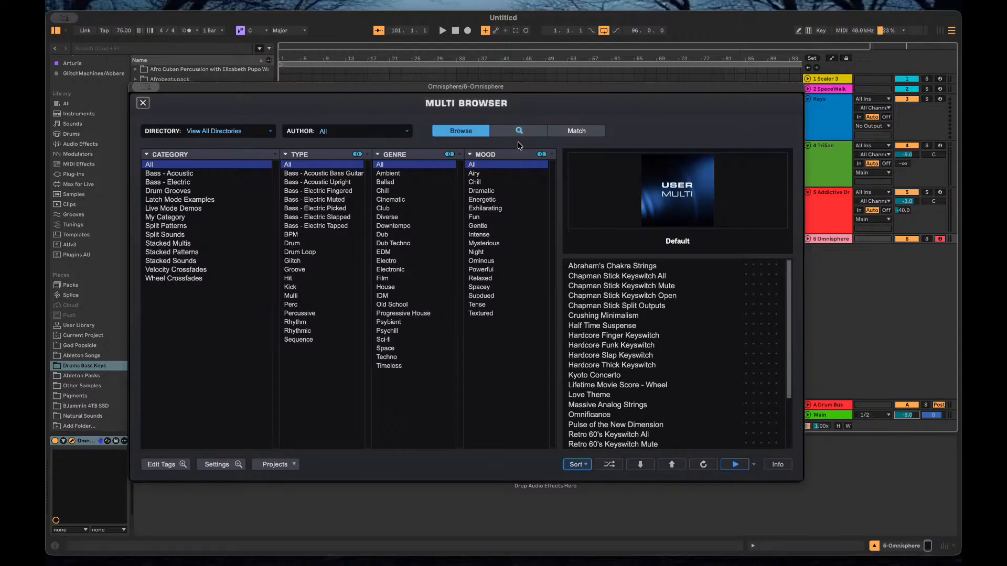
left_click(519, 131)
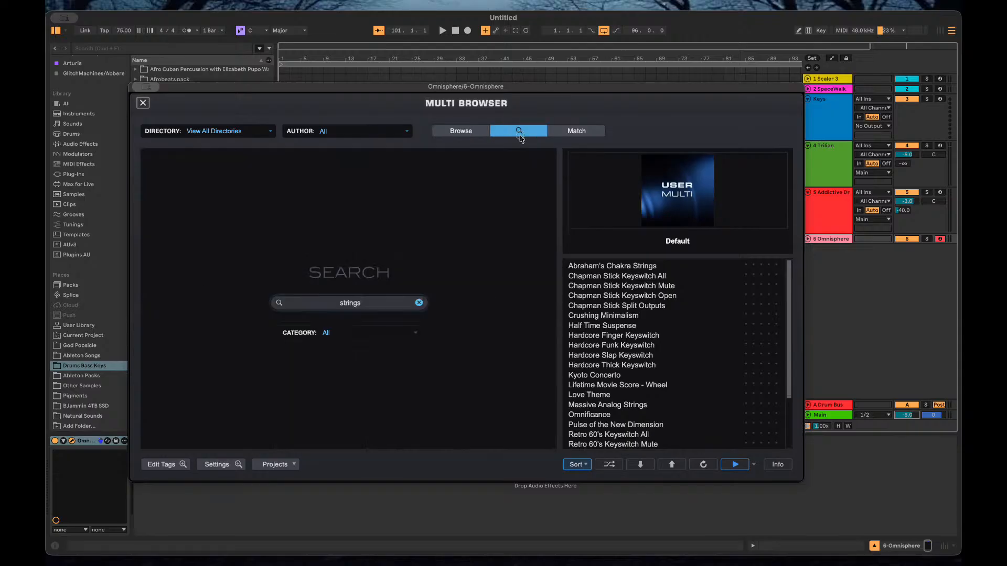
left_click(376, 303)
key("Return")
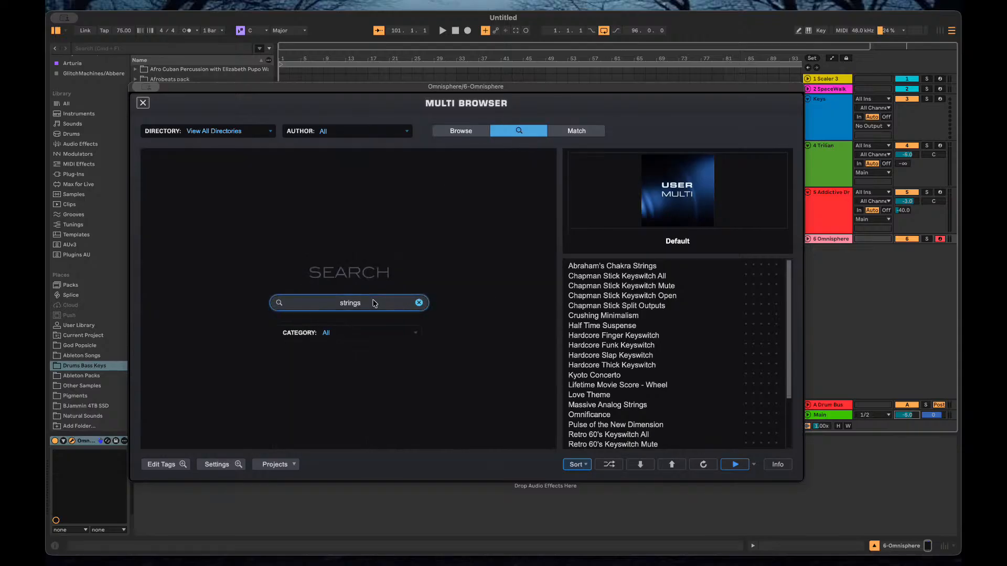
left_click(602, 343)
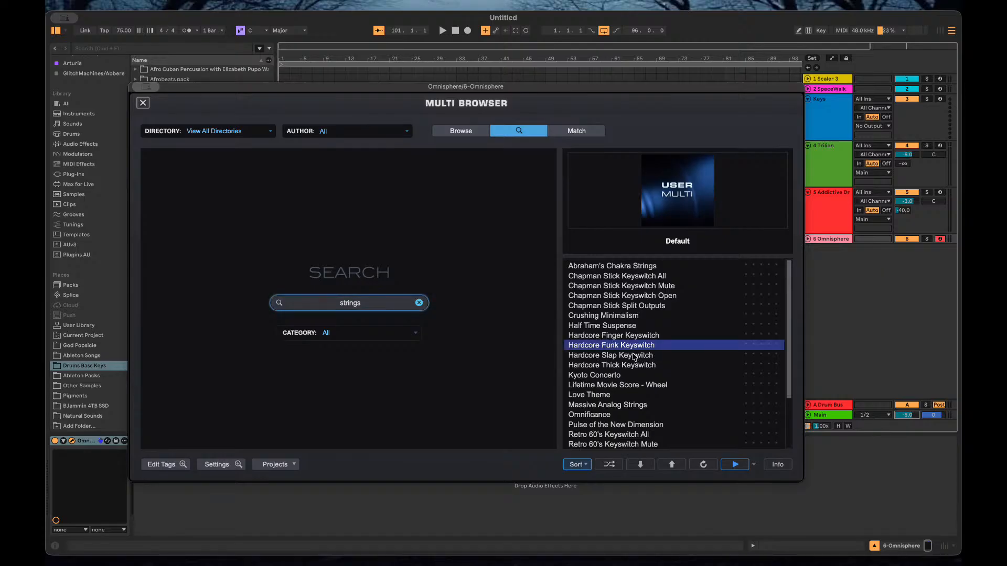
Audition Retro 60's Keyswitch All, load the Retro 60's Keyswitch Mute multi and leave the multi browser.
scroll(625, 404, "down", 1)
scroll(625, 404, "down", 1)
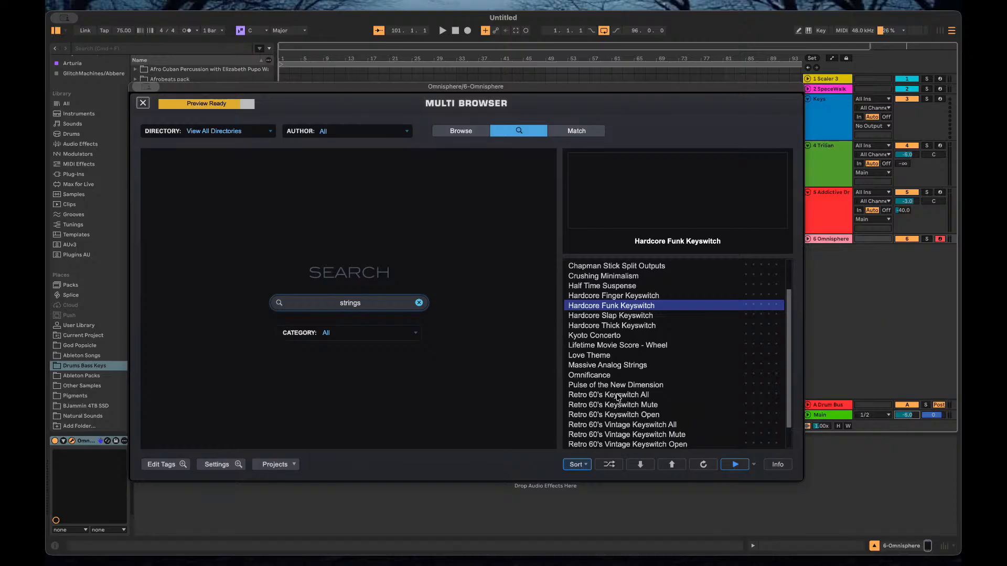
left_click(617, 396)
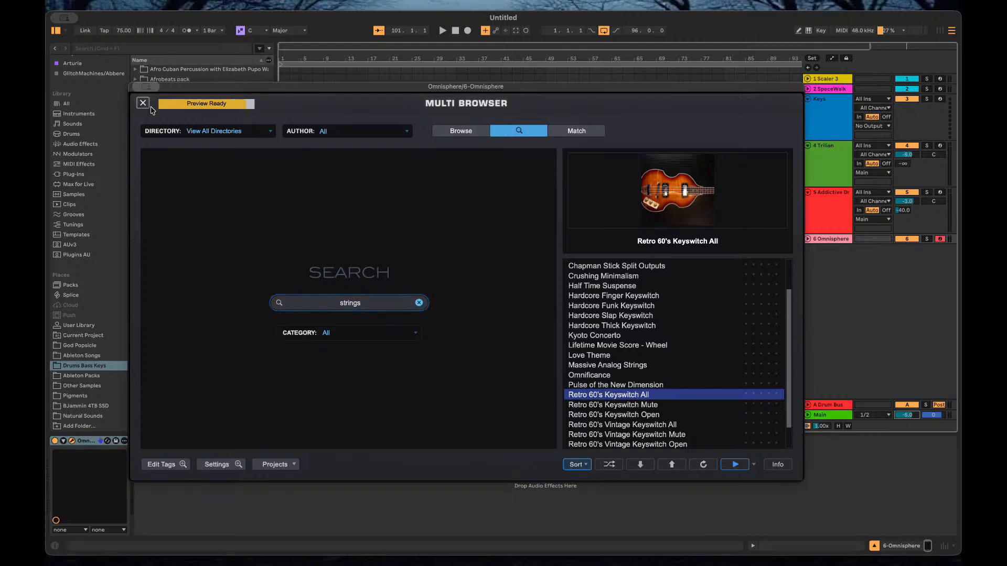
left_click(629, 404)
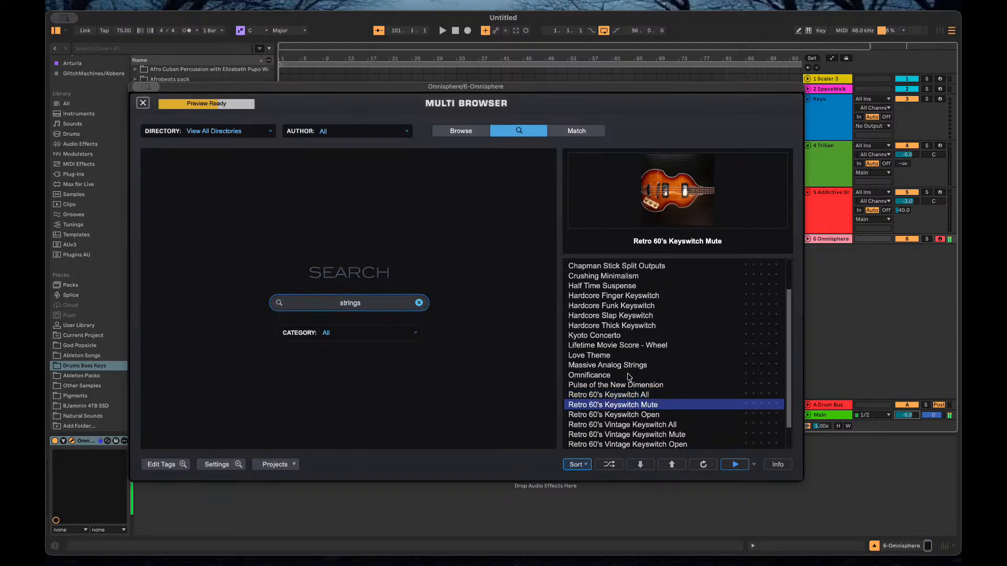
left_click(143, 103)
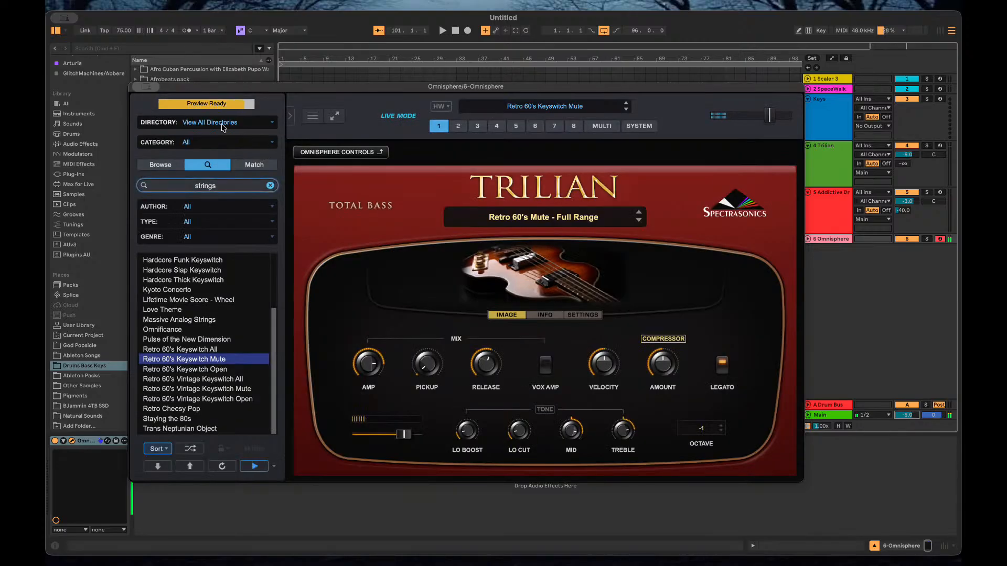
Return from multis to browsing patches and limit the directory to All Omnisphere.
scroll(207, 311, "up", 2)
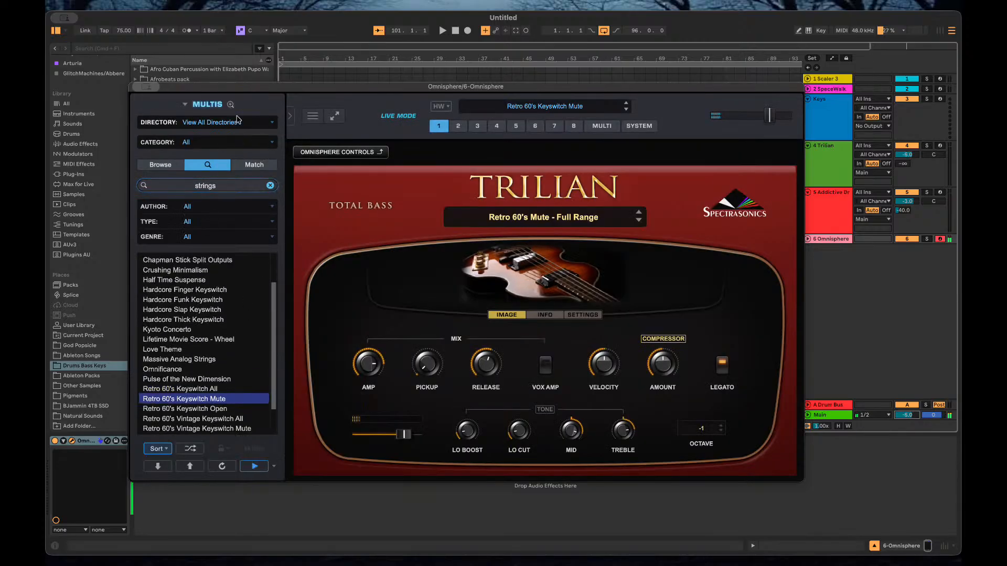
left_click(202, 107)
left_click(145, 106)
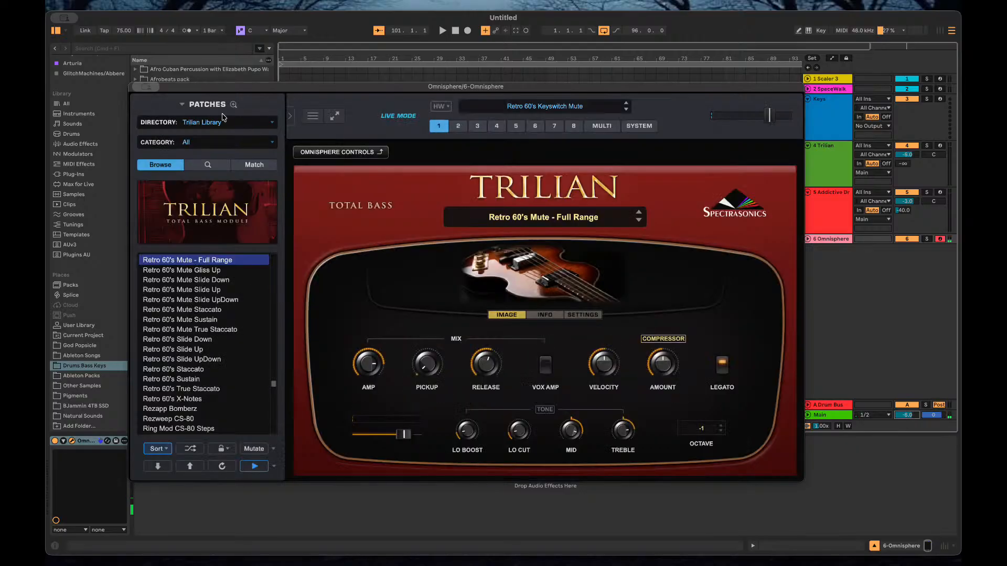
left_click(215, 124)
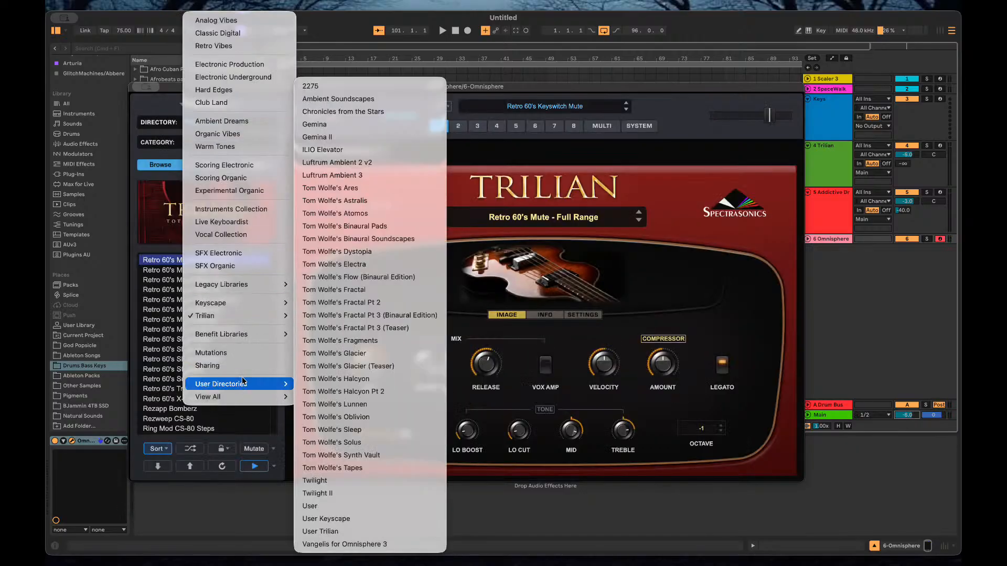
mouse_move(242, 284)
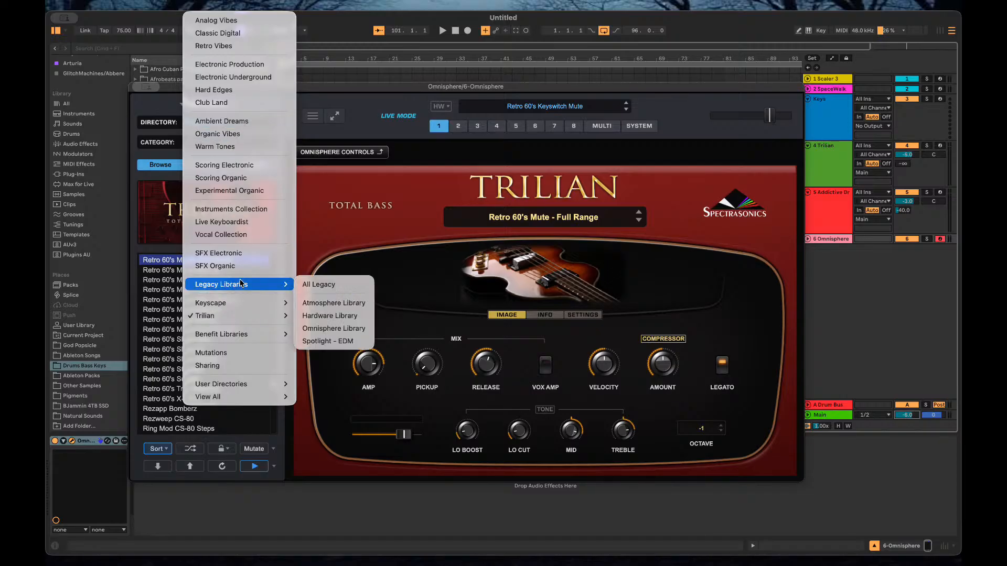
mouse_move(251, 386)
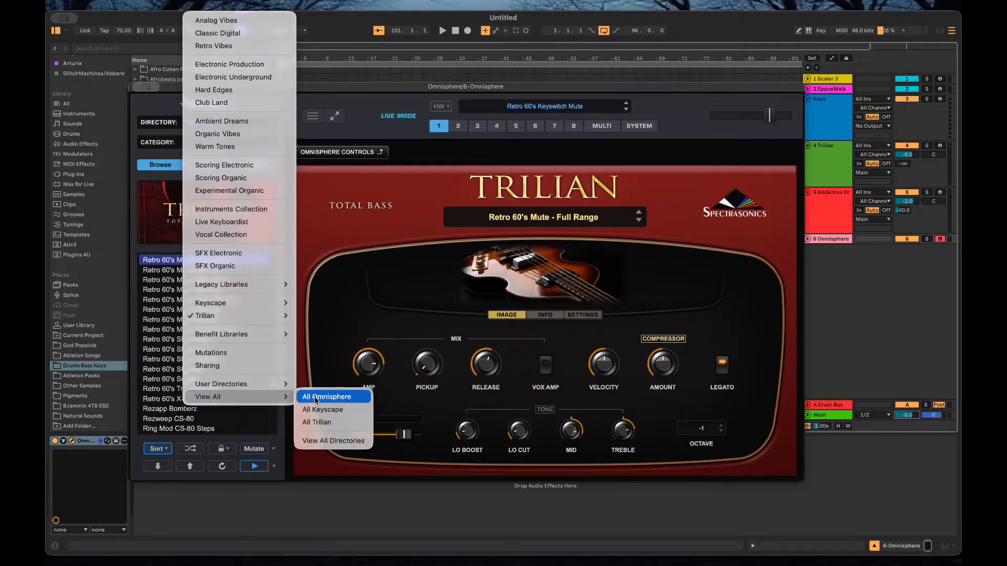
left_click(315, 399)
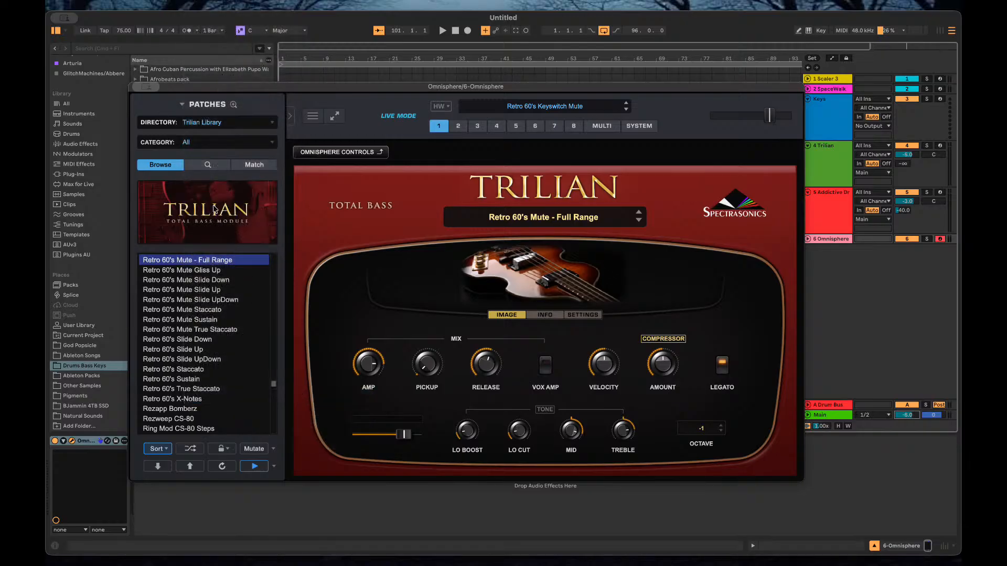
Filter the patches to the String Orchestra category under Strings and load Adagio String Symphony.
left_click(213, 149)
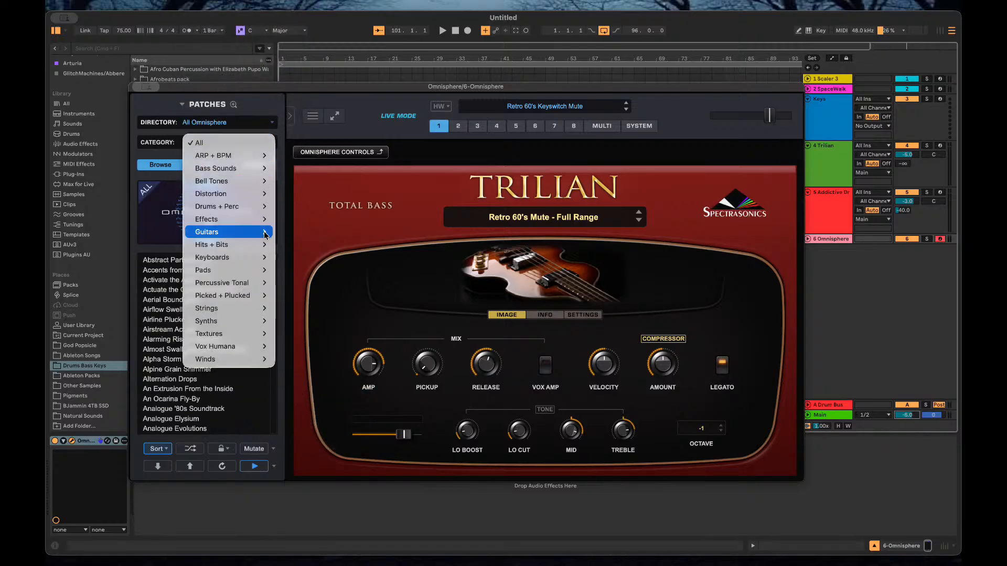
mouse_move(236, 314)
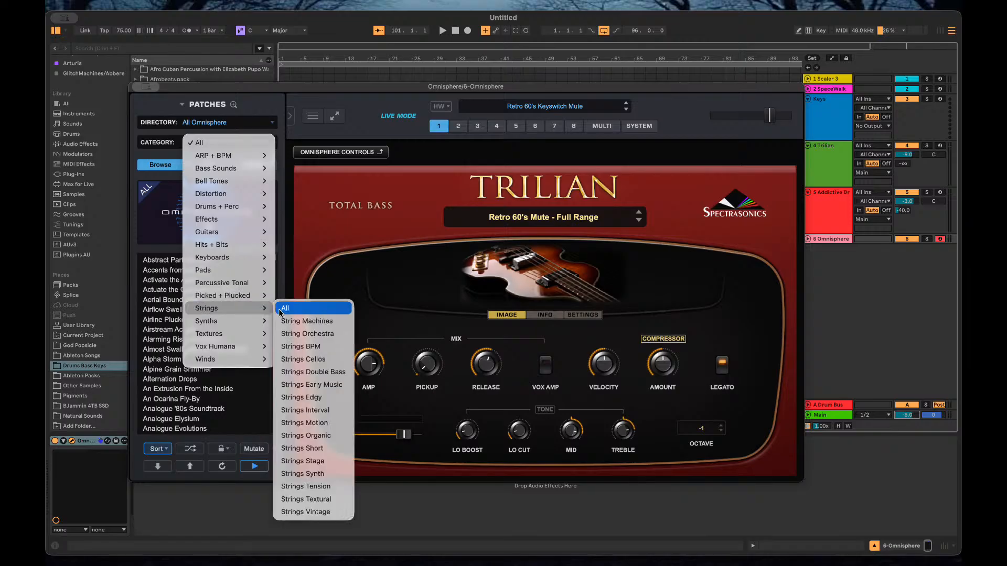
left_click(321, 339)
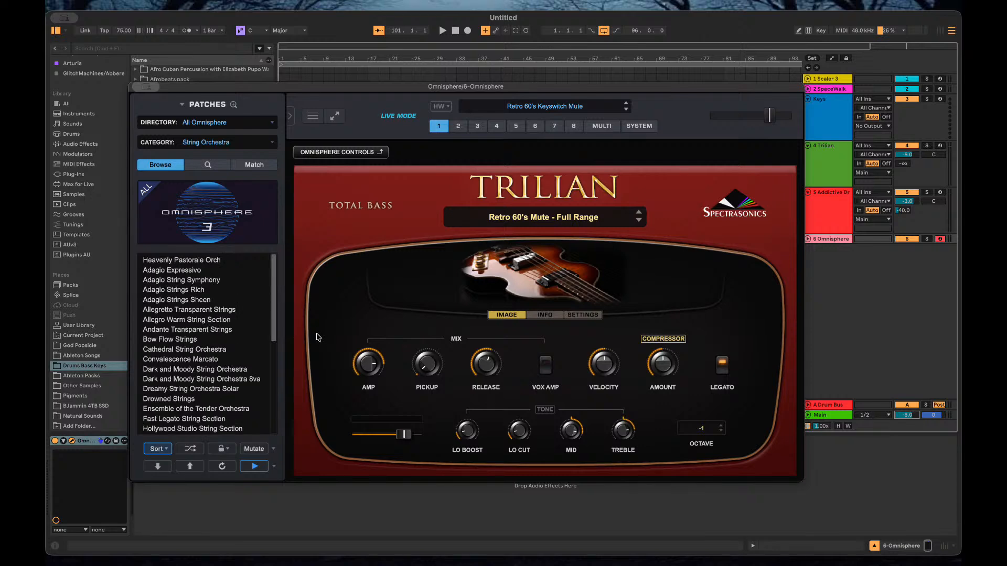
left_click(190, 279)
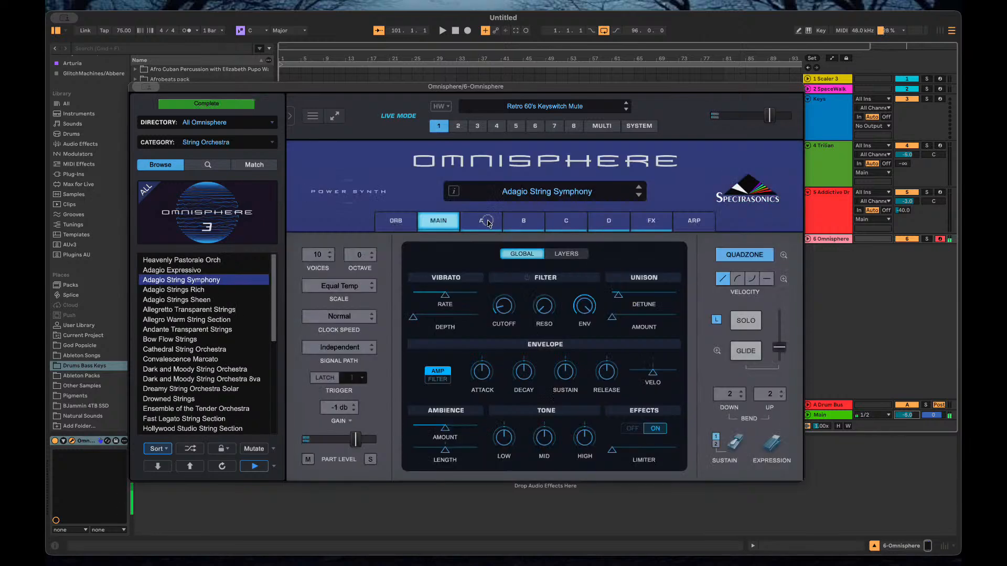
Inspect which soundsource each of layers A, B, C and D uses, finishing on layer A.
left_click(483, 220)
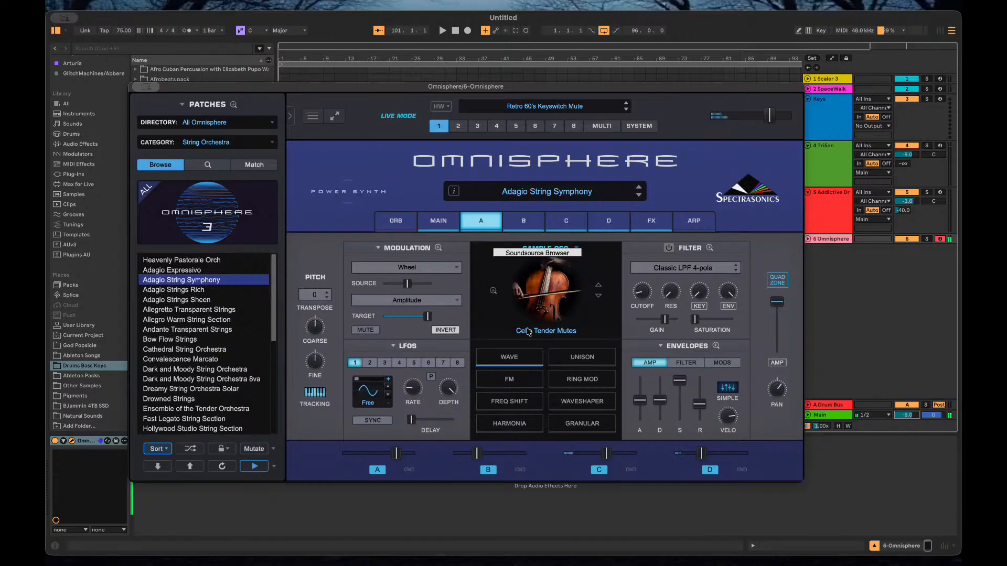
left_click(526, 223)
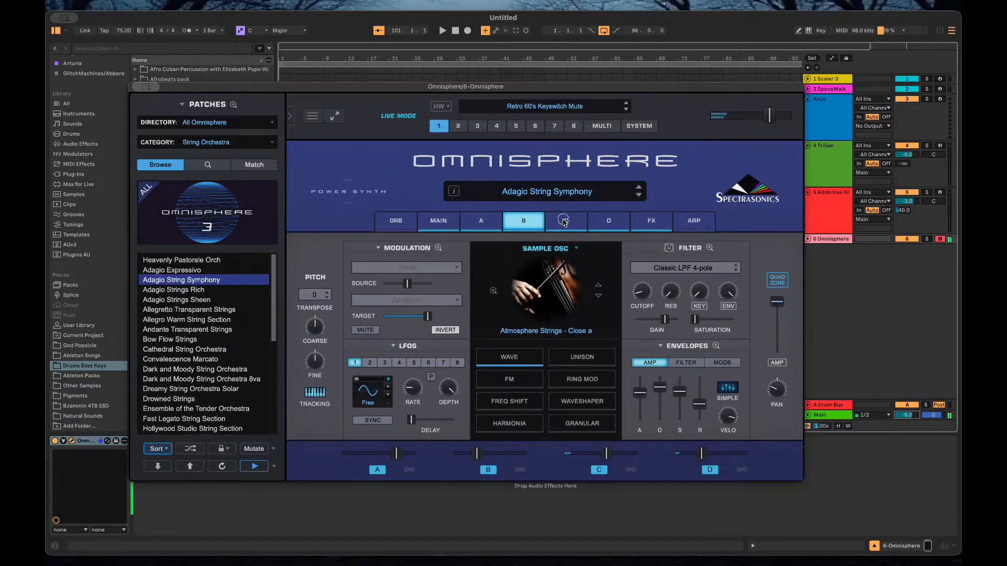
left_click(564, 224)
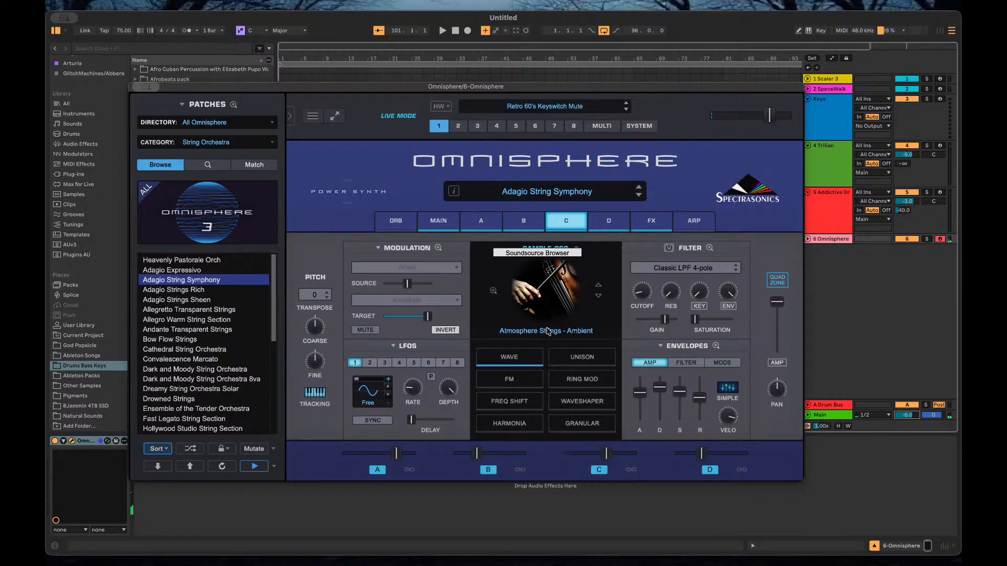
left_click(606, 226)
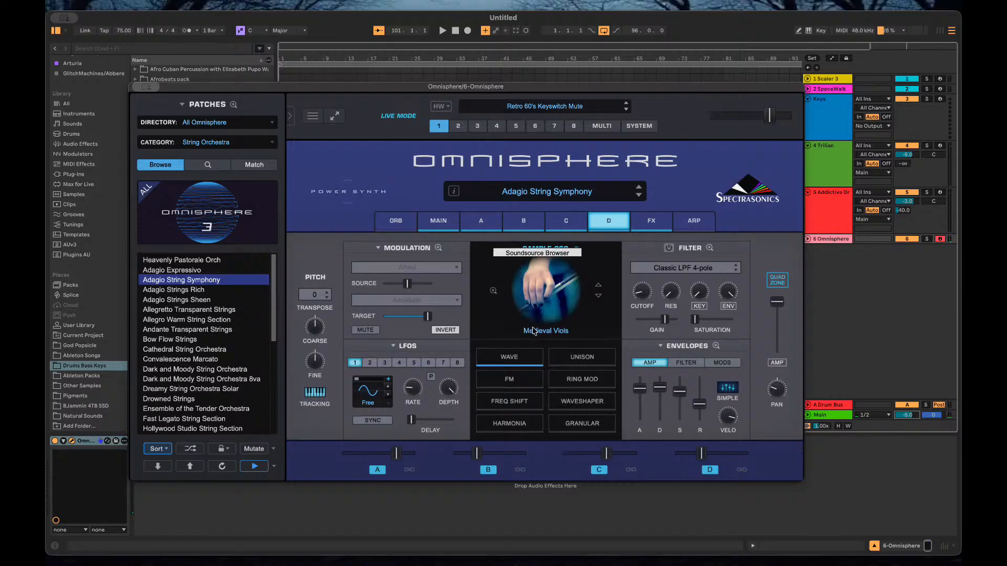
left_click(549, 224)
left_click(523, 223)
left_click(482, 224)
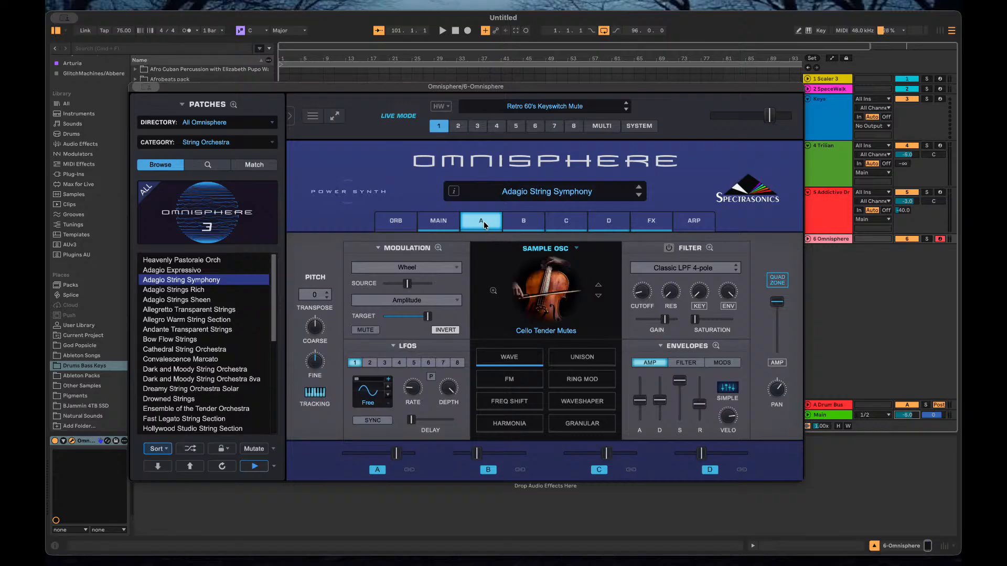
Look into layer A's soundsource browser, leave it unchanged and load the Adagio Strings Rich patch.
left_click(528, 295)
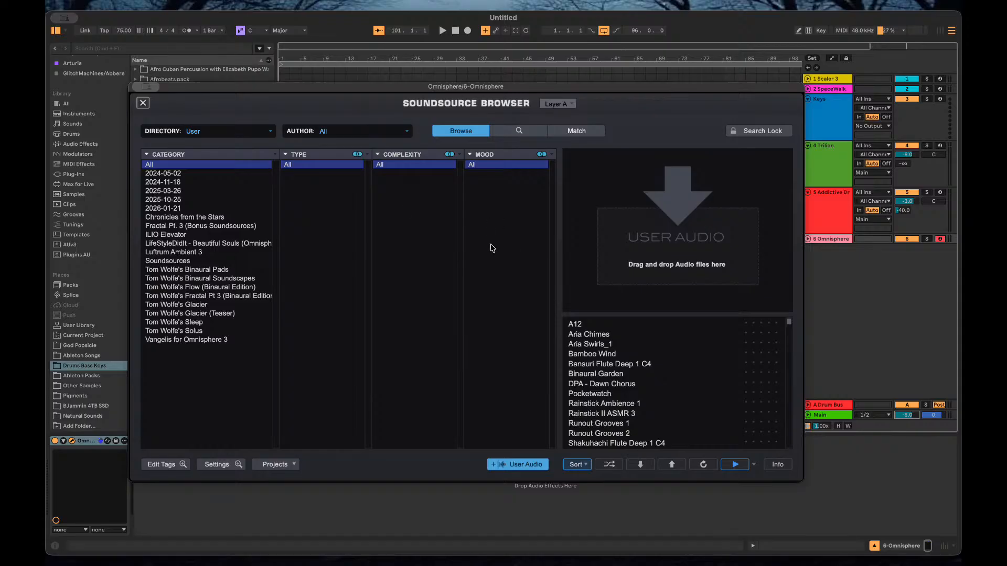
left_click(143, 102)
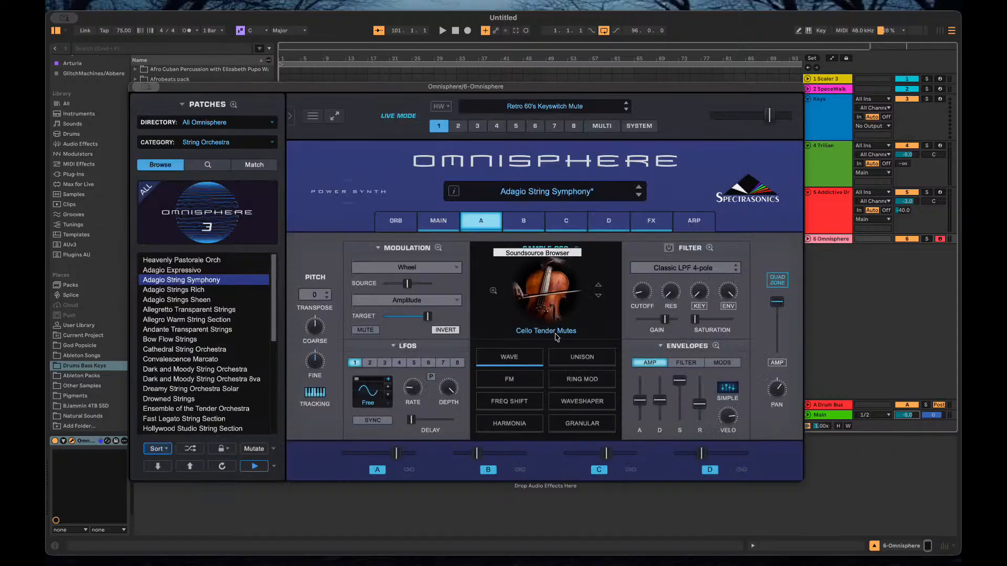
left_click(181, 290)
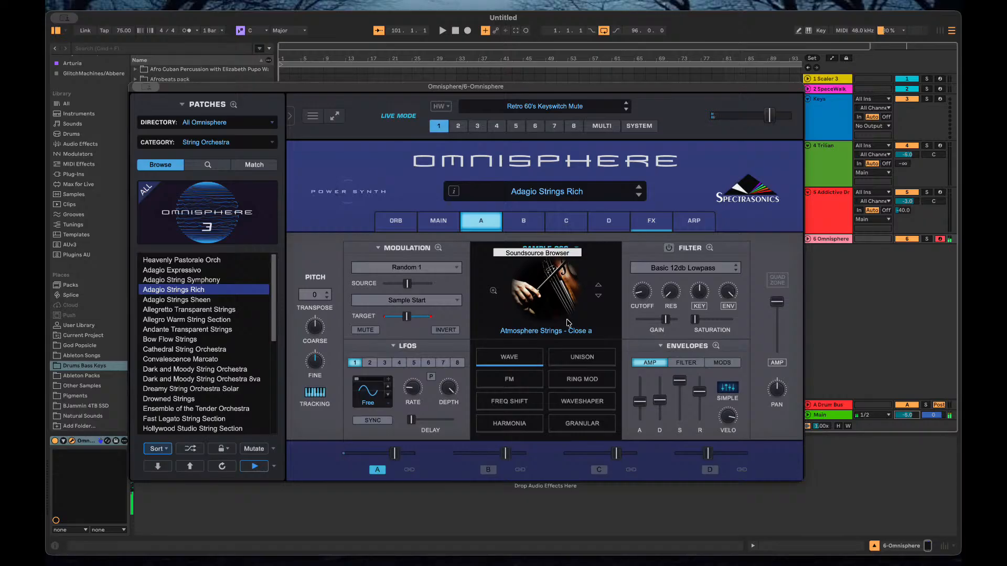
Audition String Orchestra patches including Allegro Warm String Section, Allegretto Transparent Strings, Convalescence Marcato and Dreamy String Orchestra Solar.
left_click(219, 319)
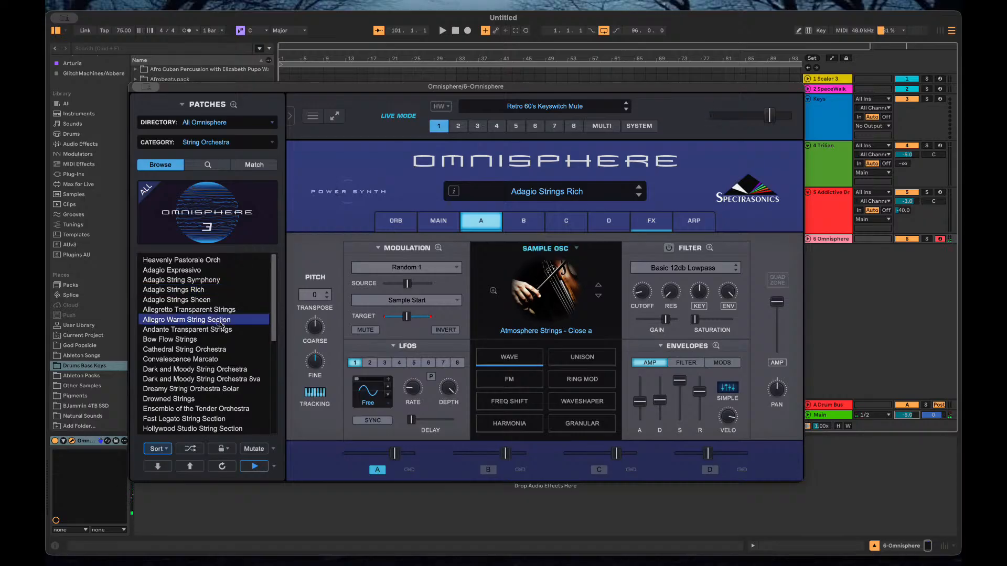
left_click(217, 311)
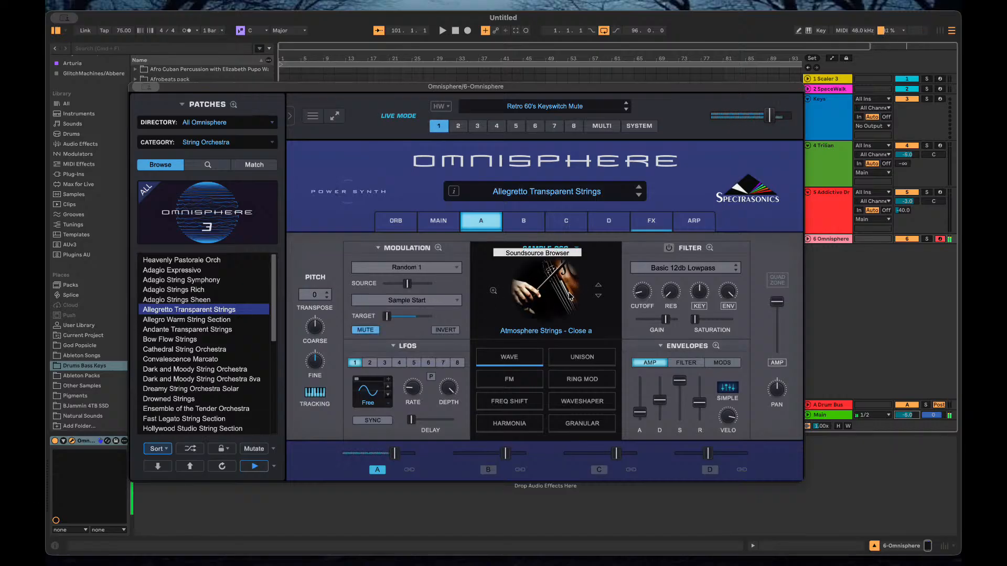
left_click(215, 339)
left_click(205, 360)
left_click(220, 390)
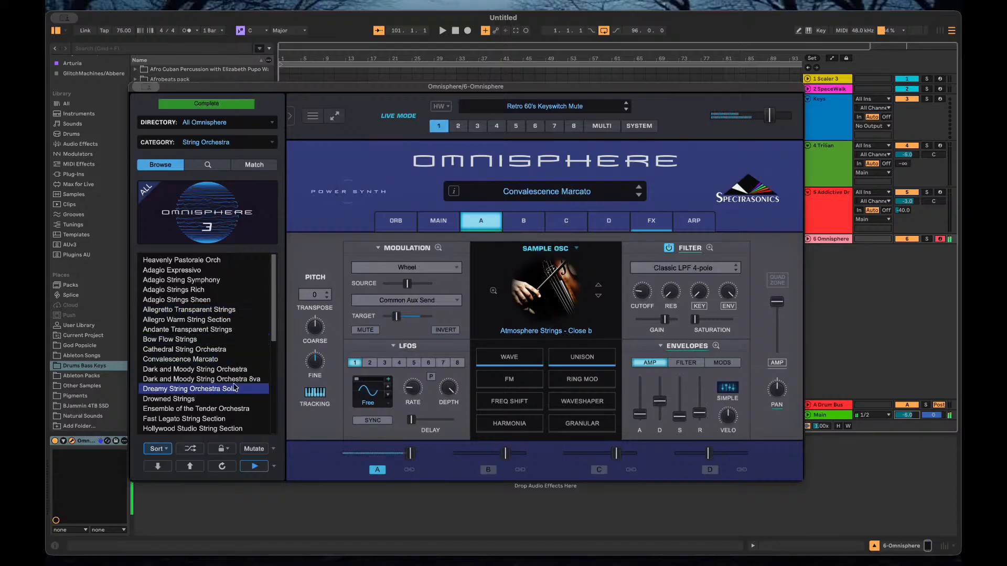
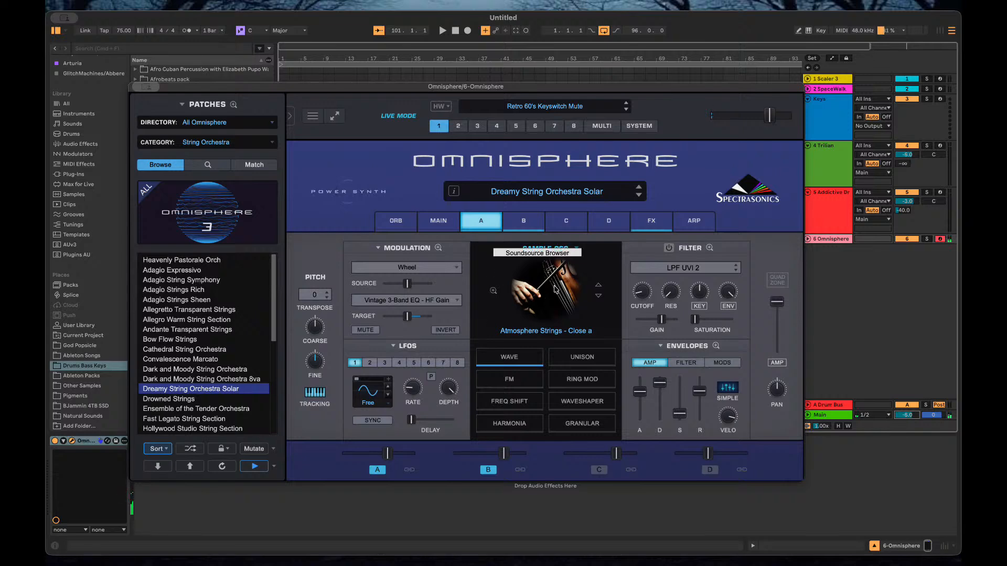
Look into layer A's soundsource browser and the multi browser, and close both without choosing anything.
left_click(555, 289)
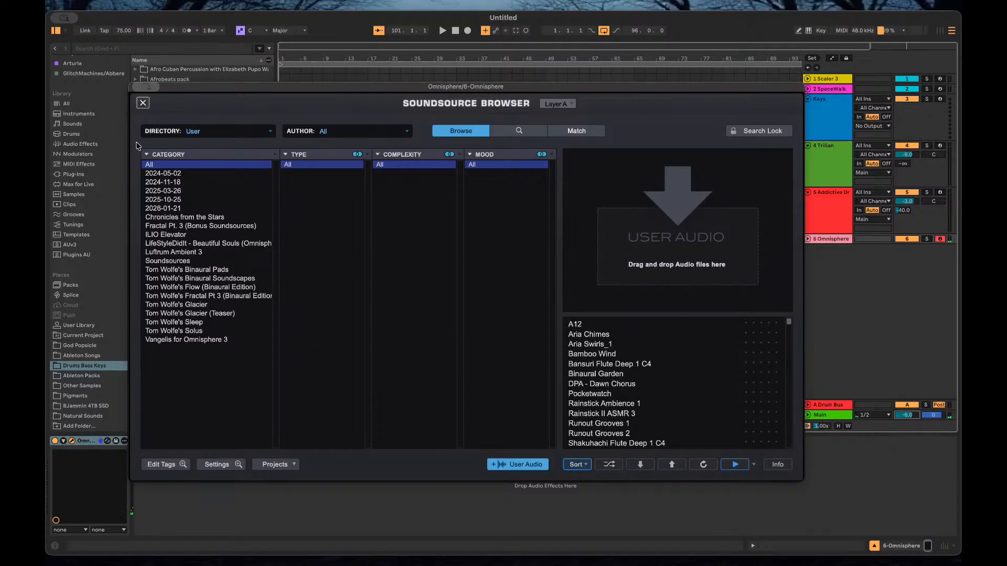
left_click(143, 103)
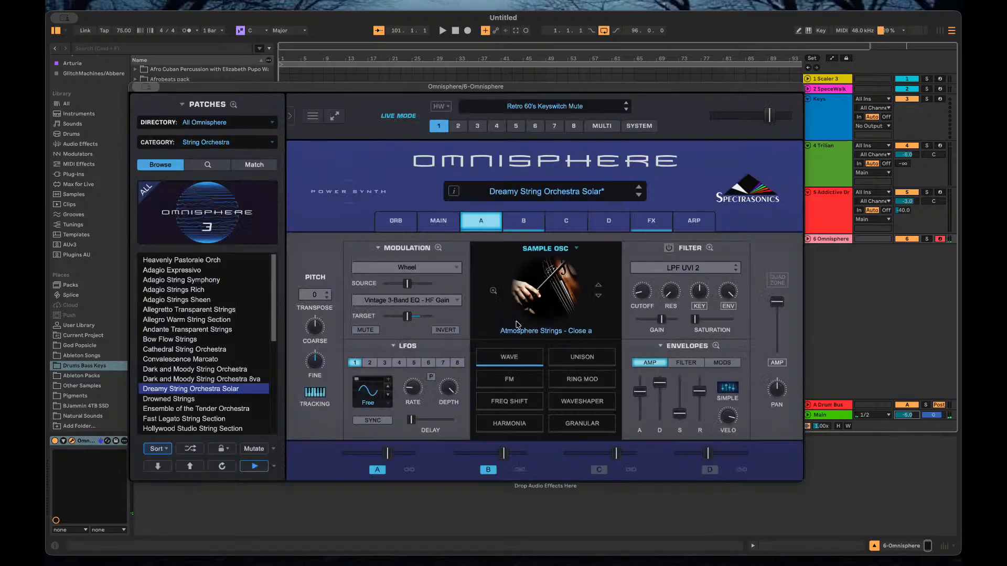
left_click(490, 115)
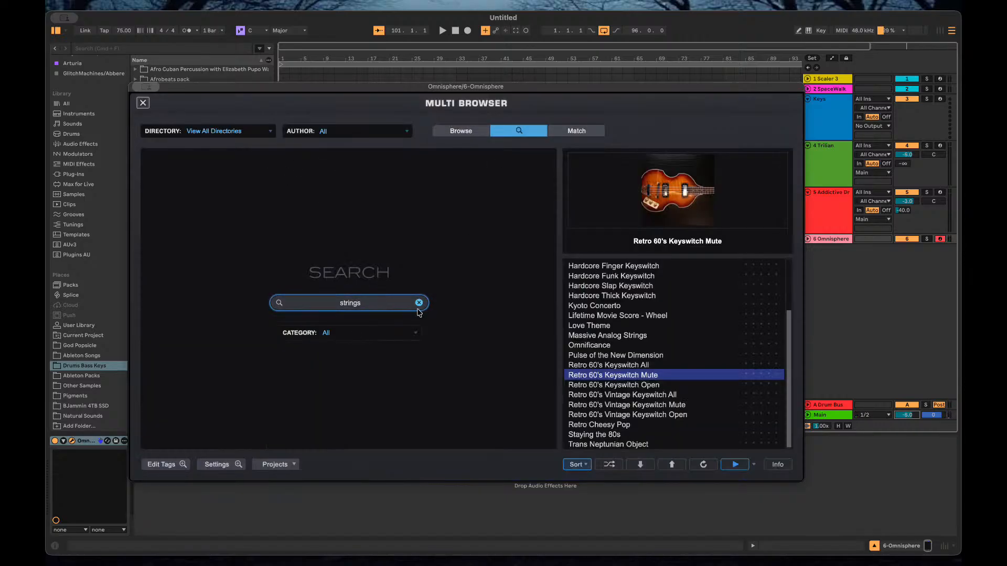
left_click(393, 301)
key("Return")
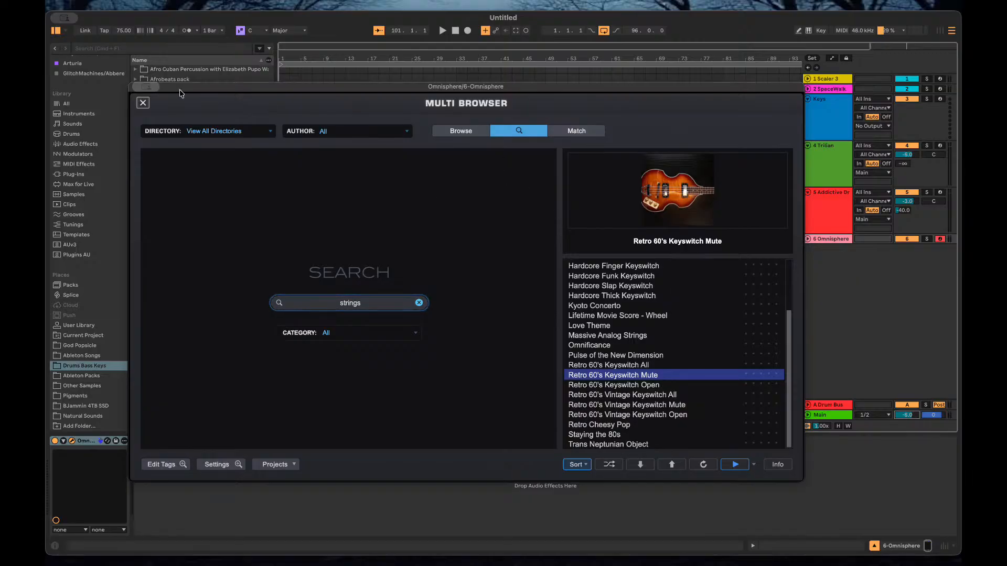
left_click(143, 103)
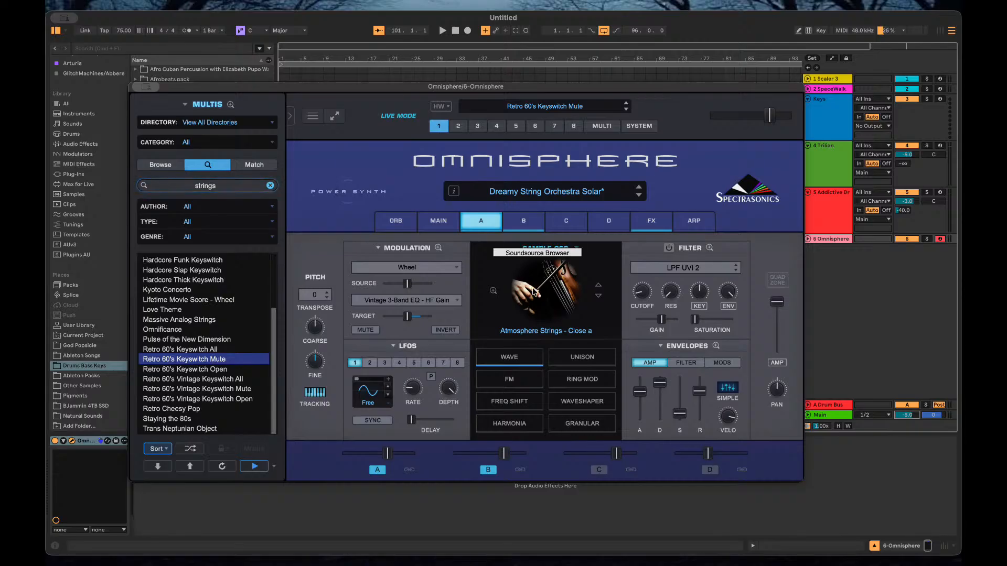
Initialize the patch, and switch layer A from a synth to a sample oscillator with its soundsource browser open.
left_click(311, 116)
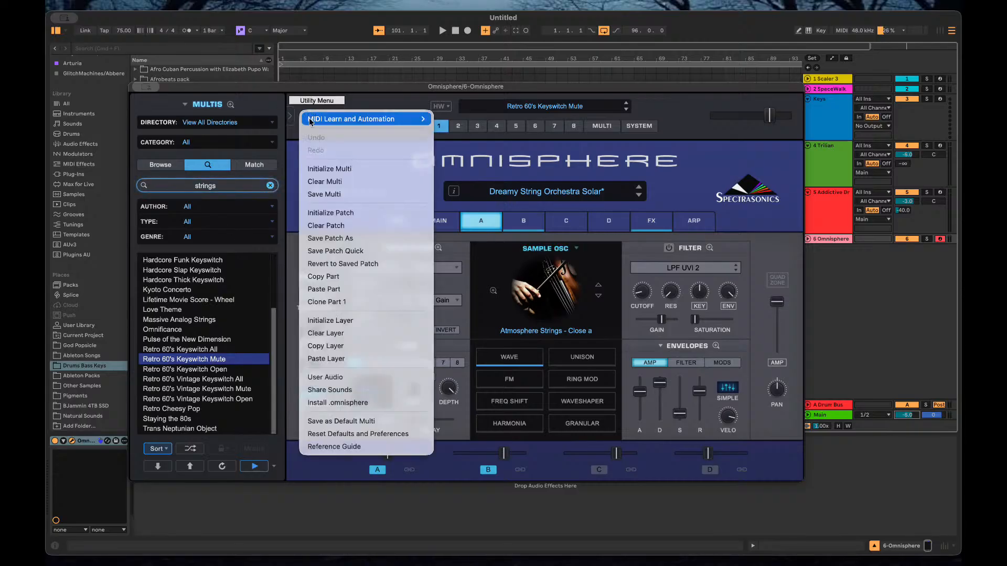
left_click(325, 212)
left_click(546, 211)
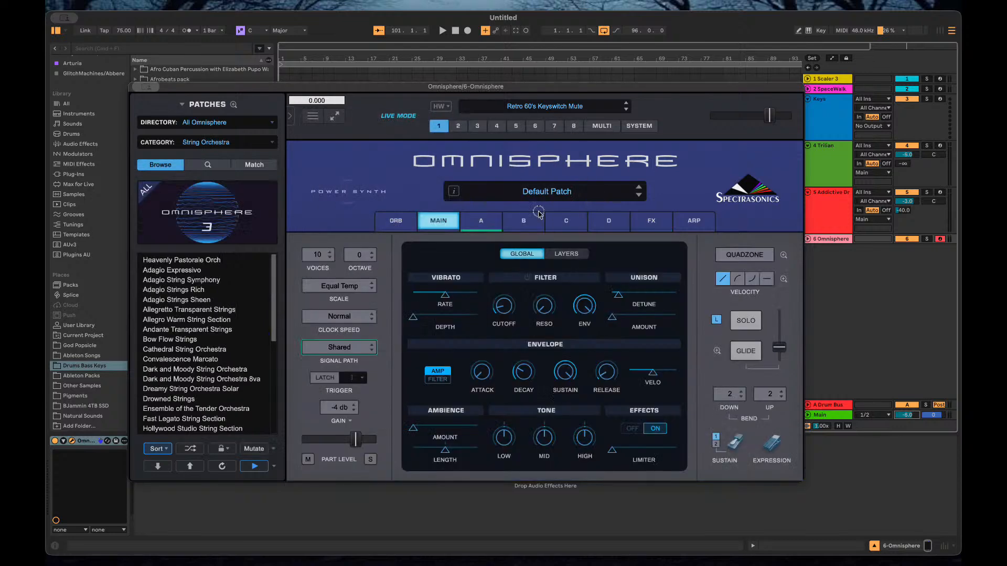
left_click(485, 227)
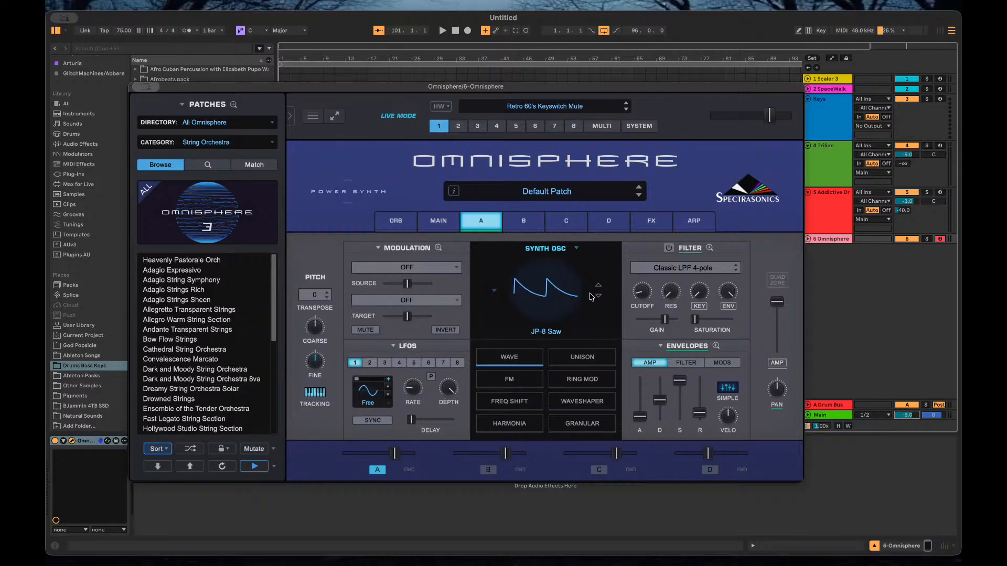
left_click(559, 250)
left_click(537, 305)
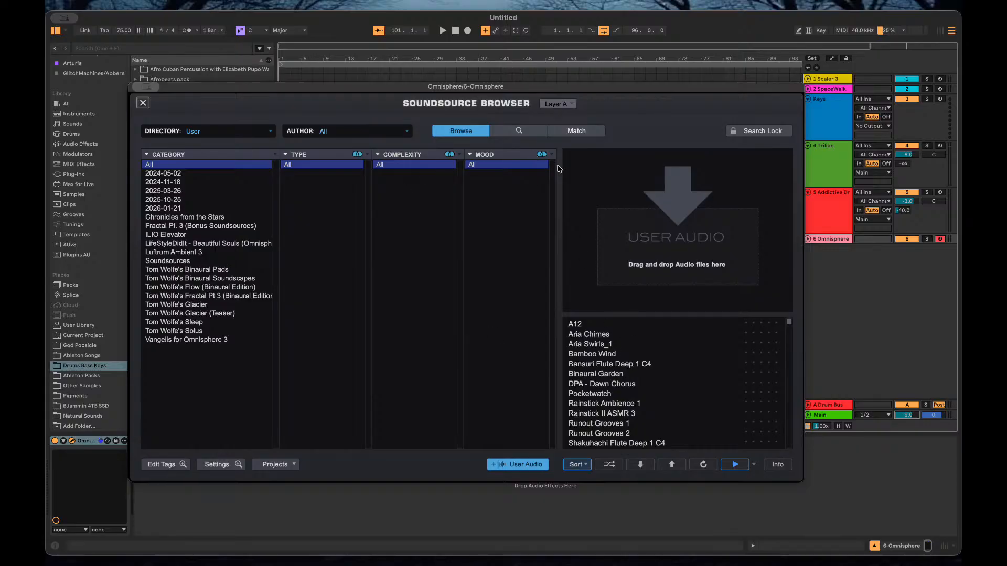
Search the User soundsources for "string".
left_click(516, 131)
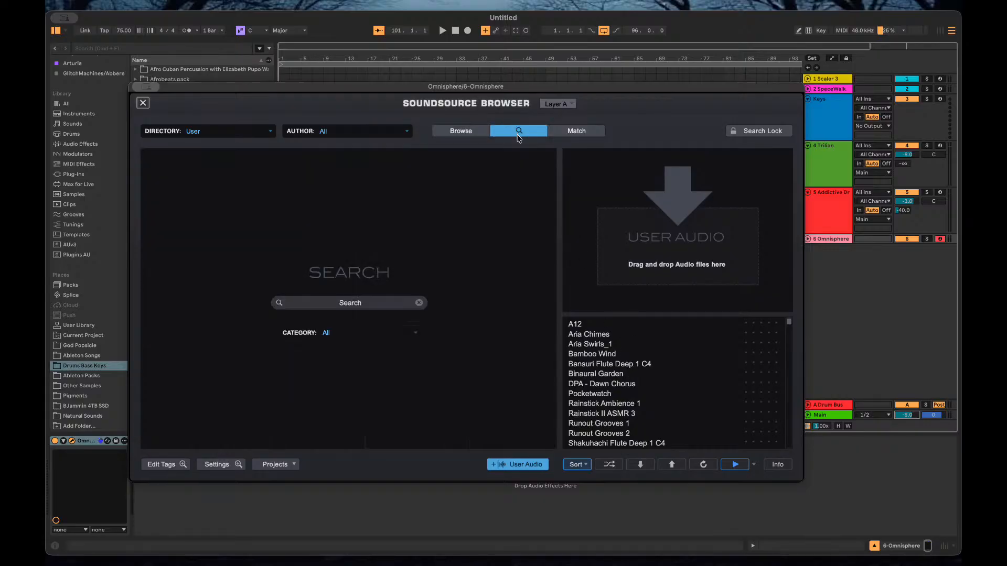
left_click(370, 306)
type("str")
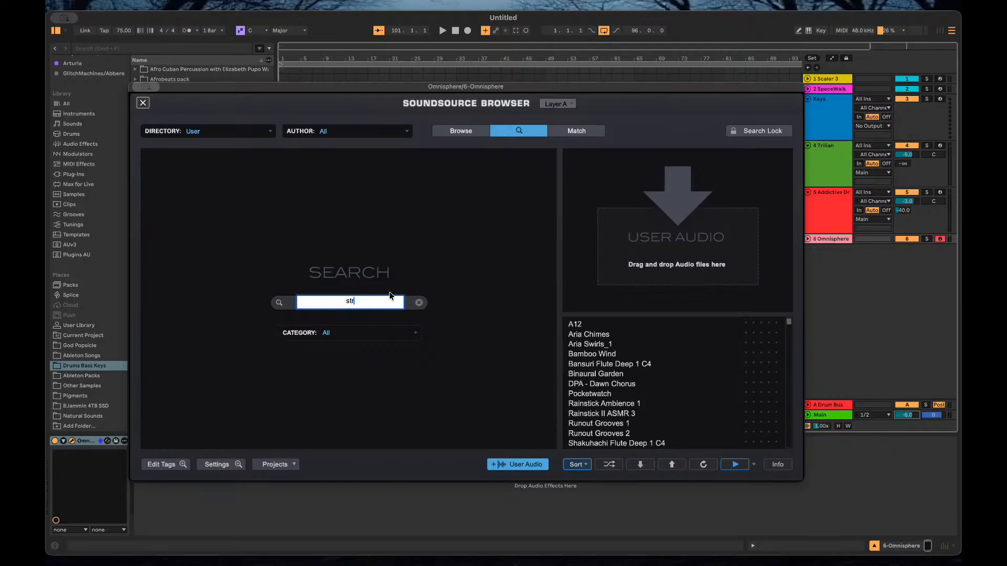
type("ing")
key("Return")
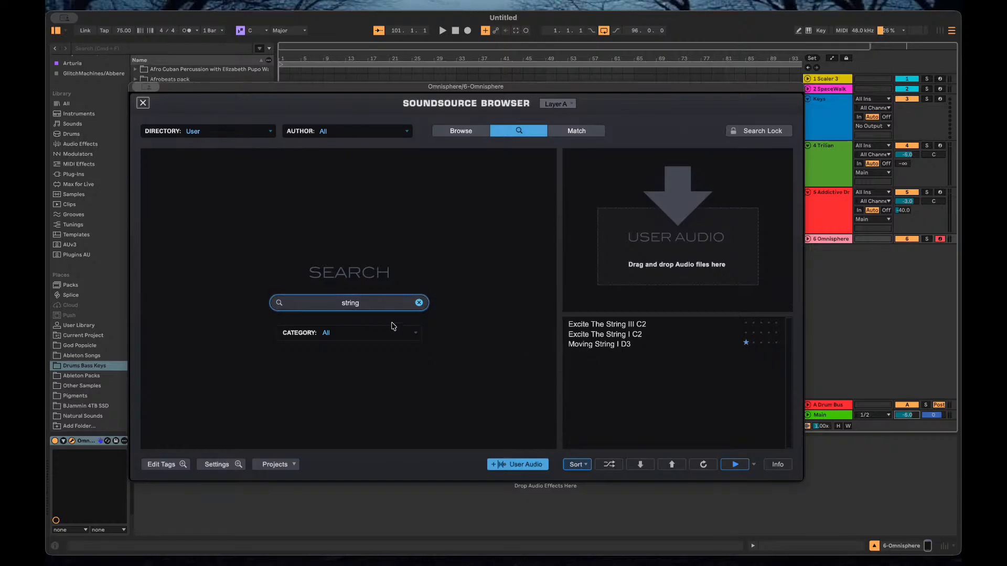
Search the User soundsources for "cello", check the category choices and clear the search.
left_click(321, 304)
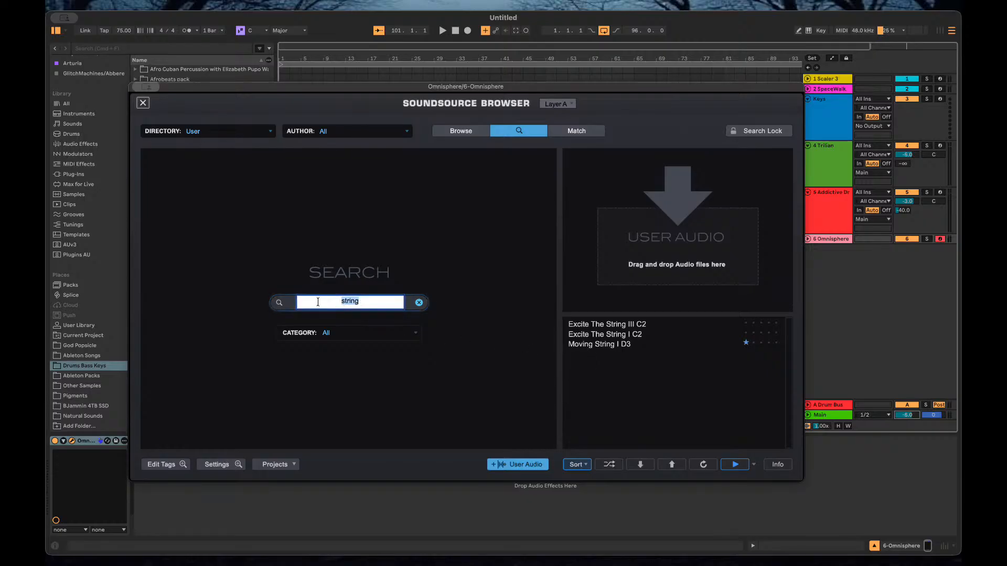
type("cello")
key("Return")
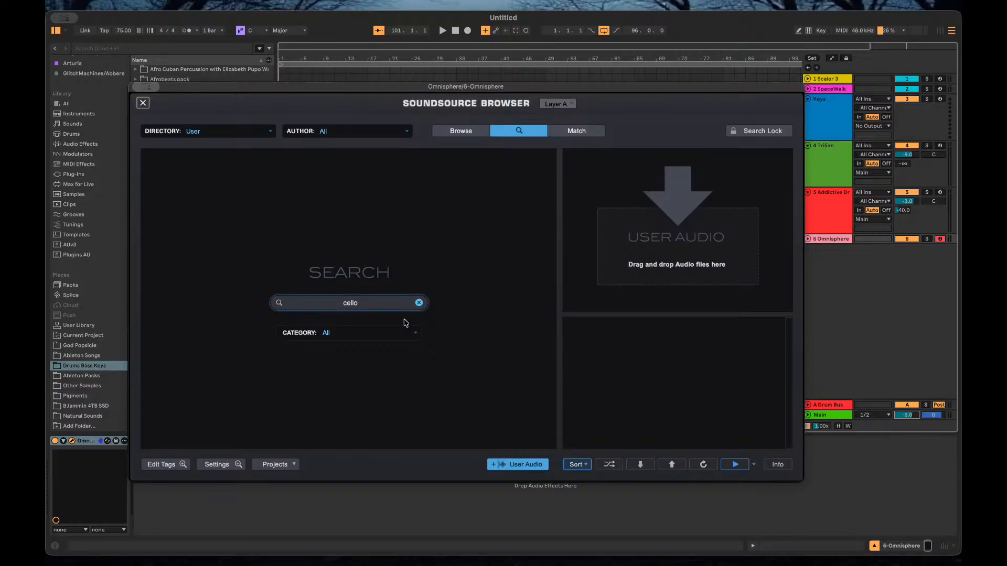
left_click(407, 331)
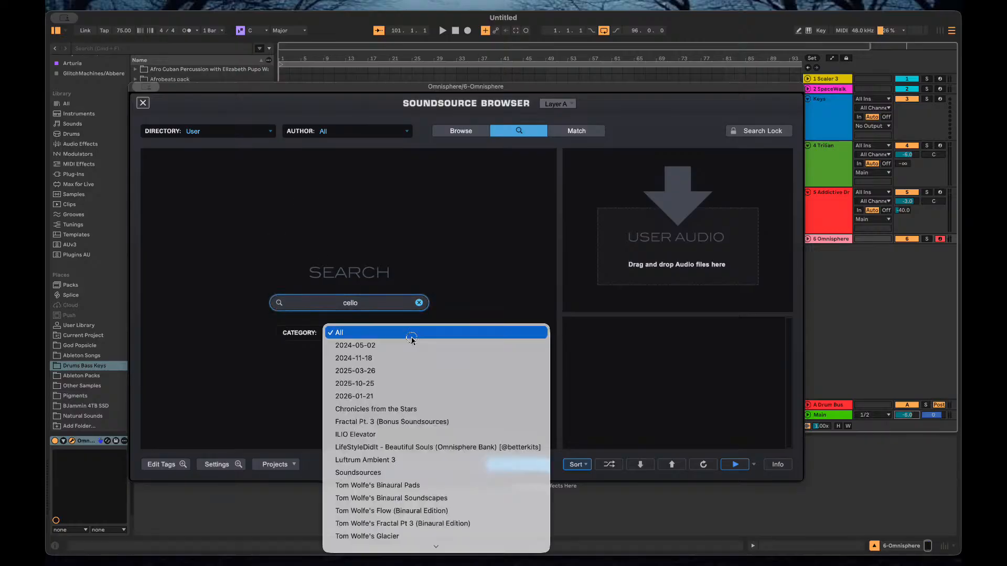
left_click(483, 292)
left_click(417, 303)
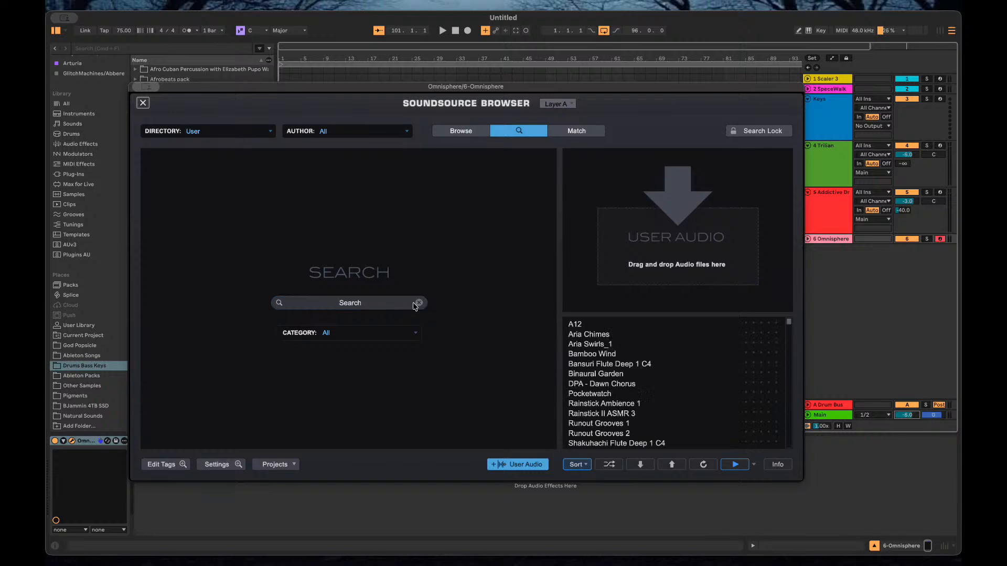
Limit the soundsource directory to Core Soundsources and look through the listed sounds.
left_click(268, 129)
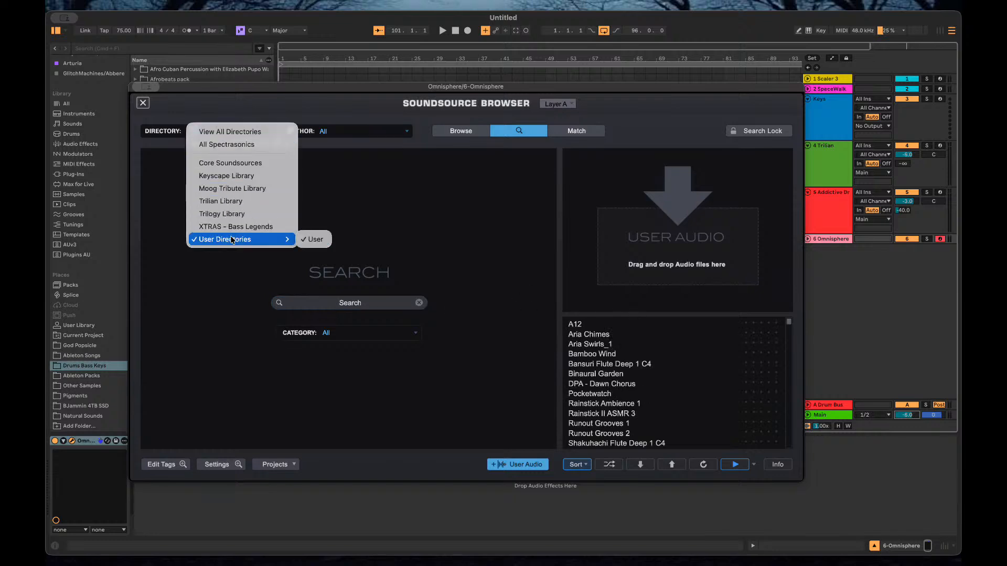
left_click(244, 165)
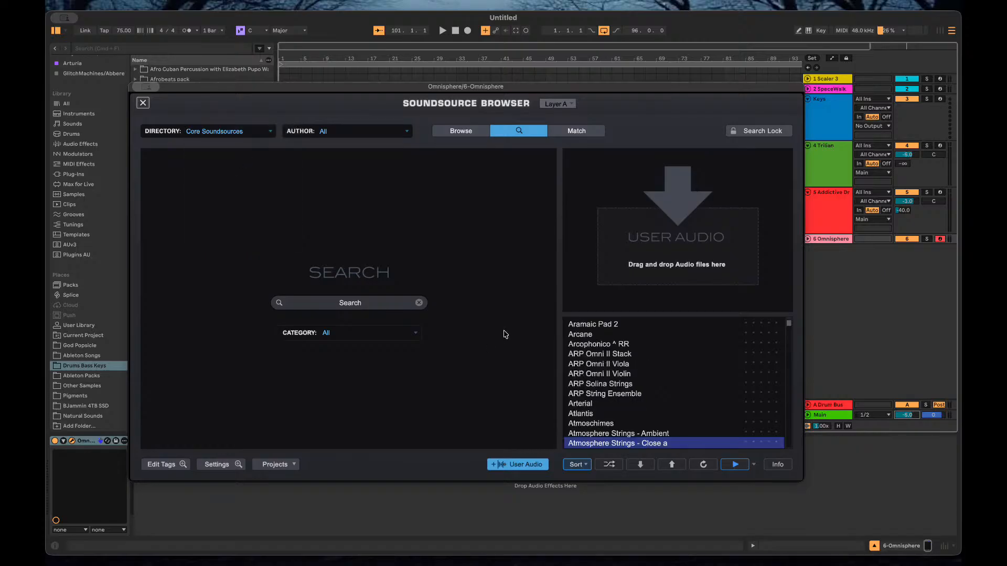
scroll(616, 380, "down", 3)
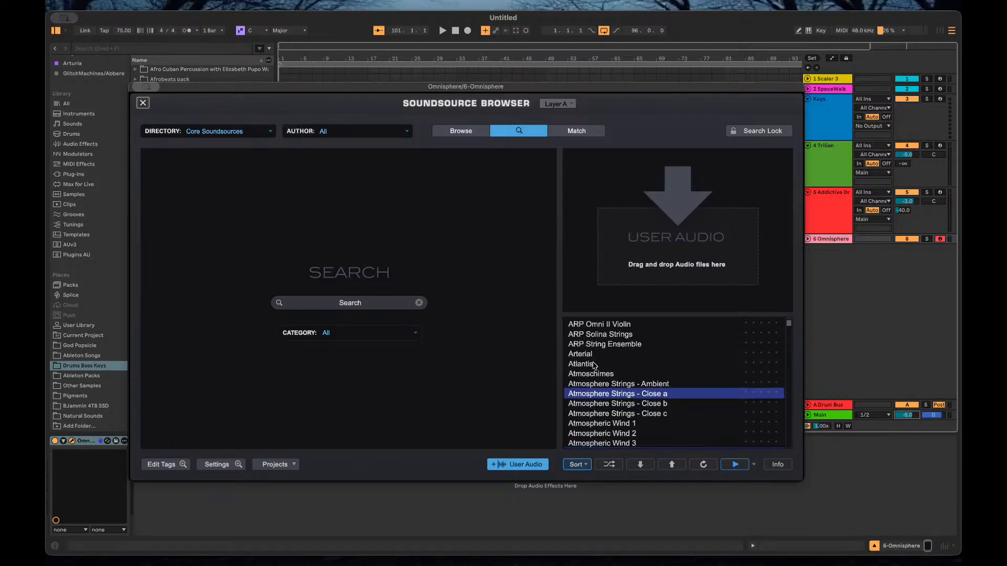
scroll(678, 389, "down", 1)
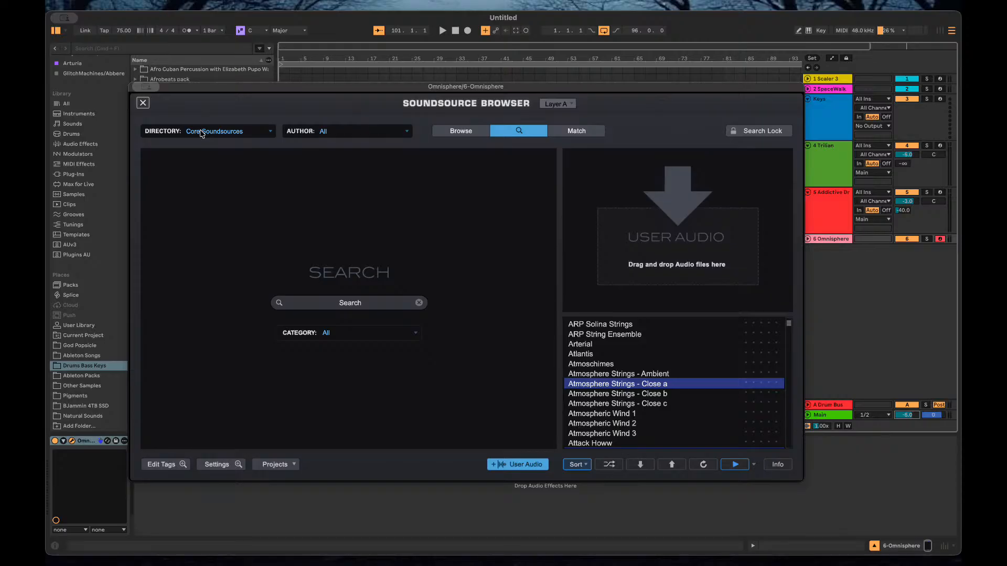
left_click(227, 132)
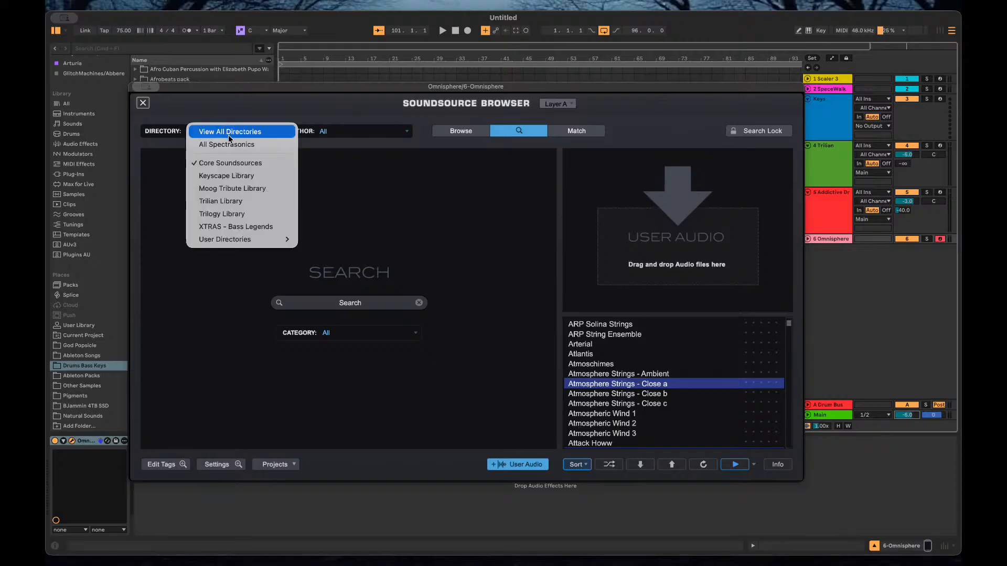
left_click(237, 166)
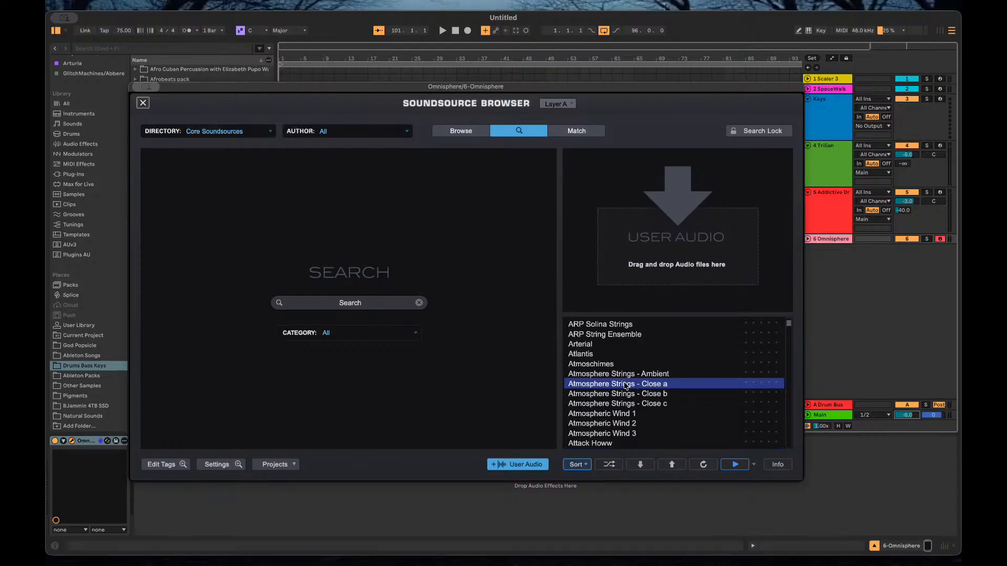
Audition the Atmosphere Strings Ambient and Close a soundsources, and load Atmosphere Strings - Close b into layer A.
scroll(619, 417, "down", 5)
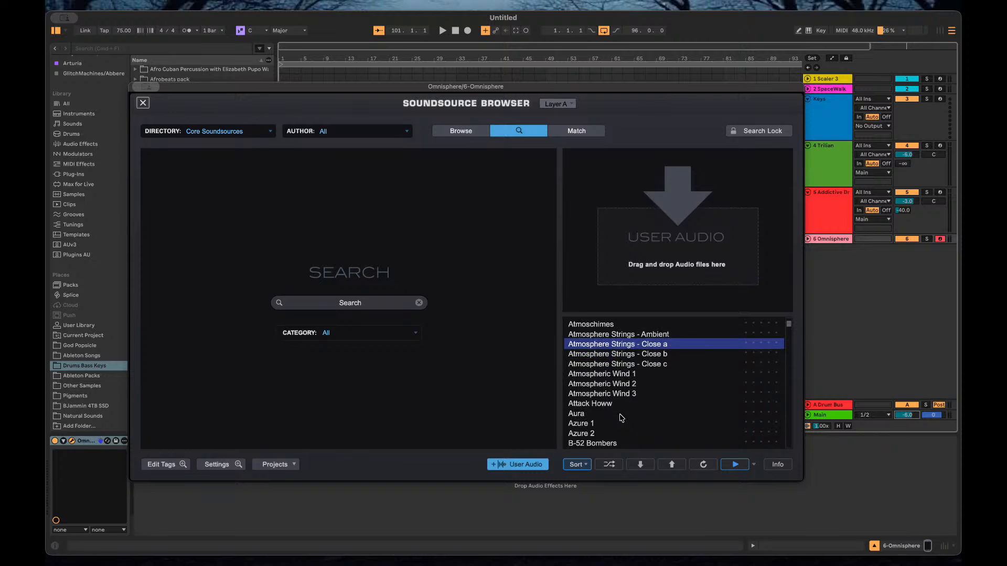
scroll(623, 416, "down", 4)
scroll(624, 409, "up", 6)
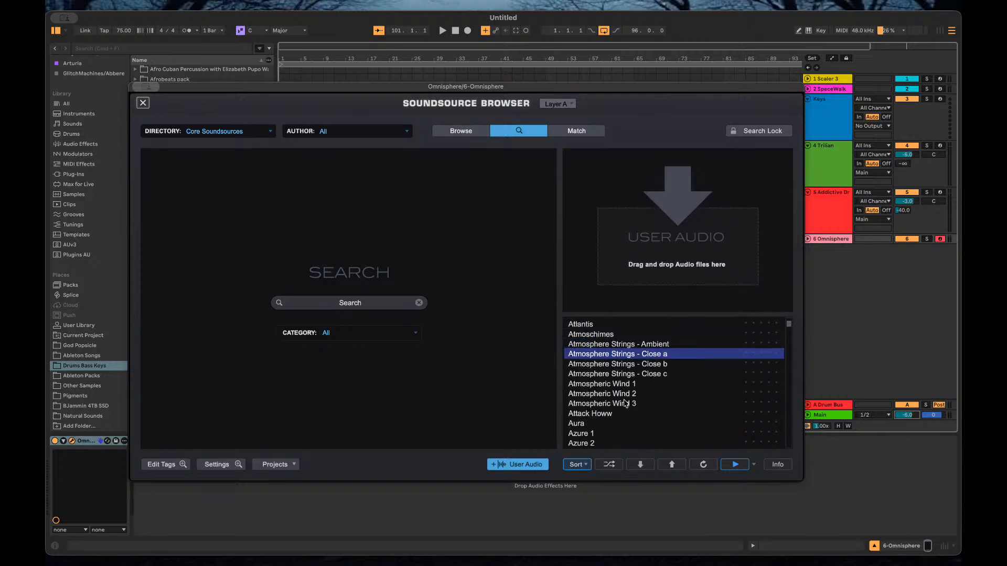
left_click(620, 346)
left_click(631, 356)
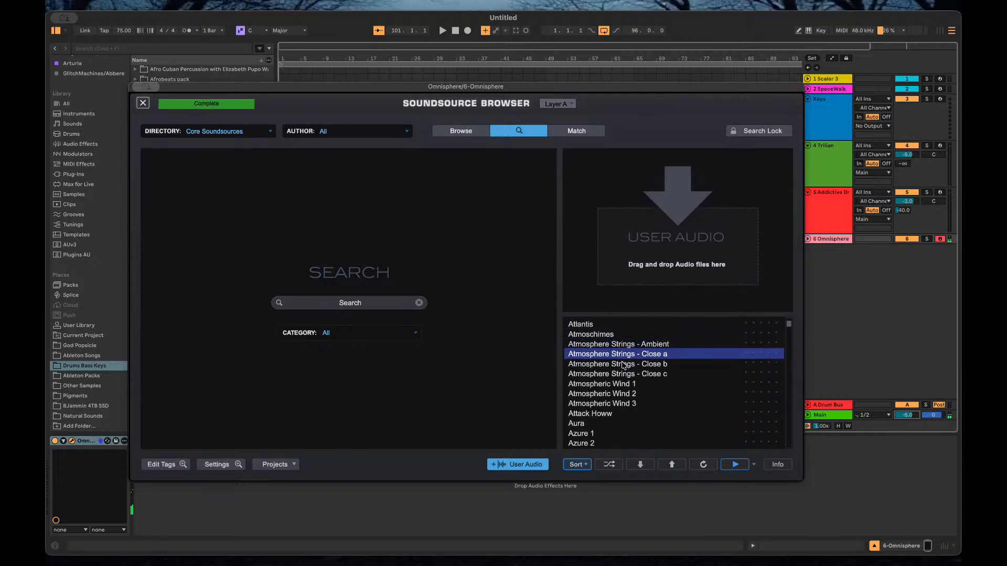
left_click(620, 366)
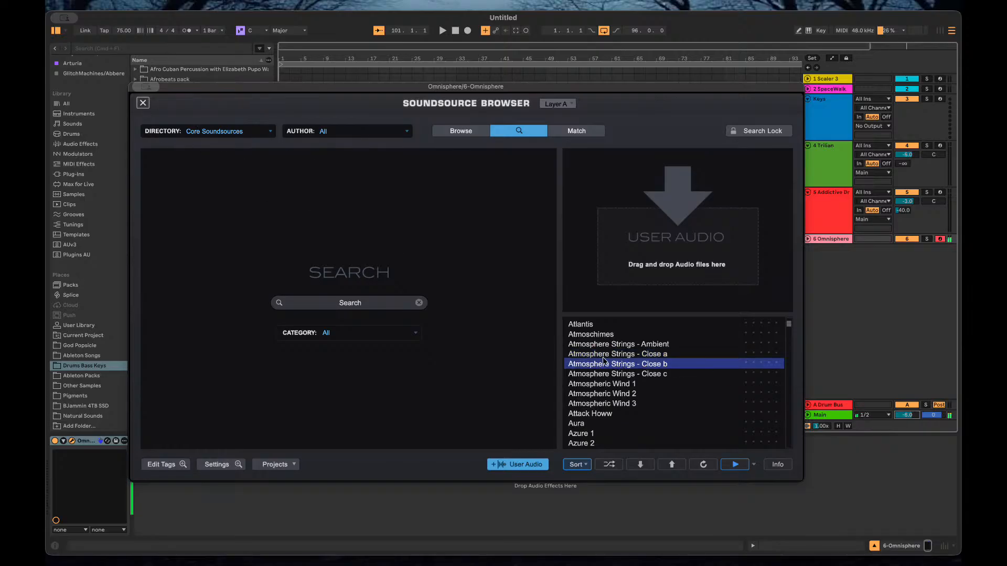
left_click(142, 103)
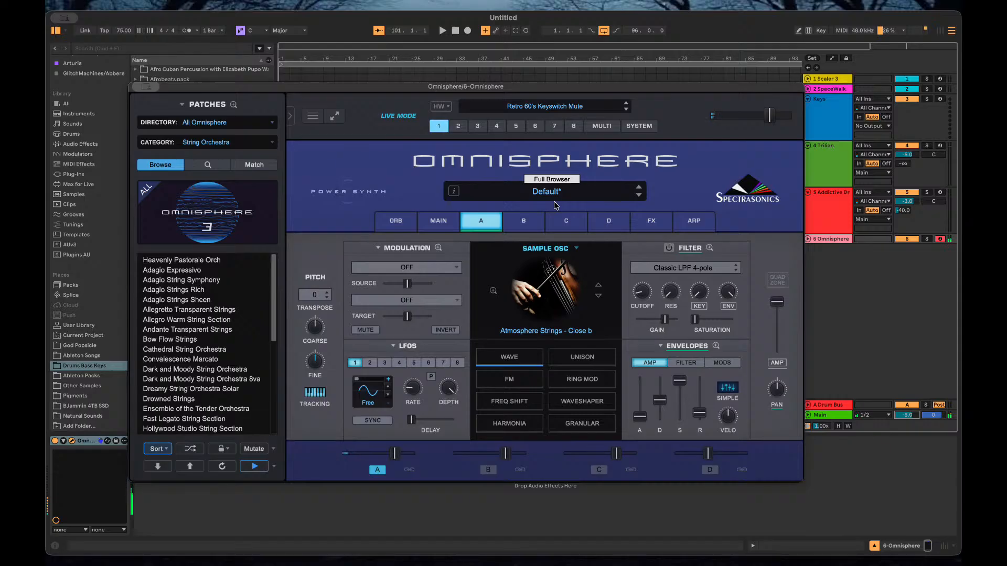
Activate layer B with the RS-09 Organs synth waveform from the Retro analog timbres and lower the layer's level.
left_click(540, 231)
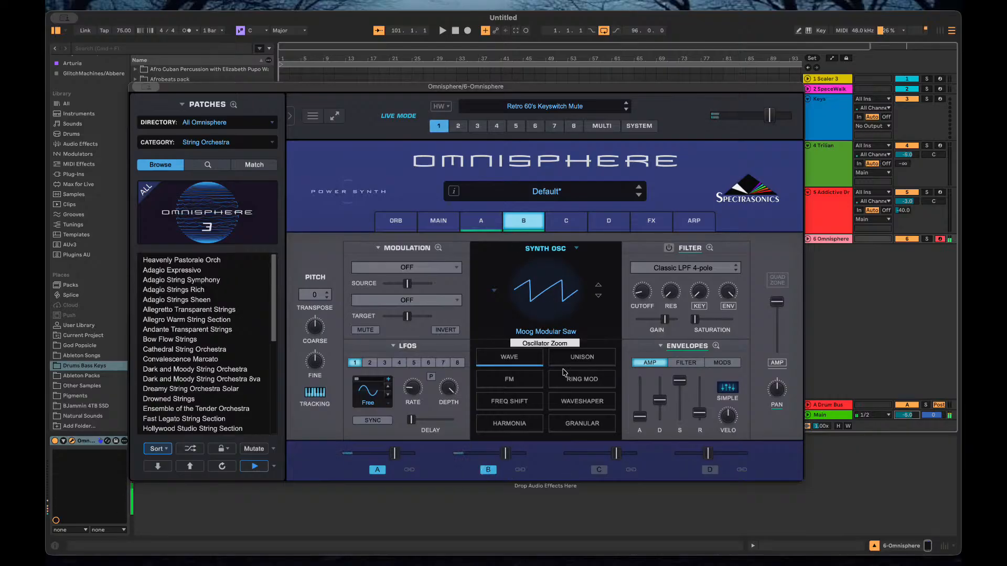
left_click(544, 309)
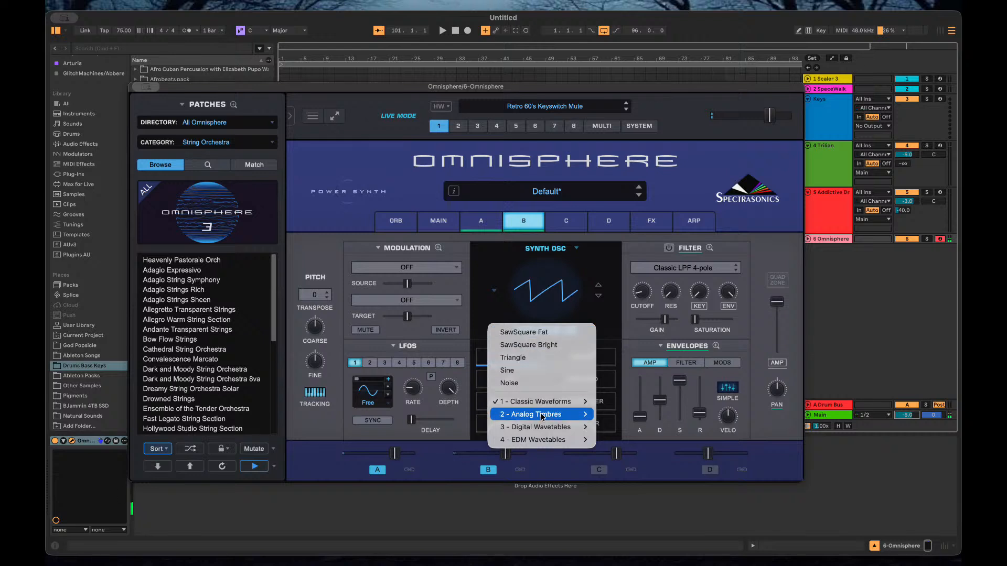
mouse_move(559, 419)
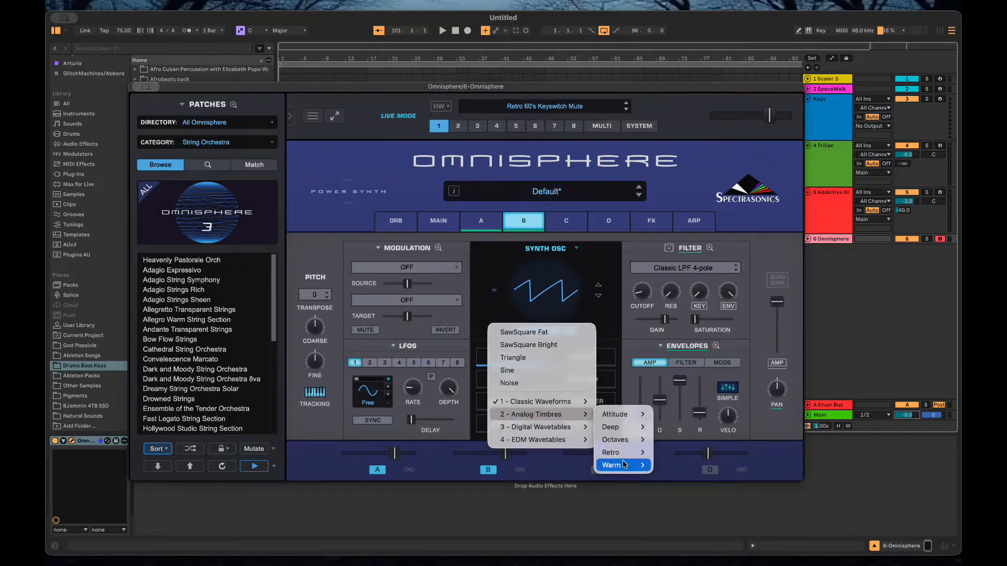
mouse_move(624, 460)
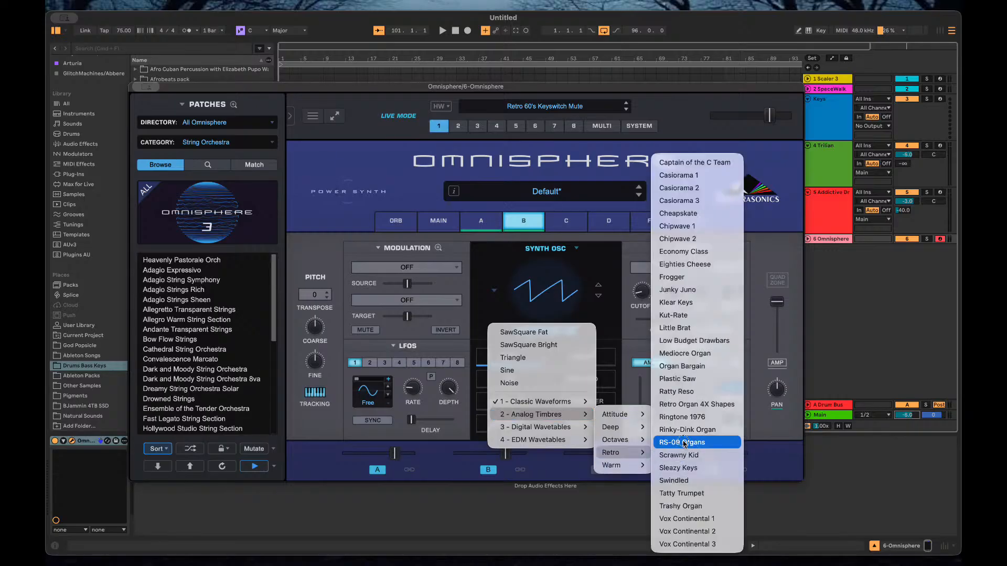
left_click(682, 442)
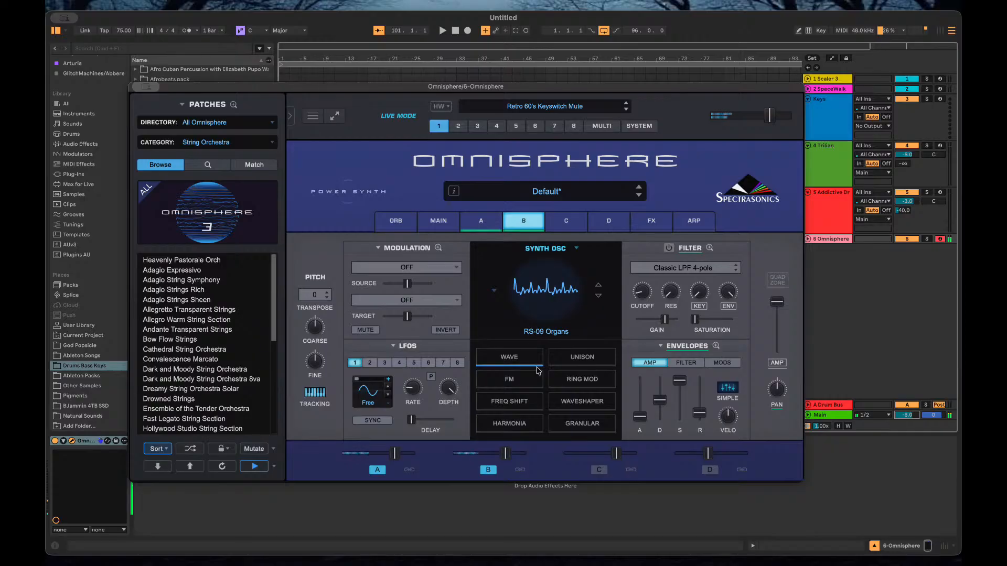
left_click_drag(505, 453, 468, 460)
Initialize the patch and switch layer A's oscillator from synth to sample.
left_click(481, 223)
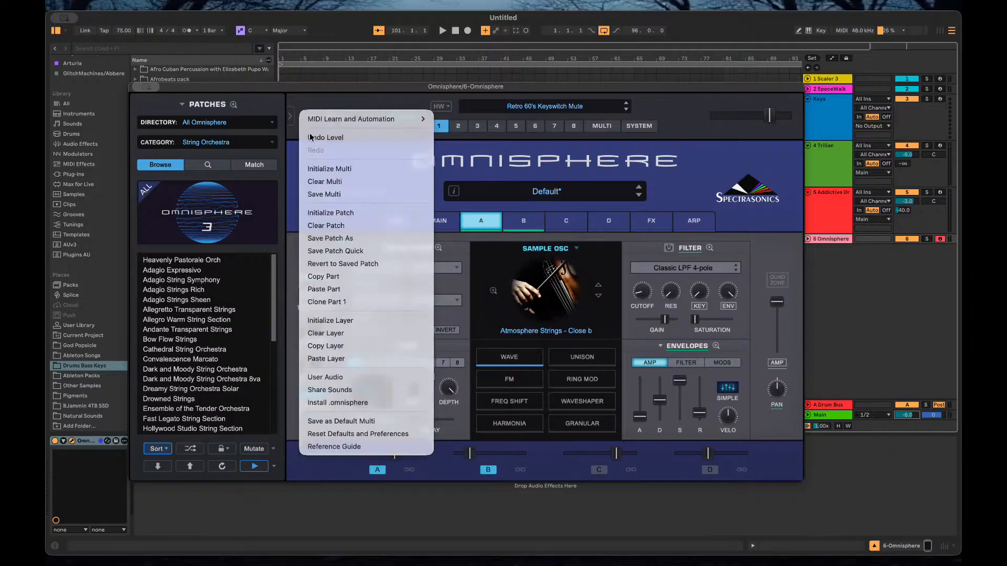
left_click(313, 117)
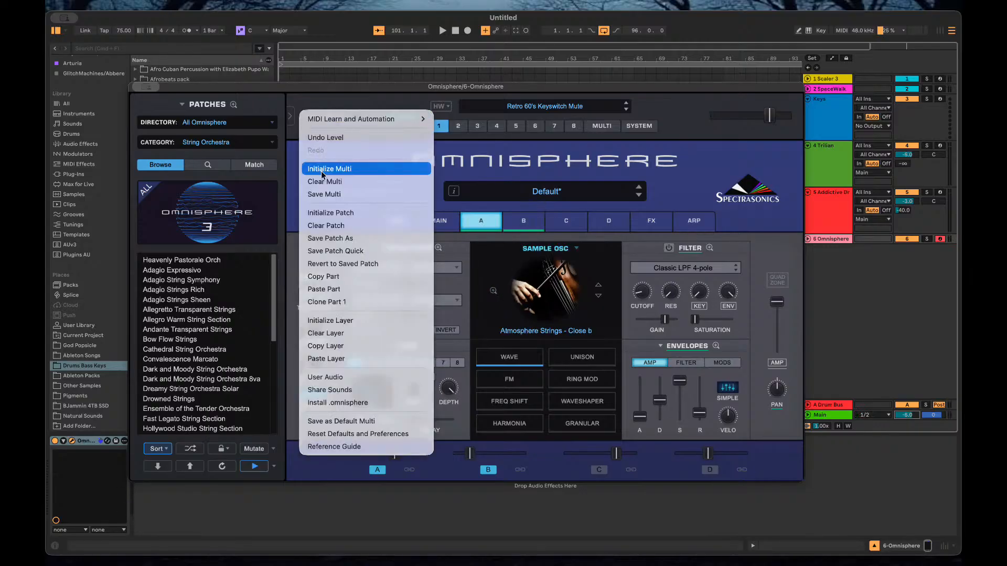
left_click(343, 215)
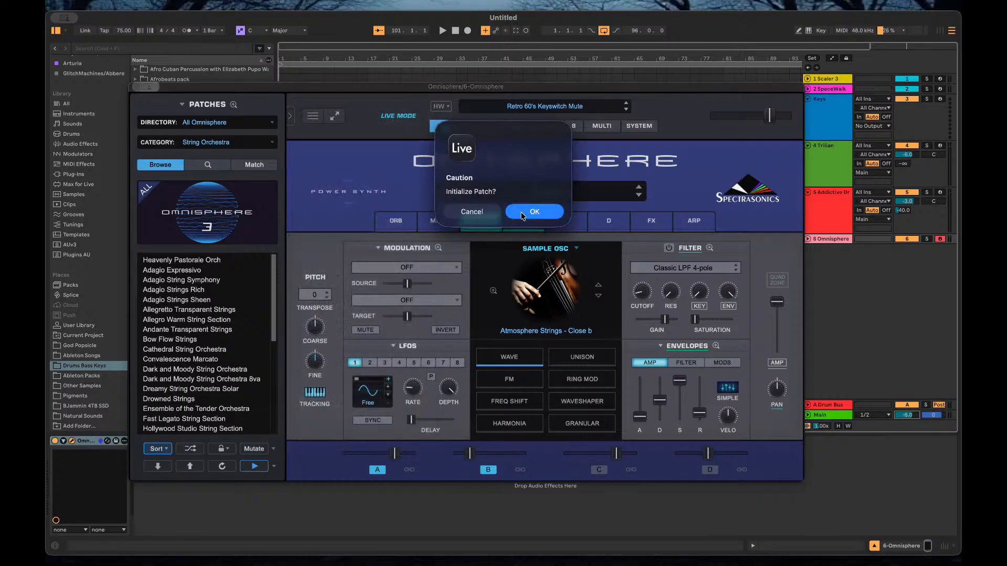
left_click(521, 216)
left_click(474, 217)
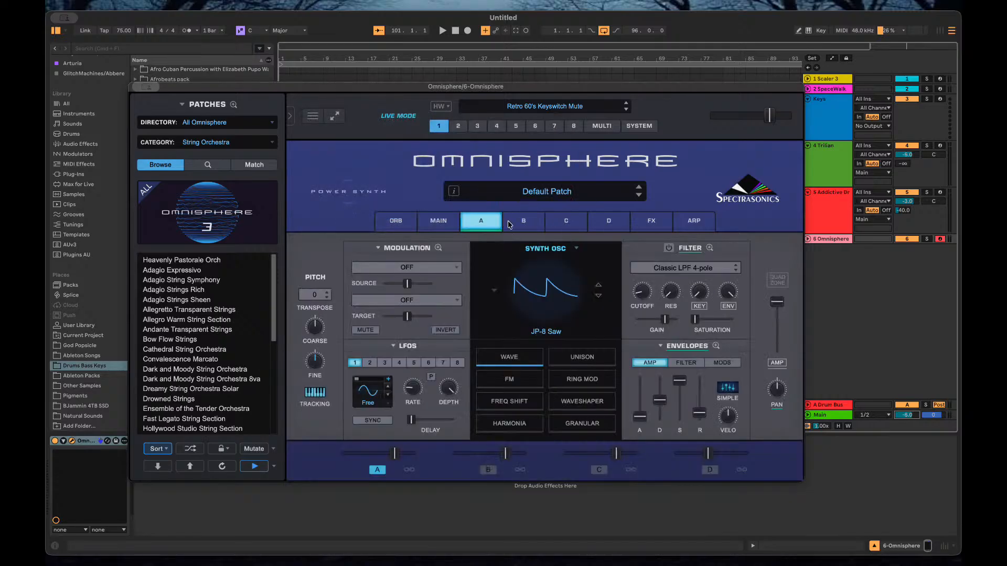
left_click(509, 222)
left_click(556, 227)
left_click(475, 223)
left_click(543, 248)
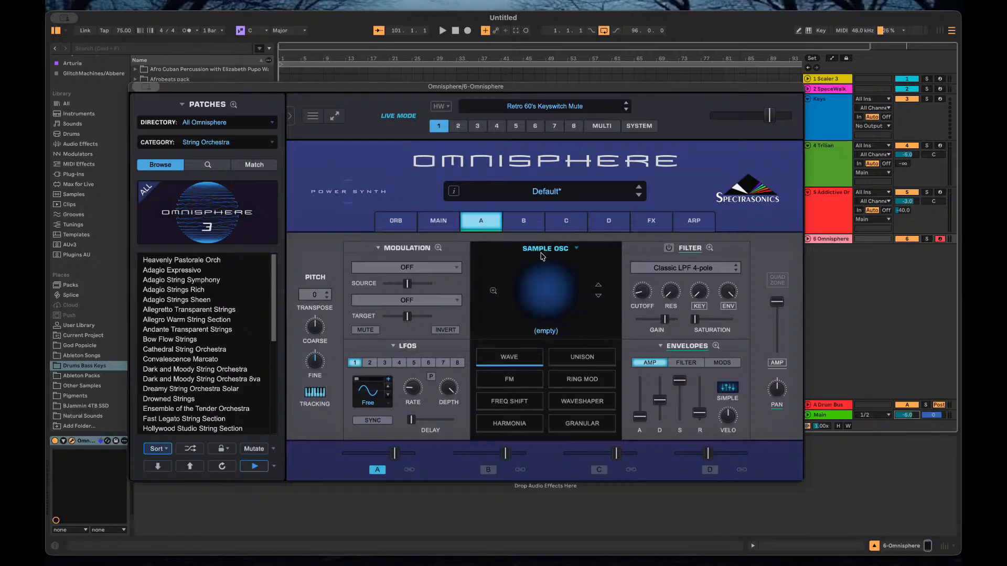
Look through the Core Soundsources for layer A and search them for "cello".
left_click(547, 299)
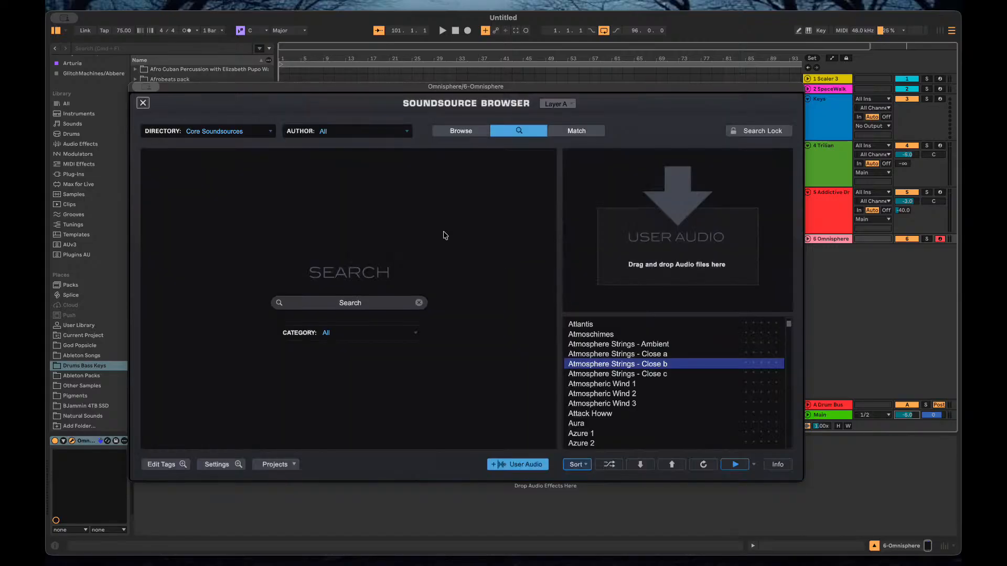
left_click(227, 135)
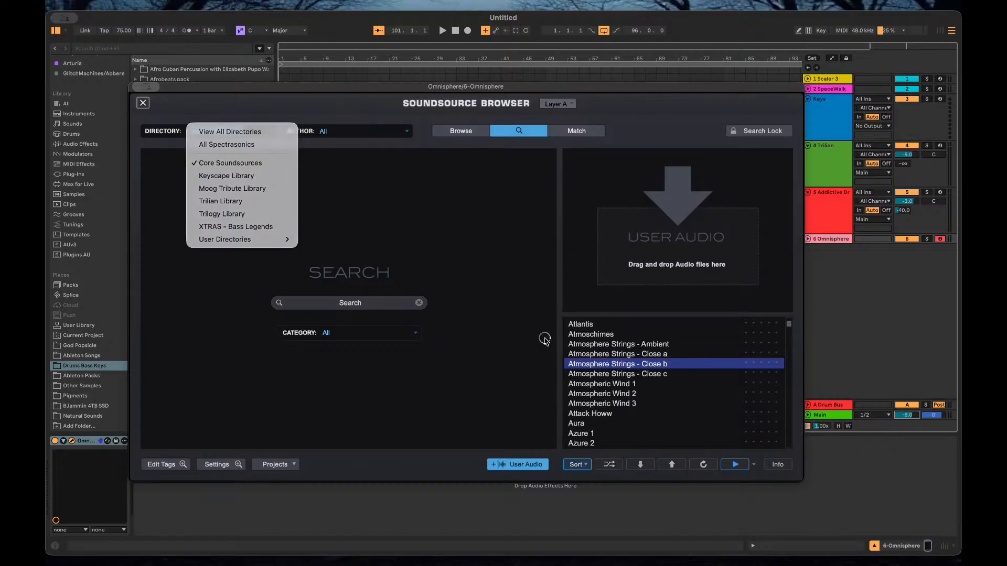
left_click(664, 386)
scroll(665, 386, "down", 3)
scroll(670, 382, "down", 10)
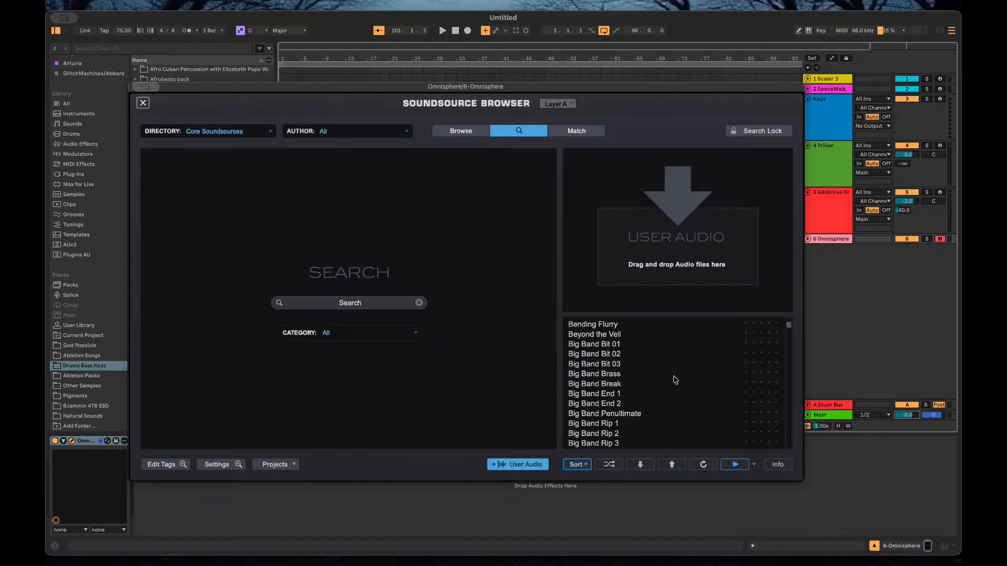
scroll(675, 378, "down", 4)
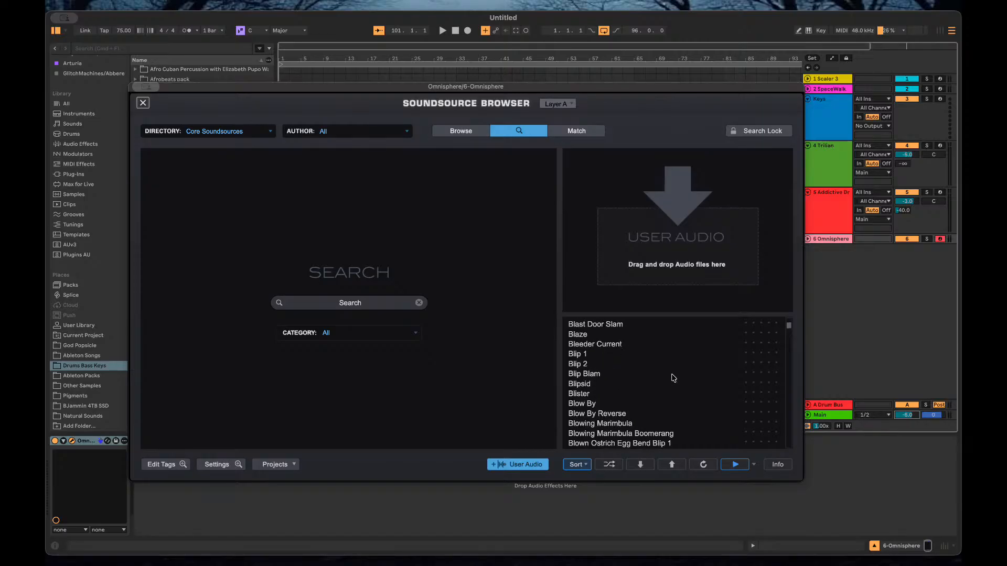
scroll(597, 389, "down", 1)
left_click(323, 306)
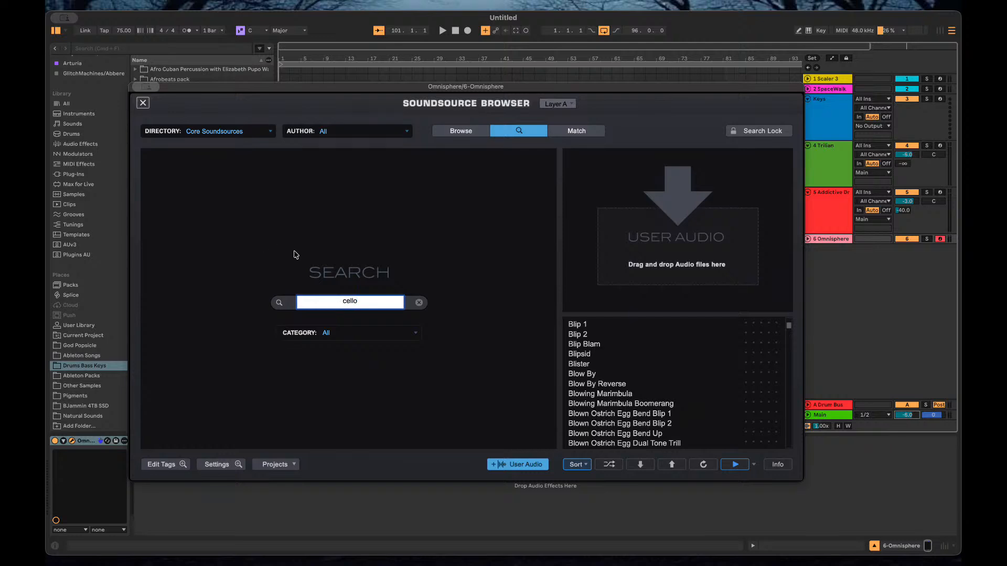
key("Return")
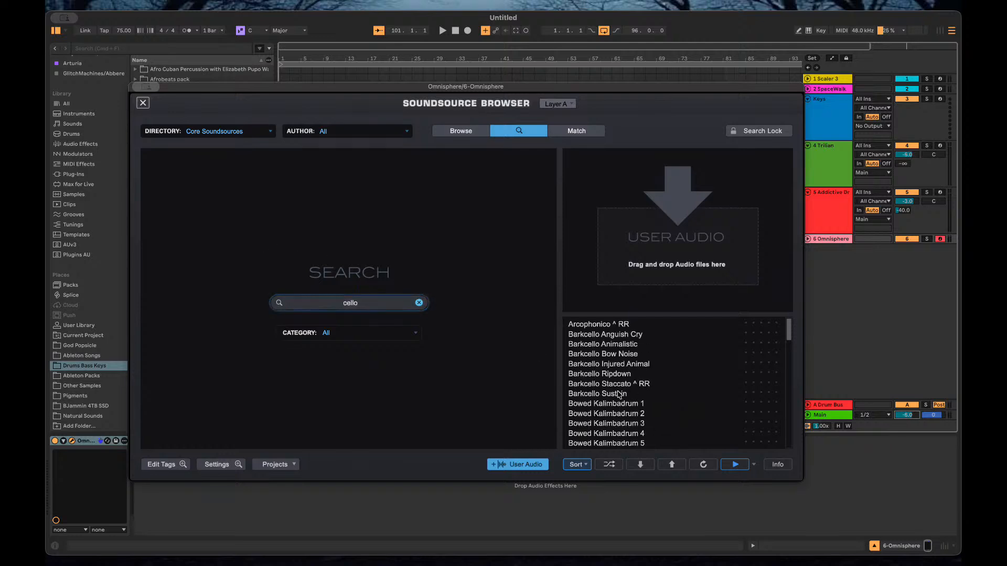
Audition several Barkcello and Bowed soundsources, and load Bowed KDM Snore 1 into layer A.
left_click(603, 345)
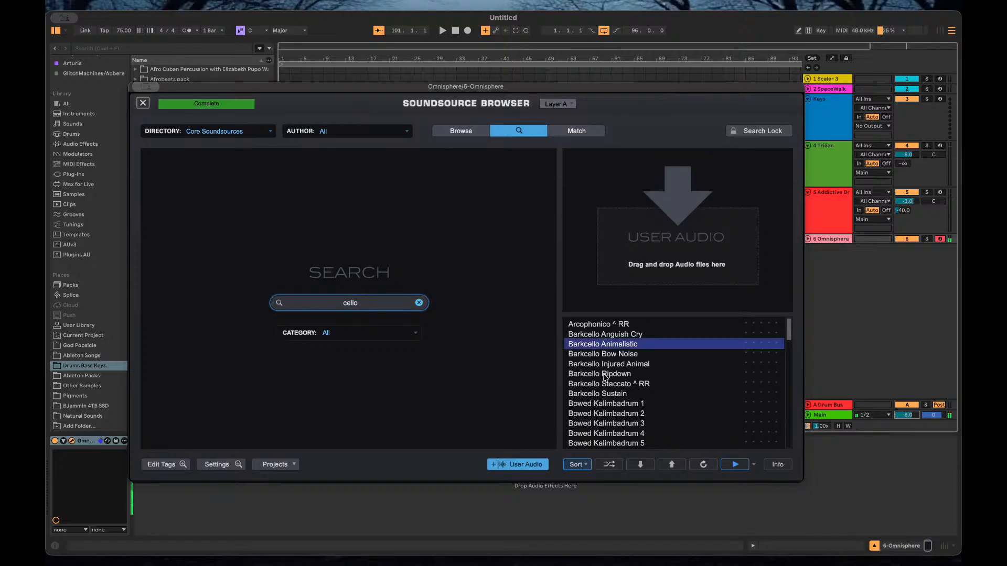
left_click(604, 374)
left_click(618, 414)
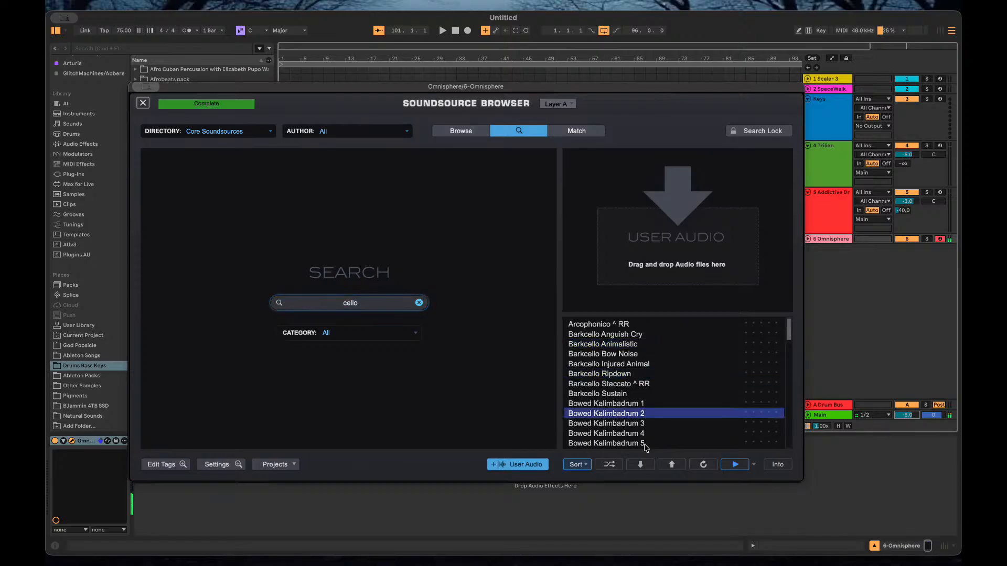
scroll(646, 447, "down", 3)
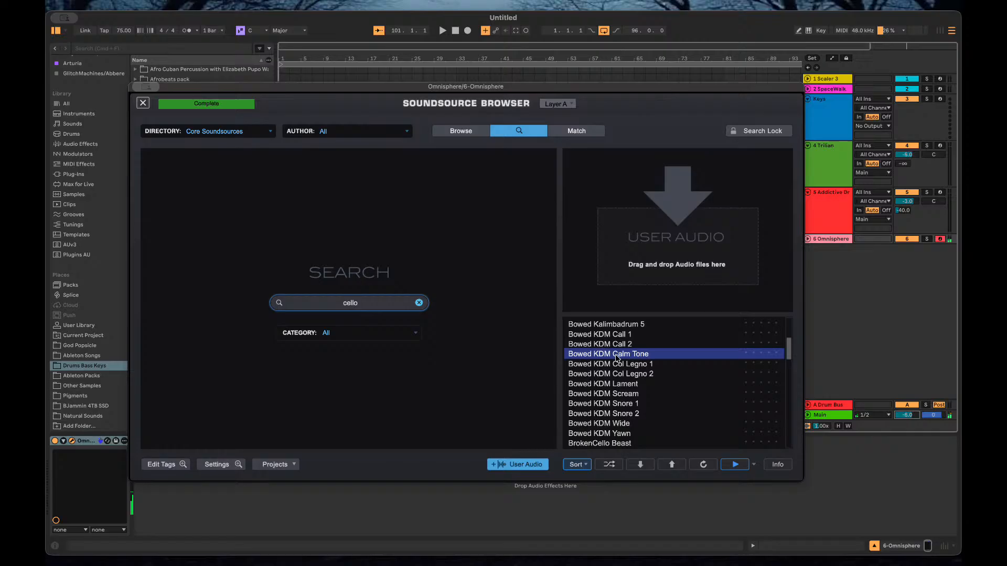
left_click(617, 394)
scroll(615, 424, "down", 1)
left_click(604, 374)
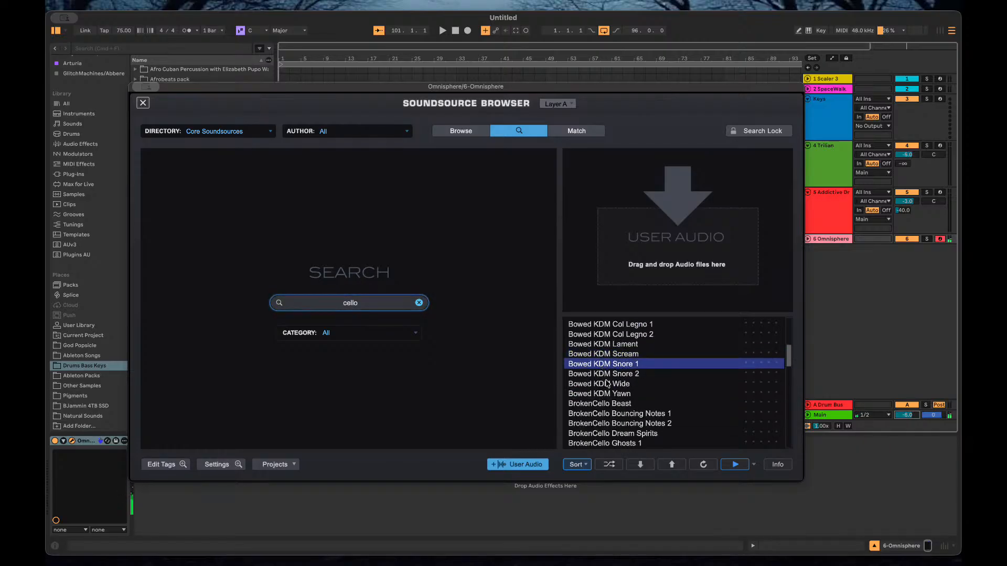
left_click(147, 104)
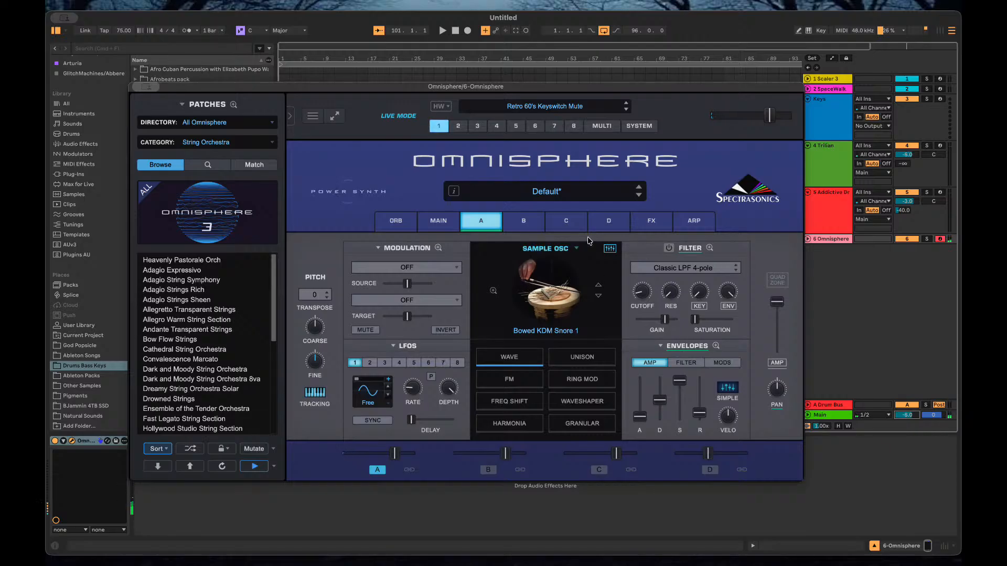
Examine the loaded soundsource's sublayers and edit options in Soundsource Zoom.
left_click(611, 252)
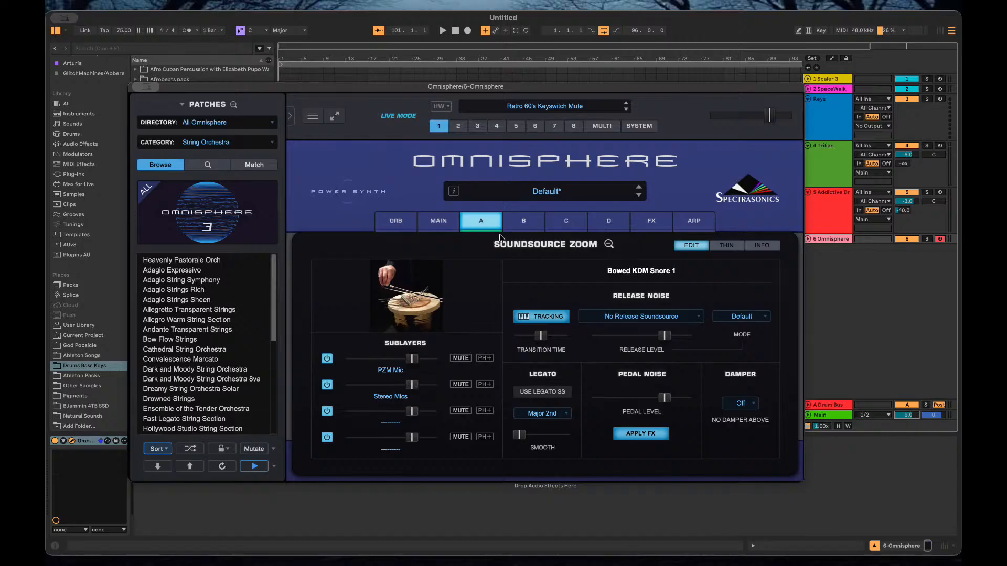
left_click(609, 245)
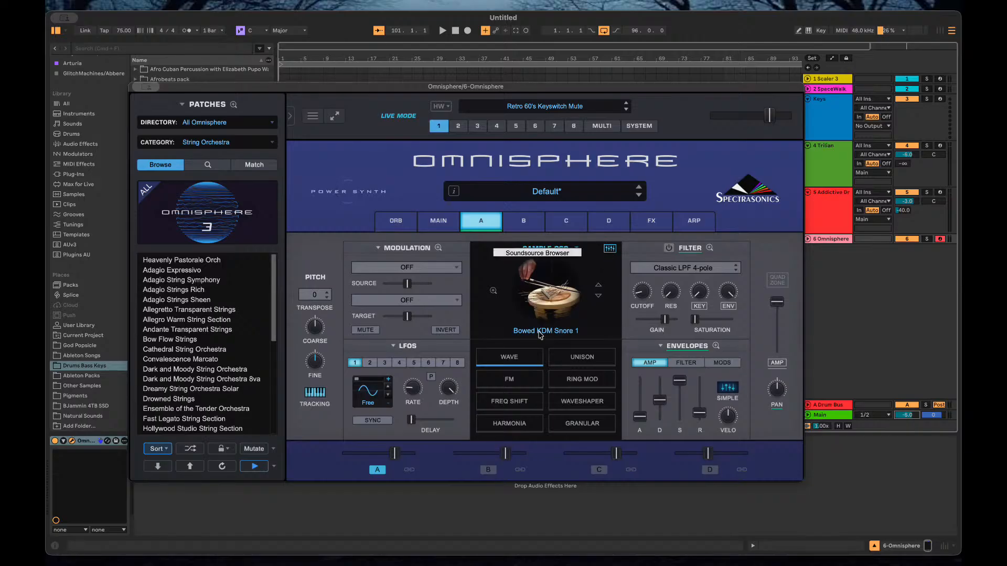
Enable Granular on layer A in Position mode, move the grain position to the waveform's tallest peak, and adjust intensity, smoothing and detuning.
left_click(575, 421)
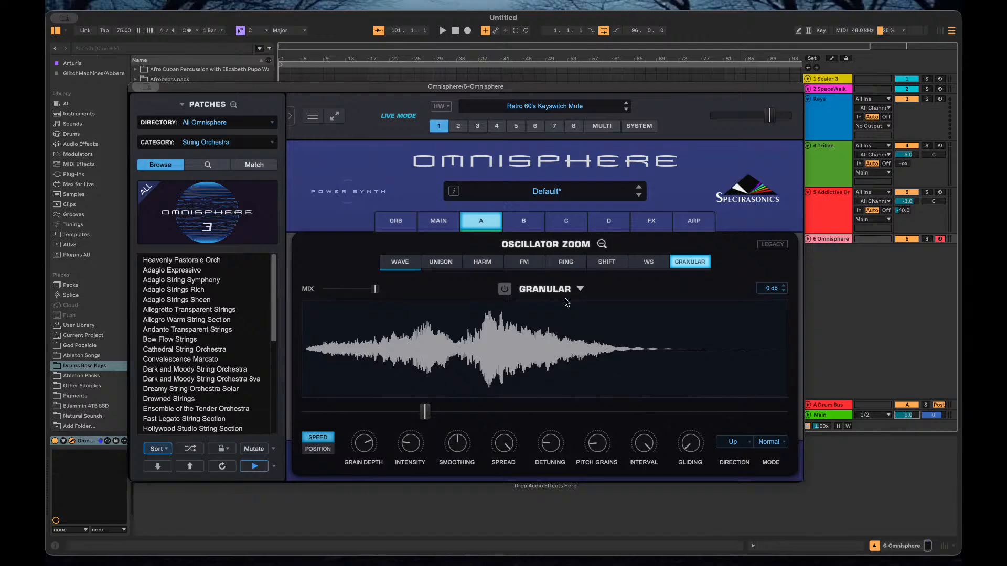
left_click(504, 289)
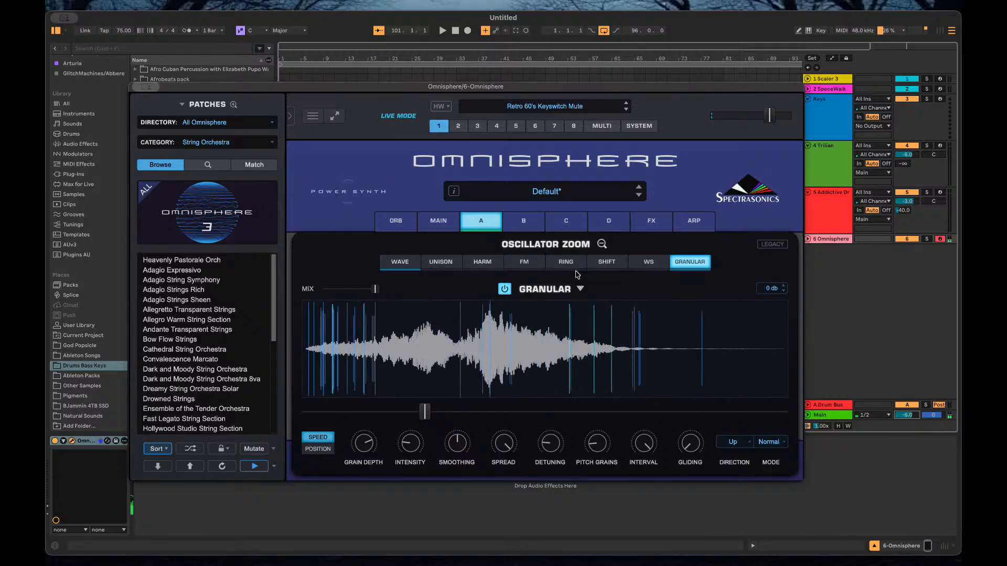
left_click(317, 449)
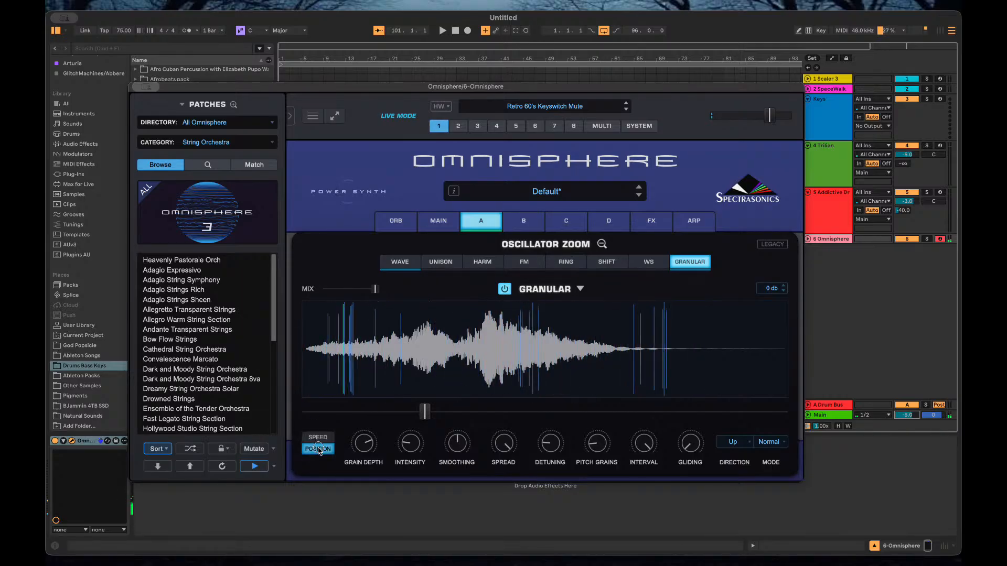
left_click_drag(425, 412, 492, 413)
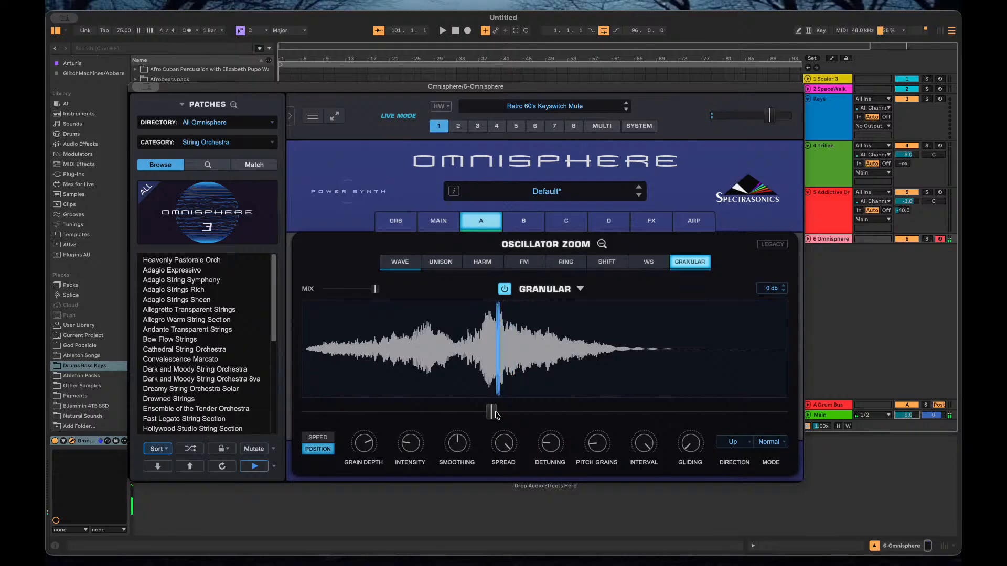
left_click_drag(410, 447, 465, 443)
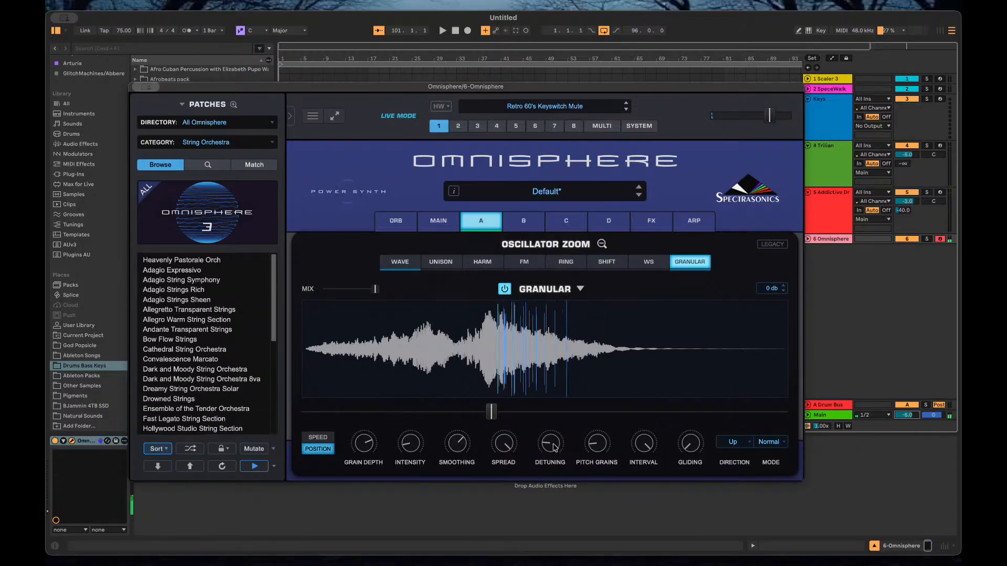
left_click_drag(552, 441, 555, 430)
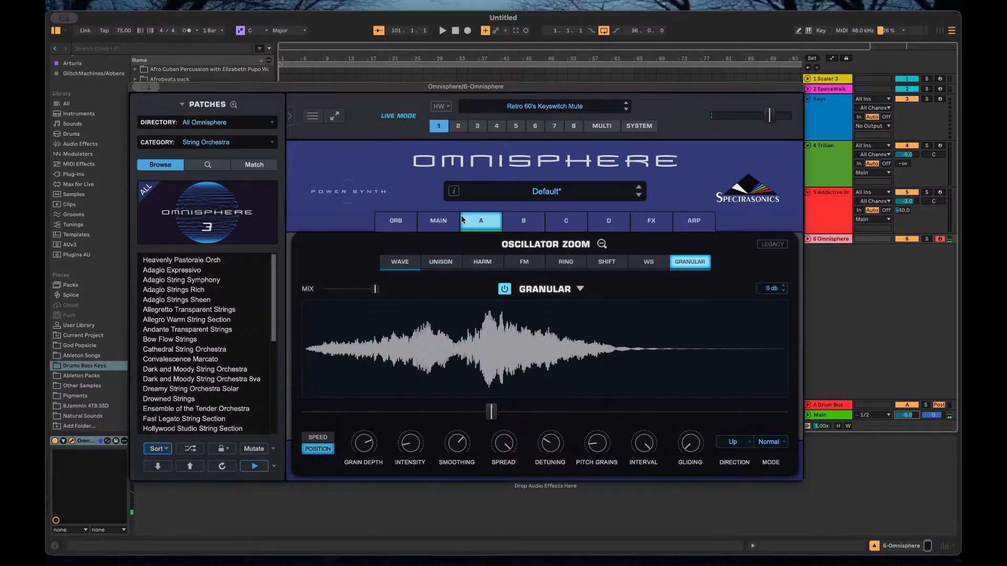
Reset to a fresh initialized patch and set layer A to an empty sample oscillator.
left_click(310, 117)
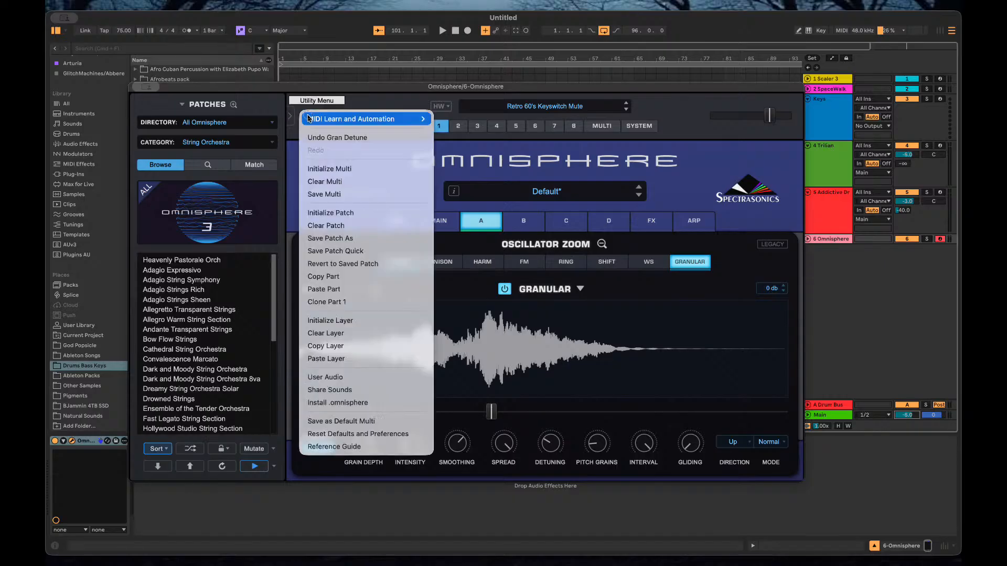
left_click(344, 213)
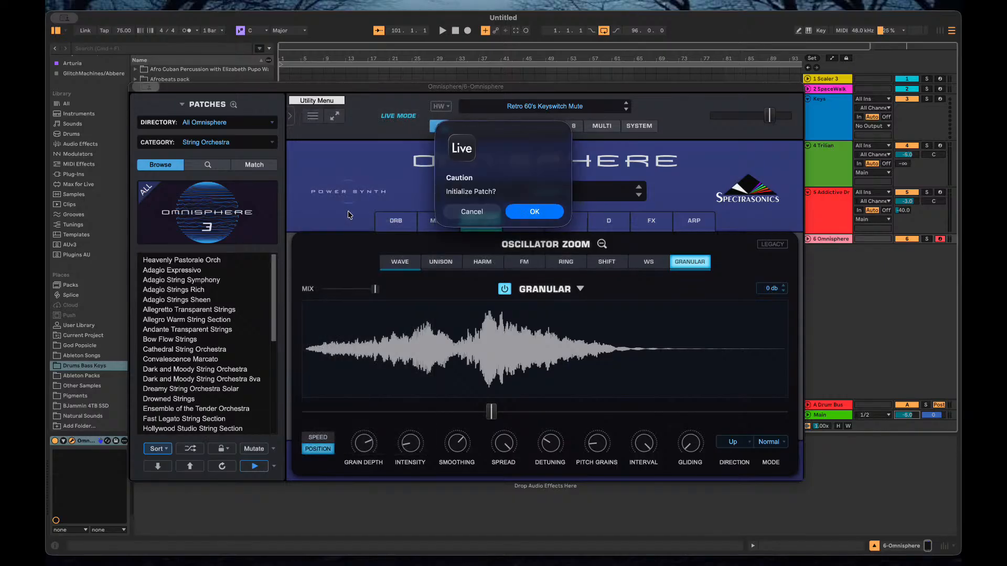
left_click(523, 215)
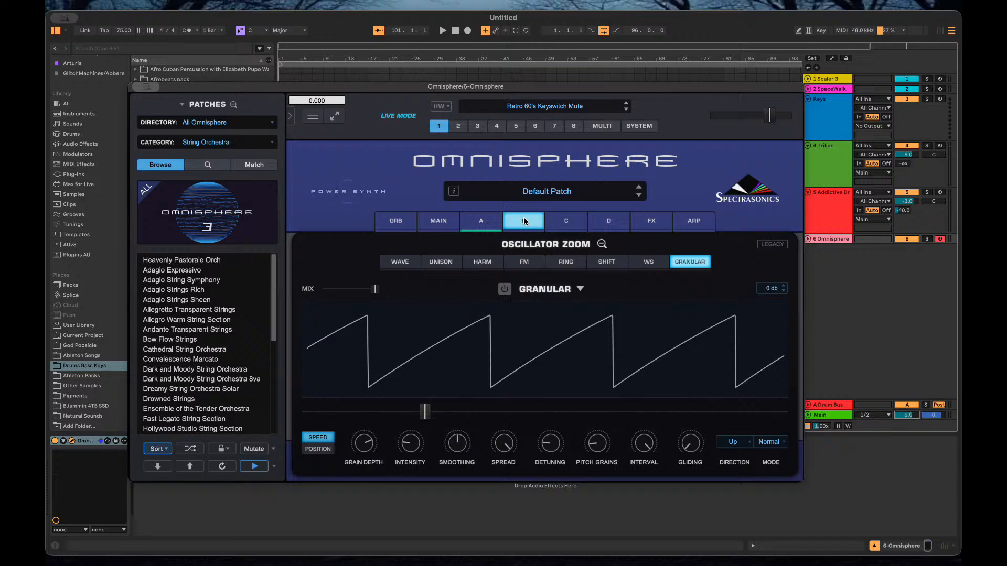
left_click(481, 220)
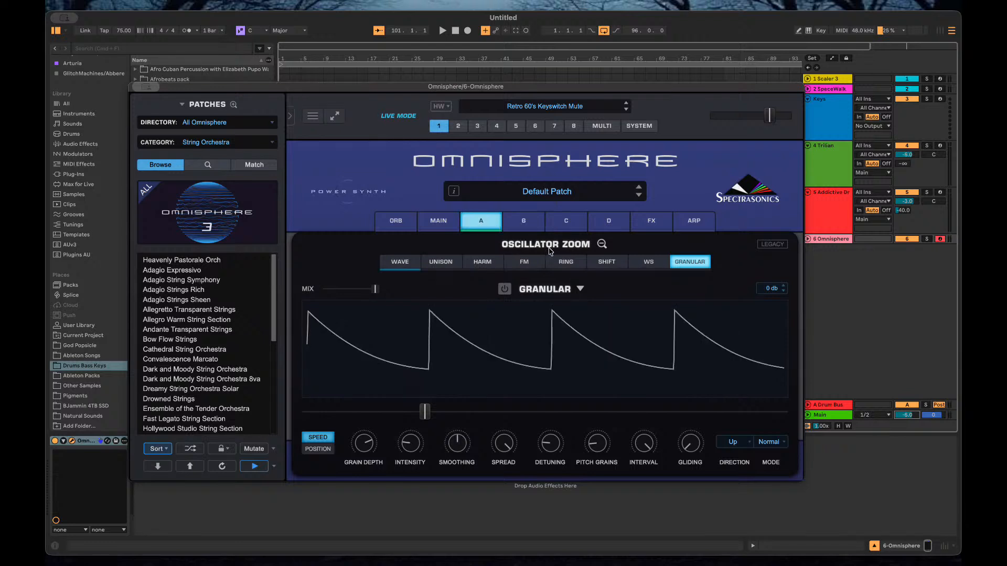
left_click(604, 244)
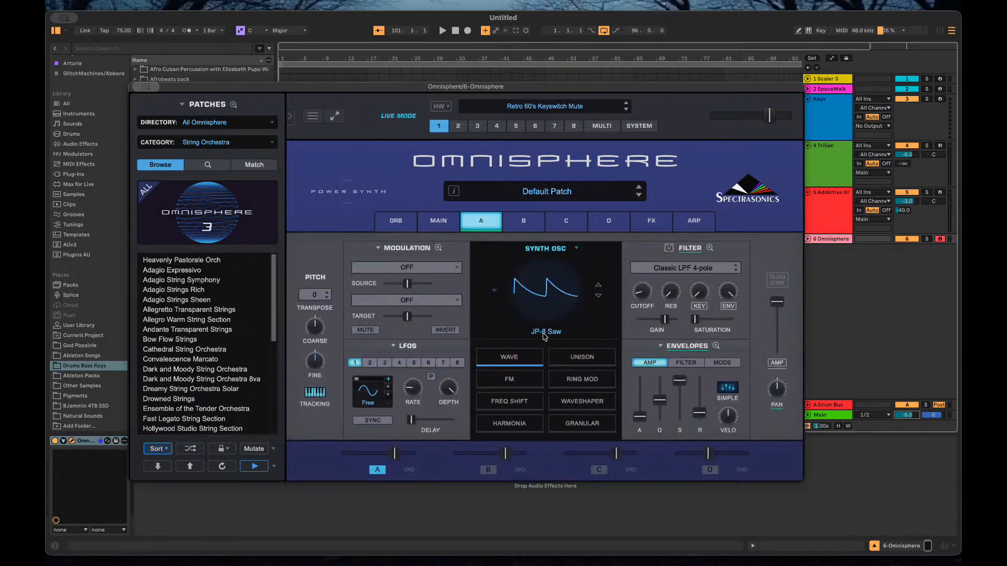
left_click(546, 250)
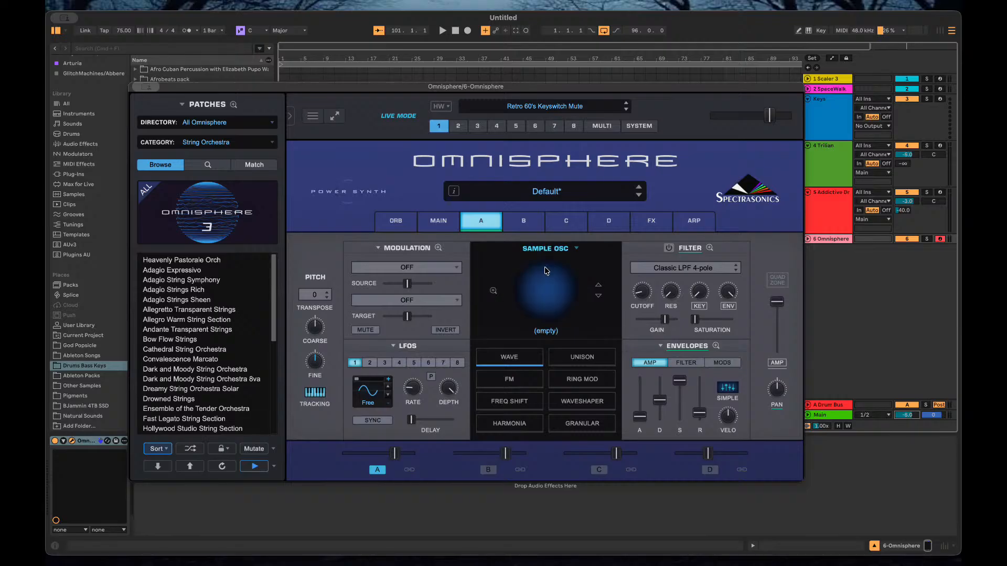
Search the core soundsources for layer A with the term "violin" and look through the matching entries.
left_click(551, 311)
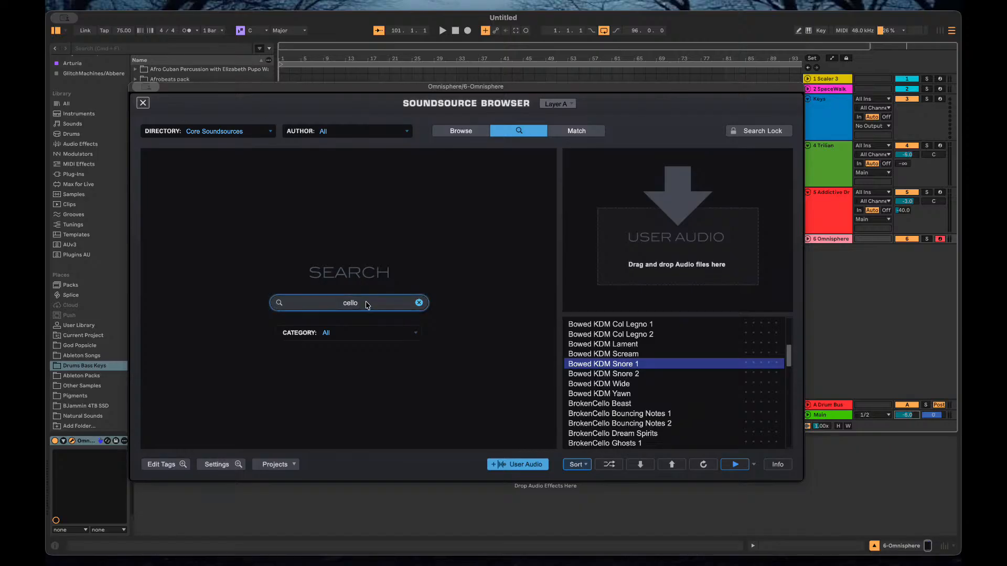
left_click(328, 298)
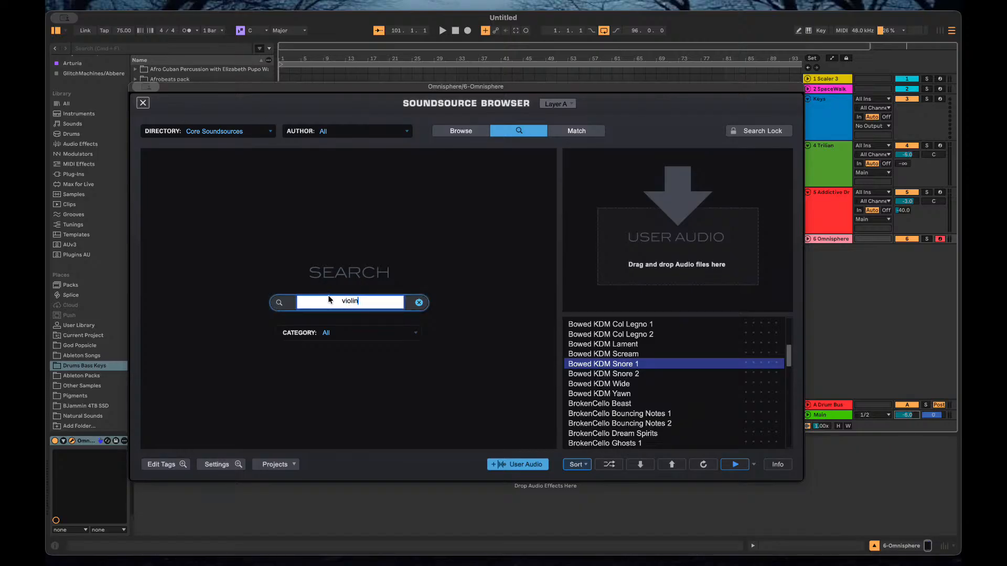
type("violin")
key("Return")
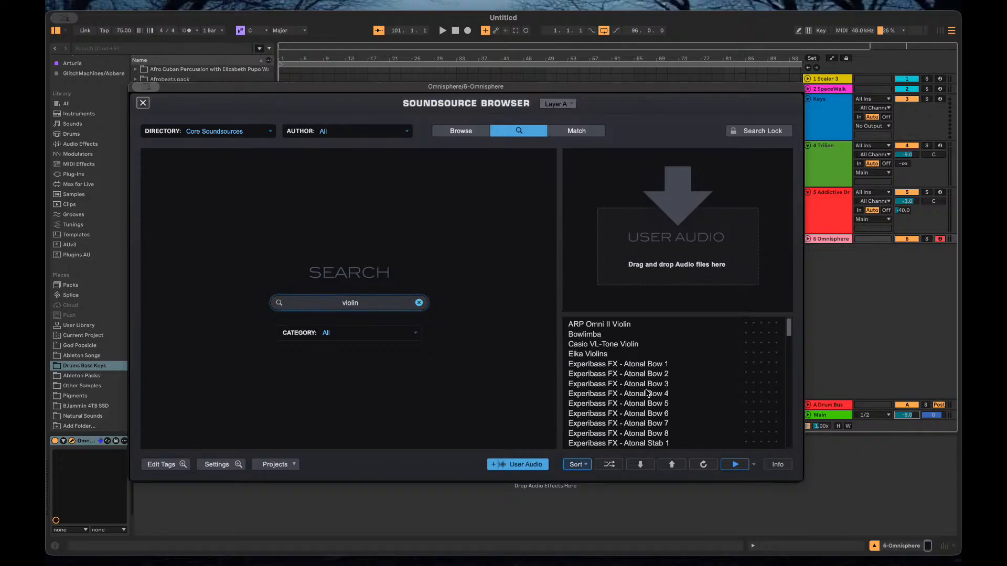
scroll(648, 398, "down", 1)
scroll(650, 407, "up", 1)
scroll(612, 367, "down", 3)
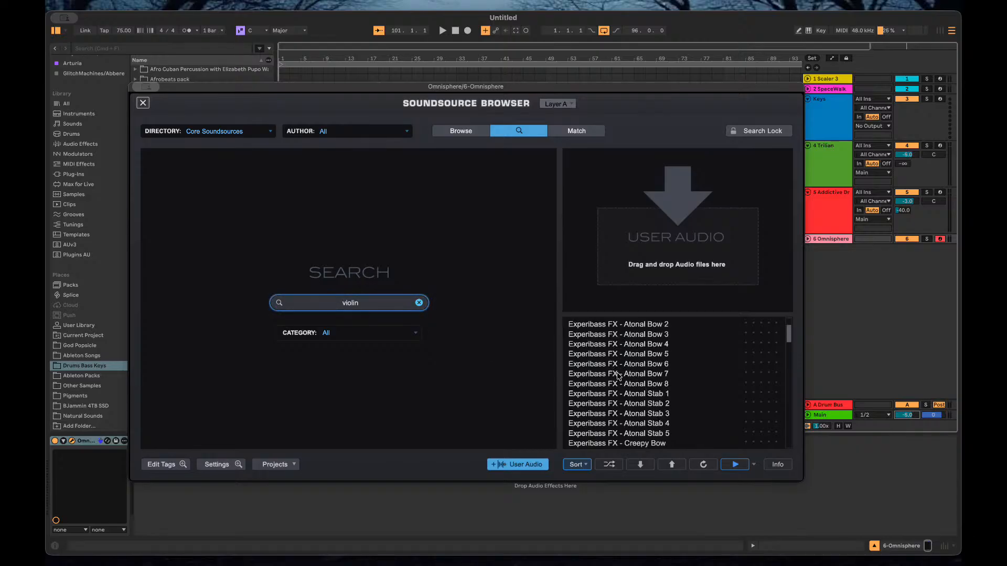
scroll(679, 347, "down", 3)
scroll(671, 353, "down", 12)
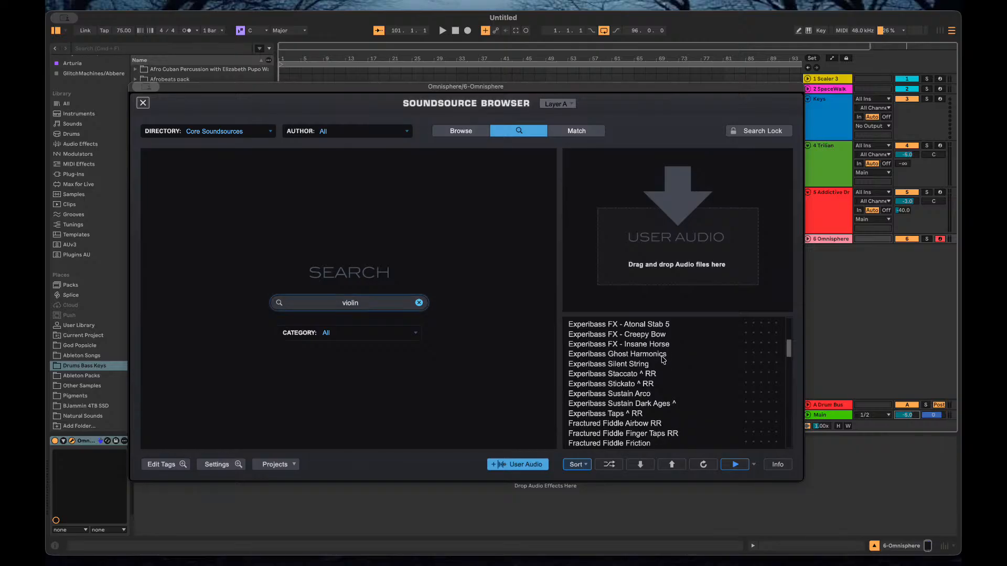
scroll(659, 362, "down", 2)
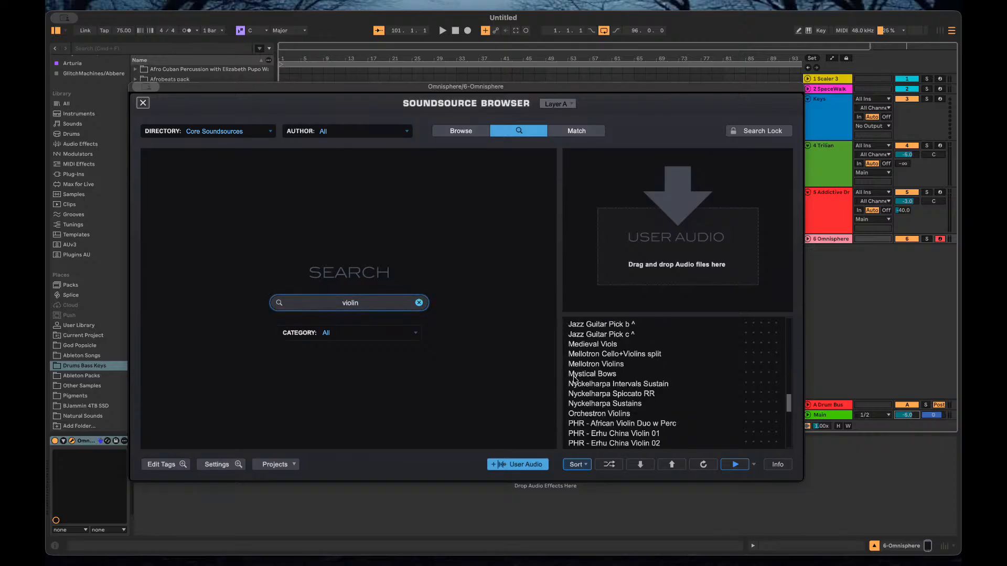
Load the Mellotron Violins soundsource into layer A and close the soundsource browser.
left_click(602, 367)
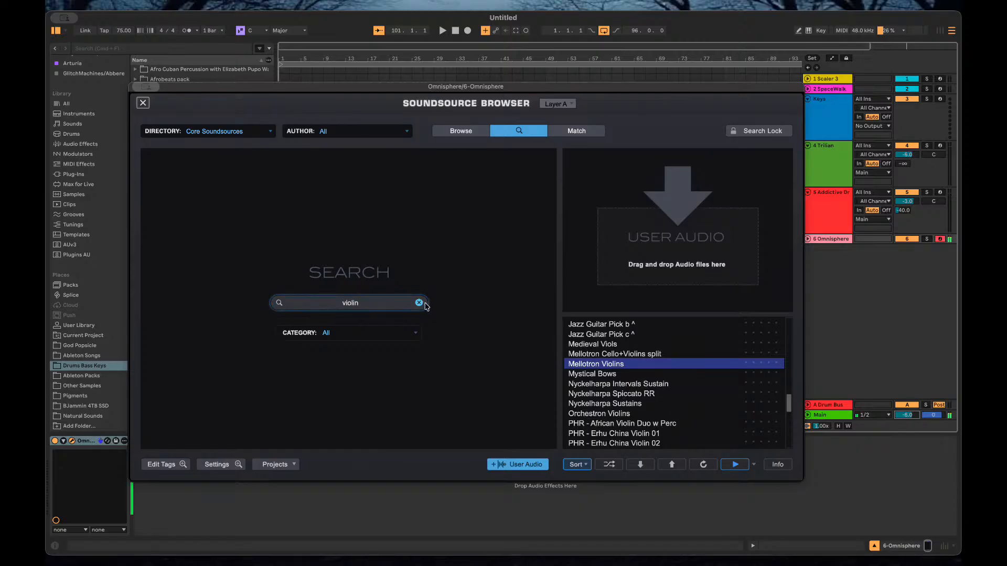
left_click(598, 365)
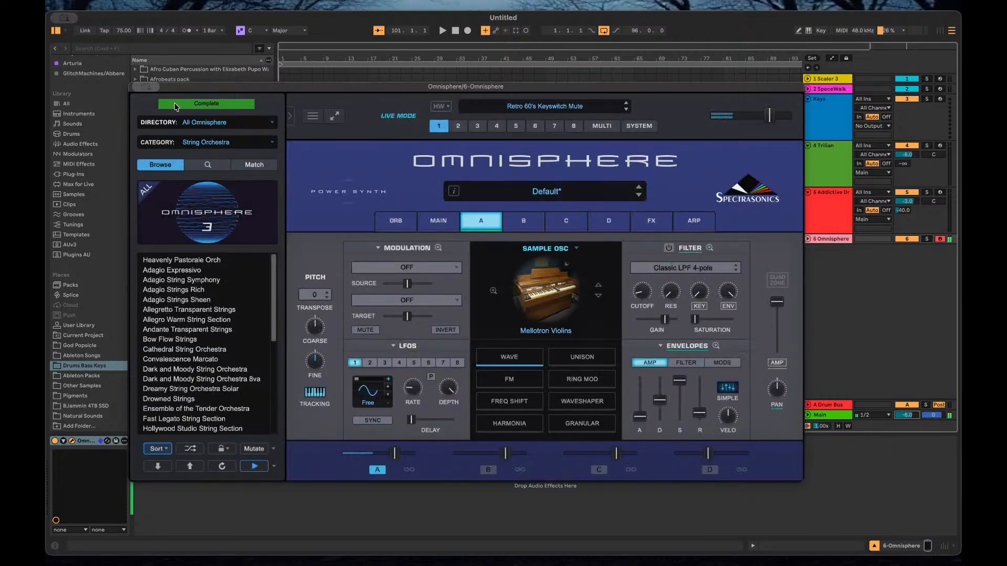
left_click(143, 103)
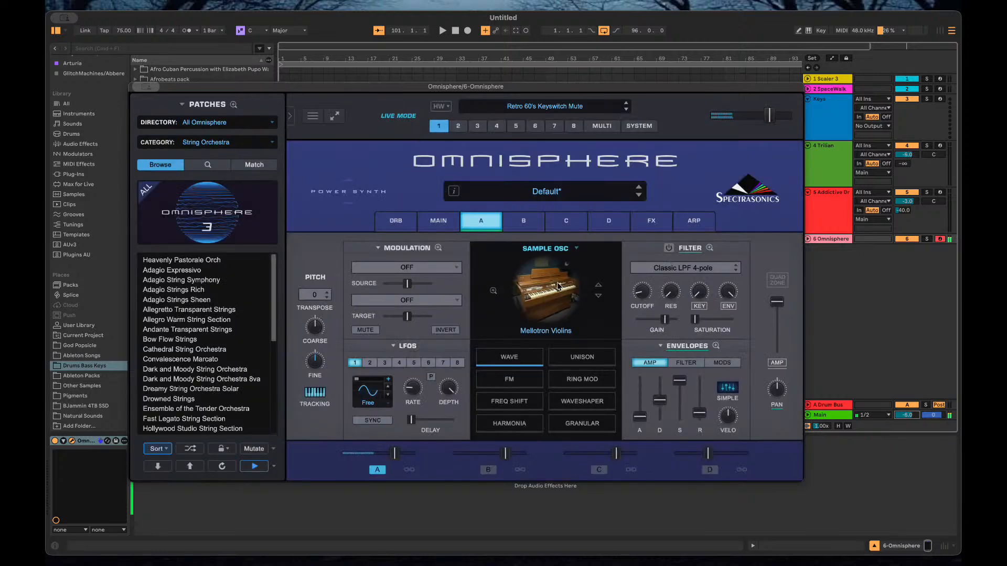
Open the soundsource browser for layer B and restrict the directory to Core Soundsources.
left_click(525, 222)
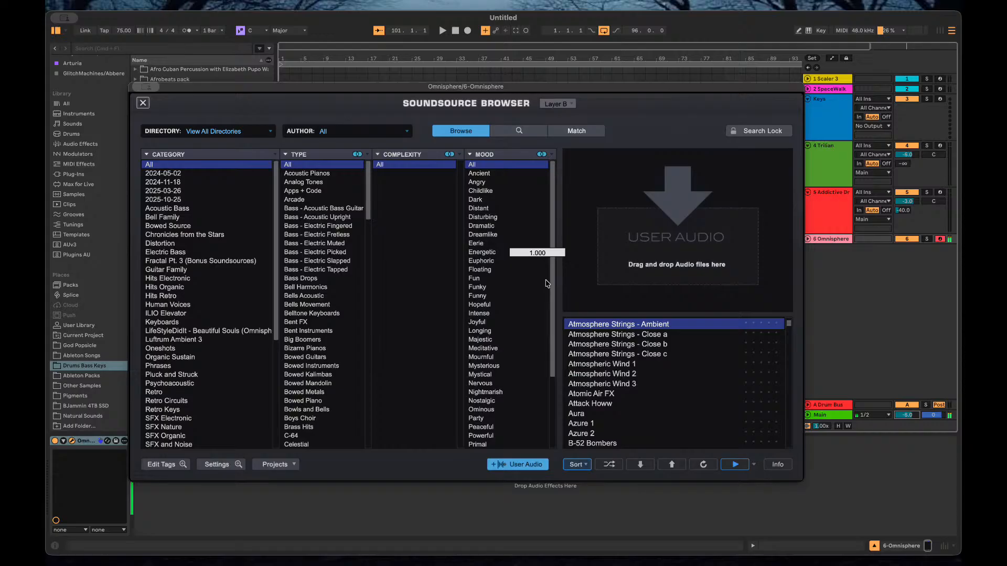
left_click(546, 278)
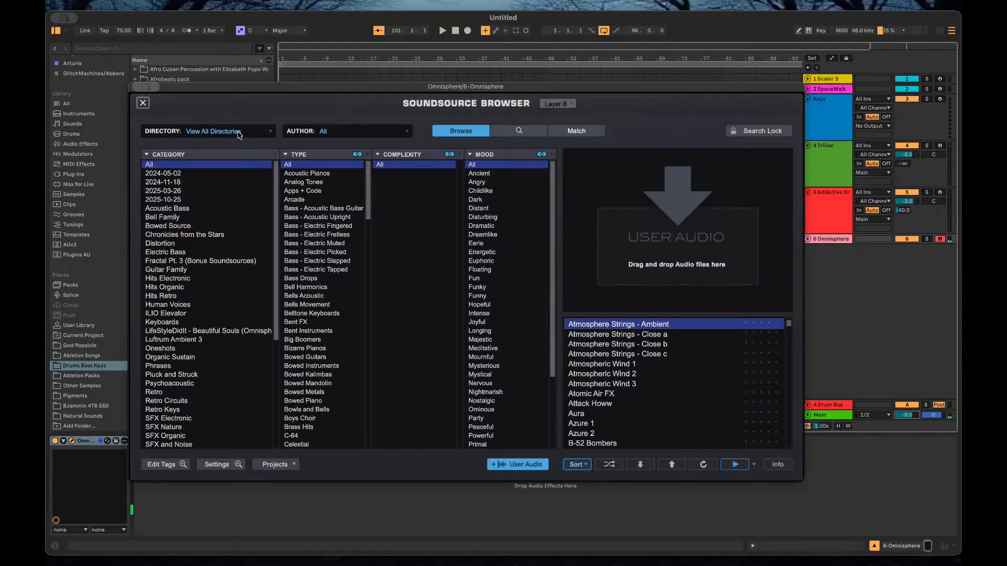
left_click(237, 132)
left_click(239, 163)
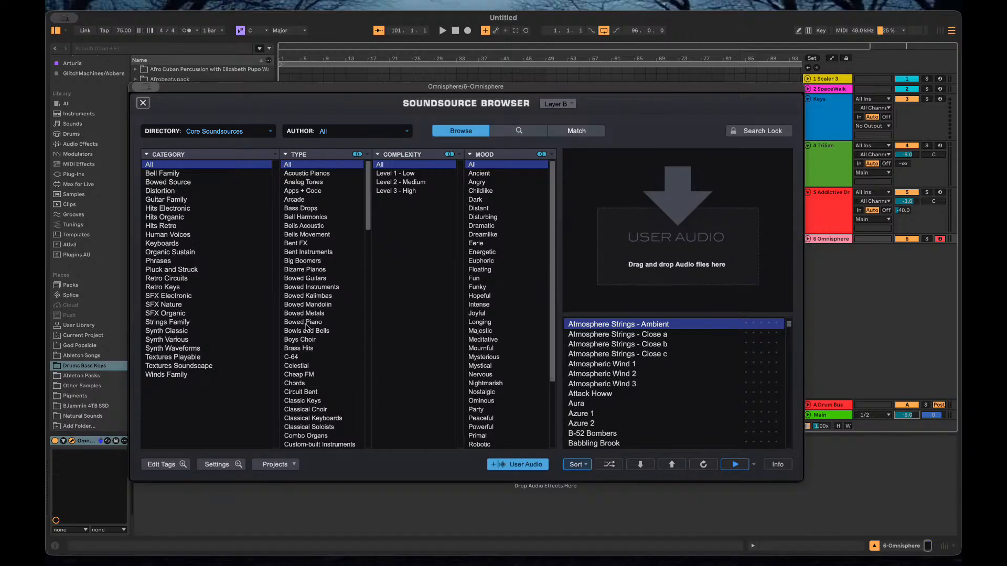
Look through the soundsource types and filter the list by Classical Choir.
scroll(315, 374, "down", 3)
scroll(314, 374, "down", 3)
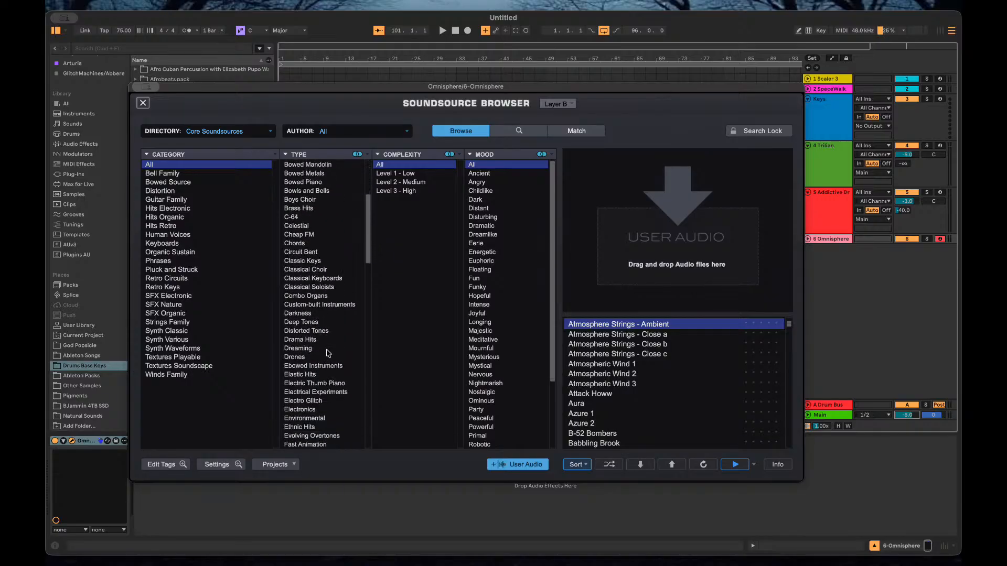
scroll(329, 341, "up", 5)
scroll(330, 340, "up", 2)
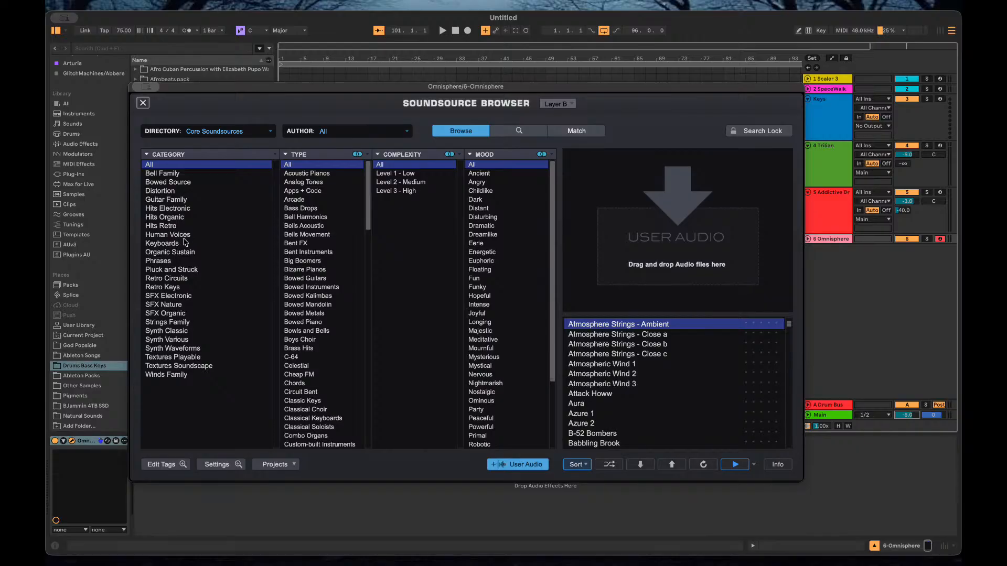
scroll(338, 321, "down", 3)
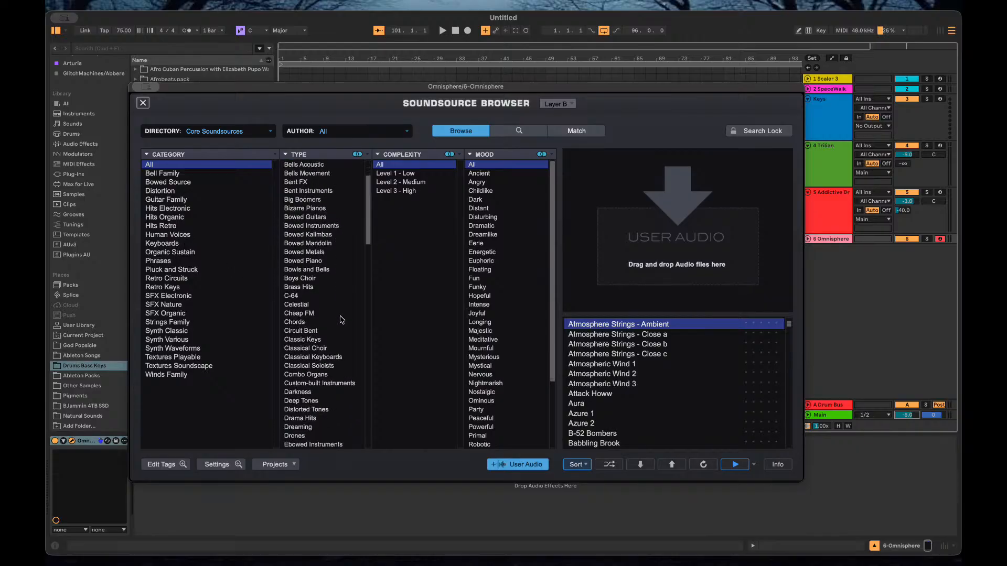
scroll(342, 320, "down", 3)
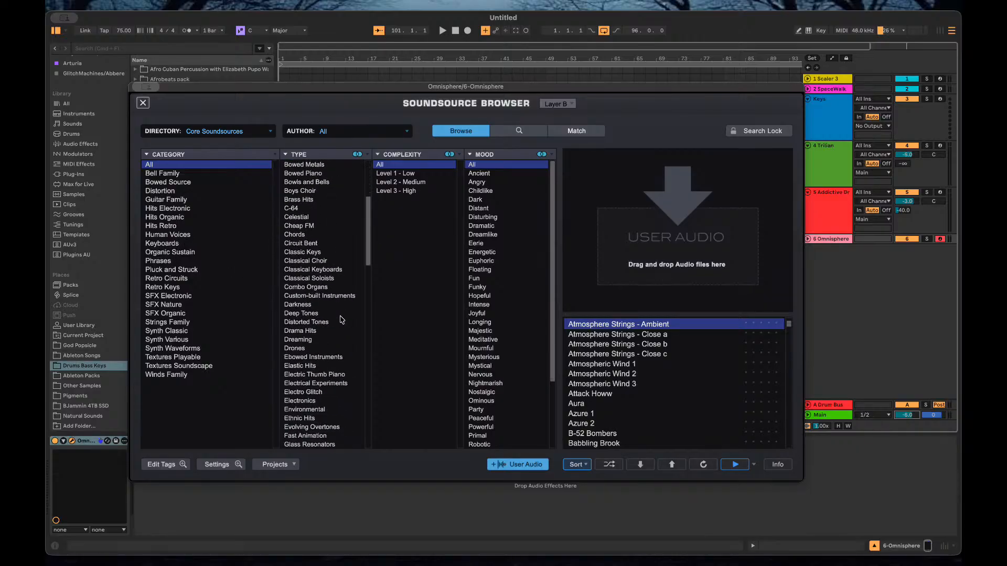
left_click(307, 262)
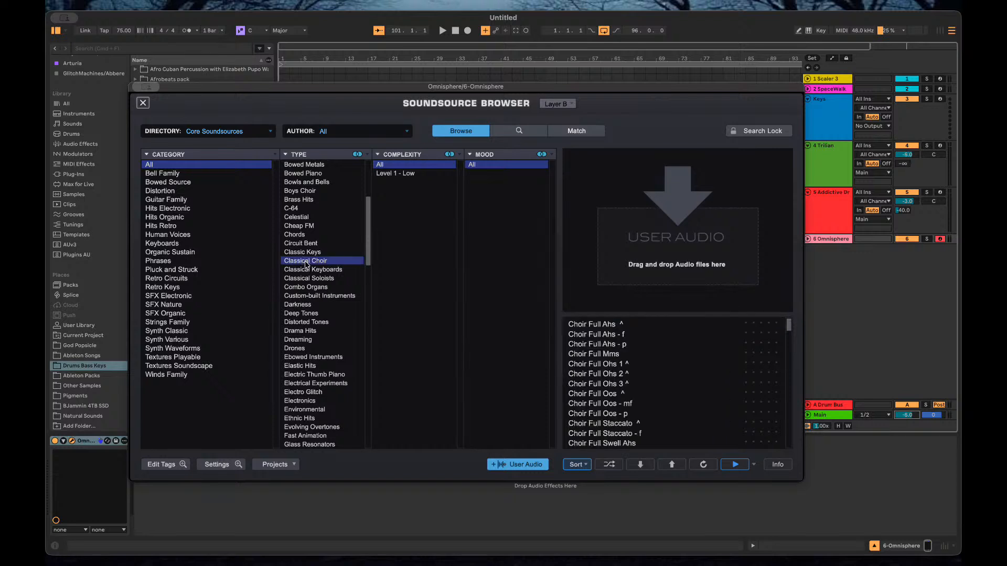
Audition full-choir soundsources, including Choir Full Mms, Choir Full Ohs 3, Choir Full Oos - p and Choir Full Staccato.
left_click(601, 355)
left_click(603, 383)
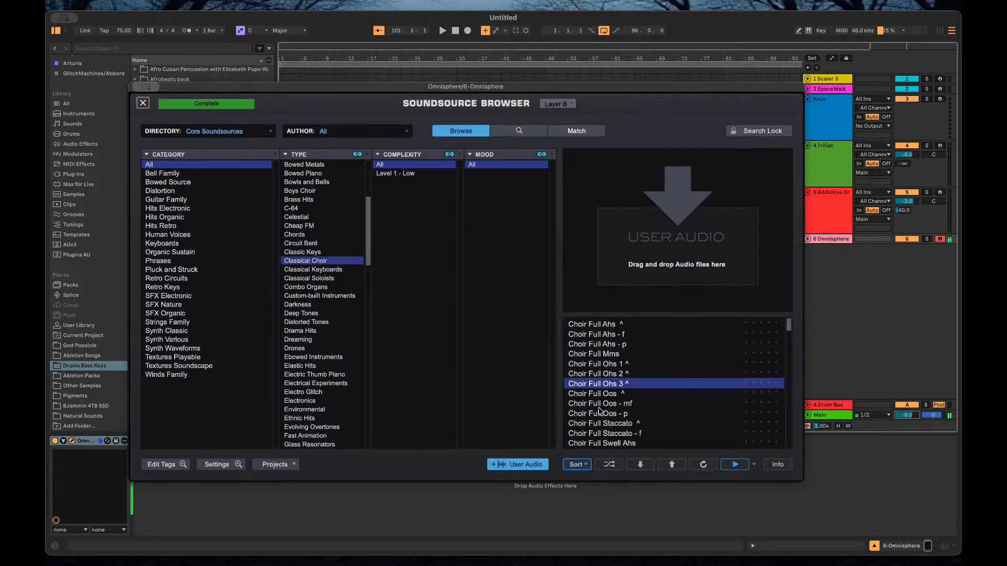
left_click(602, 413)
left_click(608, 424)
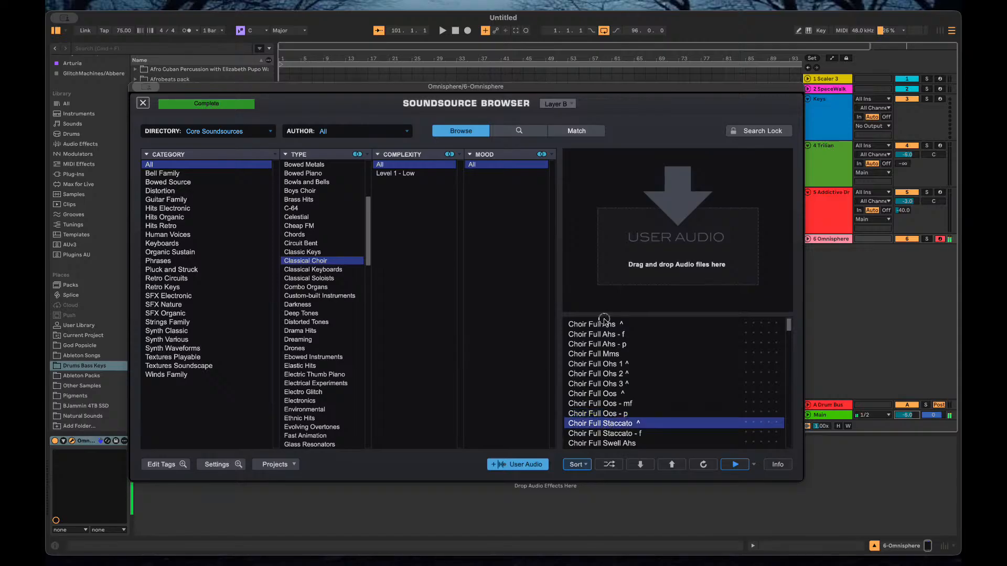
Audition men's, women's and FX choirs, including Choir Men Oos, Choir Women Mms, Choral FX Avante Garde 1 and Choral FX Miserere Rev.
scroll(603, 388, "down", 8)
left_click(591, 364)
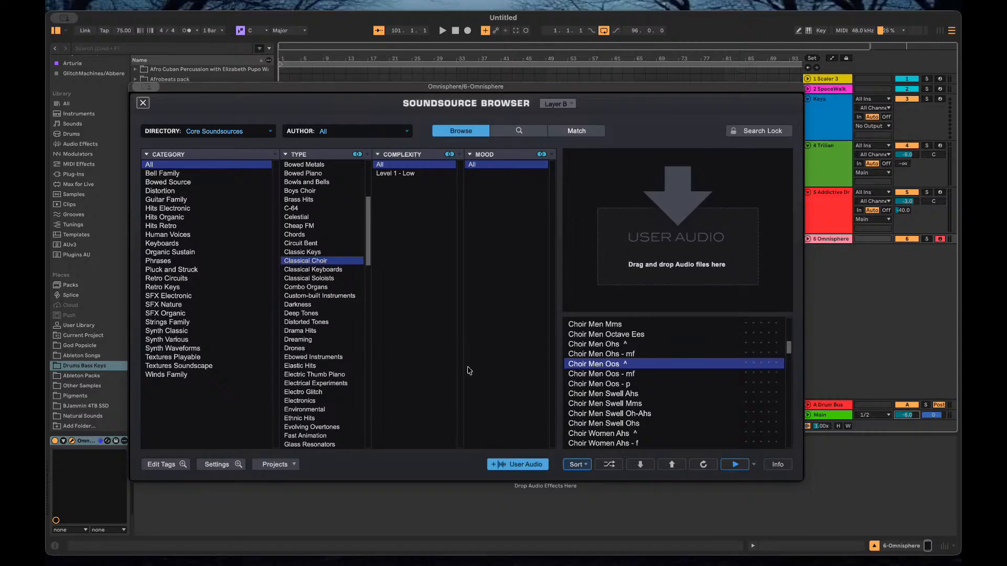
scroll(636, 399, "down", 2)
scroll(622, 393, "down", 1)
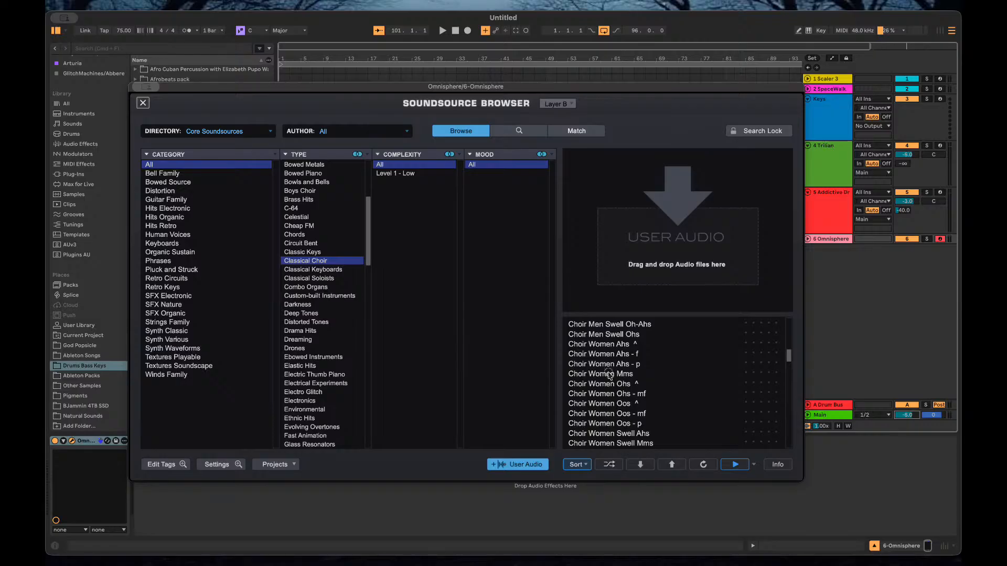
left_click(610, 374)
scroll(608, 414, "down", 2)
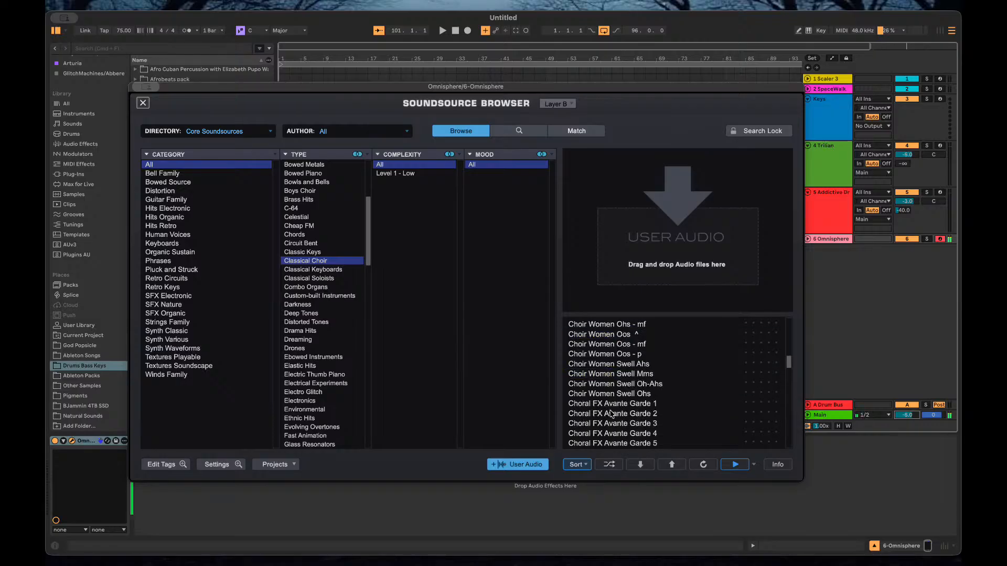
left_click(610, 404)
scroll(624, 412, "down", 2)
scroll(627, 409, "down", 3)
left_click(617, 392)
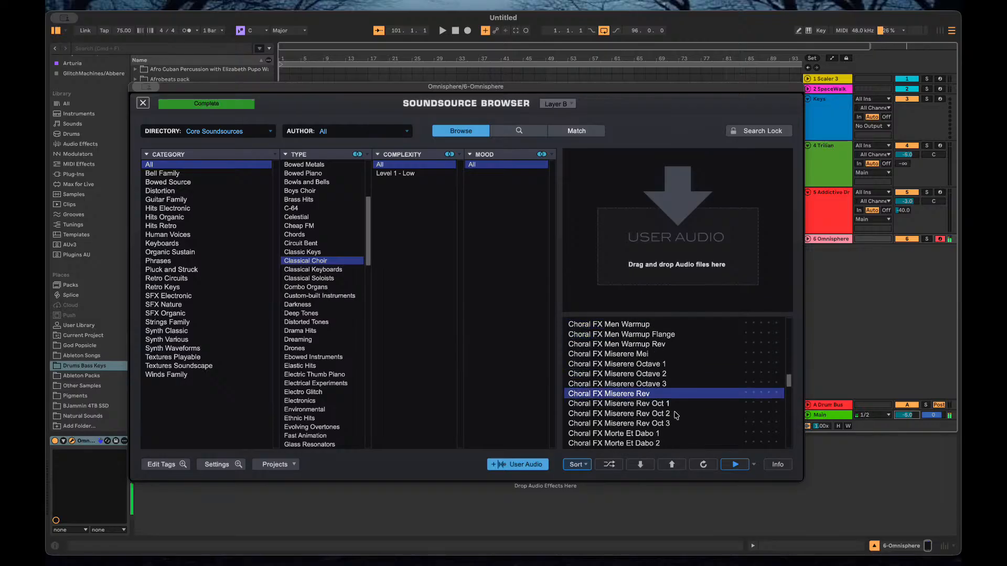
scroll(624, 393, "down", 3)
scroll(632, 391, "down", 3)
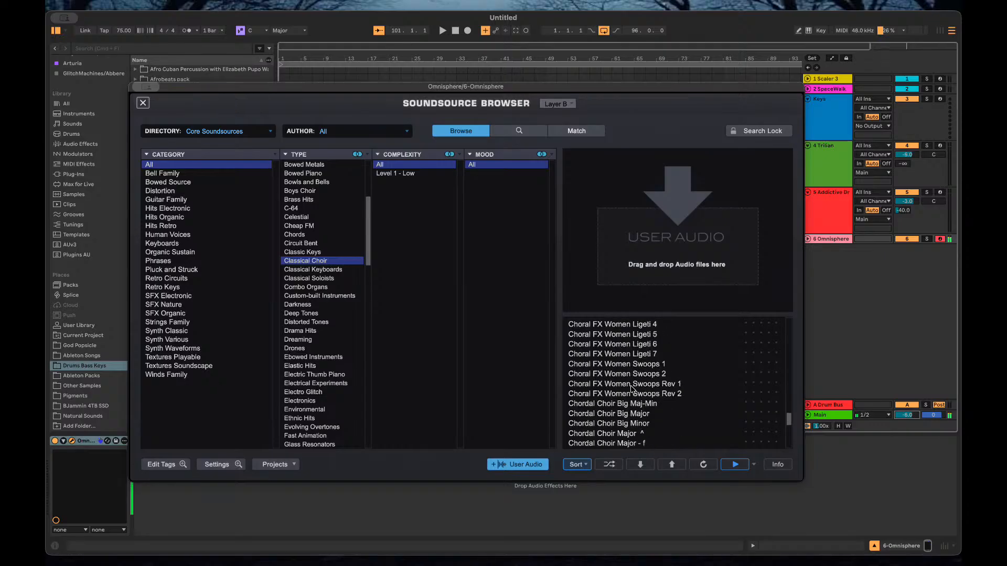
Compare the chordal choirs, load Chordal Choir Minor Mms Hi into layer B, and close the soundsource browser.
left_click(635, 413)
left_click(631, 431)
scroll(645, 424, "down", 3)
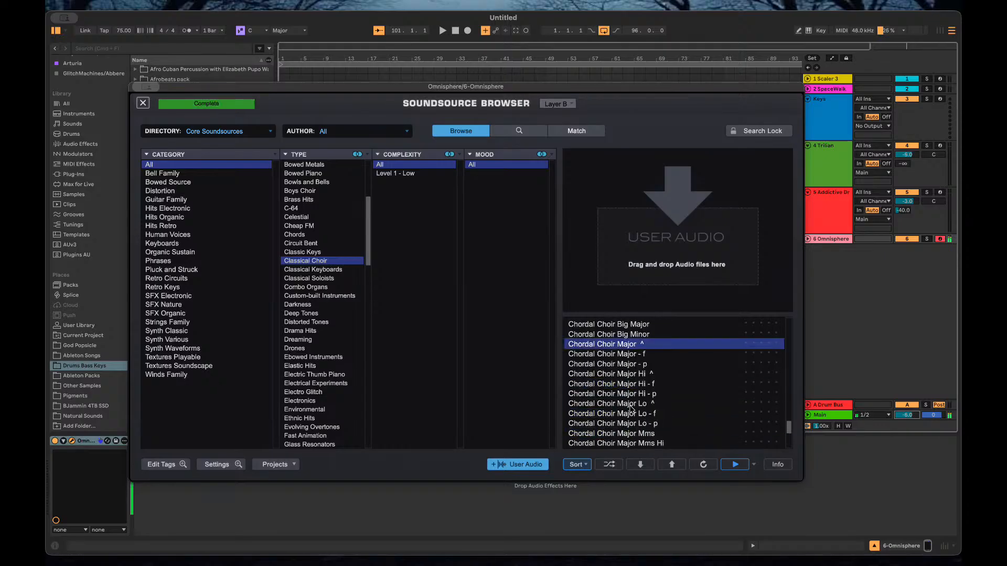
left_click(632, 410)
scroll(671, 420, "down", 3)
left_click(637, 395)
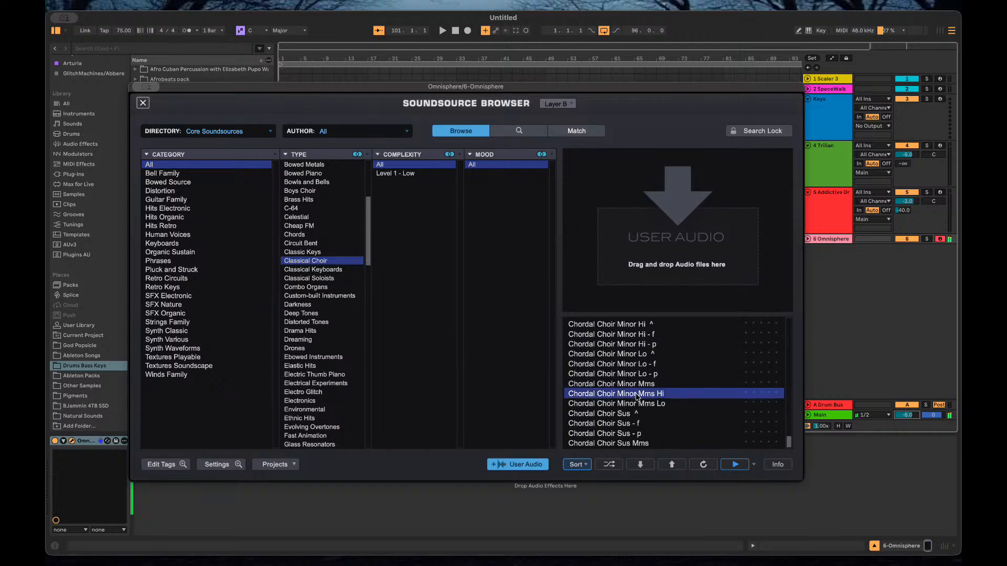
left_click(143, 102)
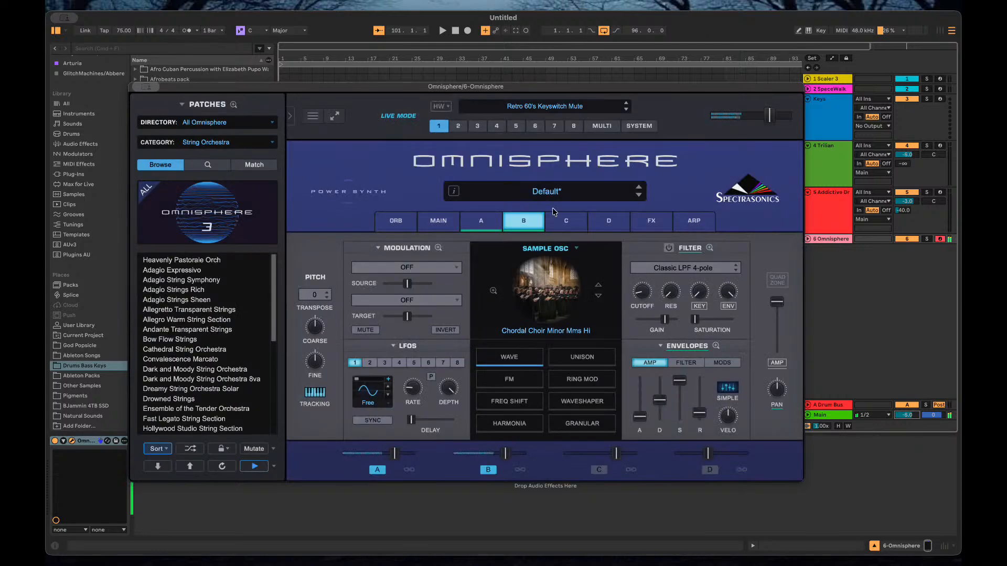
Lower layer B's mix level and turn on its filter.
left_click_drag(505, 453, 484, 461)
left_click_drag(479, 454, 475, 455)
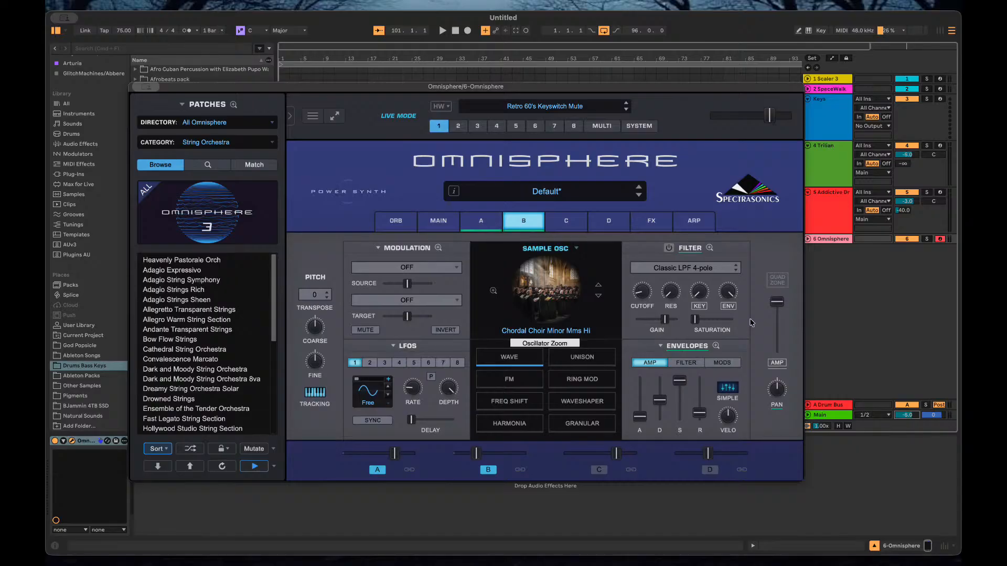
left_click(669, 247)
left_click(684, 269)
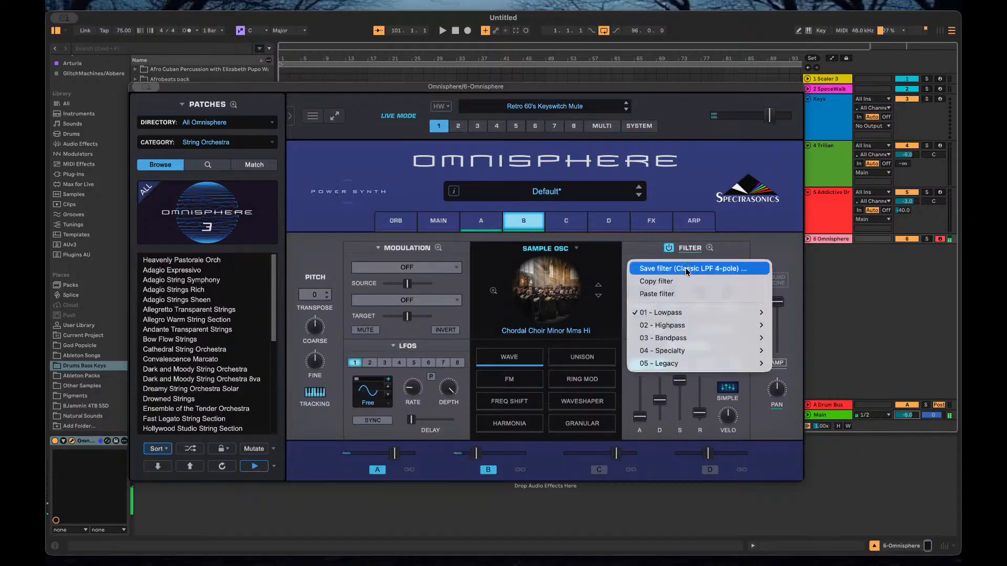
left_click(687, 267)
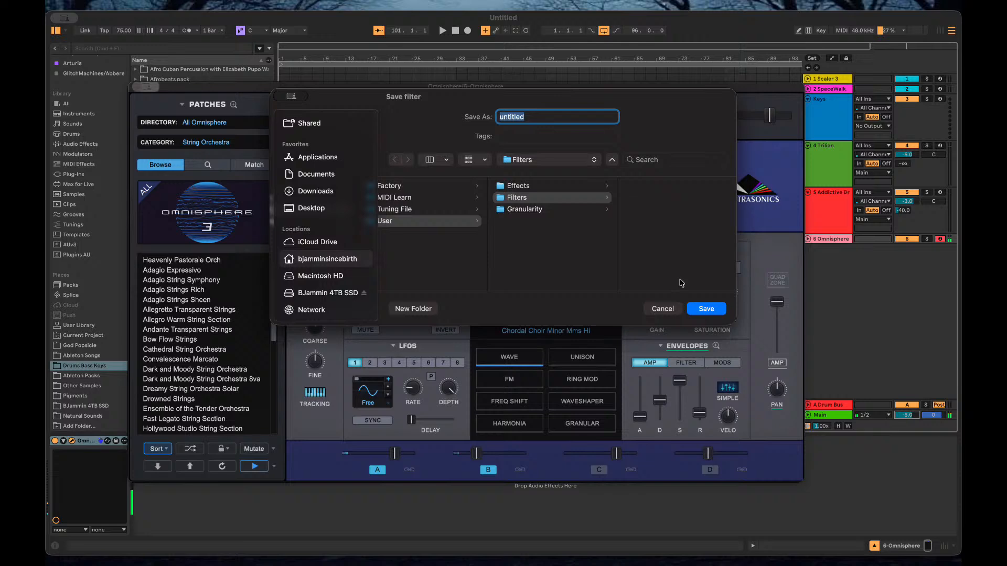
left_click(662, 308)
Change layer B's filter to the specialty Vowel Filter and adjust its key tracking.
left_click(694, 269)
mouse_move(687, 350)
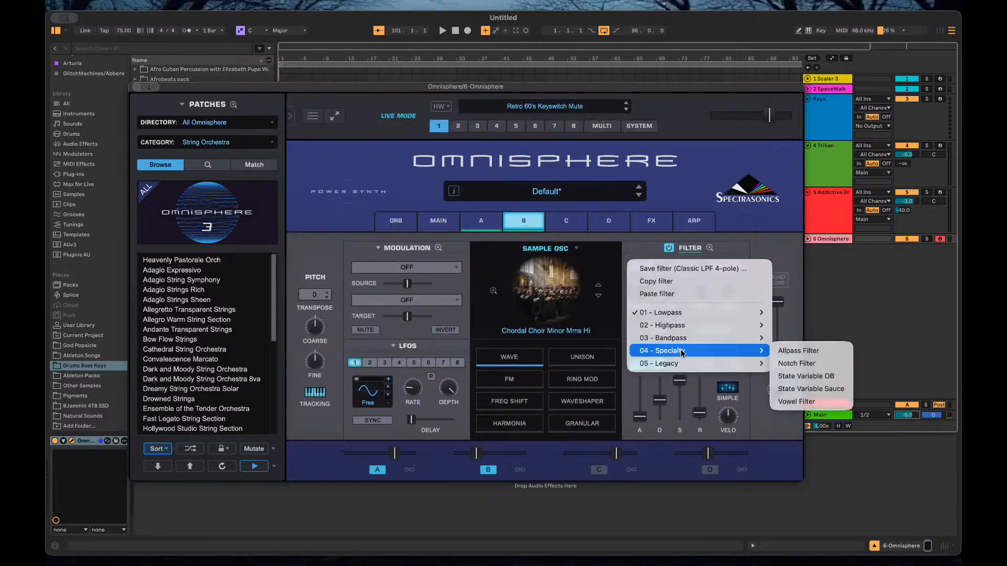
left_click(805, 402)
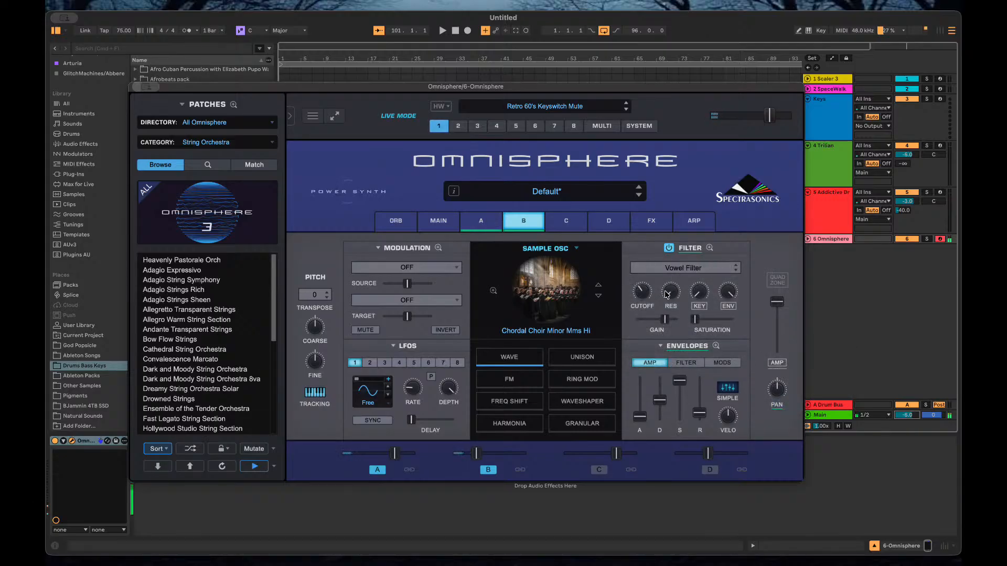
mouse_move(701, 300)
left_mouse_down()
mouse_move(706, 240)
mouse_move(704, 290)
left_mouse_up()
Insert the Inversions reverb in the first slot of the common effects rack.
left_click(646, 228)
left_click(374, 275)
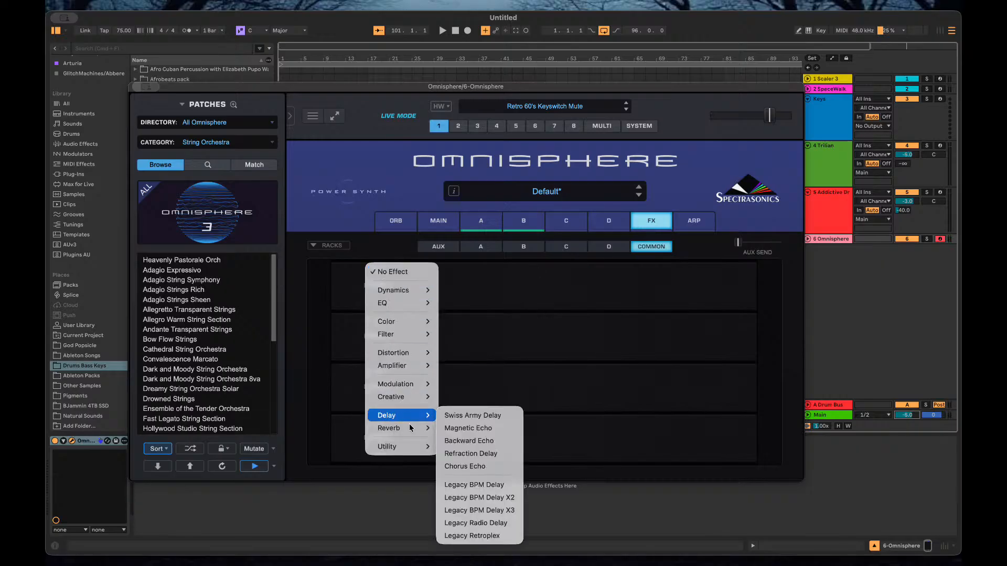
mouse_move(411, 428)
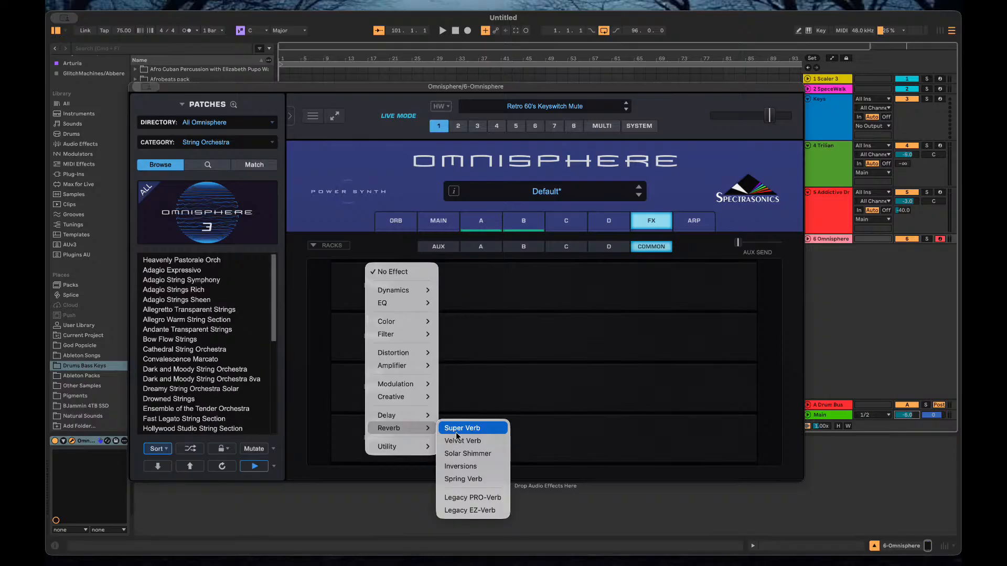
left_click(473, 467)
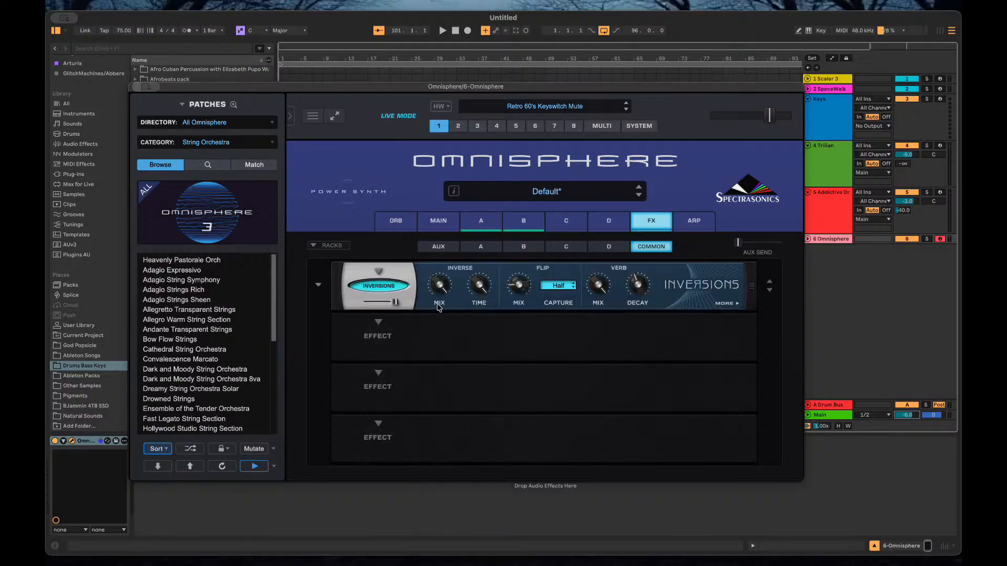
Adjust the Inversions reverb's inverse mix, inverse time and verb mix.
left_click(389, 287)
left_click(393, 291)
left_click_drag(439, 286, 457, 404)
mouse_move(478, 306)
left_mouse_down()
mouse_move(478, 328)
mouse_move(479, 311)
left_mouse_up()
left_click_drag(608, 283, 601, 321)
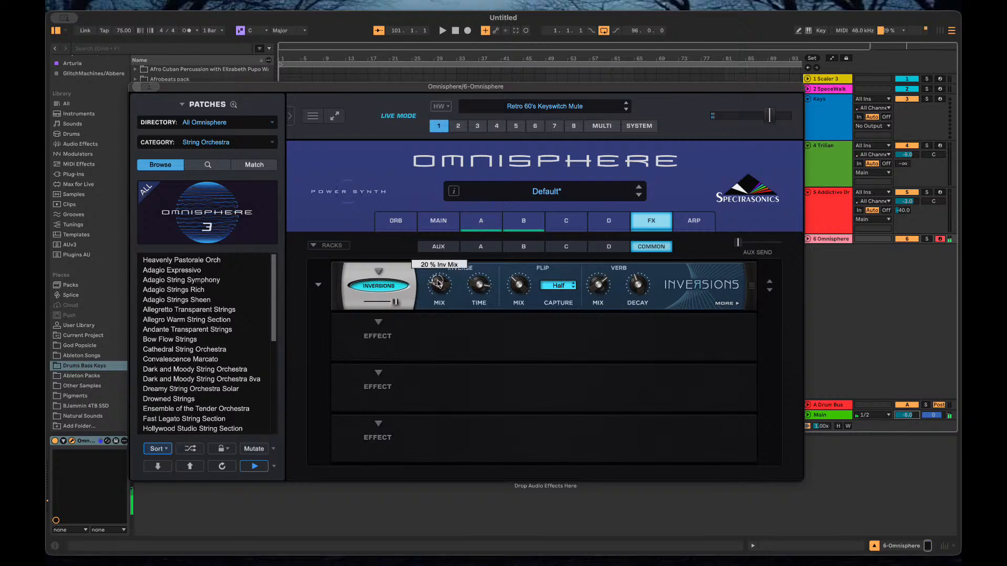
left_click_drag(440, 283, 441, 254)
left_click_drag(591, 282, 601, 322)
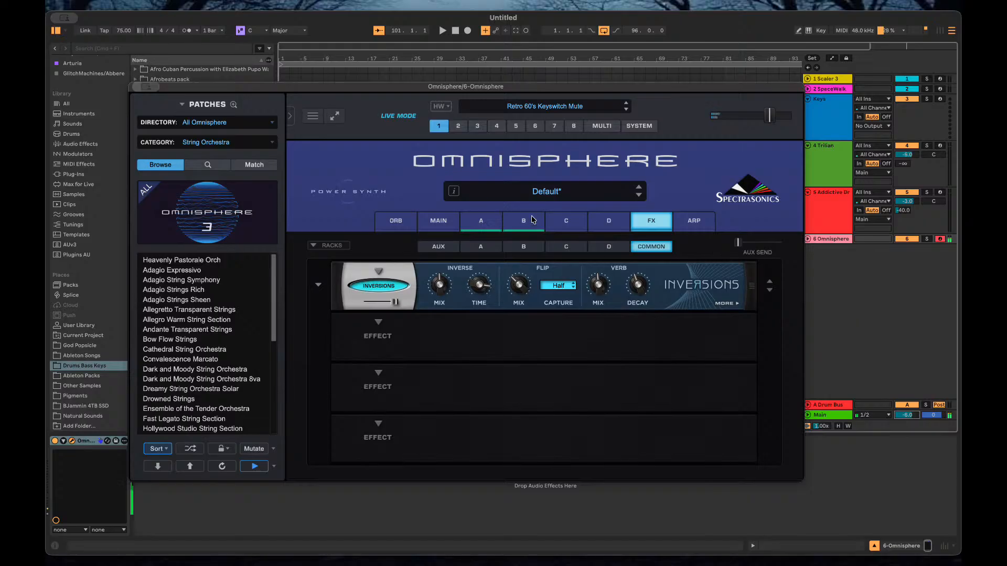
Add the Analog Studio Tape+Console effect to the common rack and move it above Inversions.
left_click(378, 322)
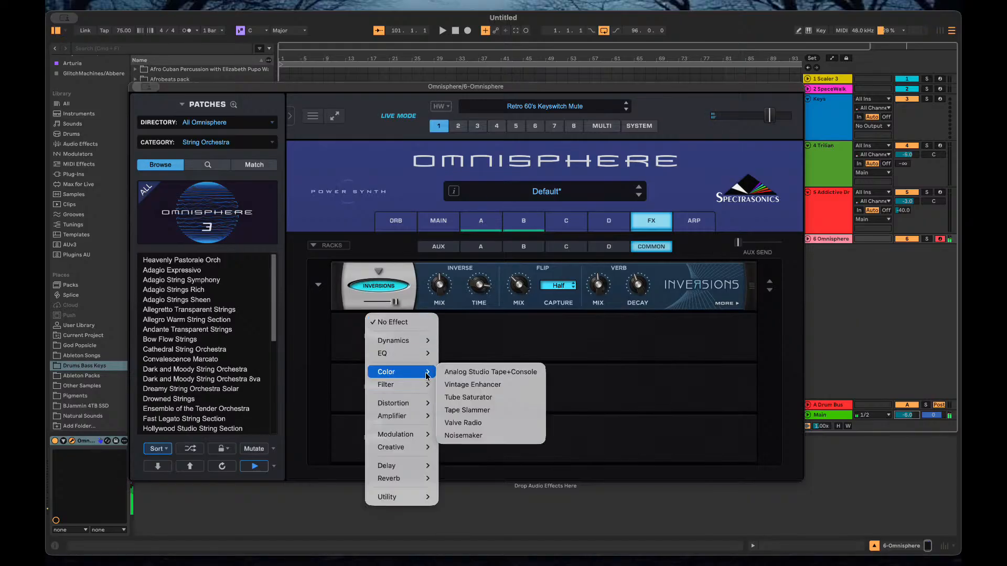
left_click(456, 374)
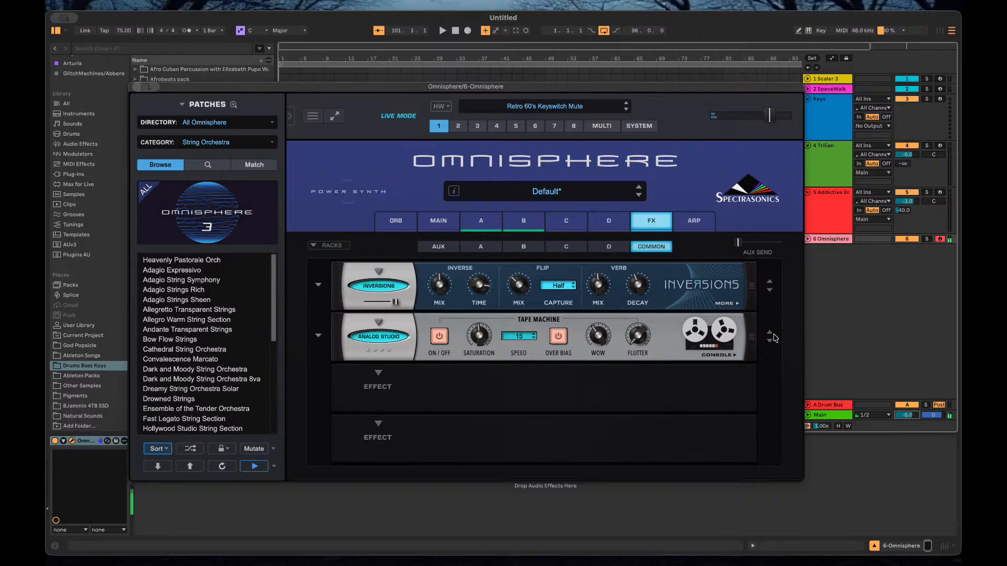
left_click_drag(751, 341, 750, 278)
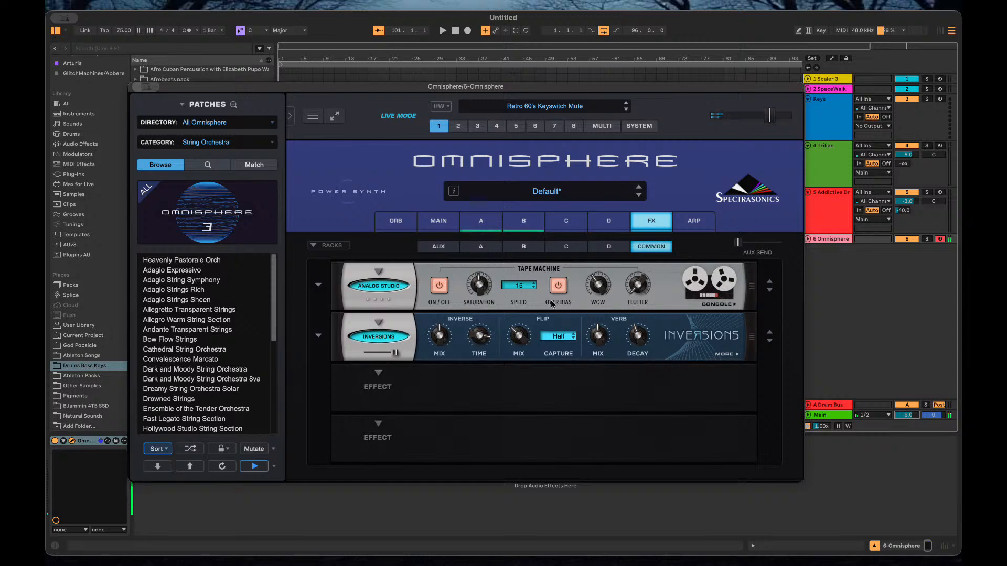
Adjust the tape machine's saturation and flutter.
left_click_drag(472, 281, 473, 303)
left_click_drag(633, 290, 631, 281)
Switch on layer C with its Juno 60 Sub oscillator and lower the layer's level.
left_click(497, 223)
left_click(514, 227)
left_click(546, 223)
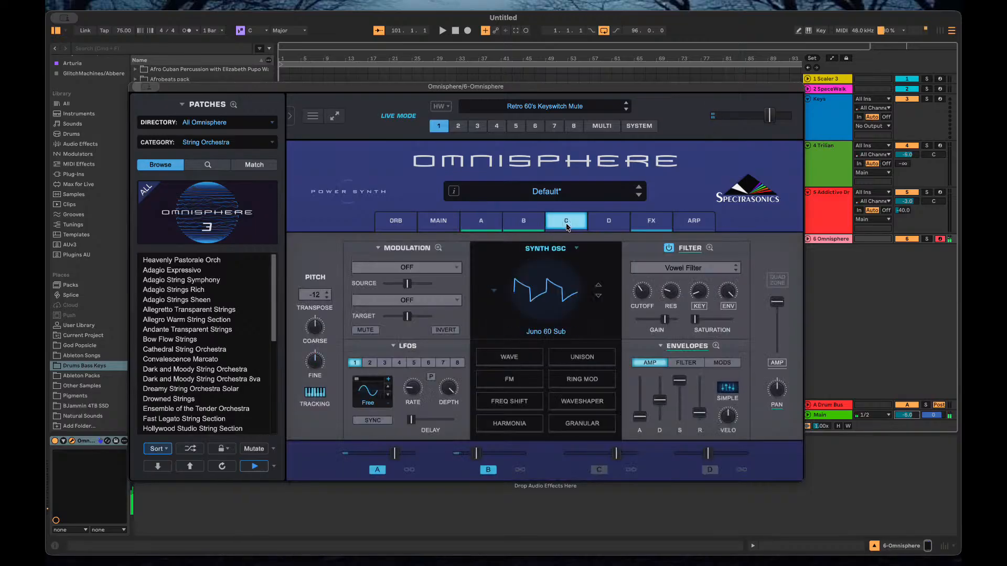
left_click(549, 307)
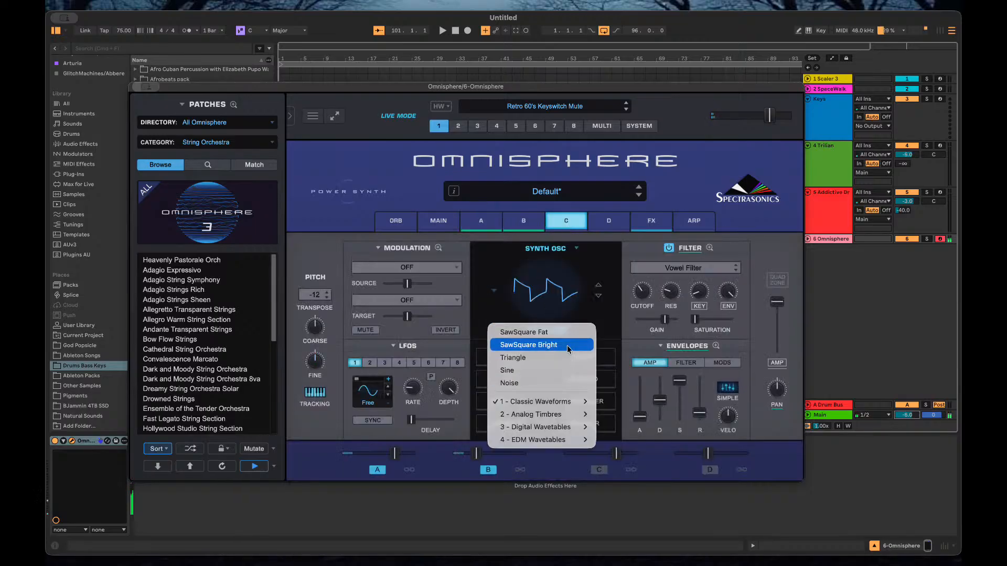
left_click(606, 339)
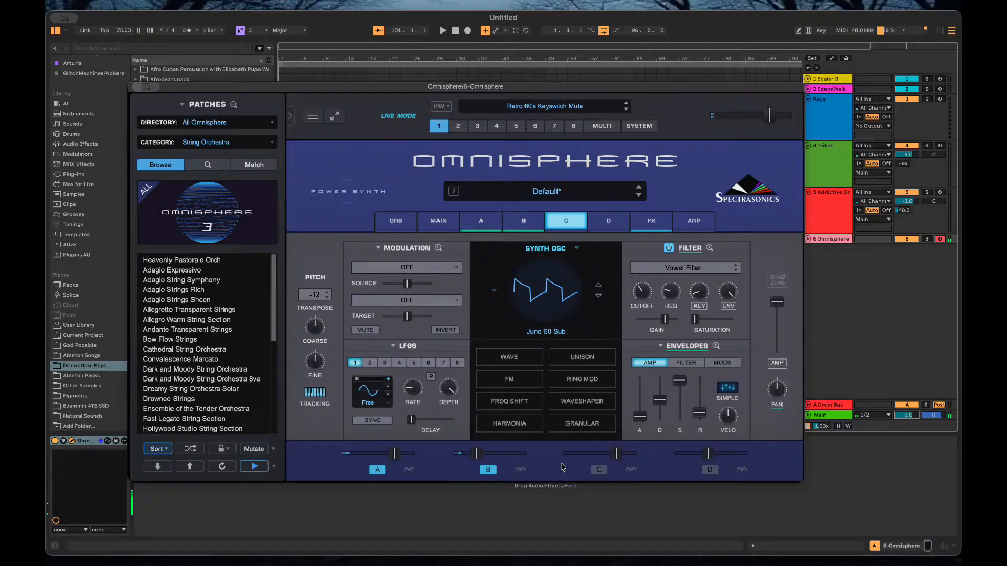
left_click(601, 470)
mouse_move(615, 454)
left_mouse_down()
mouse_move(624, 456)
mouse_move(600, 455)
left_mouse_up()
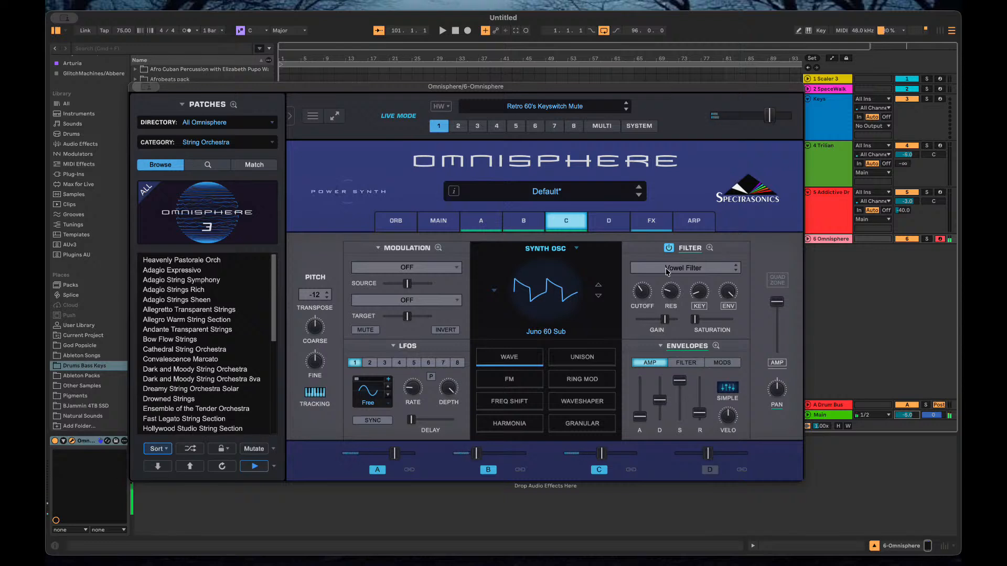
Change layer C's filter to the French LPF 2-pole lowpass and lower the layer's level further.
left_click(535, 225)
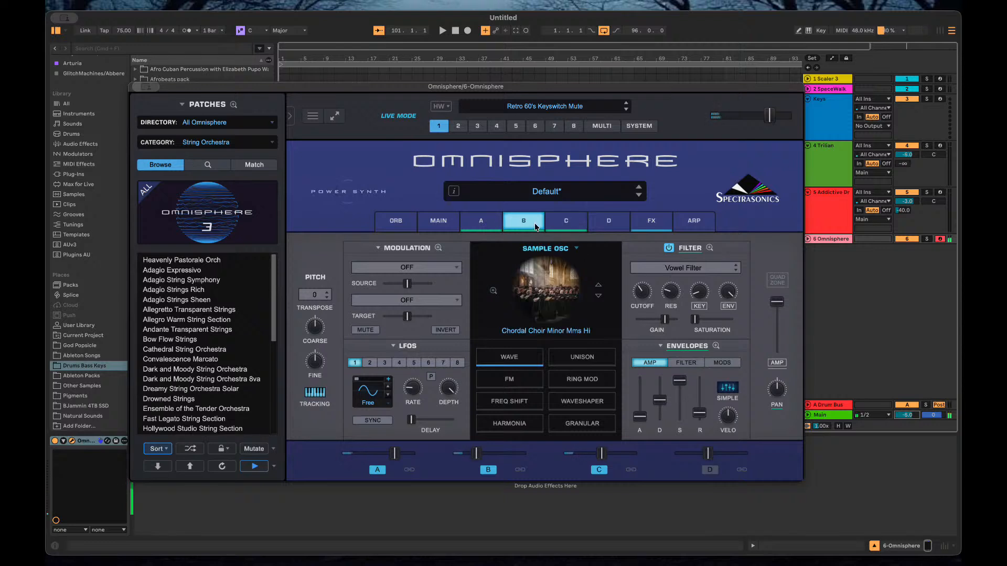
left_click(477, 224)
left_click(511, 221)
left_click(567, 223)
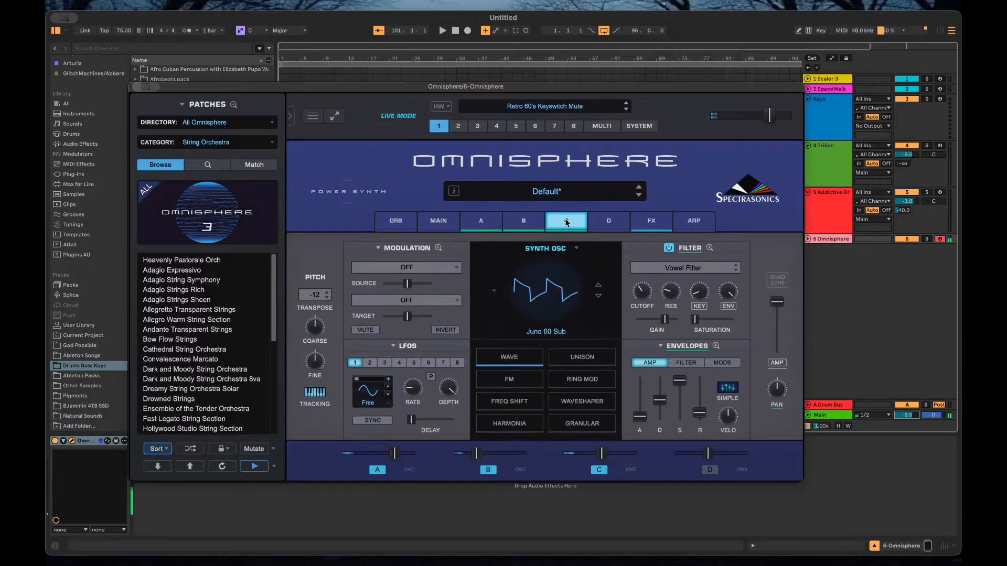
left_click(673, 267)
mouse_move(709, 355)
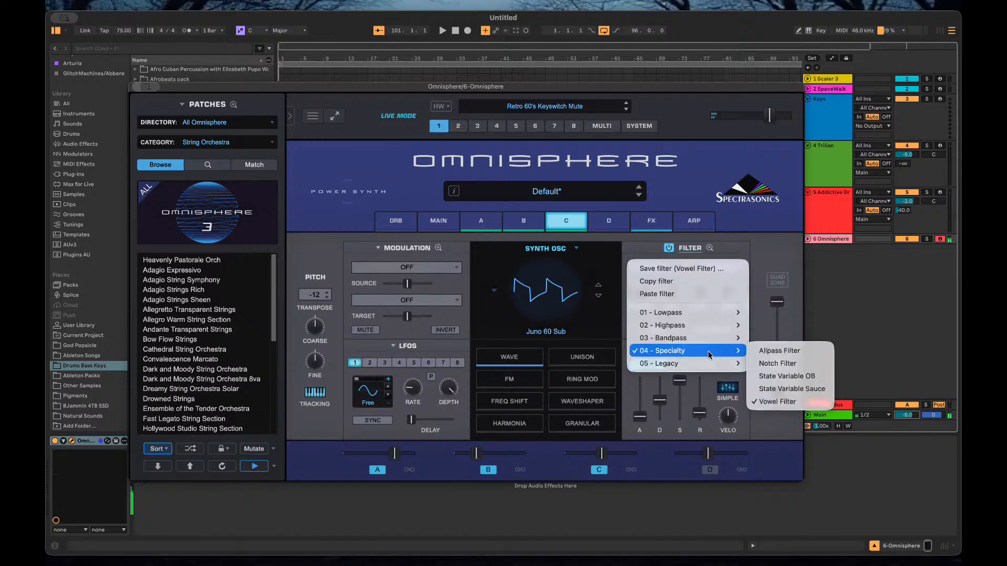
mouse_move(698, 328)
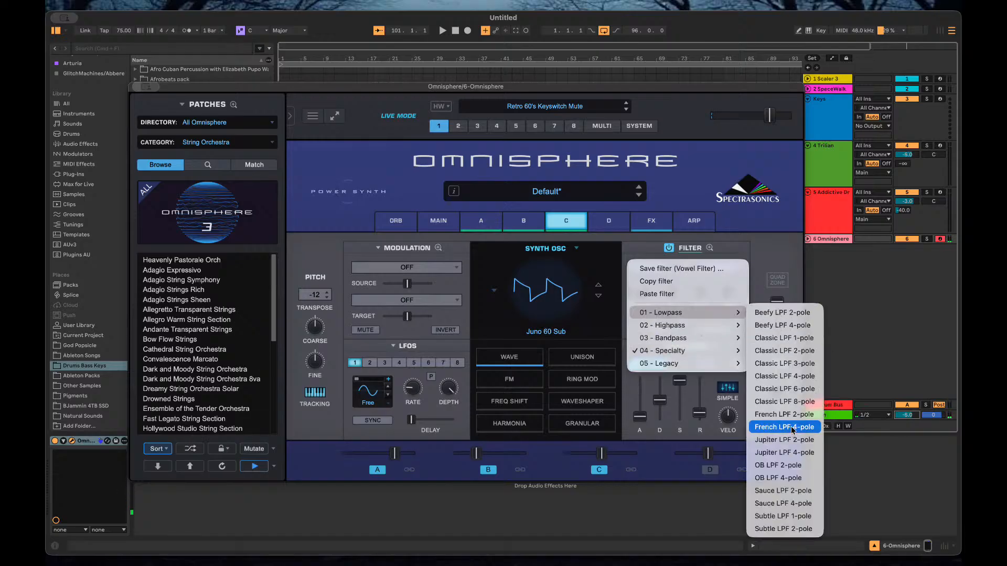
left_click(792, 415)
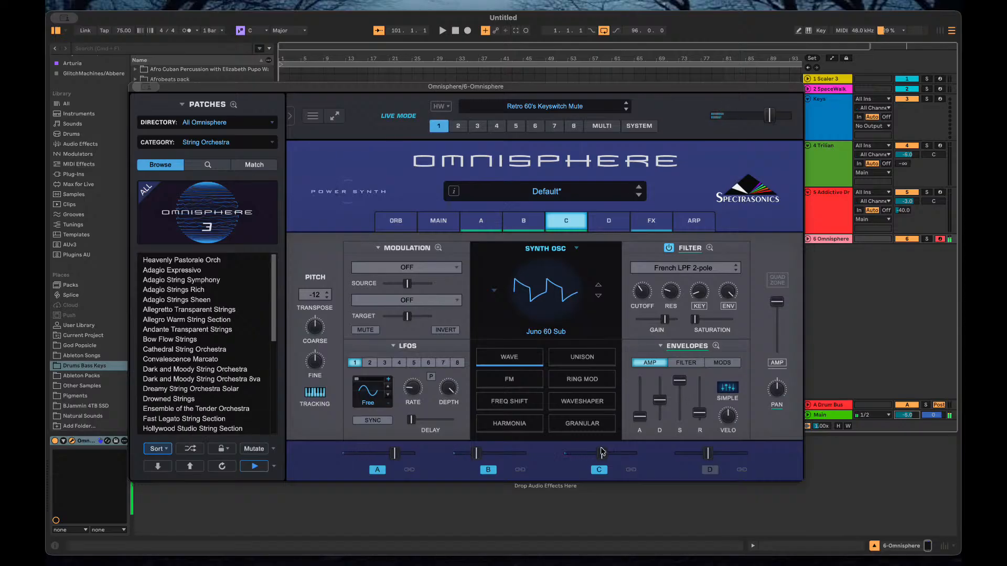
left_click_drag(601, 453, 590, 454)
Mutate the patch and inspect the new version's common and layer effects racks and its arpeggiator.
left_click(258, 449)
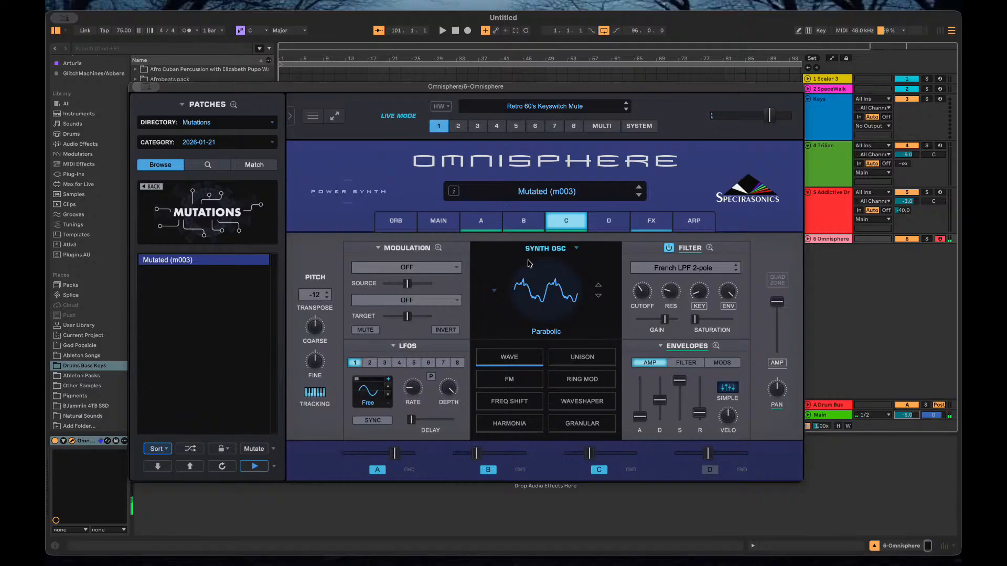
left_click(648, 223)
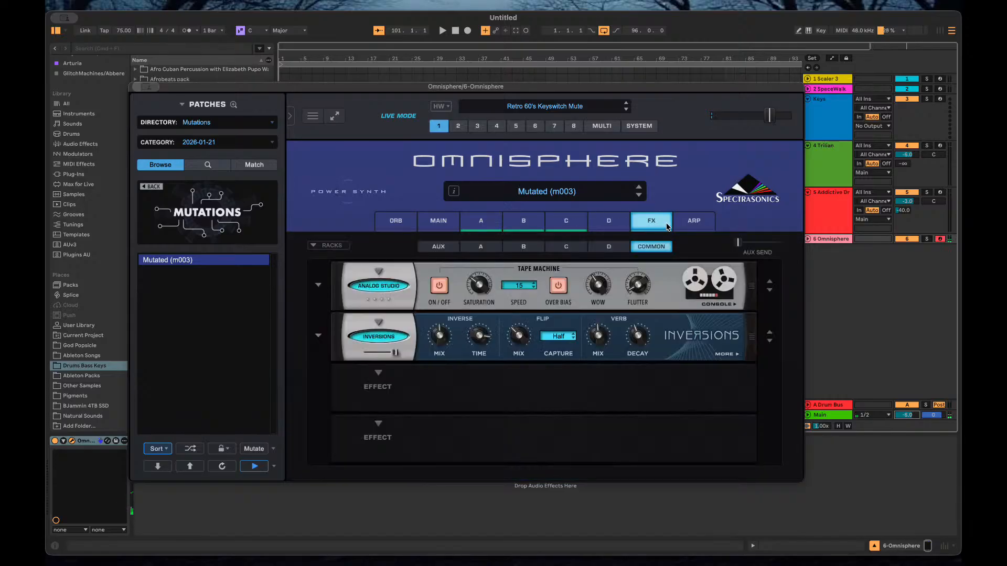
left_click(678, 228)
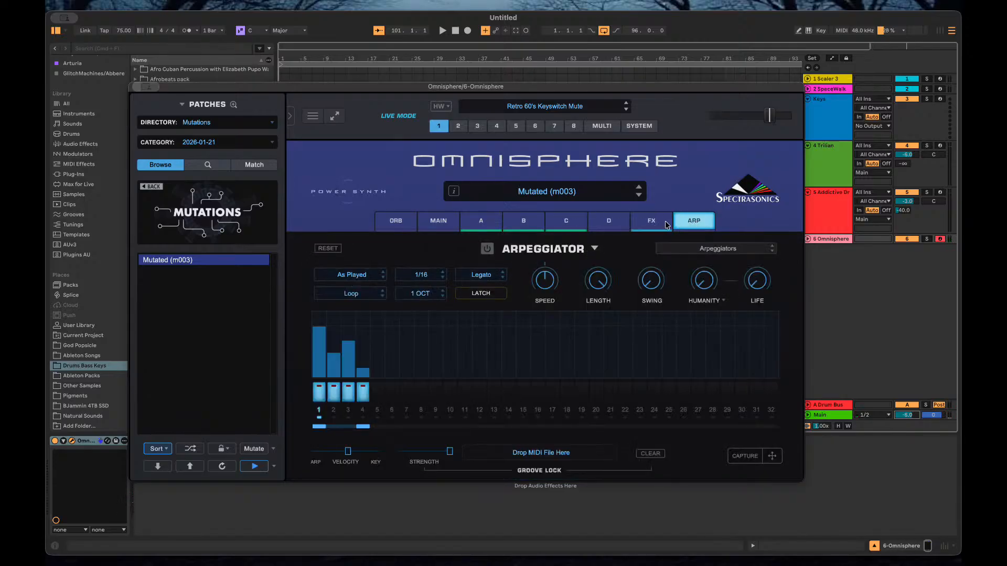
left_click(652, 222)
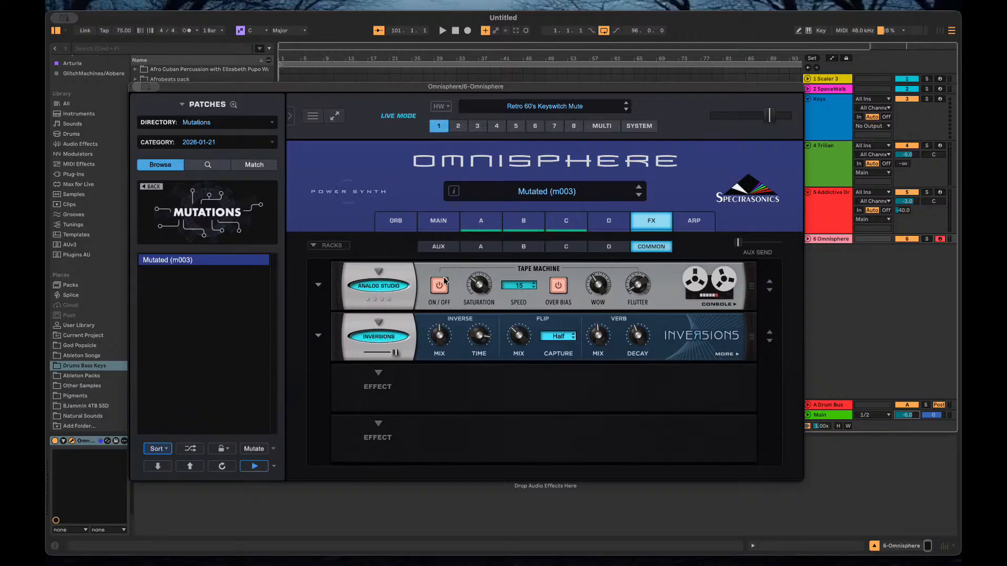
left_click(524, 251)
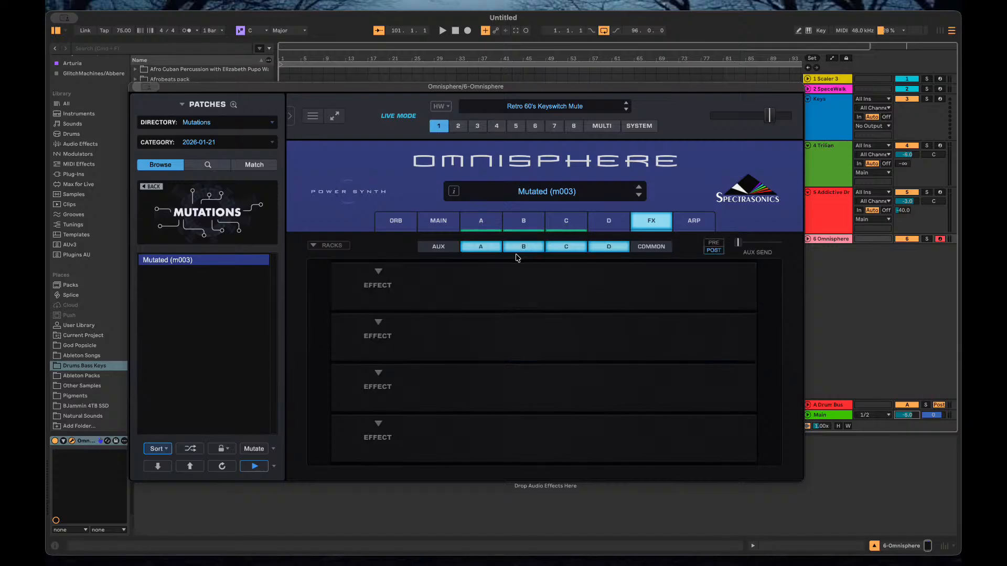
left_click(632, 248)
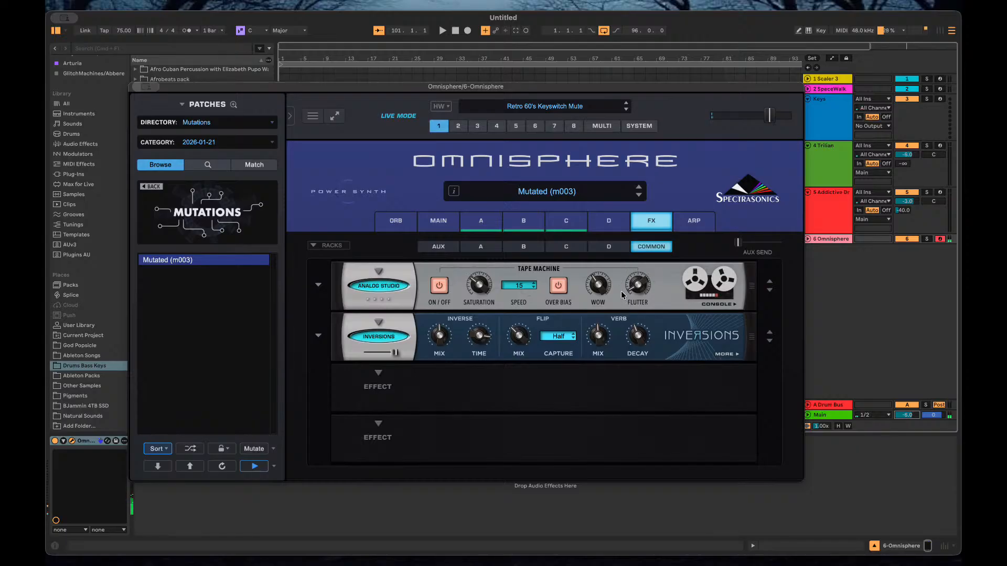
Insert the Wah-Wah filter effect in the first slot of the layers' shared effects rack.
left_click(522, 247)
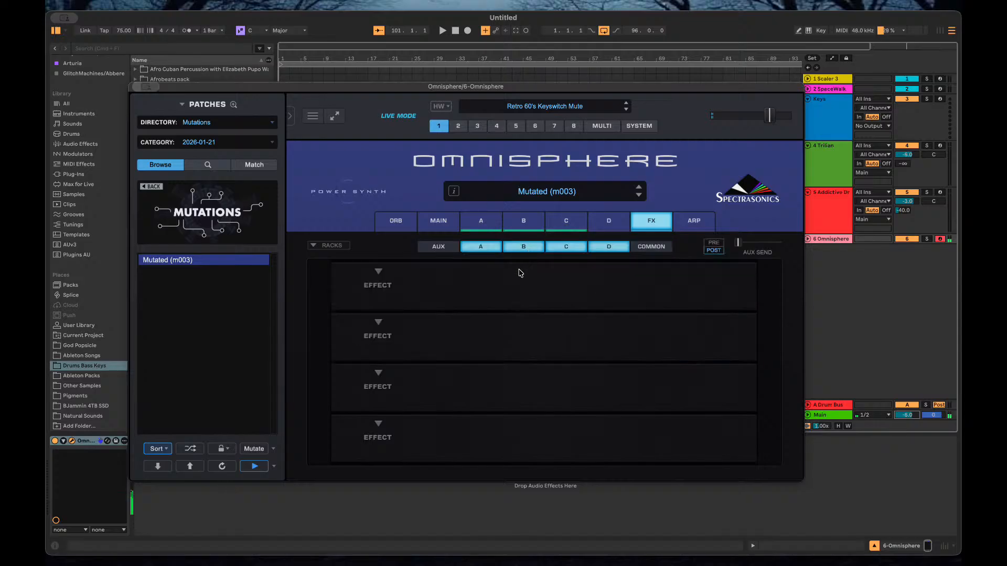
left_click(382, 283)
mouse_move(405, 427)
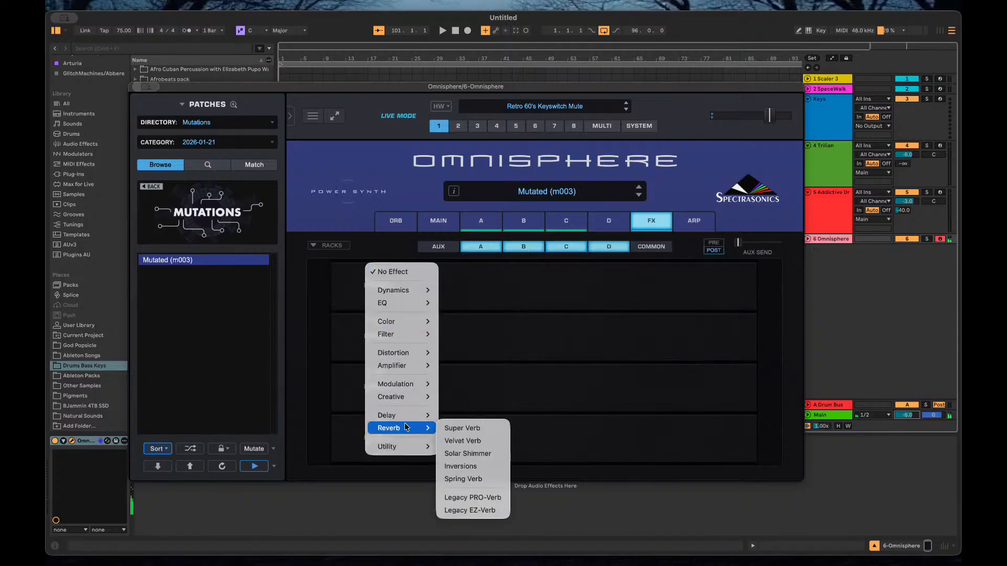
mouse_move(428, 364)
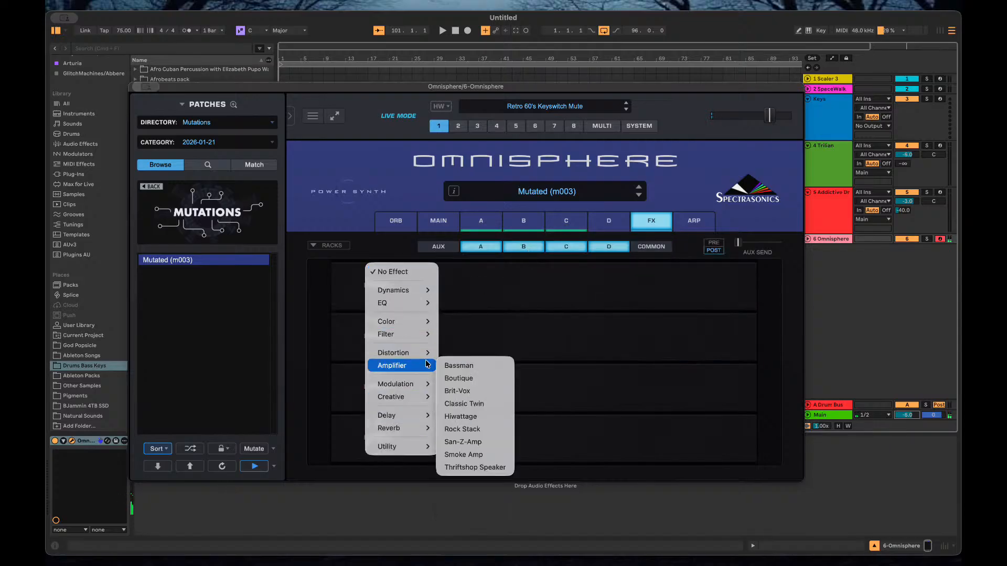
mouse_move(427, 338)
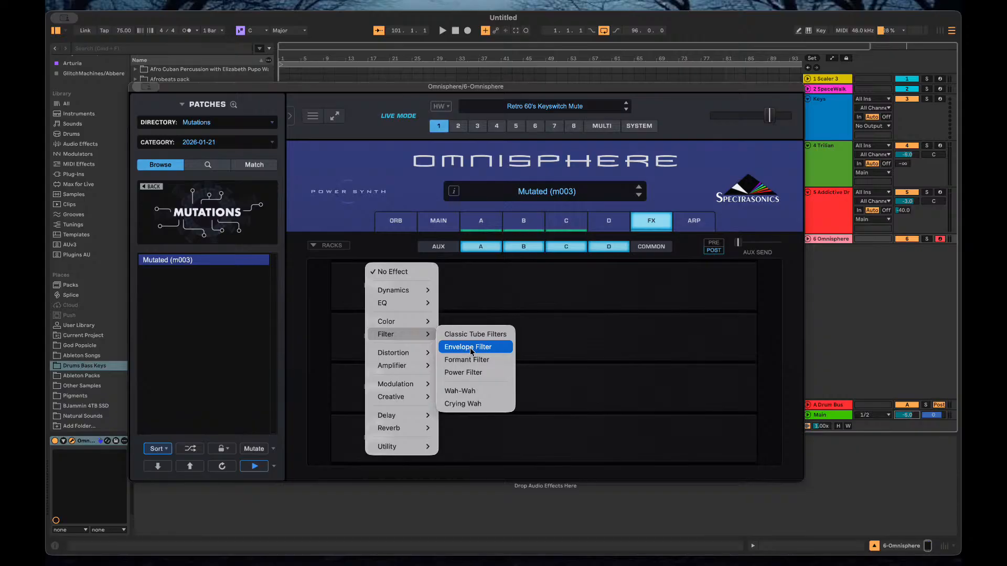
left_click(470, 393)
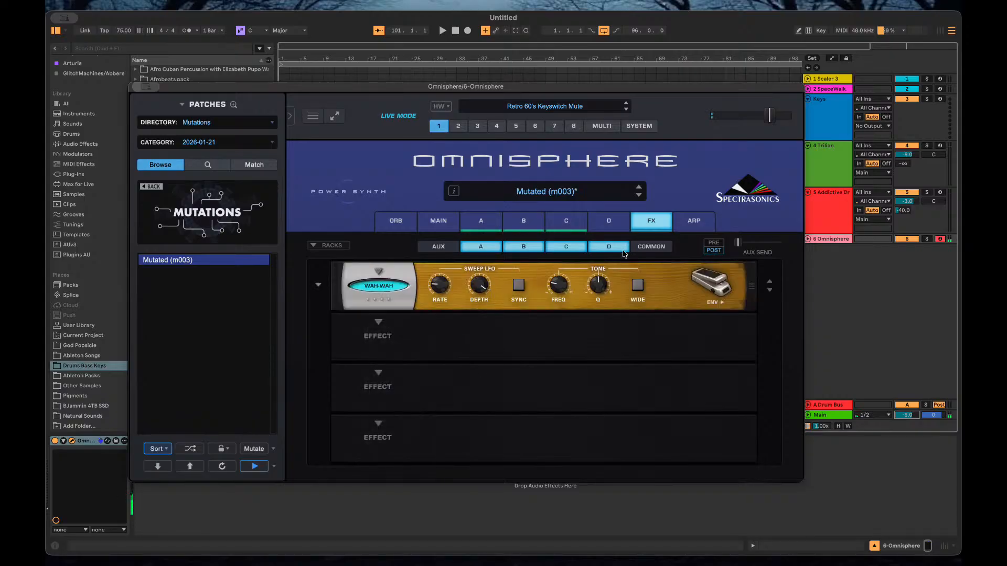
Reduce the Wah-Wah's sweep depth with Sync and Wide switched on, and mutate the patch once more.
left_click(648, 248)
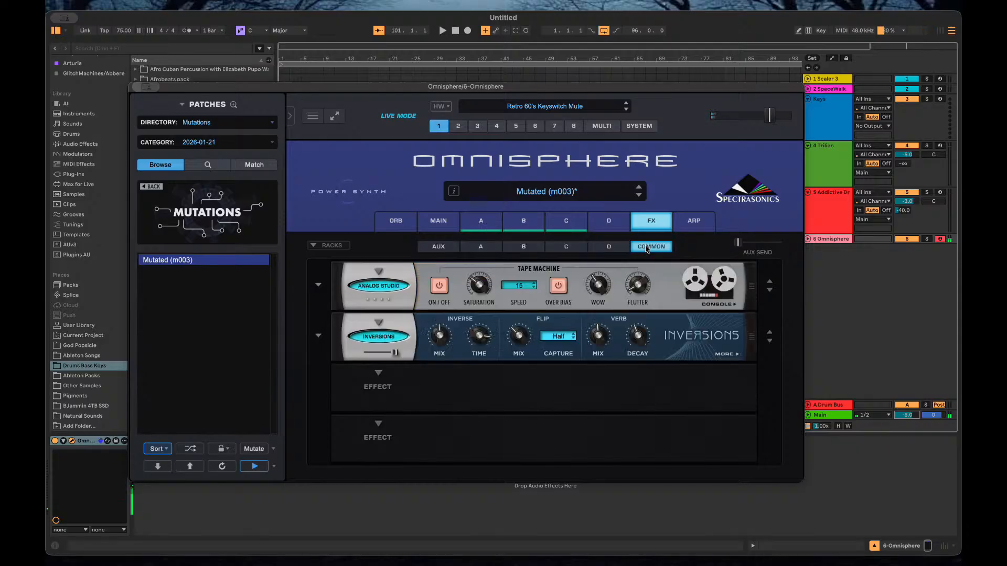
left_click(511, 251)
left_click_drag(468, 295, 474, 316)
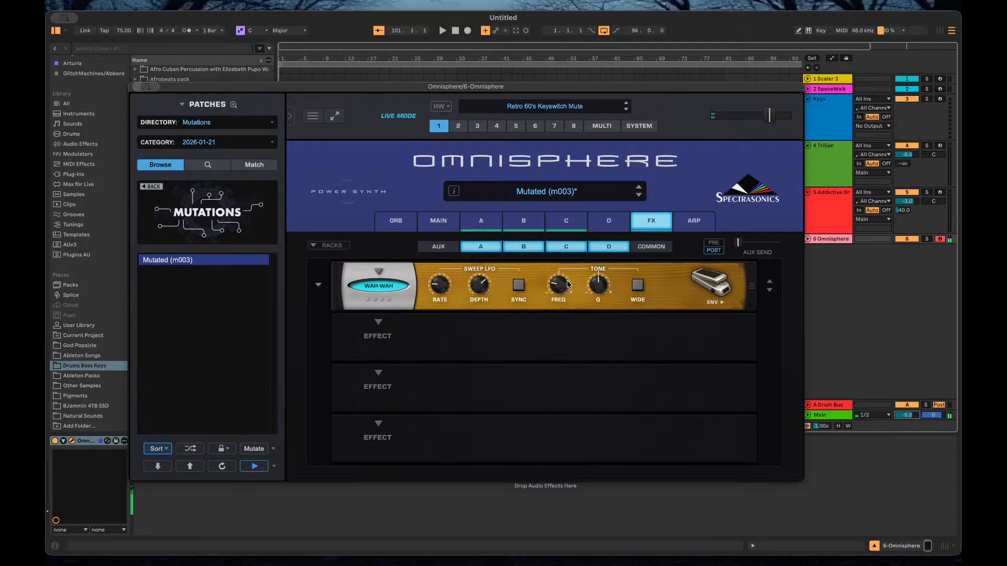
mouse_move(559, 285)
left_click(518, 284)
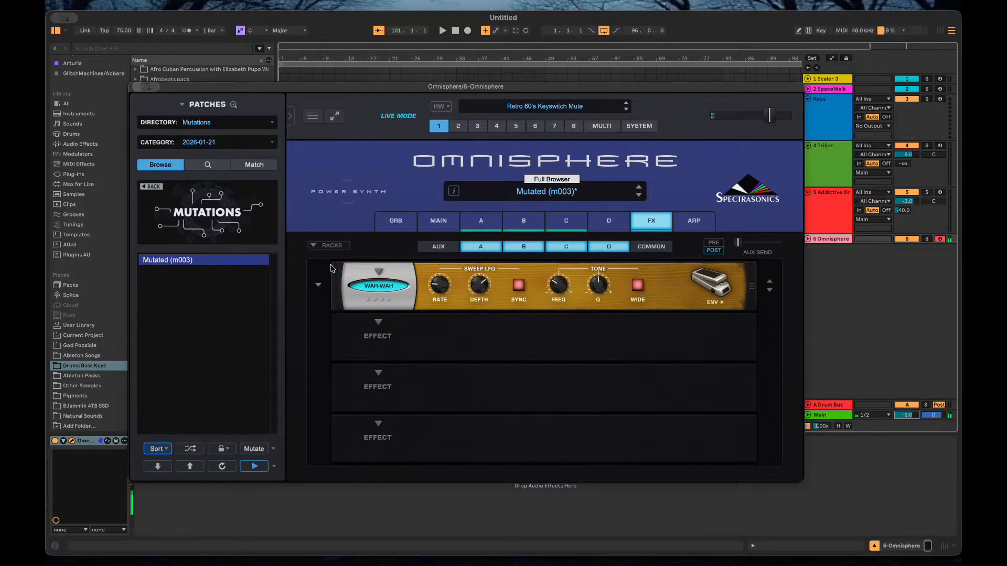
left_click(255, 449)
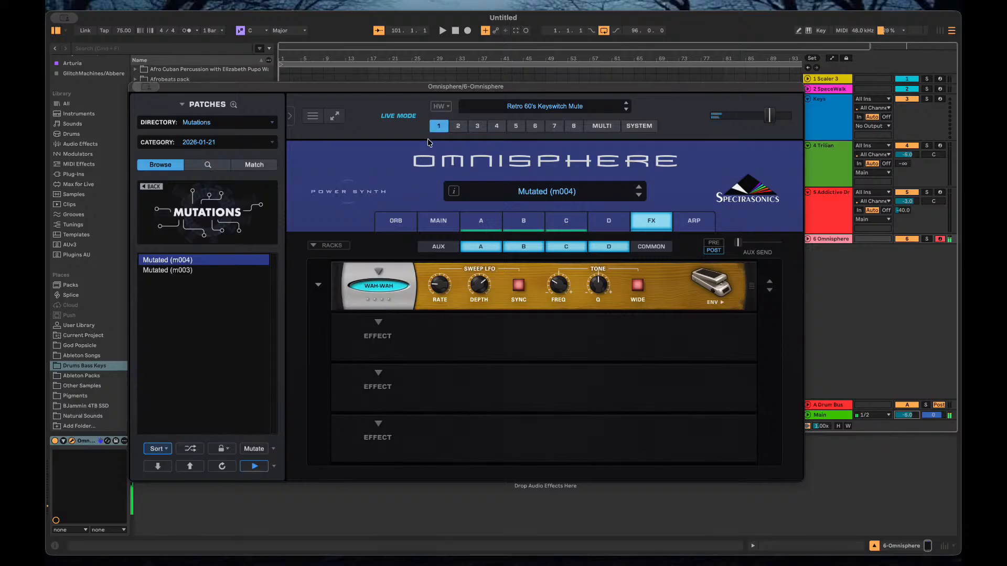
Browse the hardware profile list, and enable MPE in the system settings before returning to part 1.
left_click(444, 105)
left_click(446, 110)
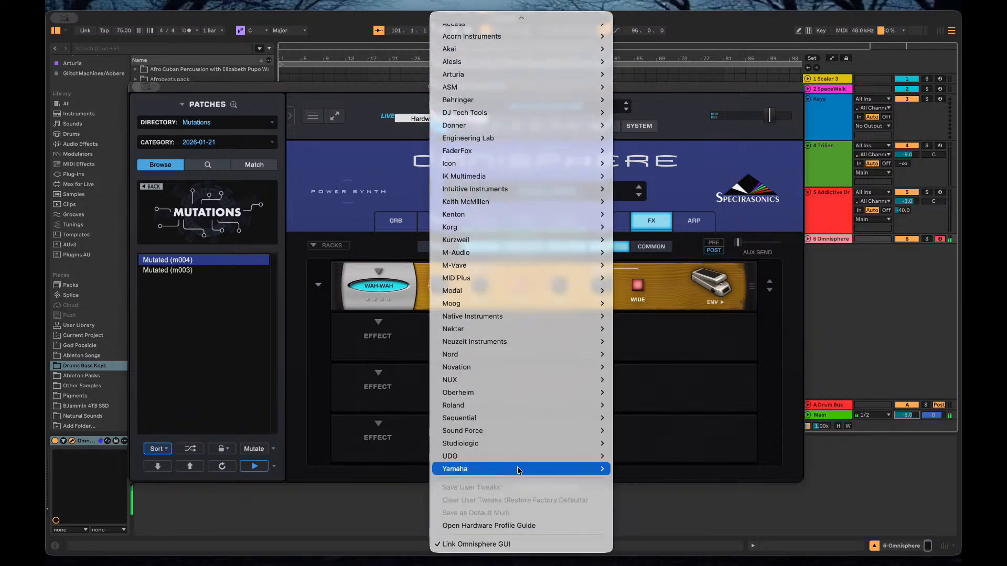
scroll(516, 433, "up", 1)
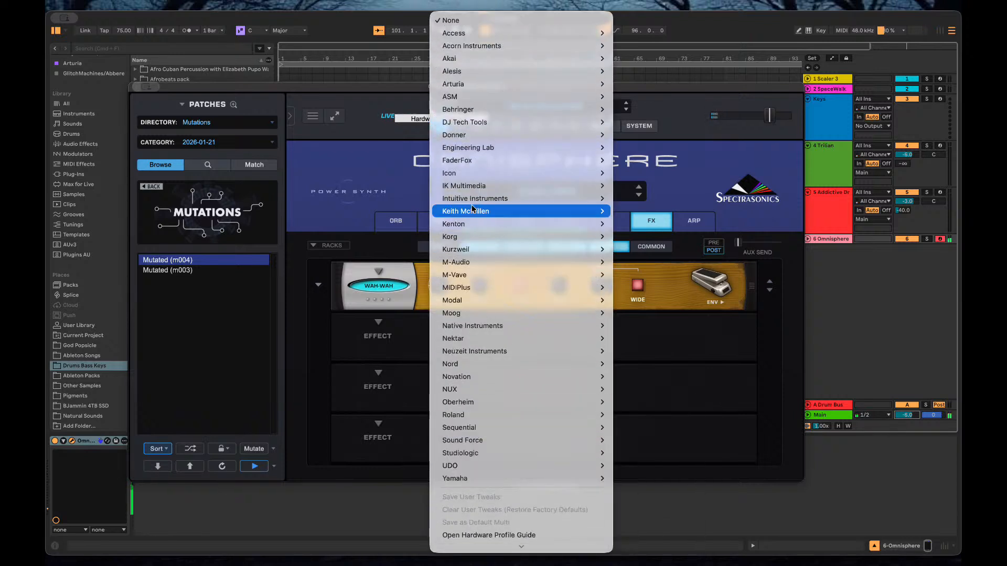
left_click(682, 112)
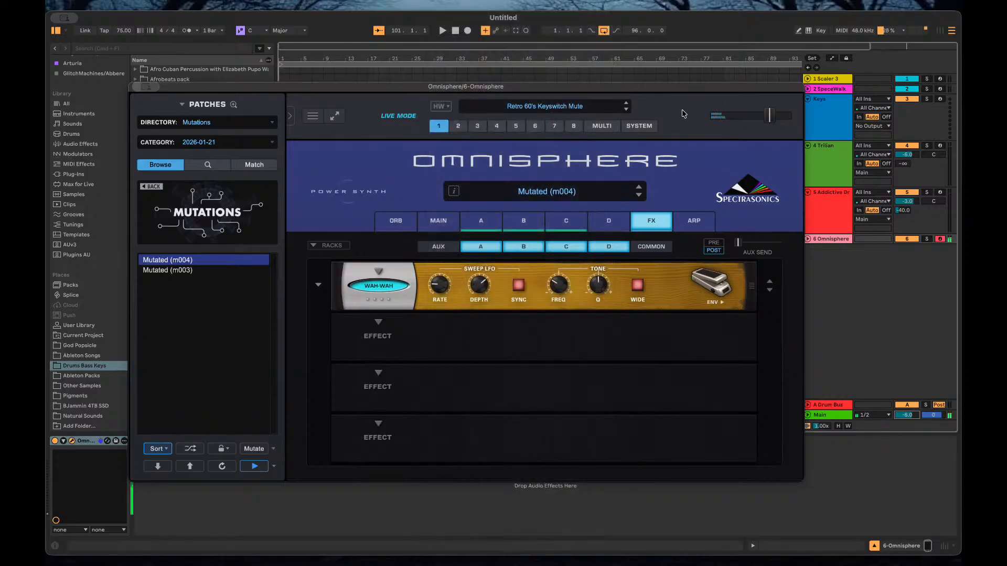
left_click(646, 126)
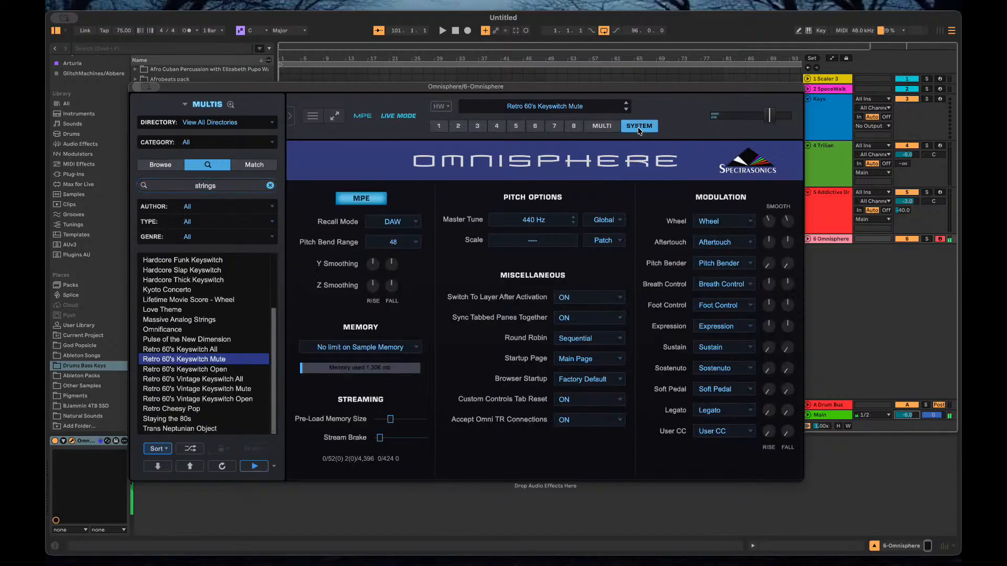
left_click(443, 126)
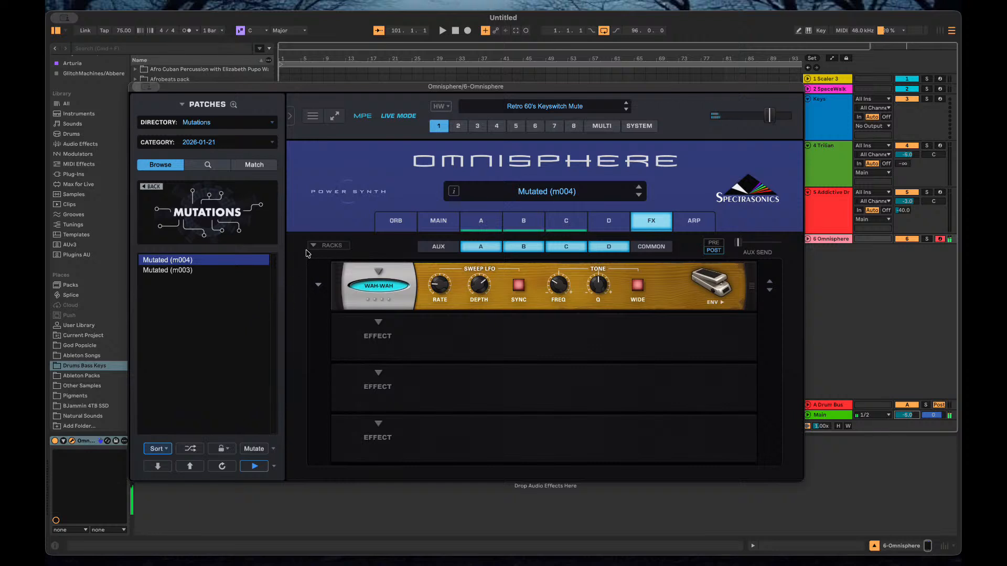
right_click(197, 265)
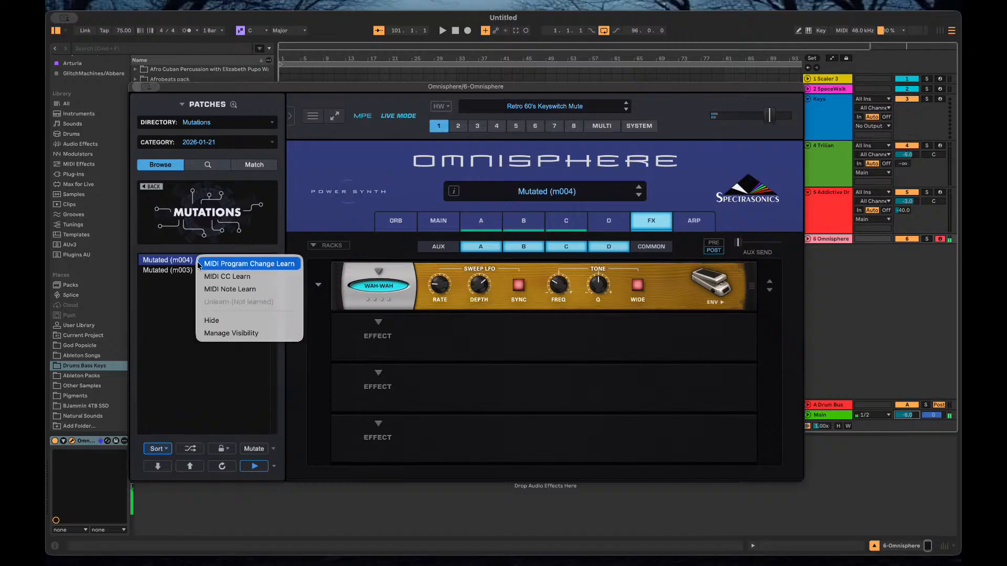
left_click(177, 303)
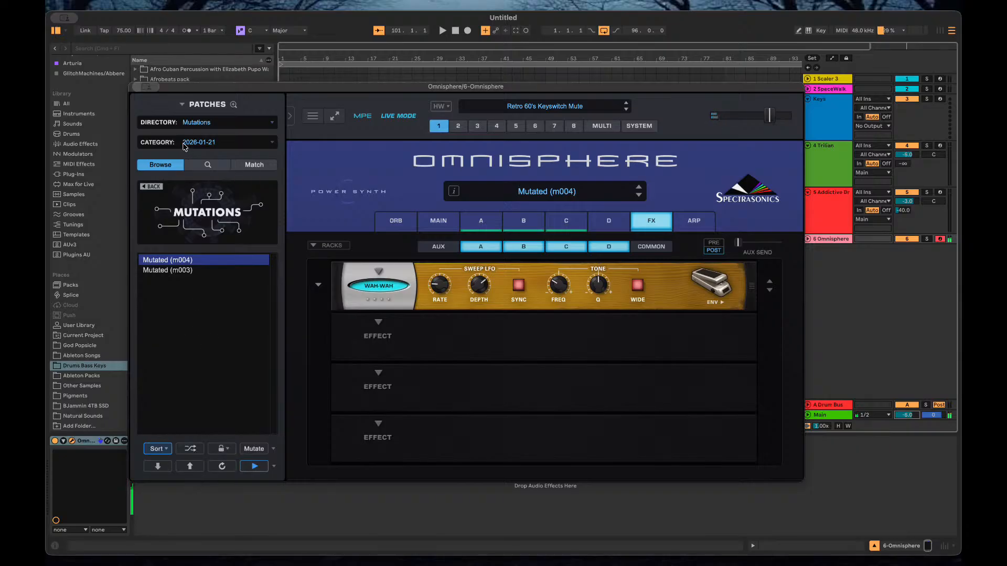
left_click(201, 123)
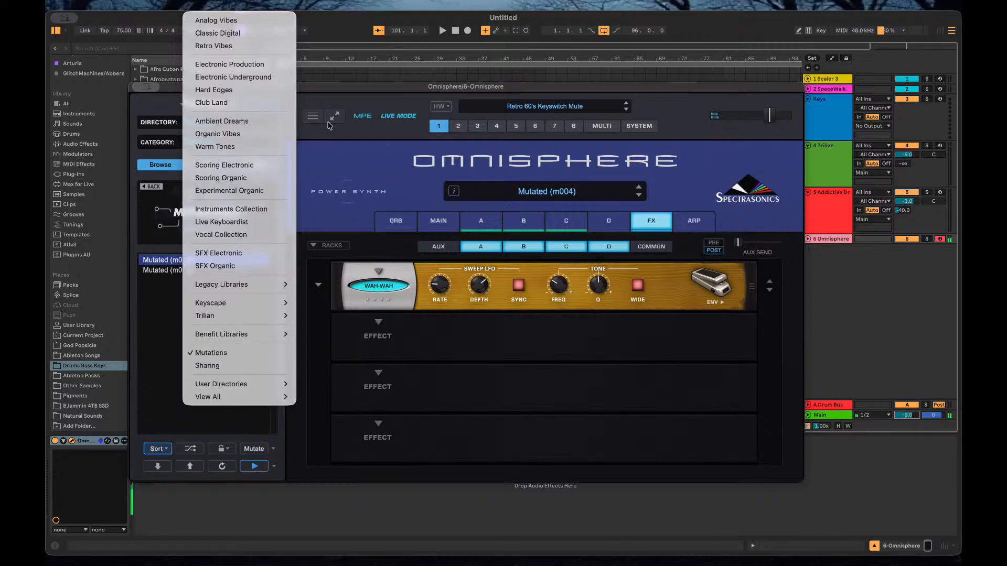
left_click(344, 98)
Initialize the patch in part 1 and display layer A.
left_click(310, 117)
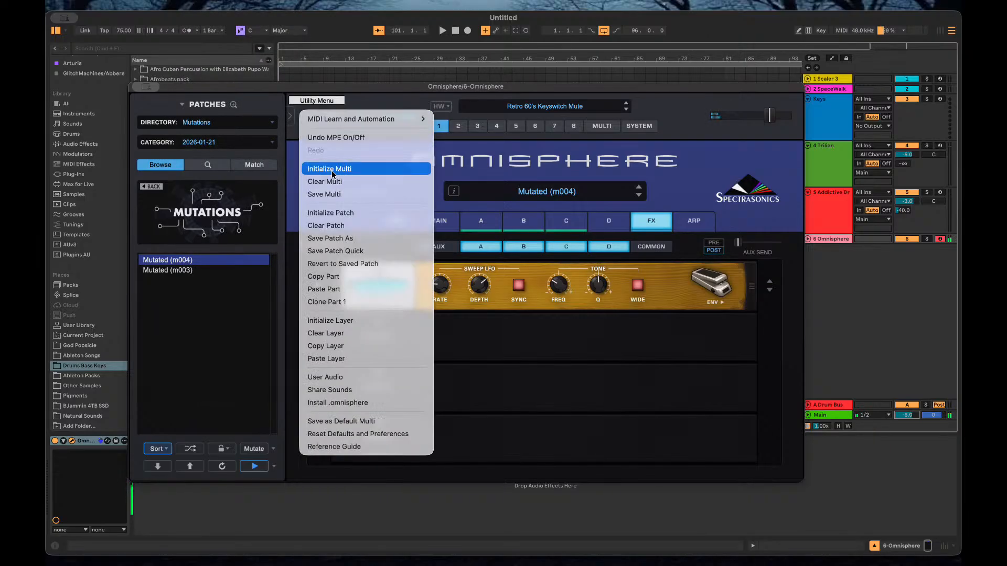
left_click(327, 213)
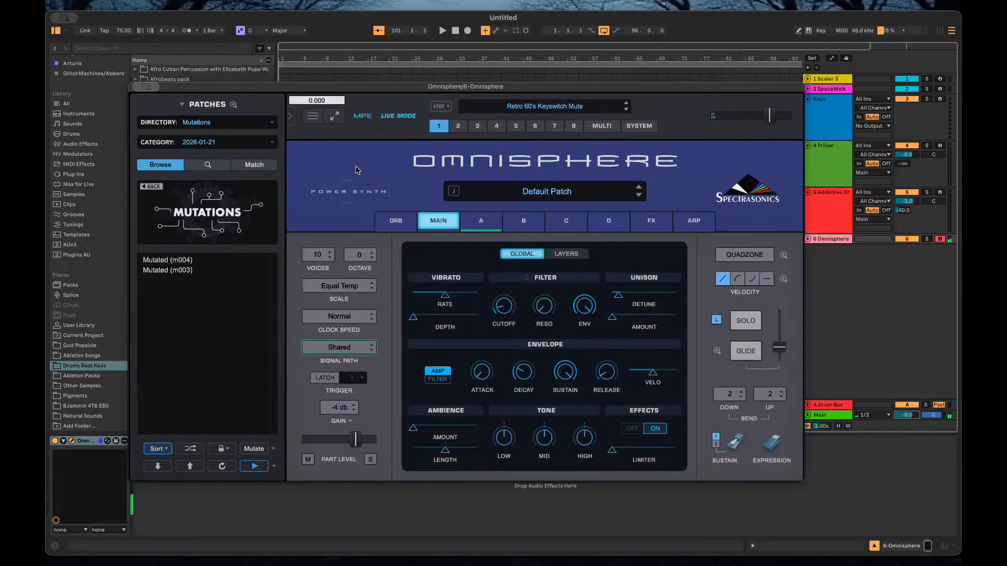
left_click(500, 107)
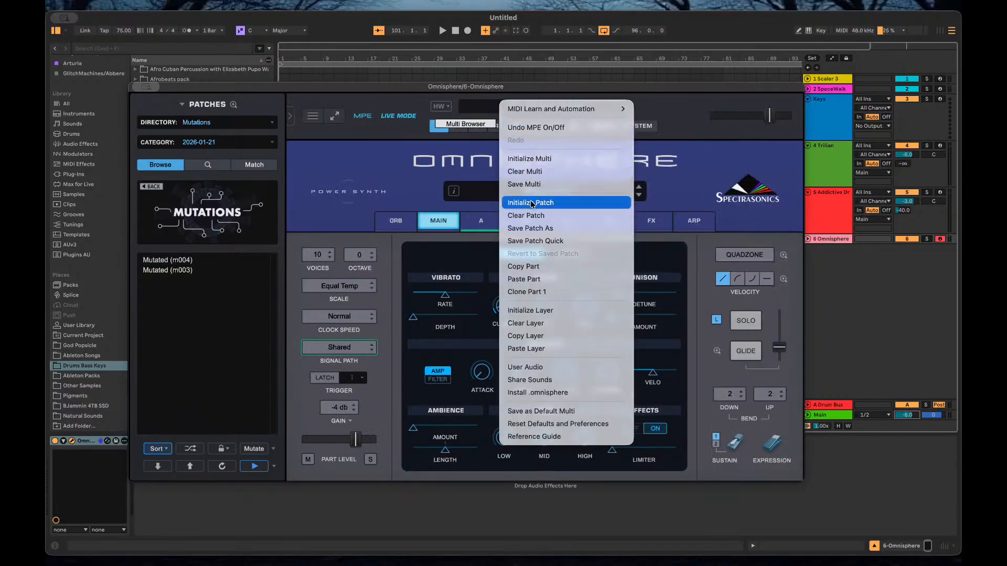
left_click(531, 203)
left_click(471, 106)
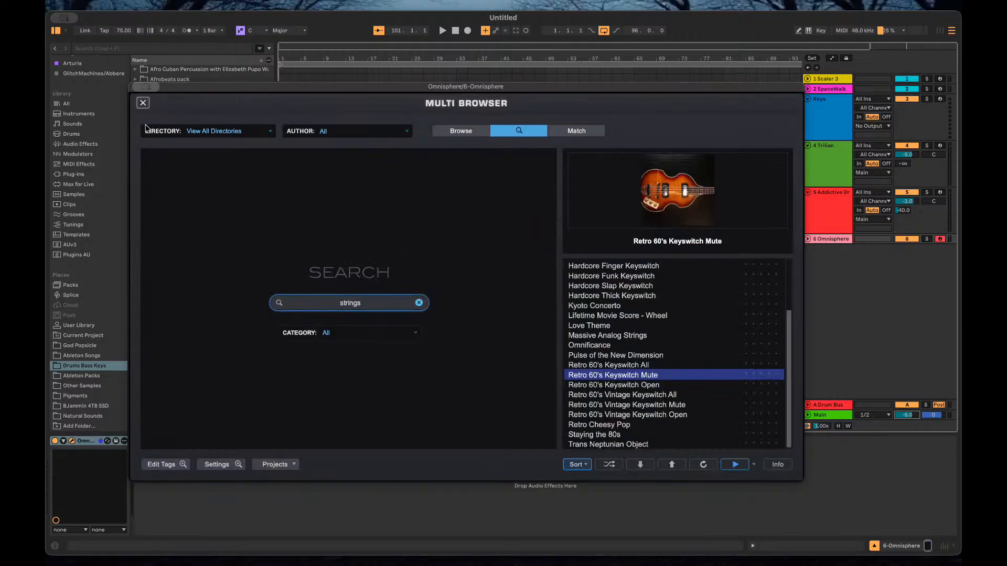
left_click(142, 103)
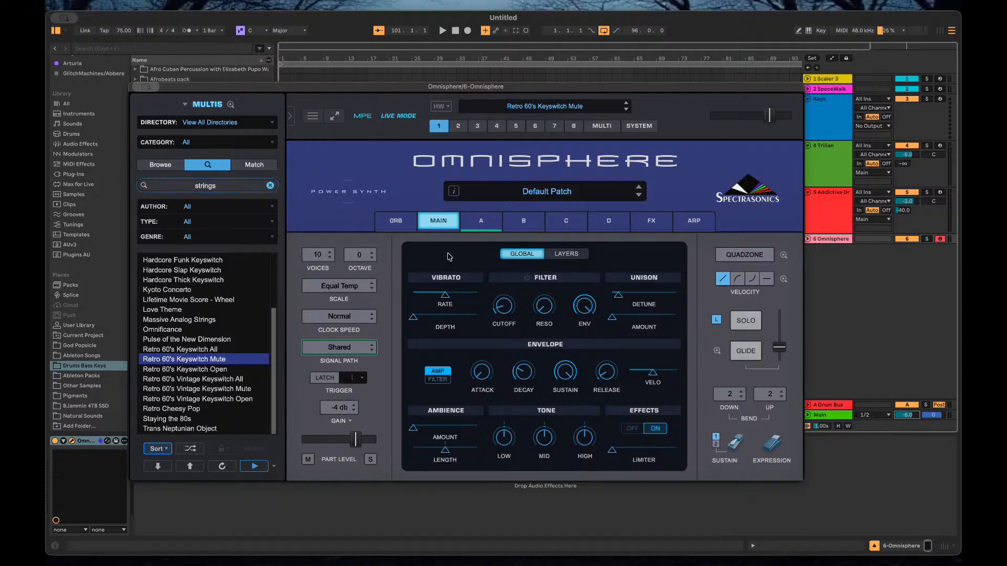
left_click(479, 225)
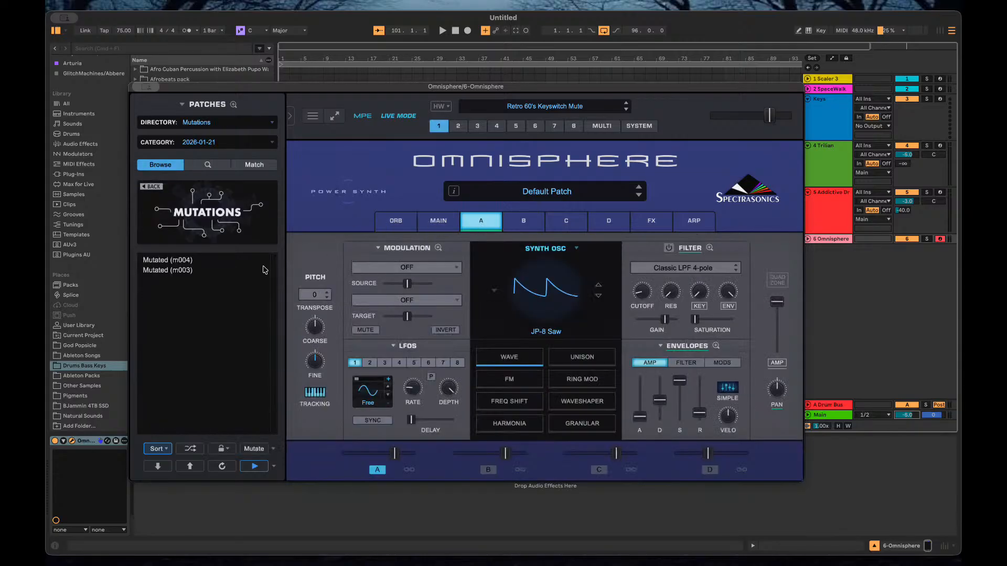
Set the patch directory to All Omnisphere and list its patches from all categories.
left_click(260, 126)
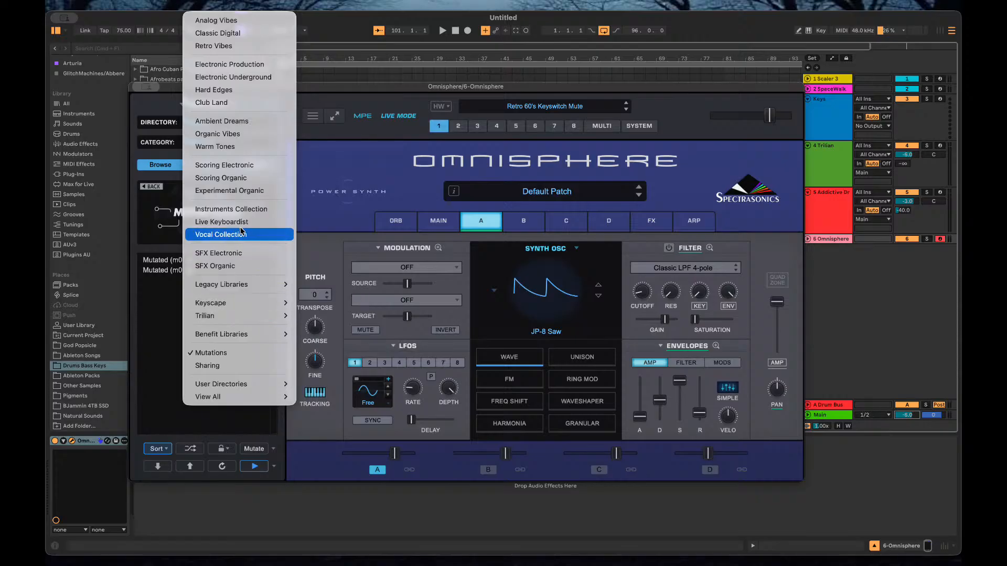
mouse_move(253, 389)
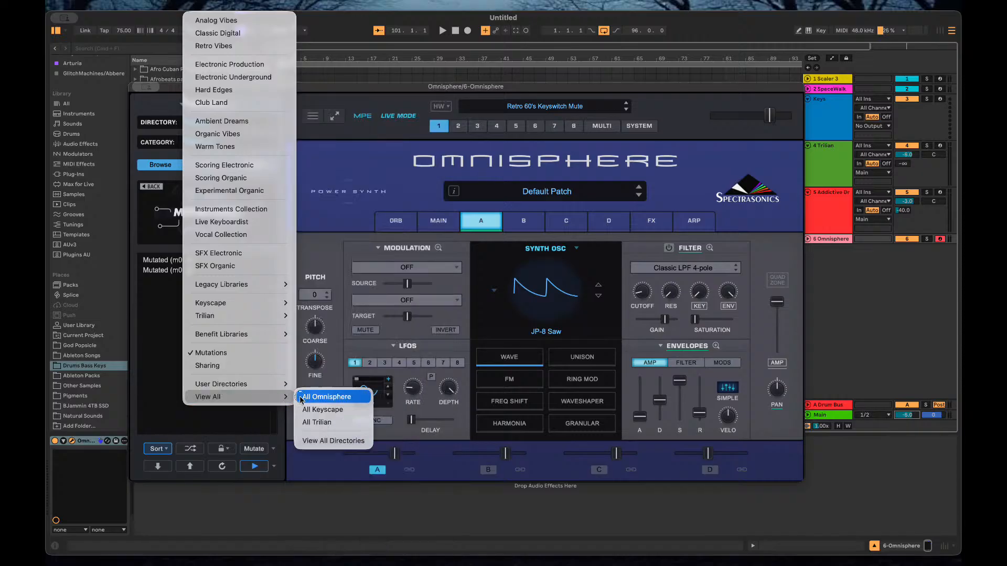
left_click(326, 397)
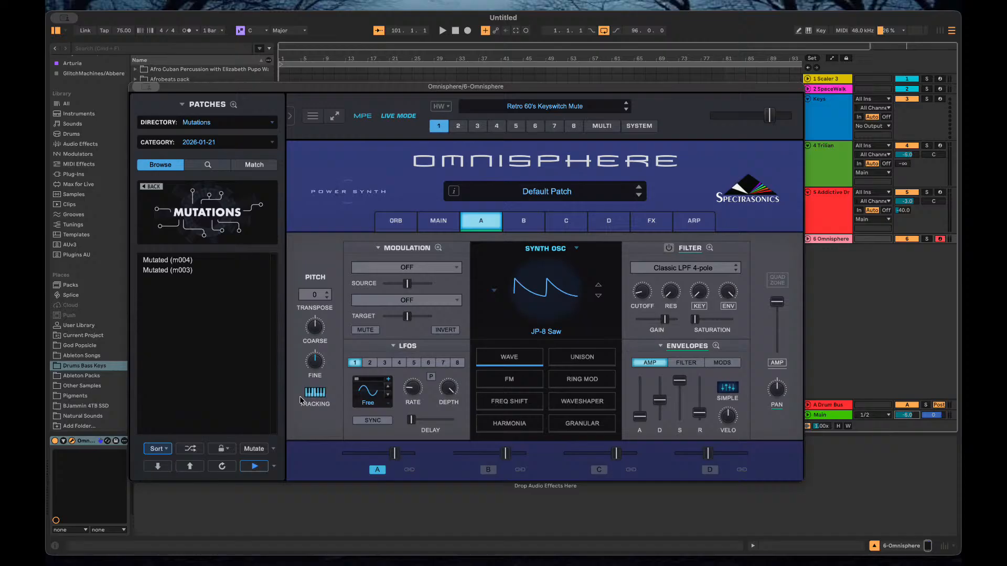
left_click(249, 147)
left_click(247, 144)
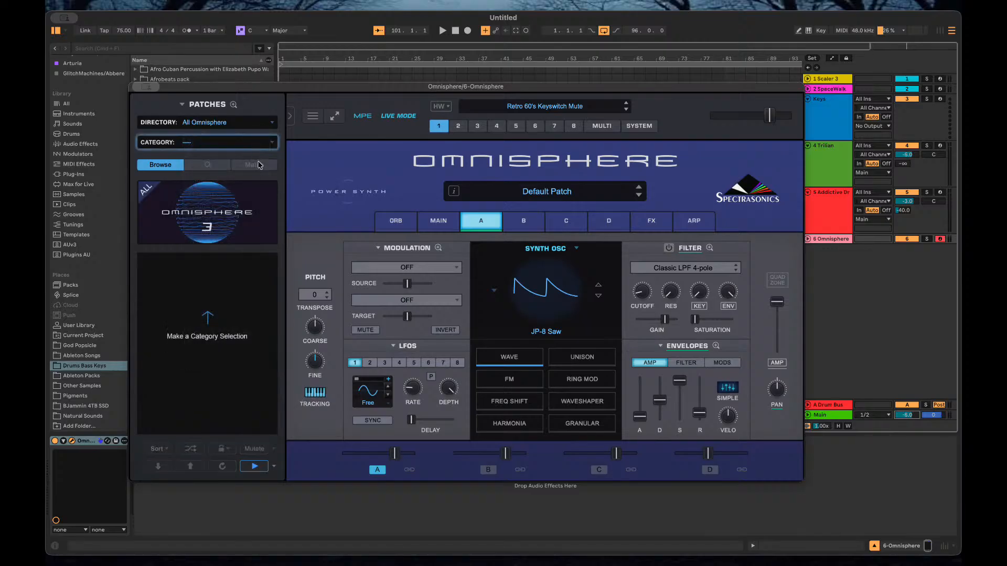
Load the Samsara patch from the Luftrum Ambient 3 user directory and view its layers B and C.
left_click(250, 124)
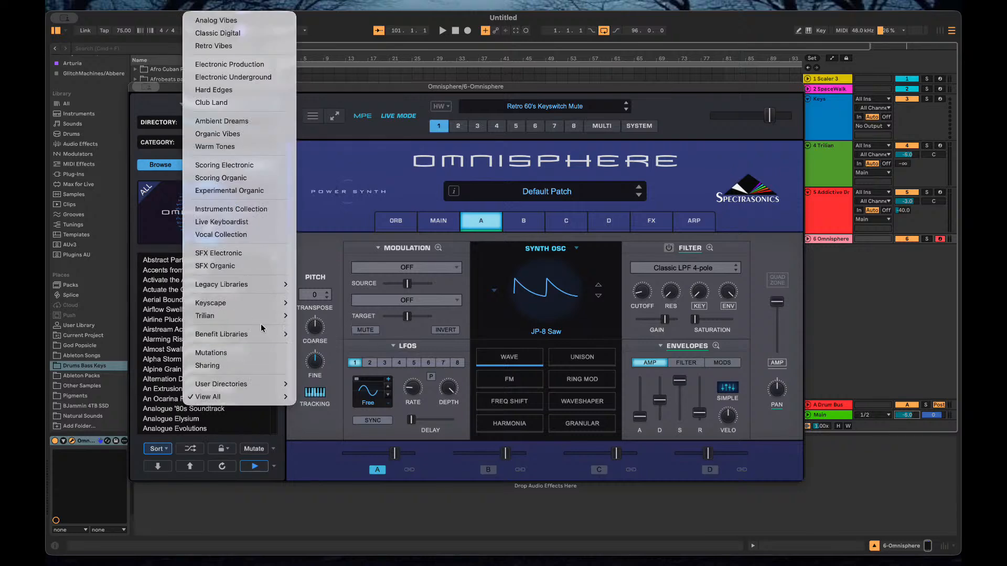
mouse_move(263, 384)
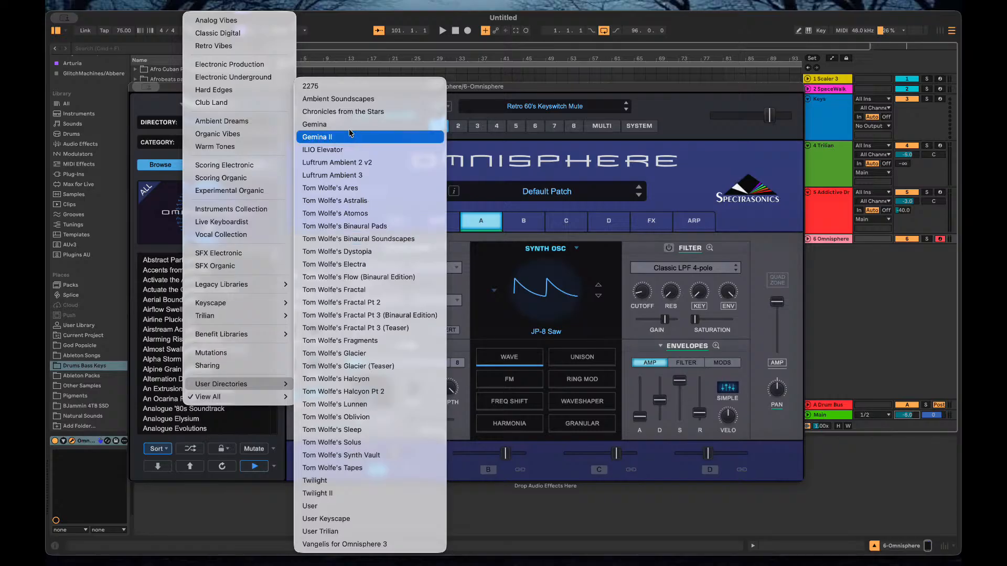
left_click(348, 175)
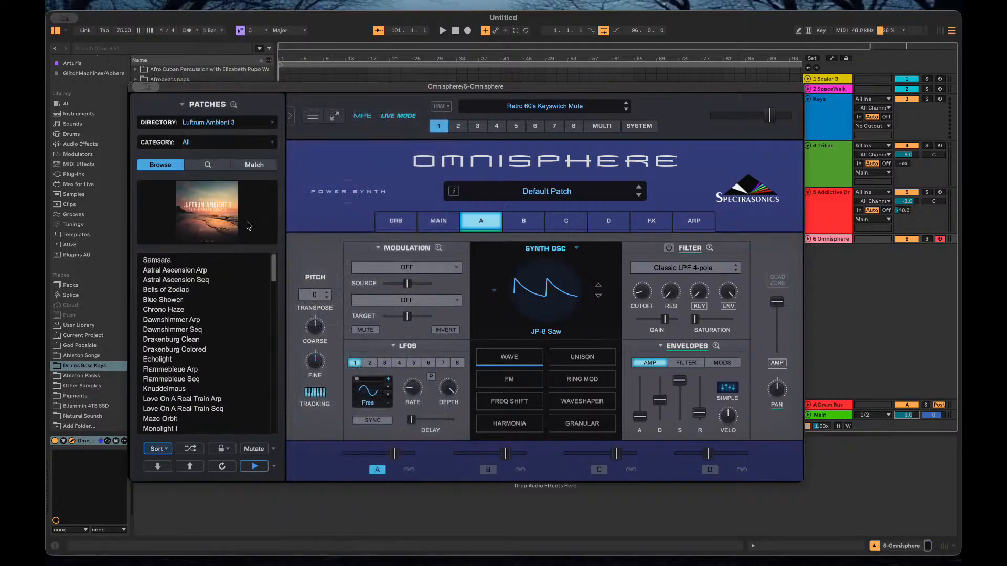
left_click(157, 260)
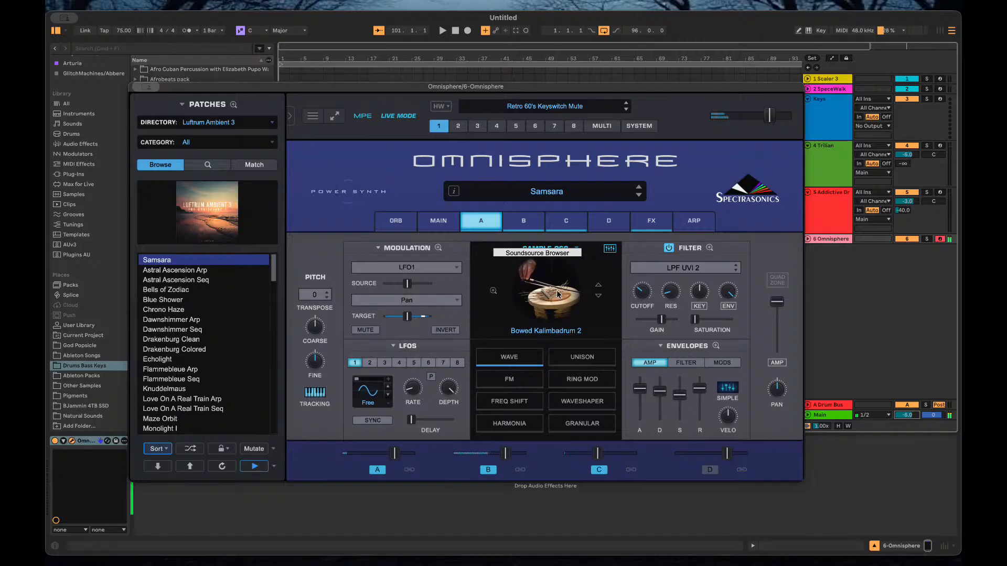
left_click(533, 218)
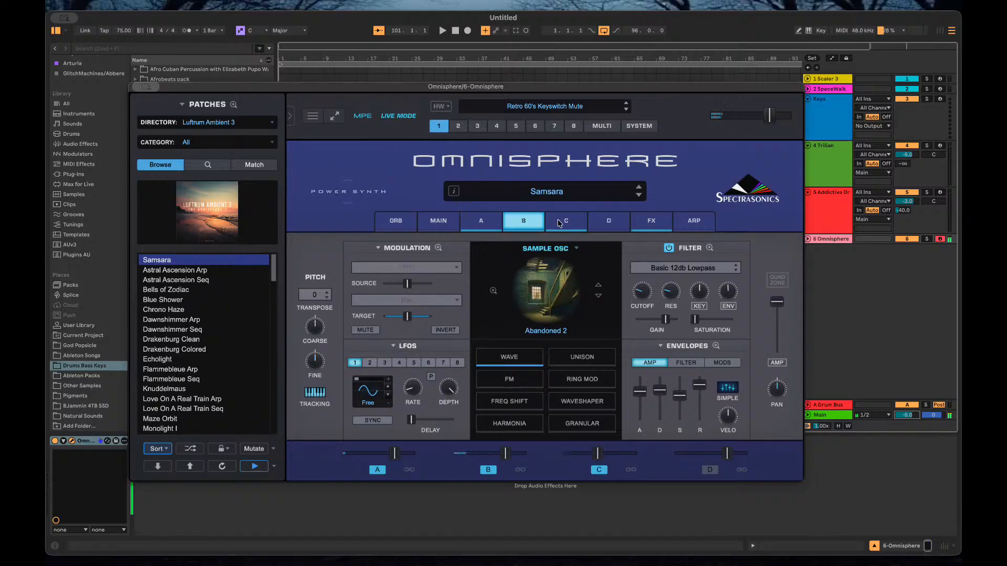
left_click(570, 222)
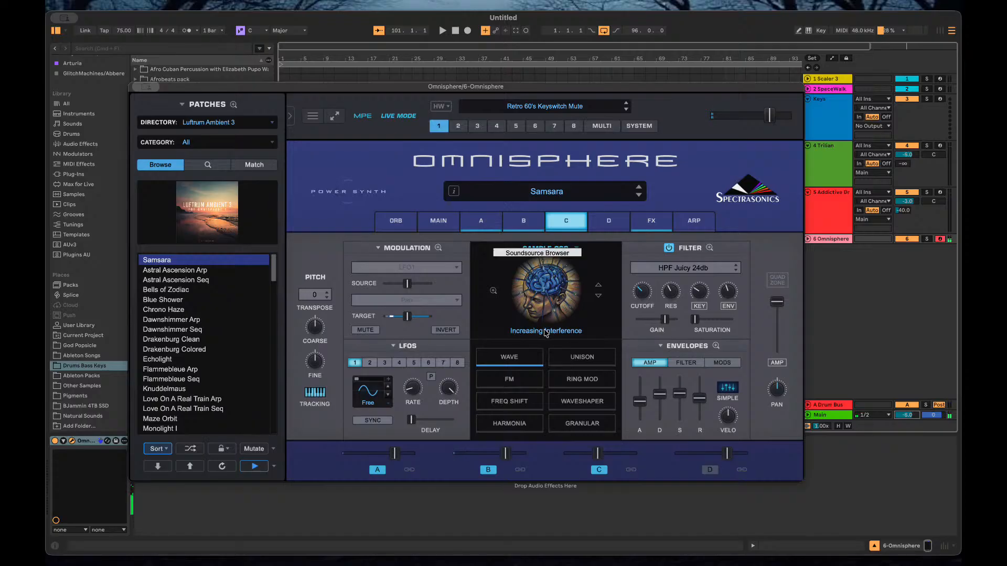
Switch layer B's oscillator from sample to synth mode and back to sample mode.
left_click(524, 227)
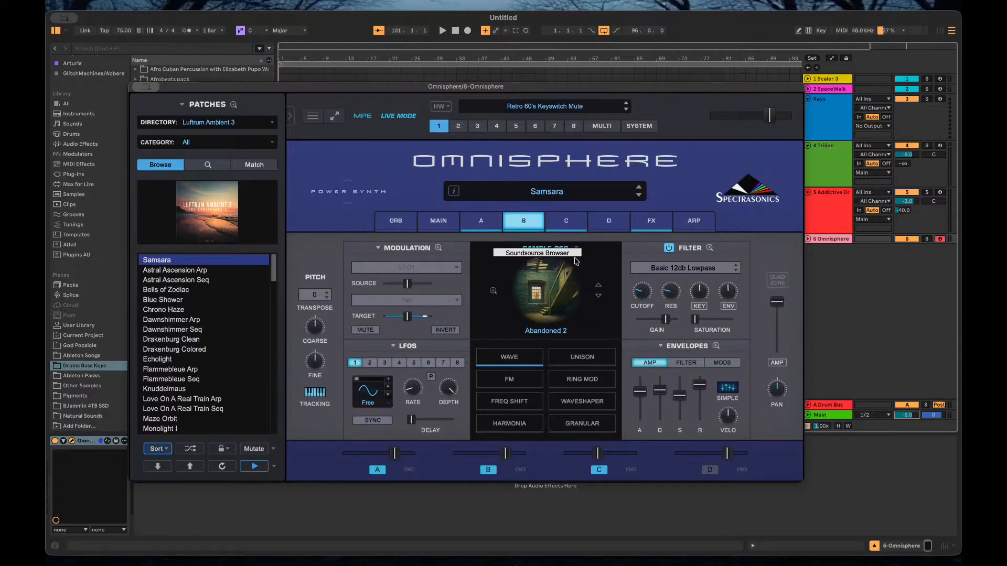
left_click(560, 250)
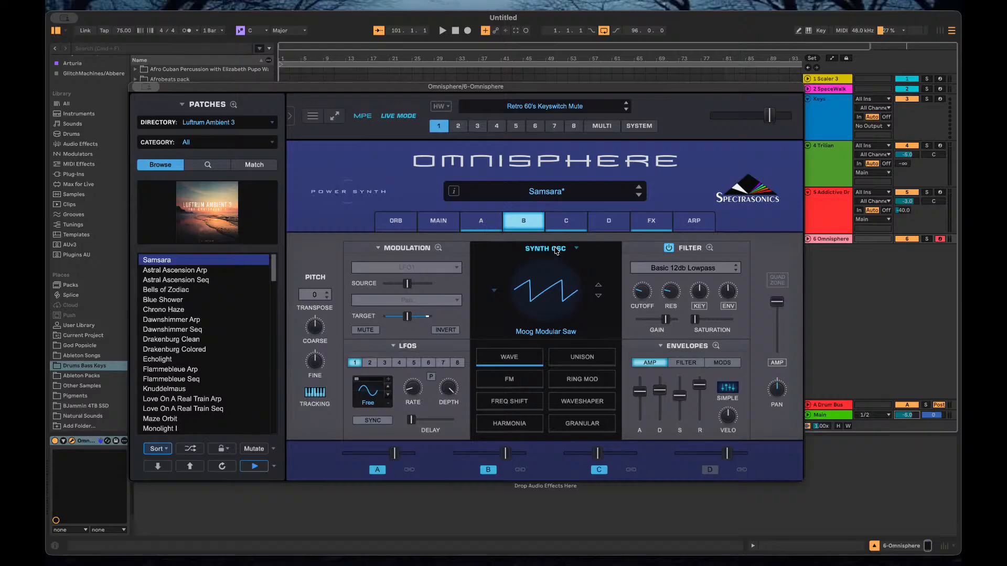
left_click(557, 251)
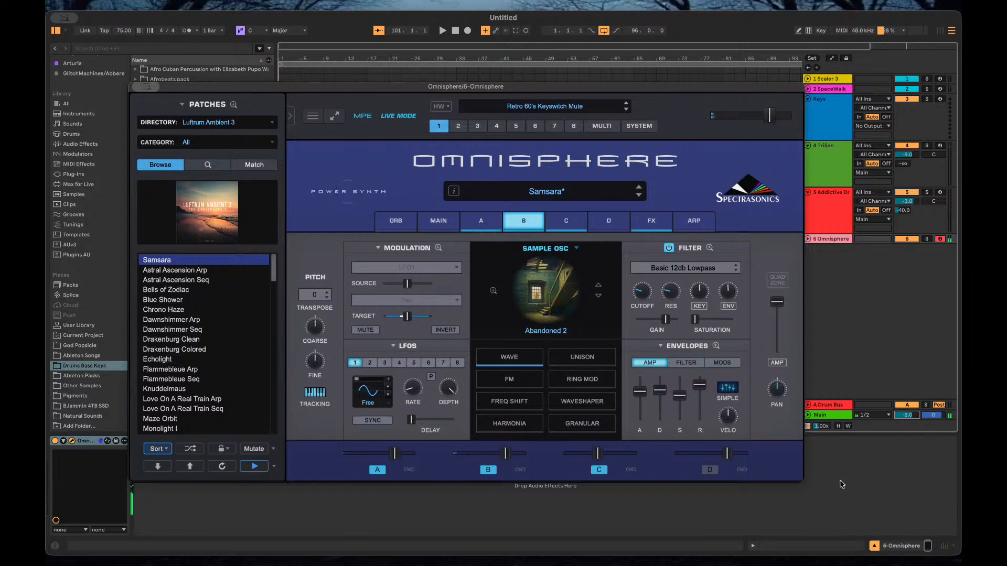
left_click_drag(959, 362, 961, 398)
Examine the settings of LFOs 1 to 8 on layer A.
left_click(495, 227)
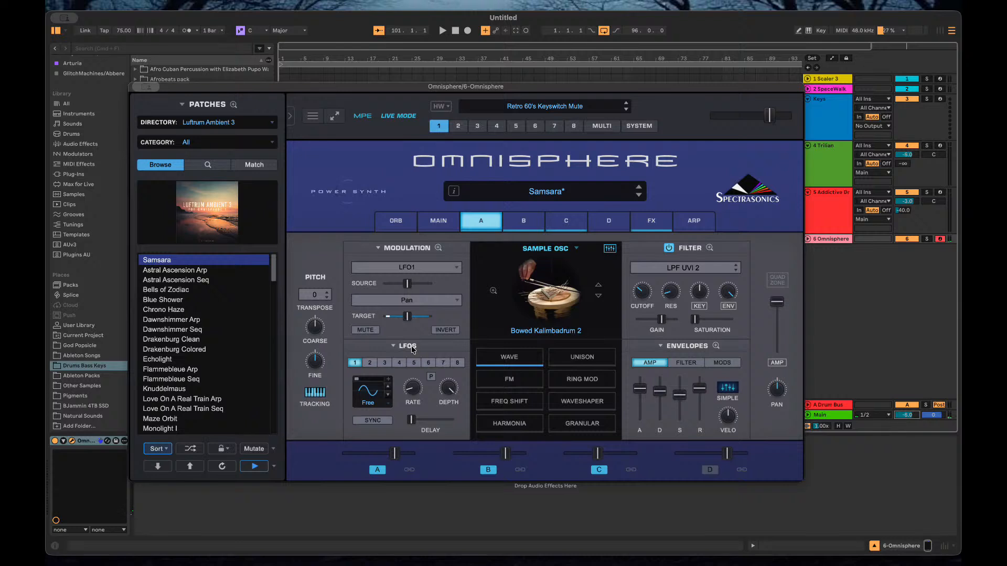
left_click(369, 362)
left_click(385, 363)
left_click(400, 364)
left_click(413, 362)
left_click(428, 363)
left_click(443, 363)
left_click(457, 363)
left_click(355, 363)
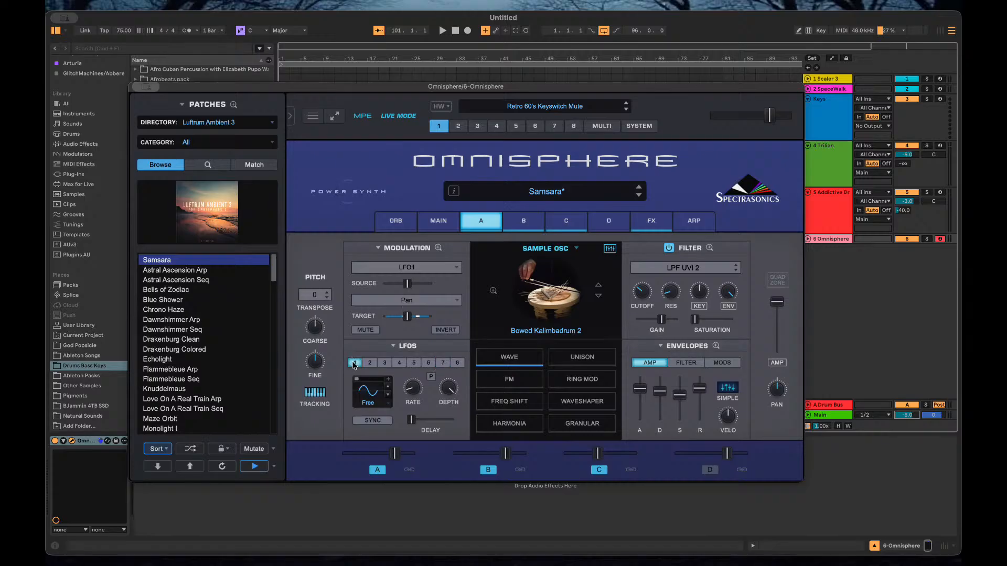
left_click(383, 364)
left_click(398, 364)
left_click(414, 363)
left_click(429, 363)
left_click(443, 363)
left_click(456, 363)
left_click(355, 363)
left_click(368, 363)
left_click(382, 364)
left_click(370, 366)
left_click(354, 363)
Examine the Samsara patch's aux, layer and common effects racks and its arpeggiator.
left_click(662, 221)
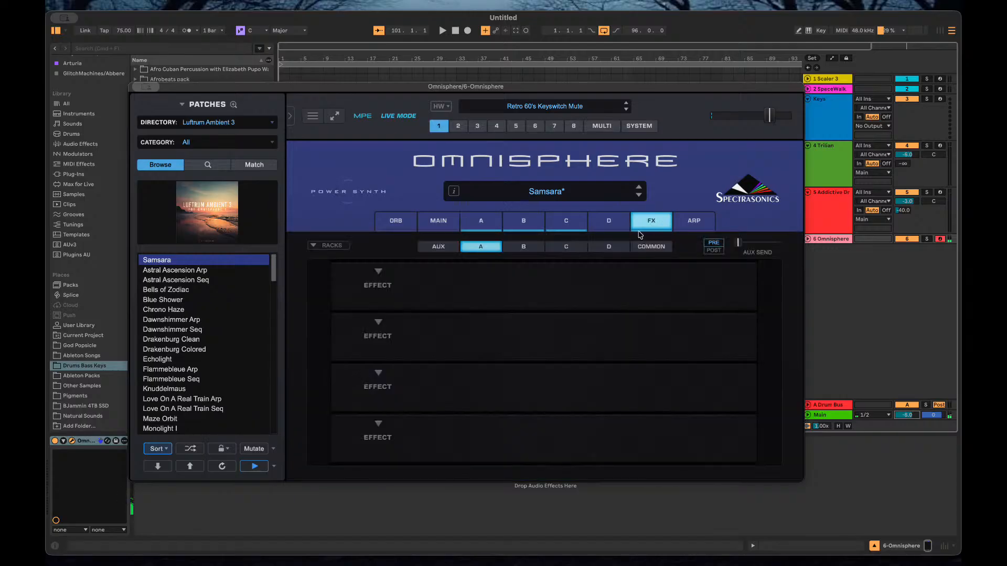
left_click(521, 251)
left_click(453, 252)
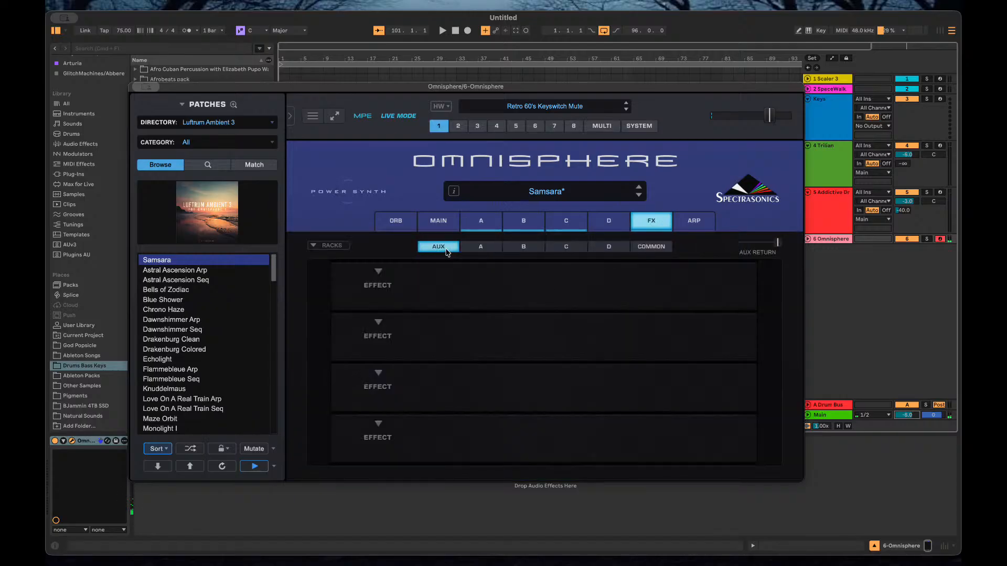
left_click(489, 251)
left_click(523, 247)
left_click(565, 247)
left_click(608, 248)
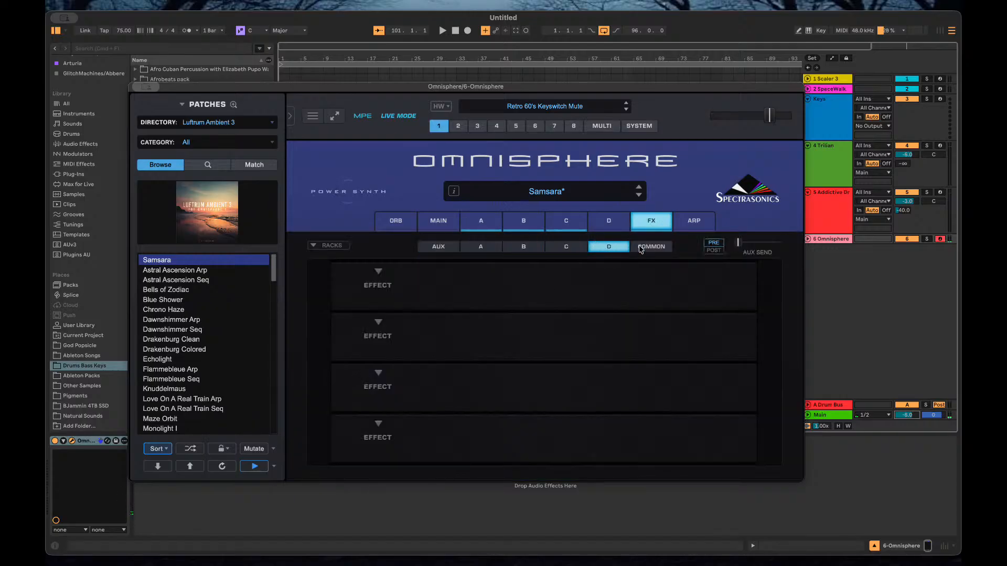
left_click(635, 252)
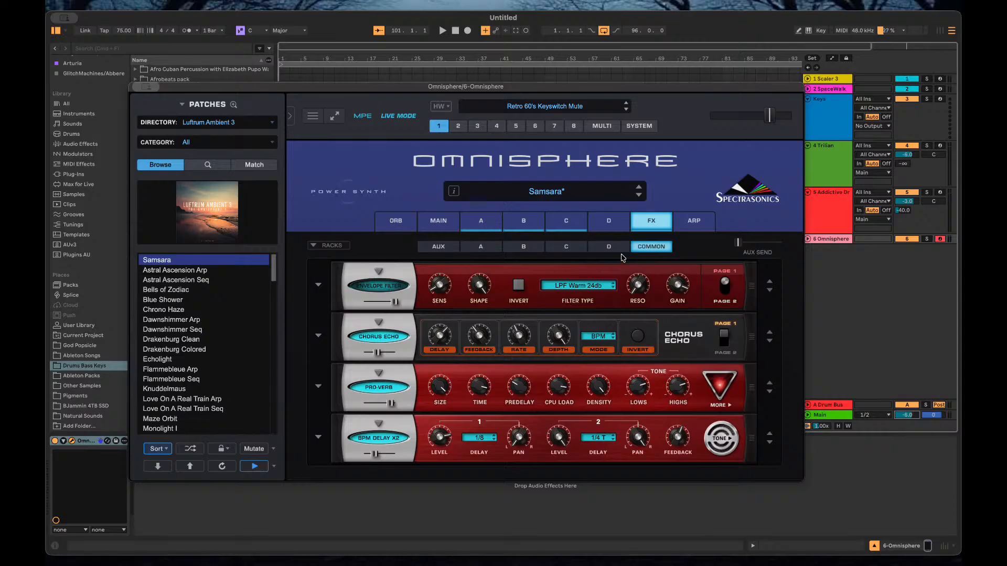
left_click(686, 230)
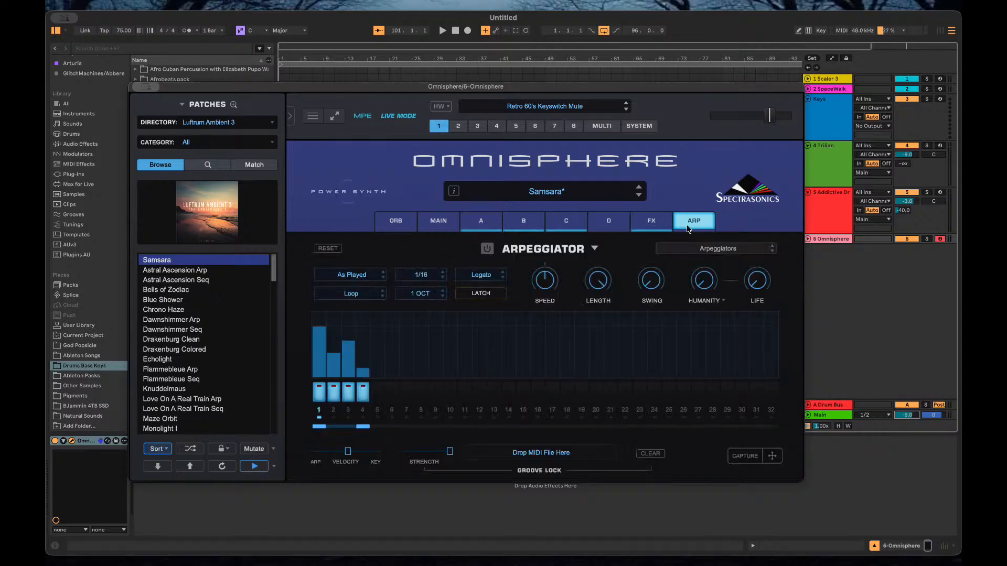
left_click(650, 229)
Compare the sound sources and filters of layers A, B and C in the Samsara patch.
left_click(575, 225)
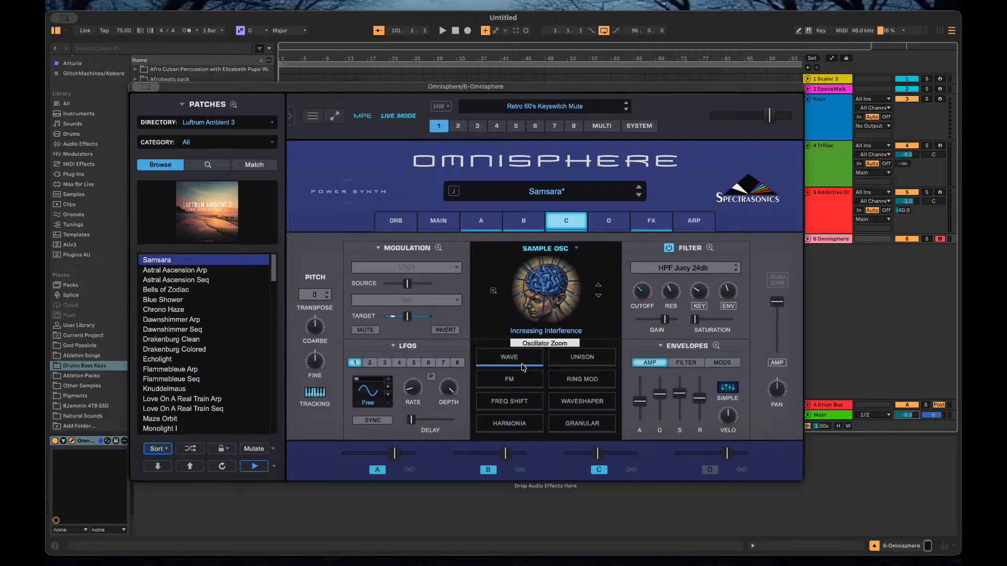
left_click(524, 219)
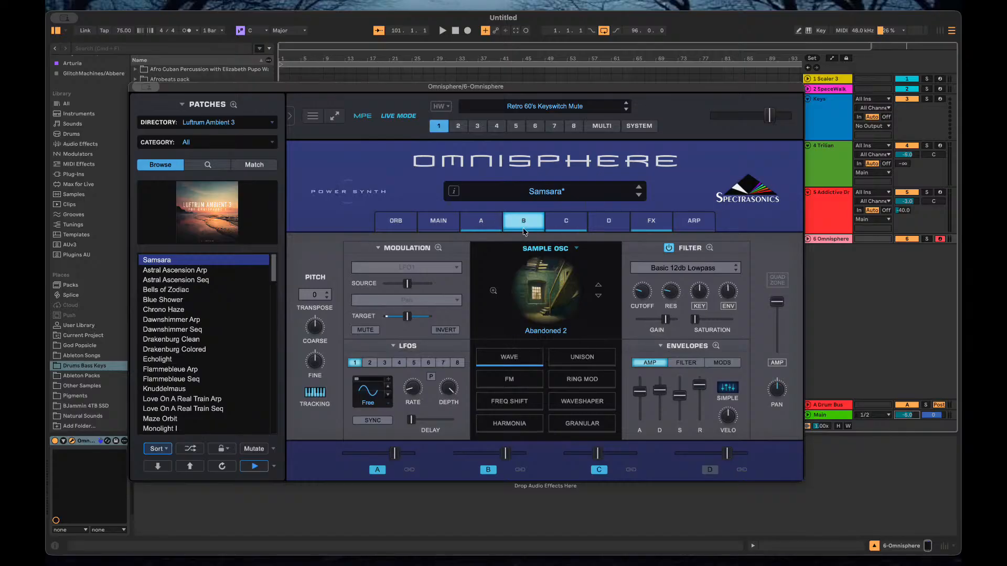
left_click(485, 224)
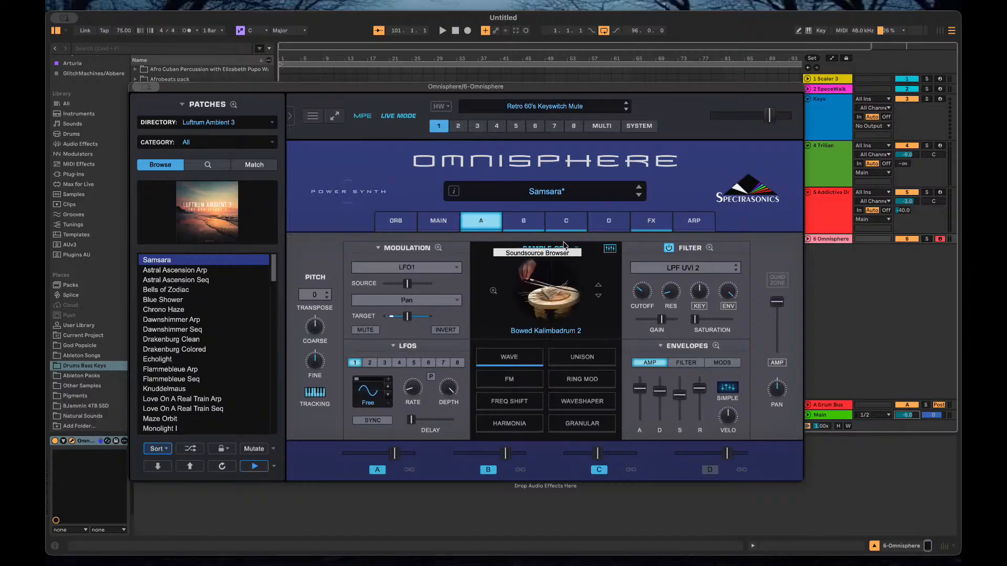
left_click(526, 223)
left_click(552, 225)
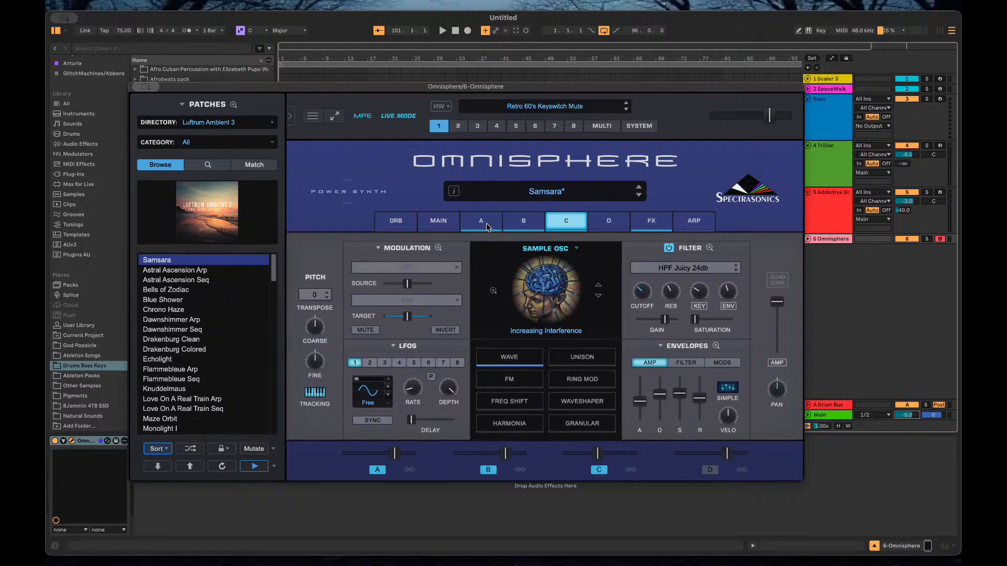
left_click(482, 225)
left_click(520, 223)
left_click(559, 224)
left_click(487, 225)
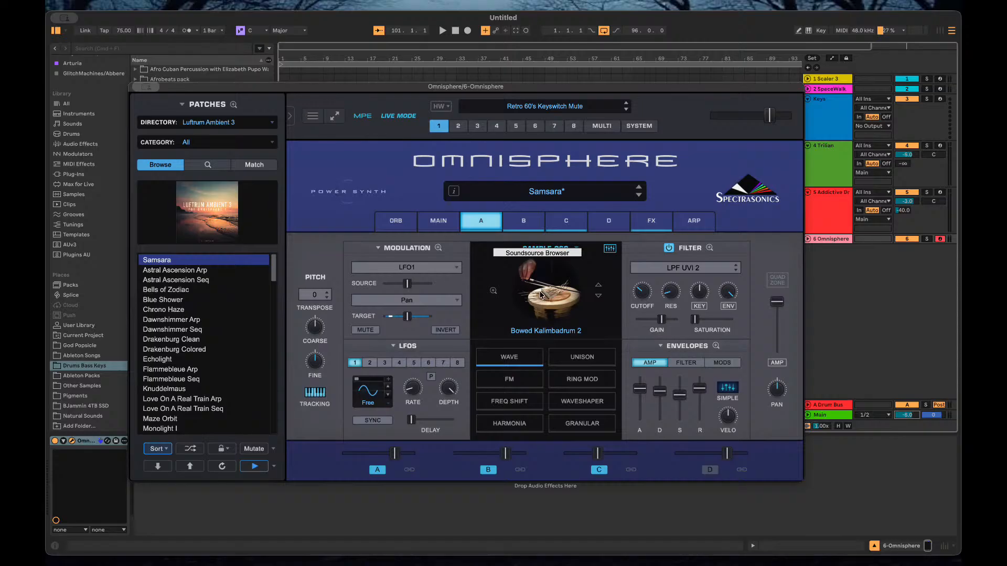
left_click(529, 221)
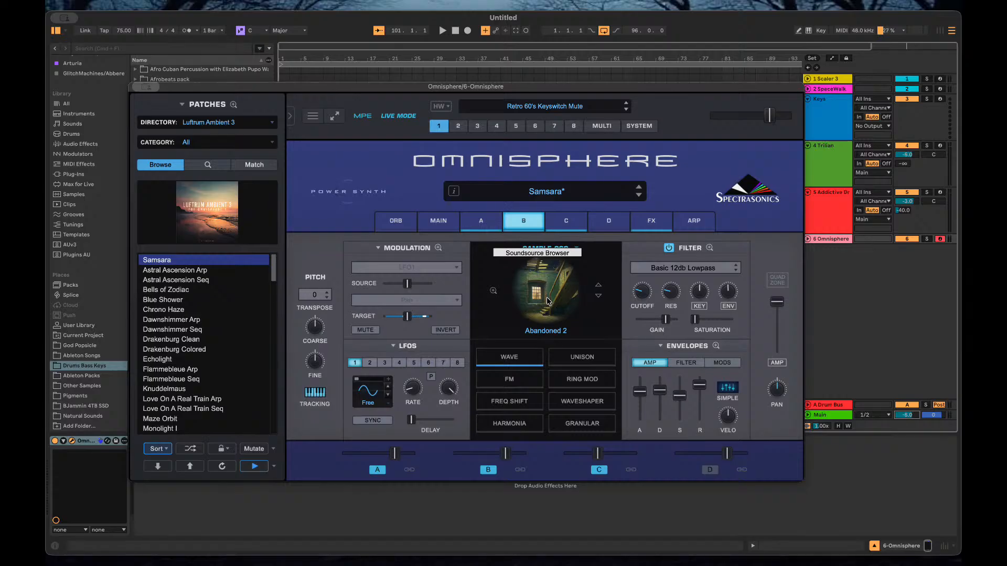
left_click(559, 217)
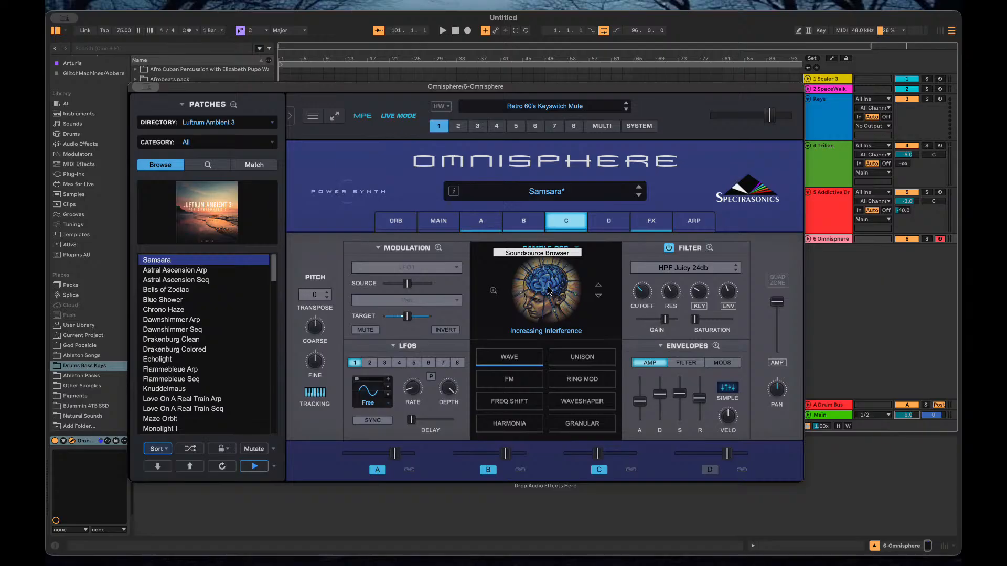
left_click(481, 222)
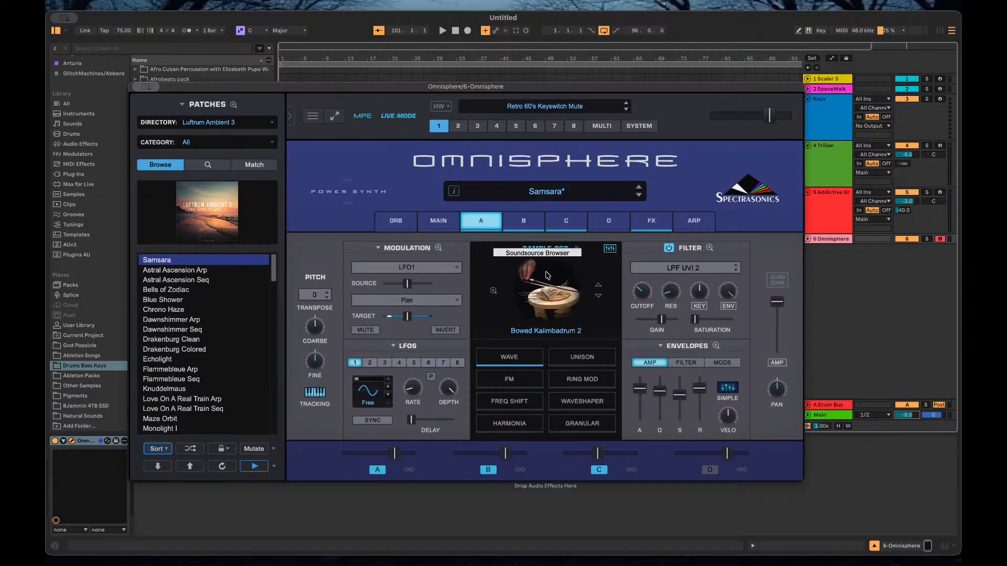
left_click(522, 224)
left_click(567, 225)
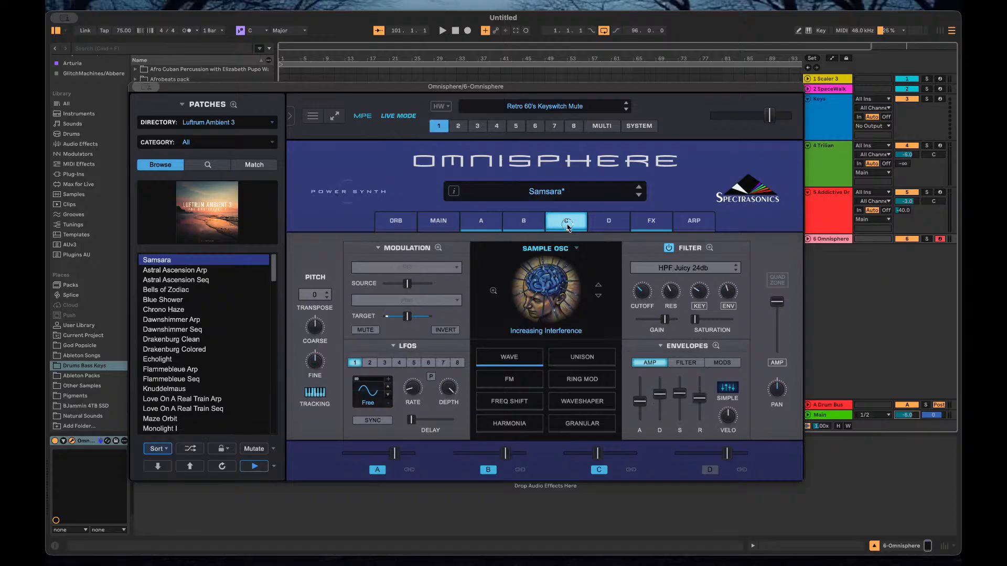
View layer B of the Samsara patch and look through its Human Voices entries in the Soundsource Browser.
left_click(529, 228)
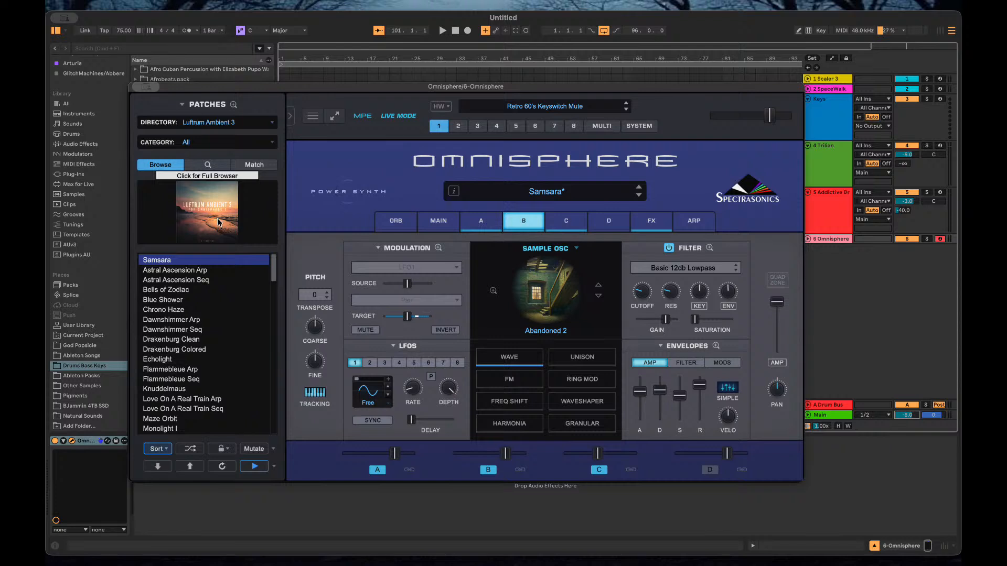
left_click(550, 283)
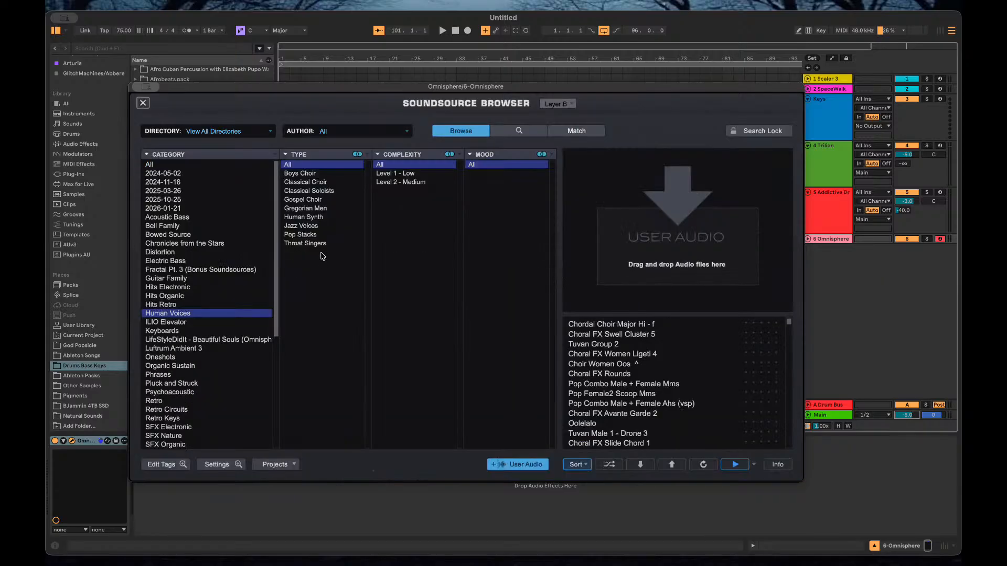
left_click(144, 104)
Audition Luftrum Ambient 3 patches including Chrono Haze, Dawnshimmer Seq and Drakenburg Clean, ending on Drakenburg Colored.
left_click(173, 310)
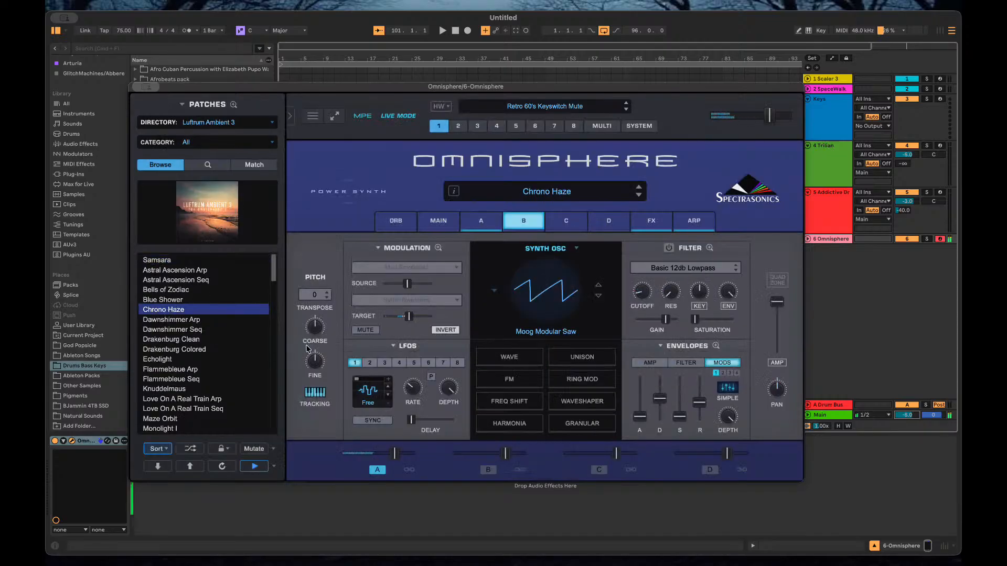
left_click(265, 349)
left_click(228, 310)
left_click(203, 330)
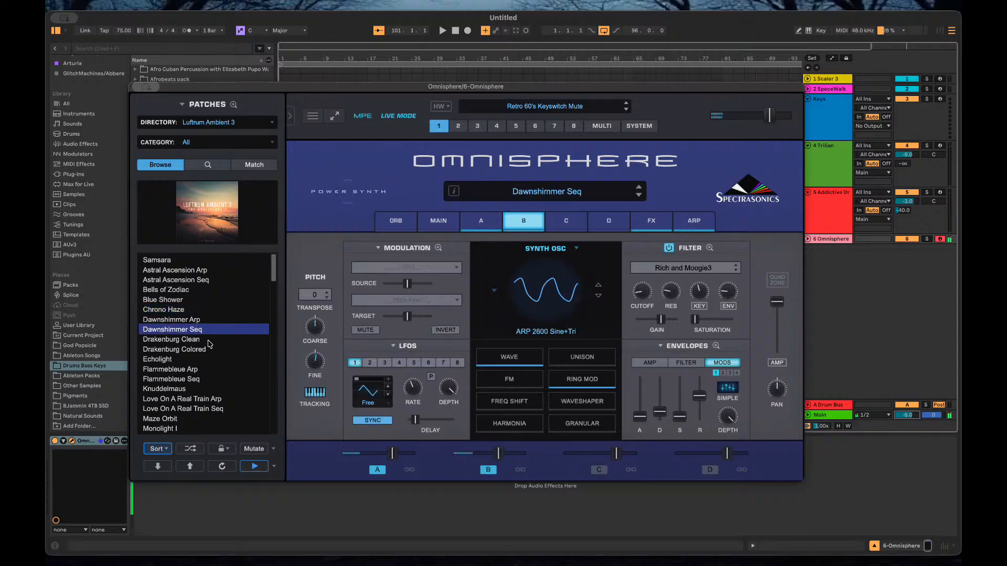
left_click(203, 340)
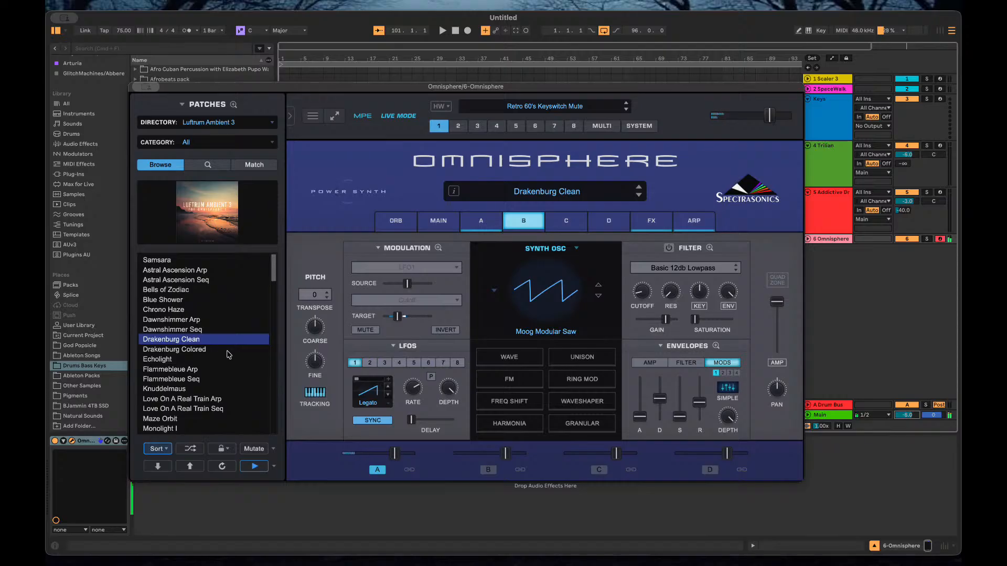
left_click(205, 349)
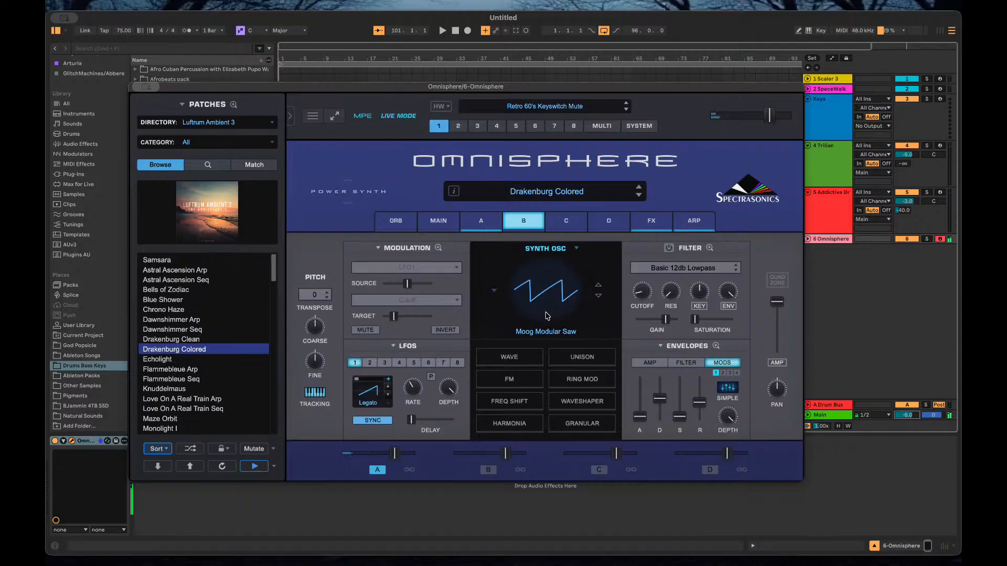
Examine Drakenburg Colored's arpeggiator pattern and its layer and common effects racks.
left_click(691, 223)
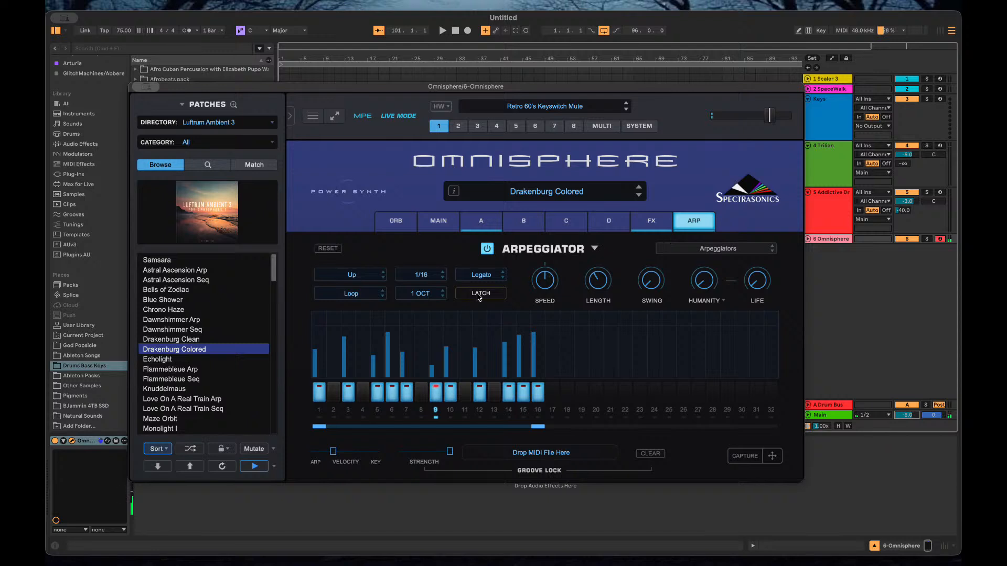
left_click(645, 220)
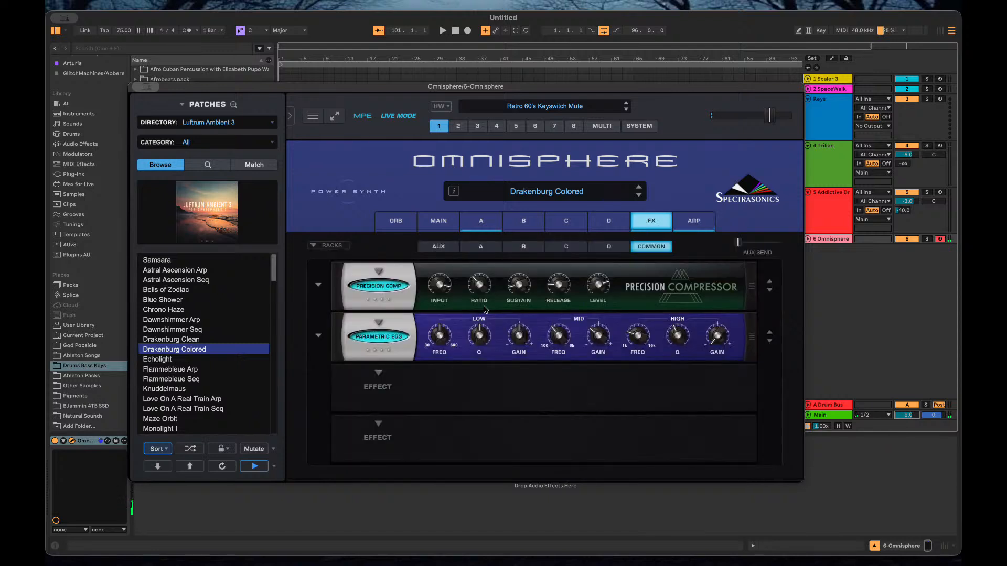
left_click(606, 252)
left_click(564, 253)
left_click(528, 252)
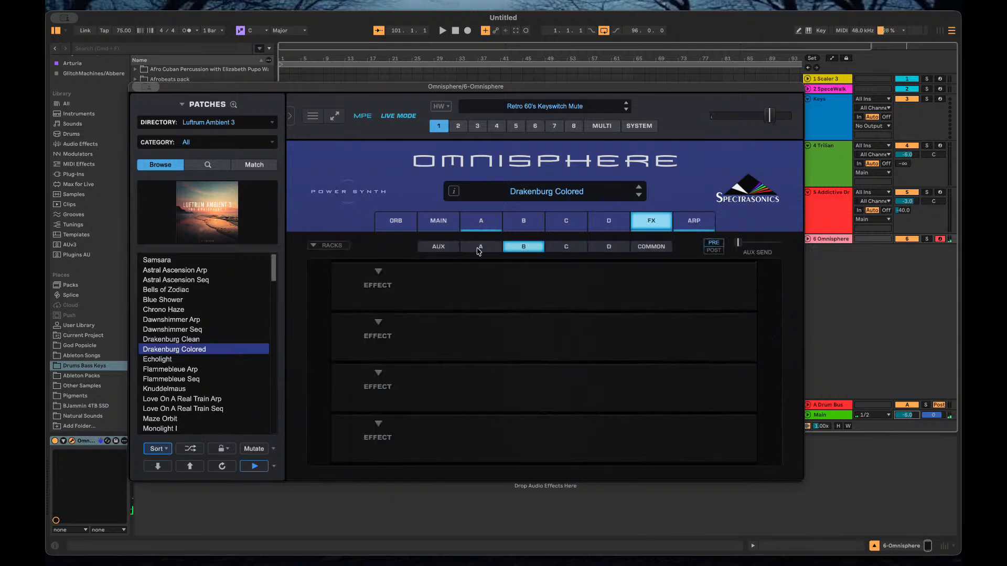
left_click(479, 252)
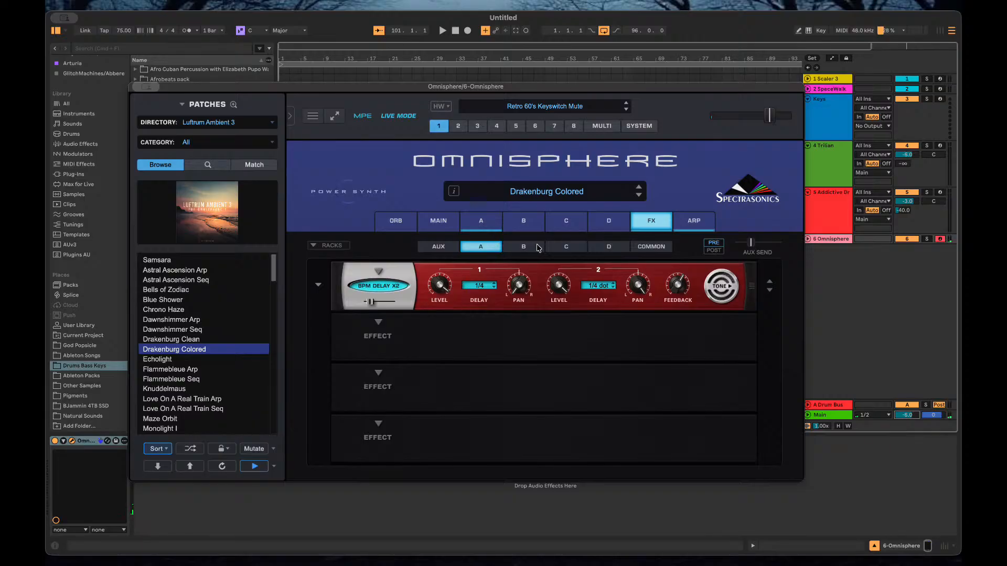
left_click(665, 248)
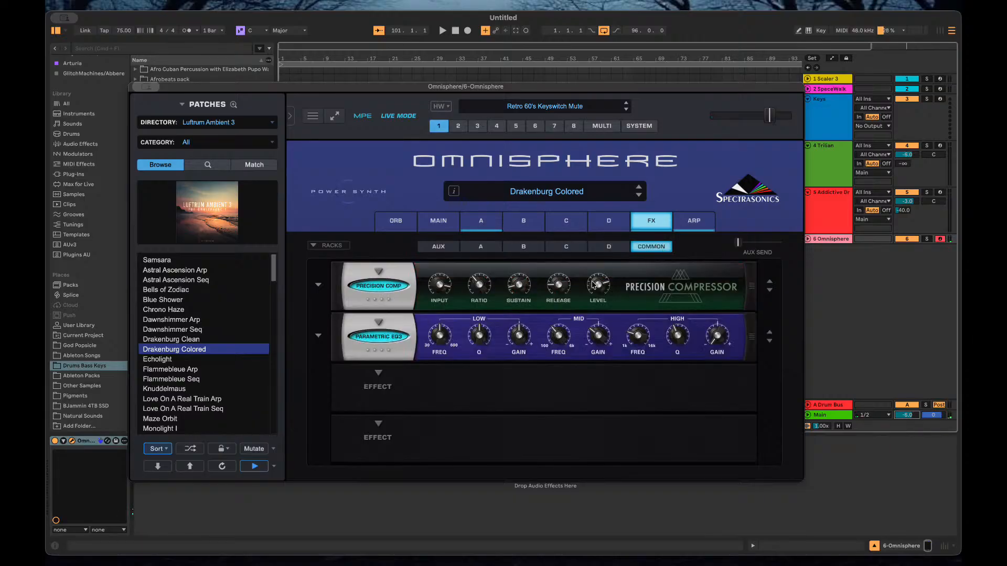
Examine the wave and unison settings of layer A's oscillator in Drakenburg Colored.
left_click(482, 218)
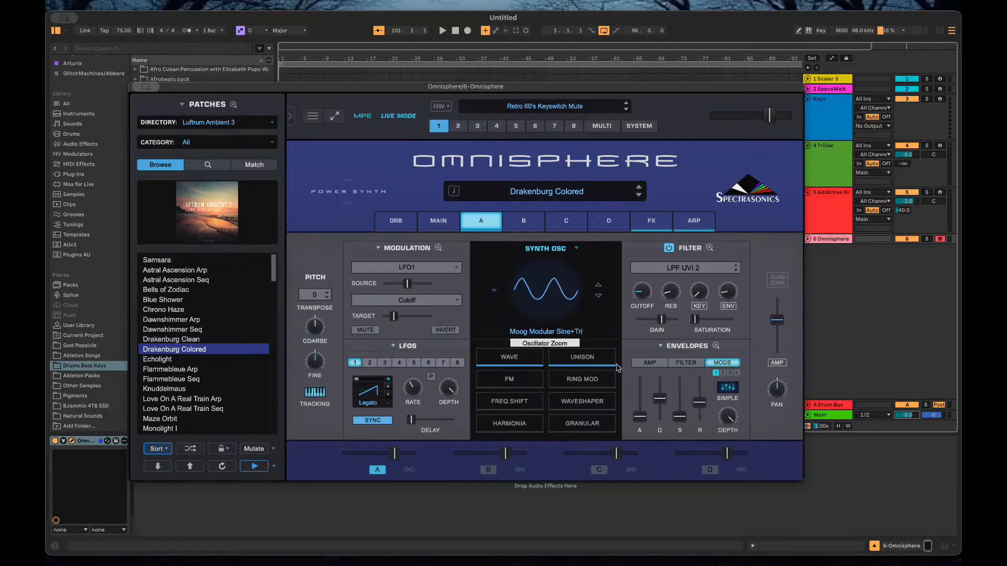
left_click(517, 362)
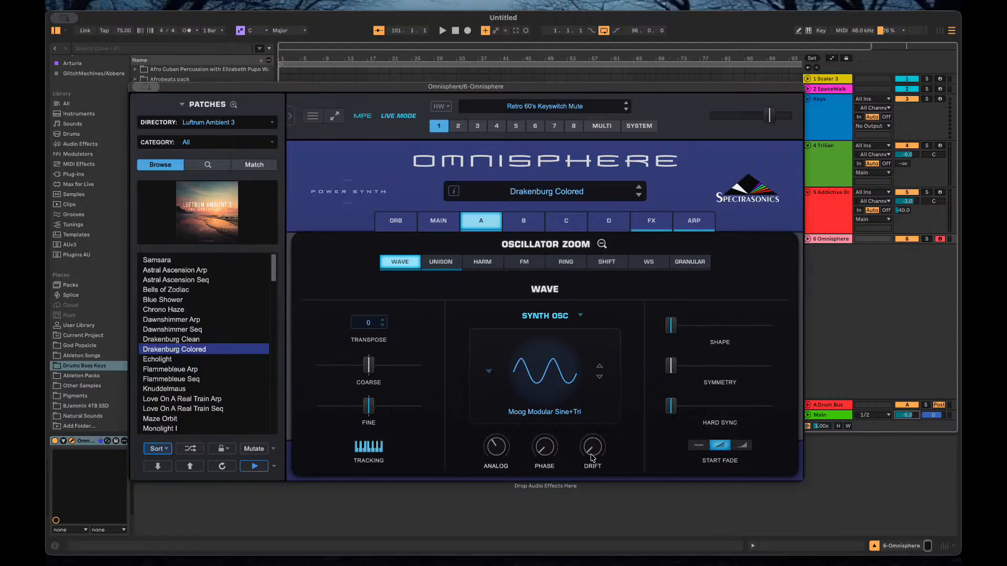
left_click(435, 261)
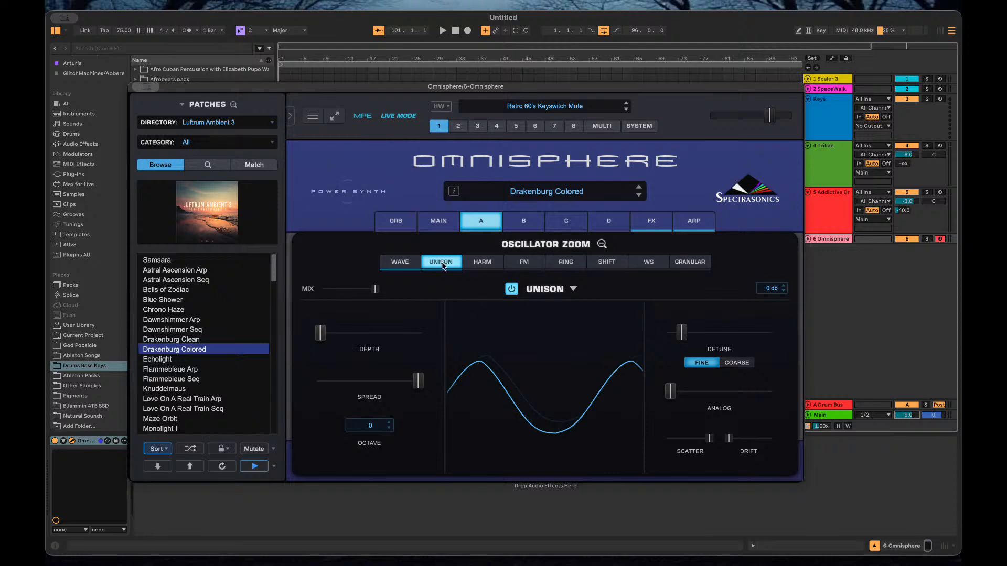
left_click(389, 262)
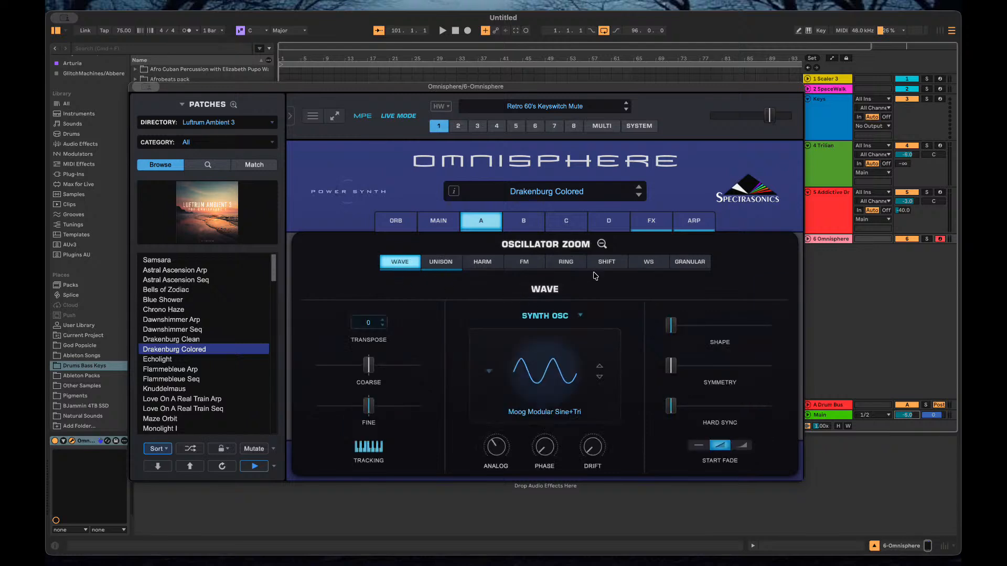
left_click(601, 244)
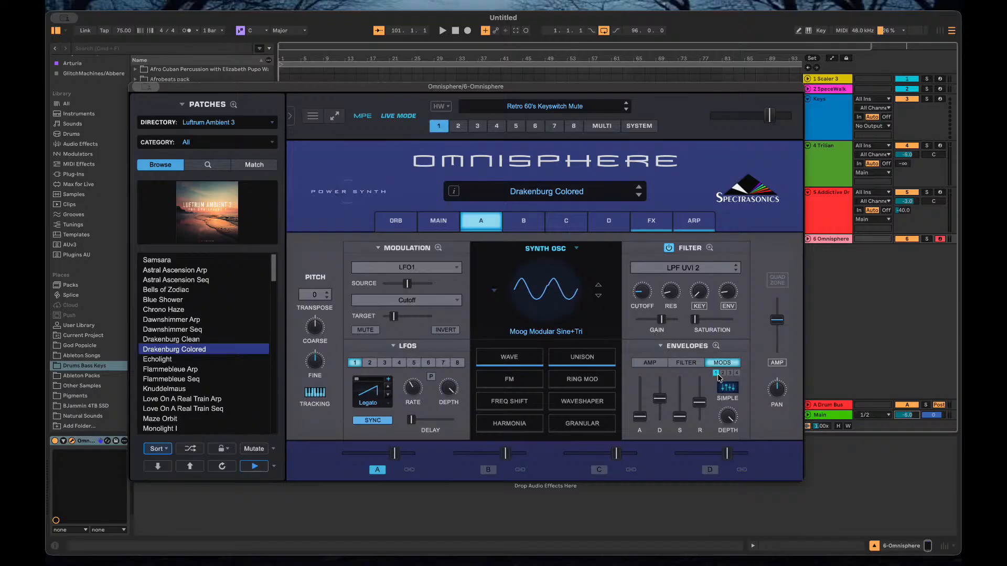
Compare the modulation, filter and amp envelopes of layer A in Drakenburg Colored.
left_click(736, 373)
left_click(716, 373)
left_click(675, 364)
left_click(650, 363)
left_click(714, 363)
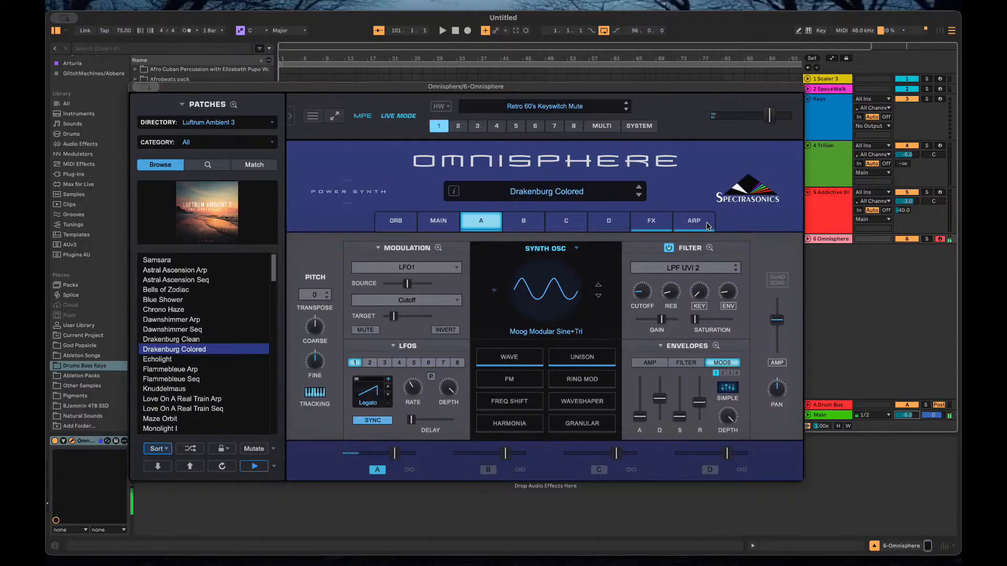
Audition further patches such as Flammebleue Seq, Monolight I and Vector Maze, ending on Fourteen Thirtyone Clock.
left_click(163, 379)
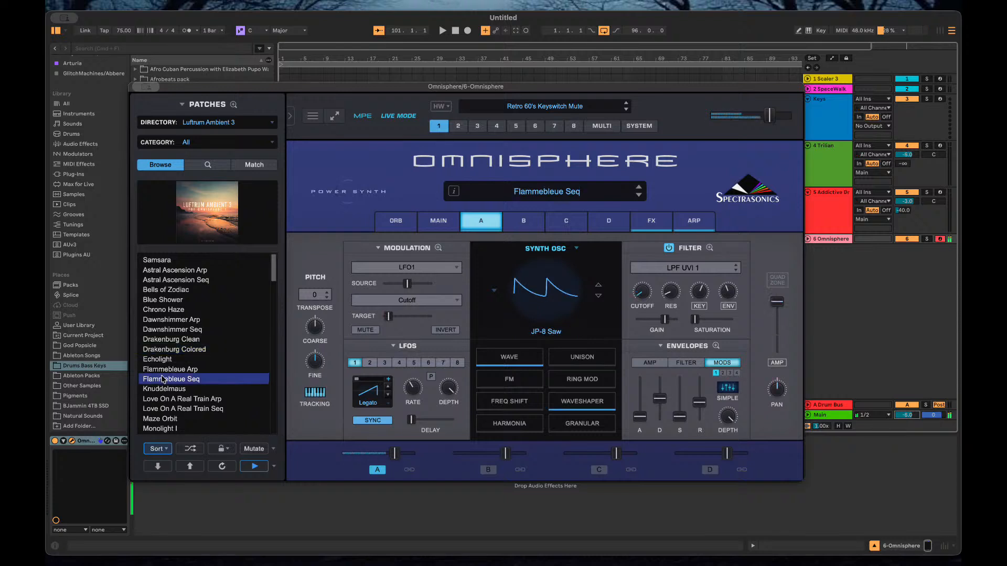
left_click(168, 408)
left_click(188, 428)
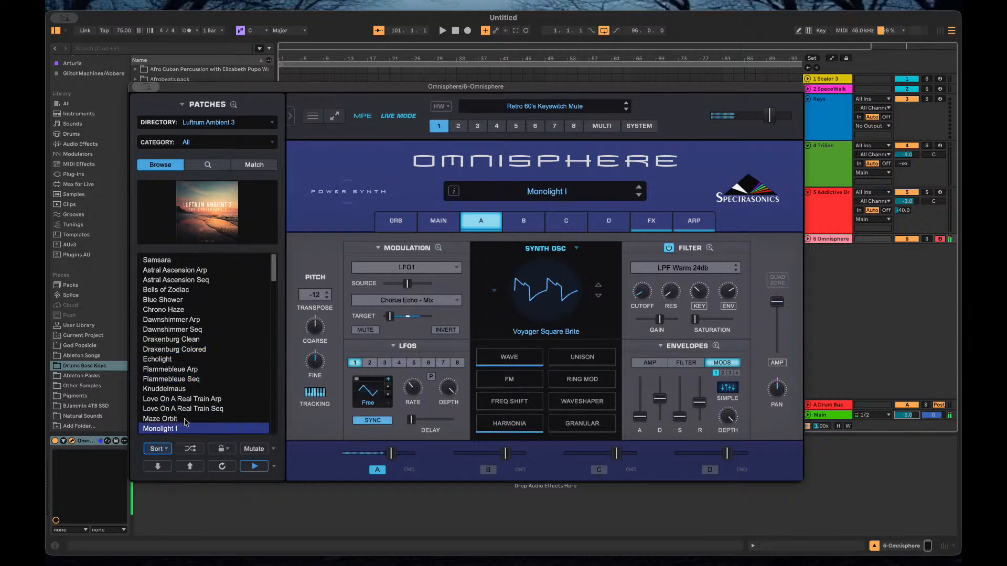
scroll(186, 417, "down", 3)
scroll(186, 414, "down", 3)
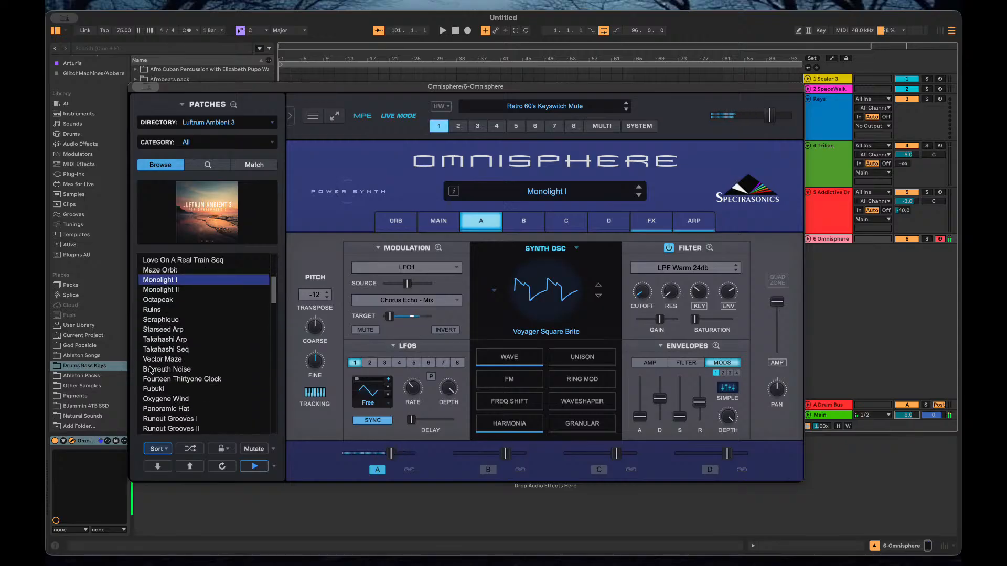
left_click(170, 361)
left_click(182, 380)
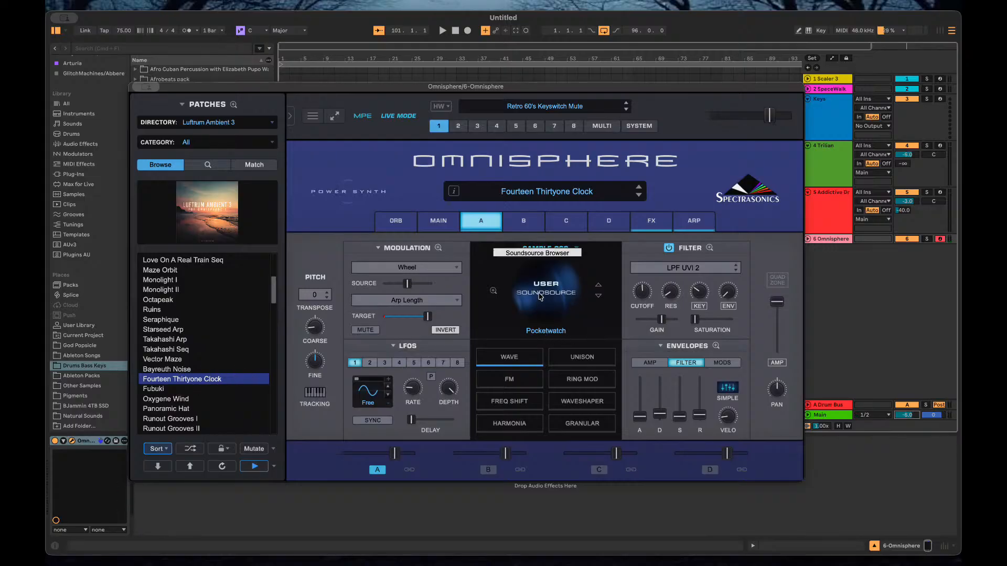
Examine Fourteen Thirtyone Clock's common and layer A effects racks, its arpeggiator and layer A's settings.
left_click(639, 223)
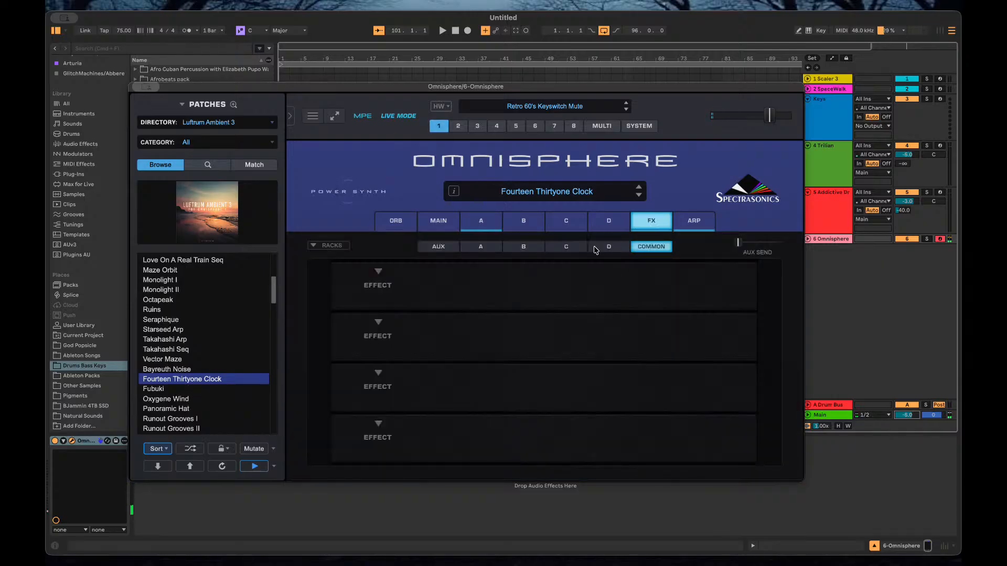
left_click(476, 250)
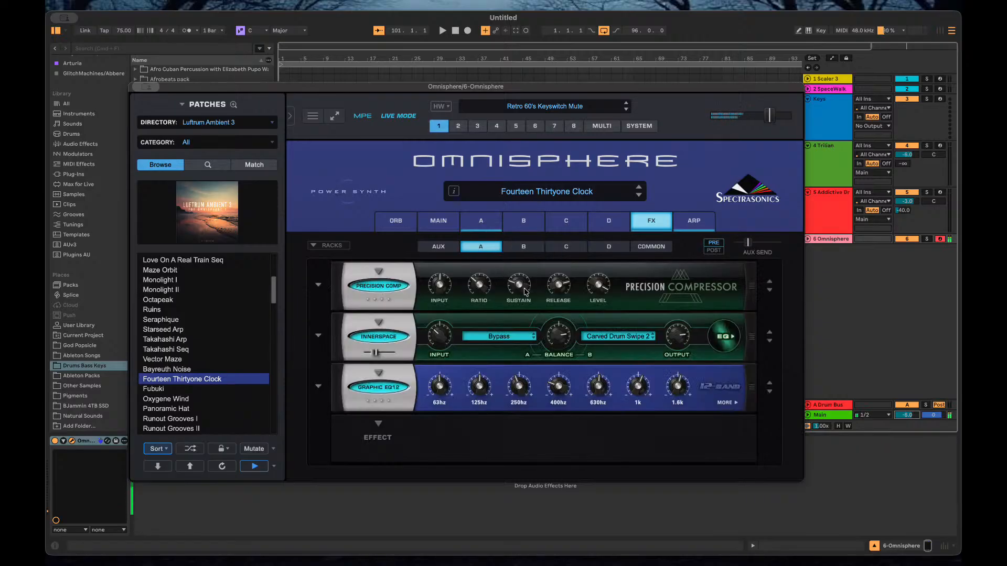
left_click(700, 223)
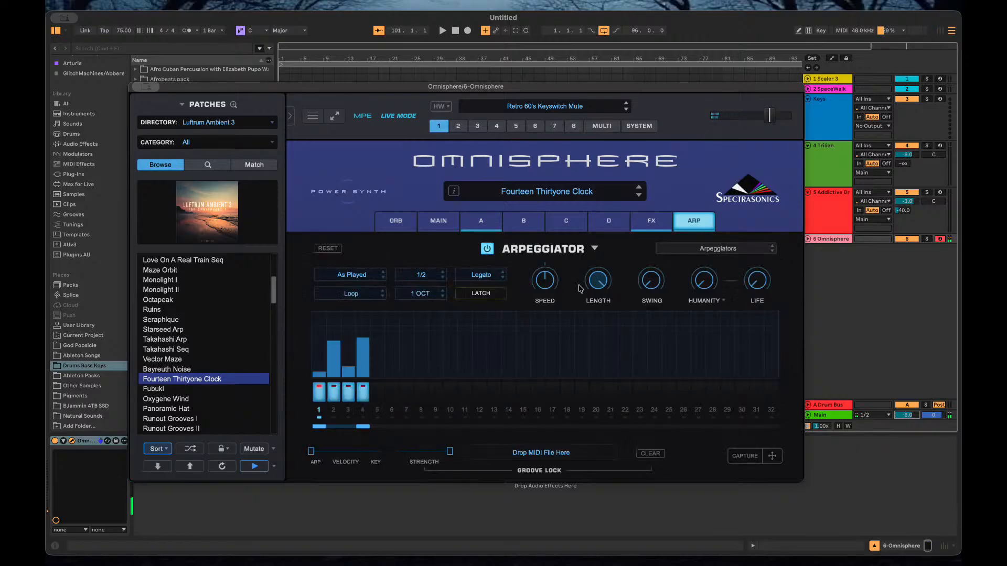
left_click(488, 226)
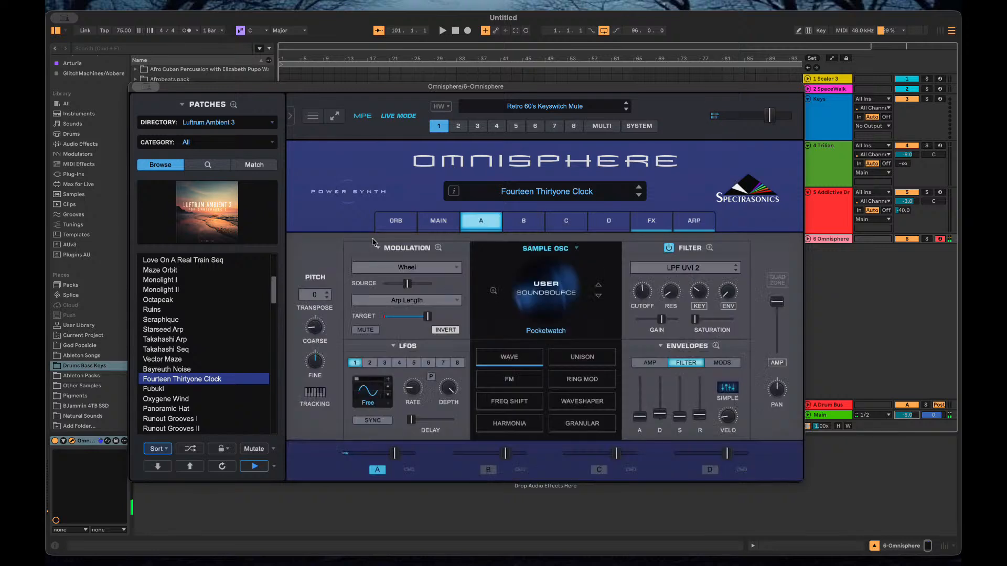
Audition the Ascending Stars patch and load Awakening Memories.
scroll(170, 412, "down", 4)
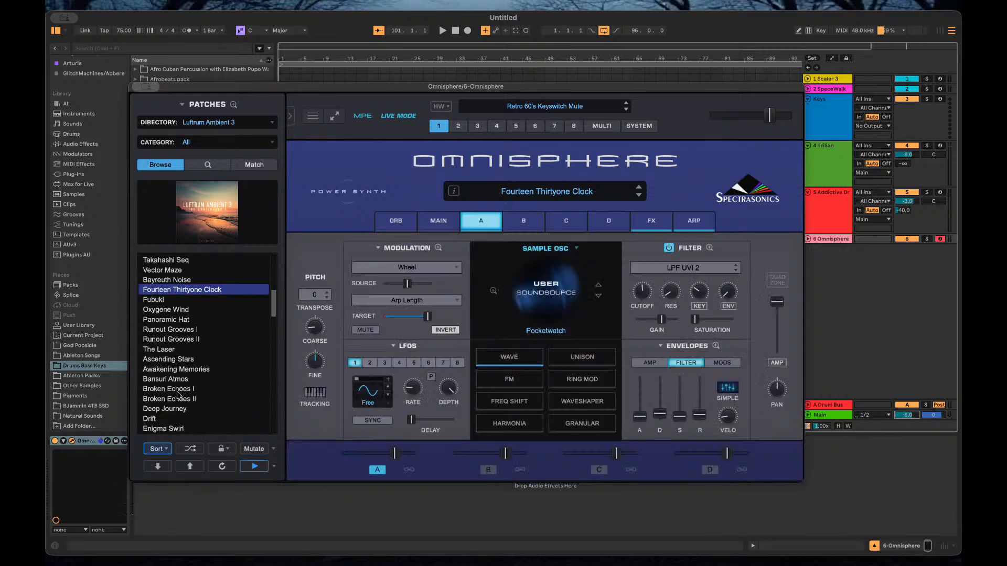
left_click(168, 350)
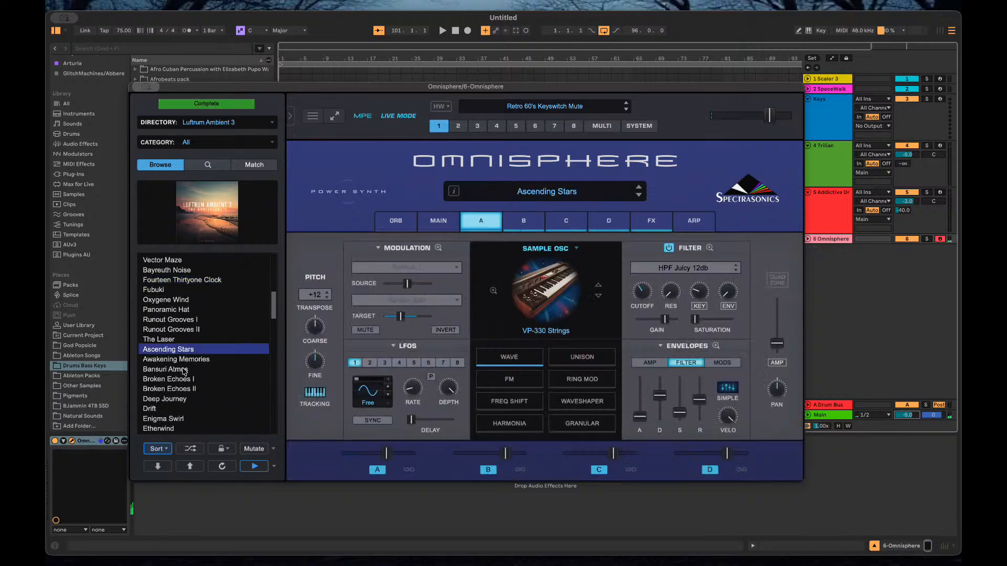
left_click(174, 360)
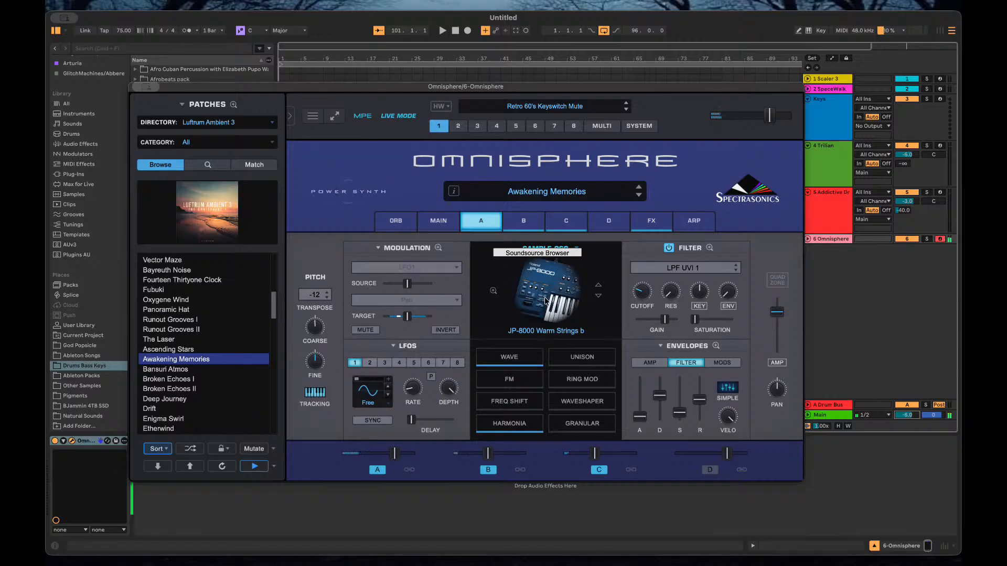
Examine the sound sources of layers B and C and the layer, common and aux effects racks in Awakening Memories.
left_click(521, 223)
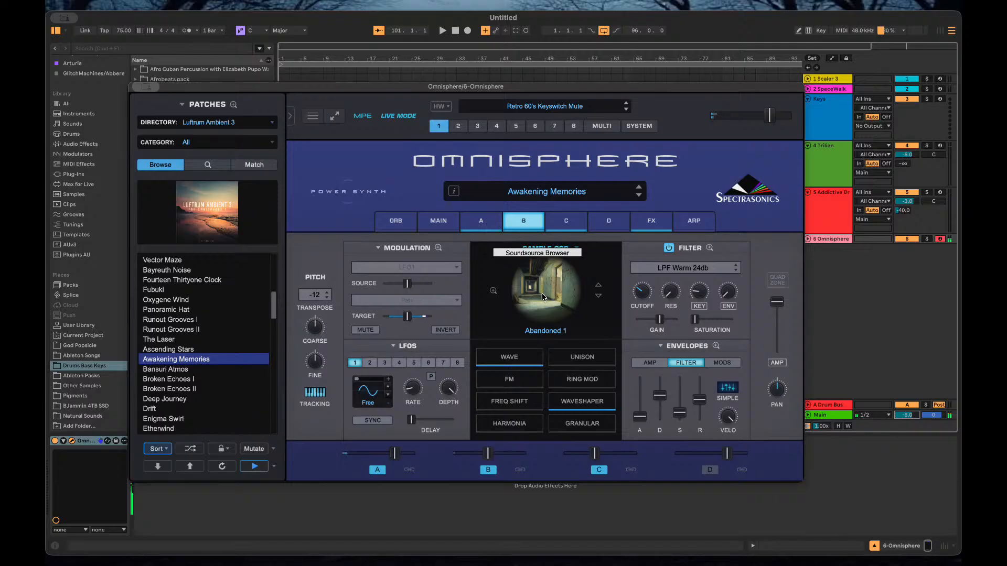
left_click(565, 224)
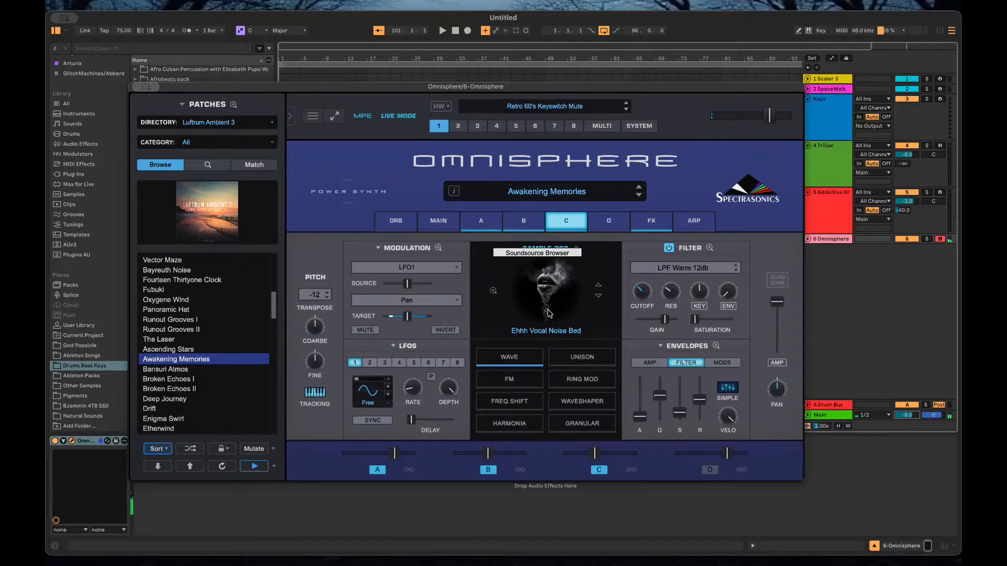
left_click(653, 231)
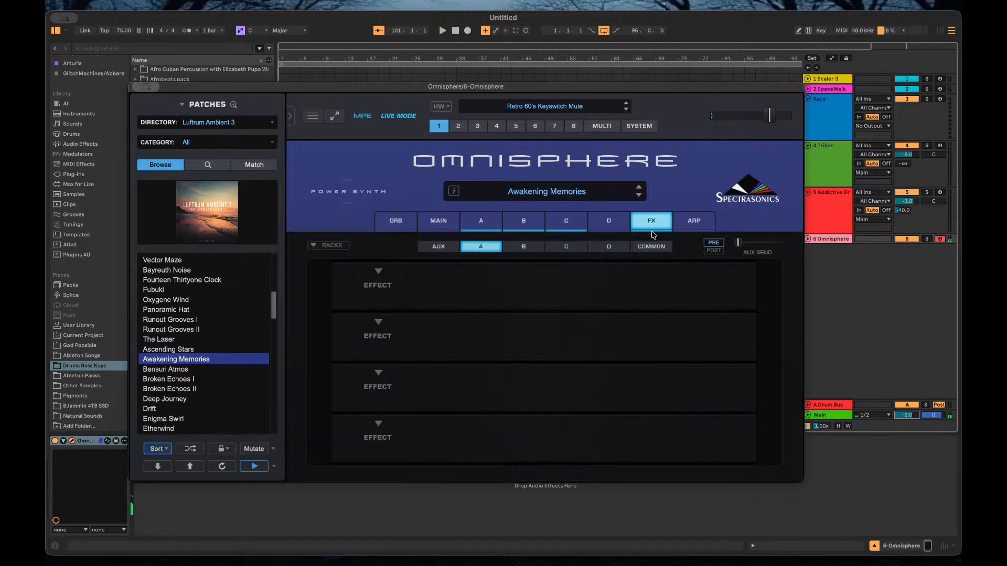
left_click(521, 247)
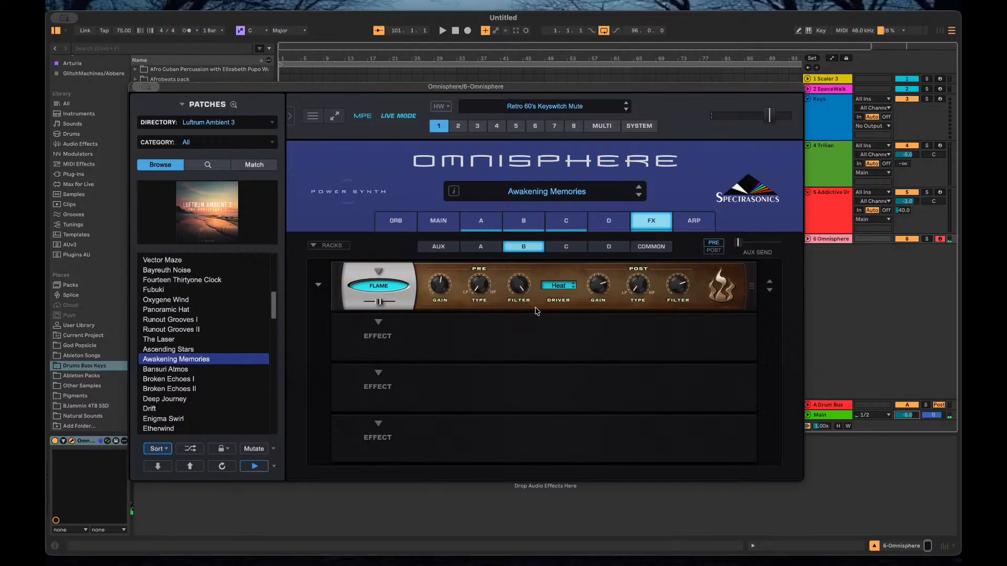
left_click(564, 253)
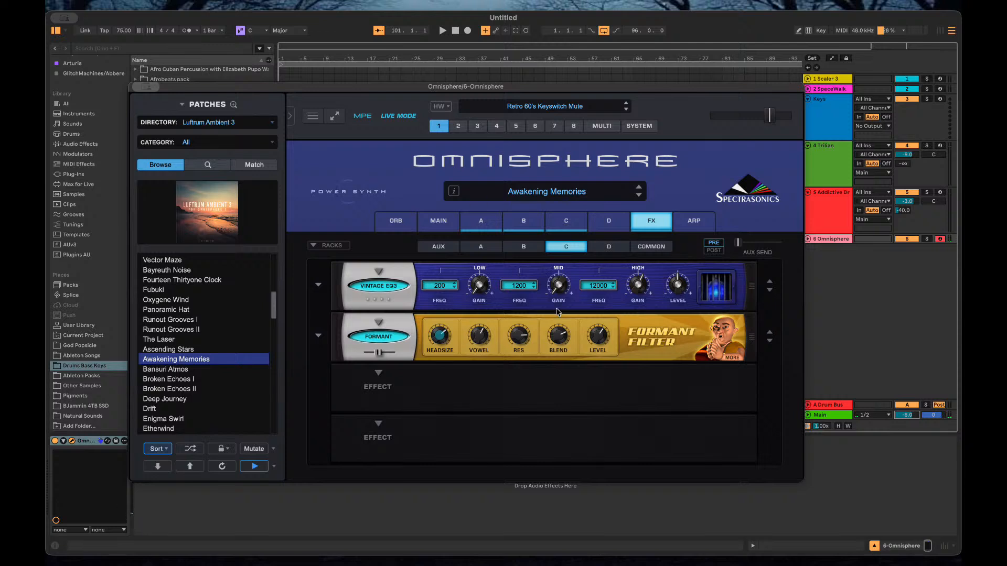
left_click(640, 247)
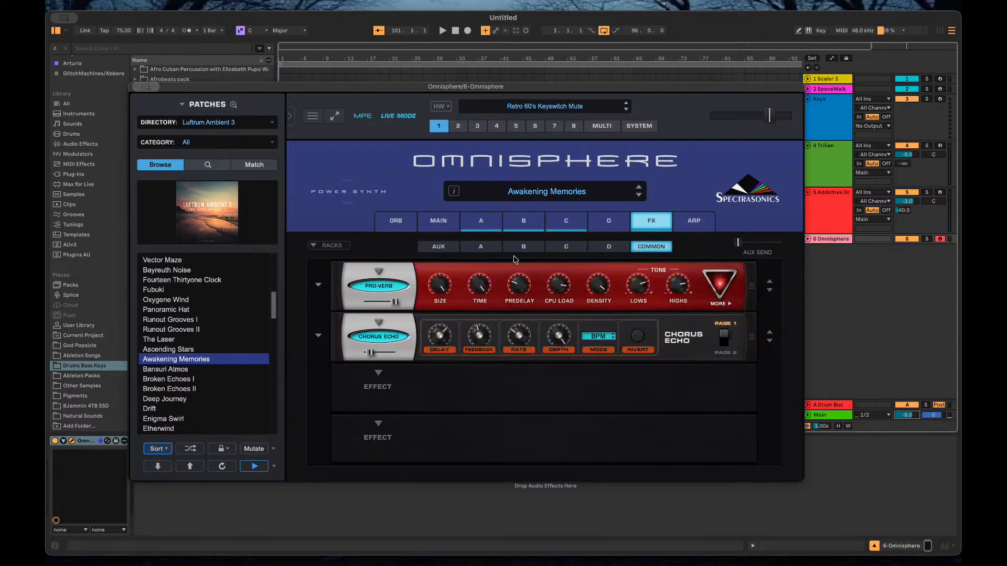
left_click(434, 251)
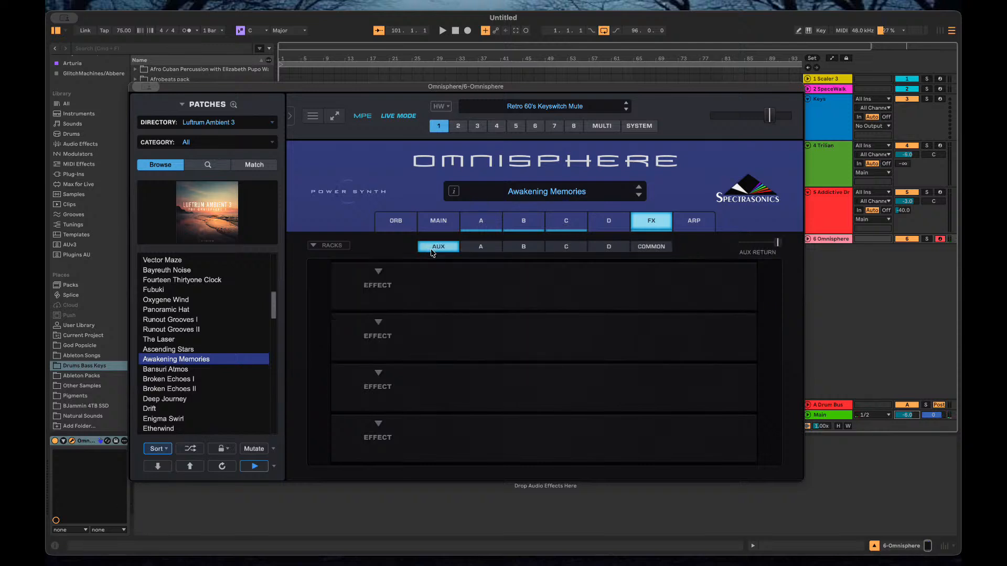
Examine Awakening Memories' layer and common effects racks, its arpeggiator, layer A's settings and the main page.
left_click(593, 251)
left_click(638, 249)
left_click(609, 252)
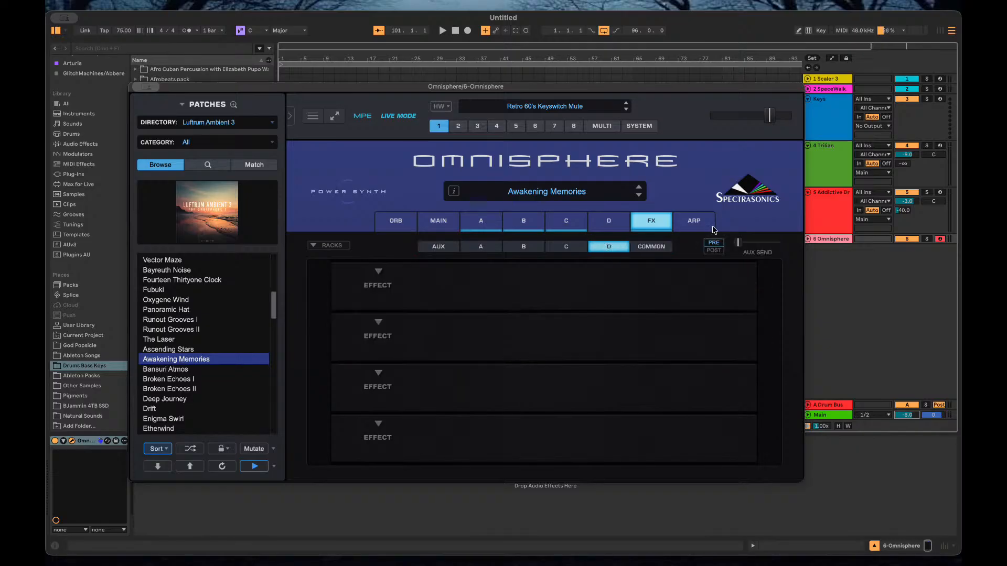
left_click(689, 231)
left_click(483, 222)
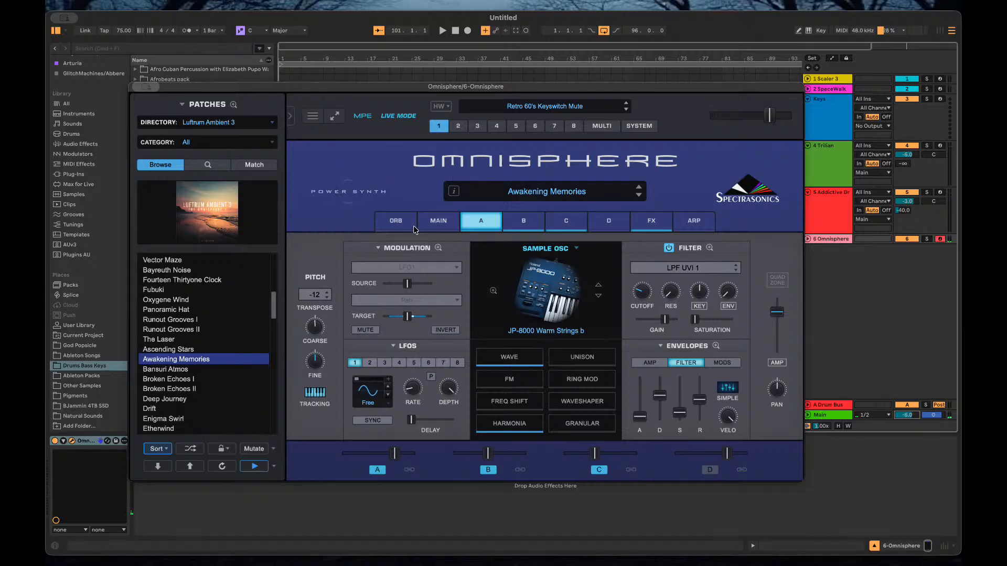
left_click(439, 223)
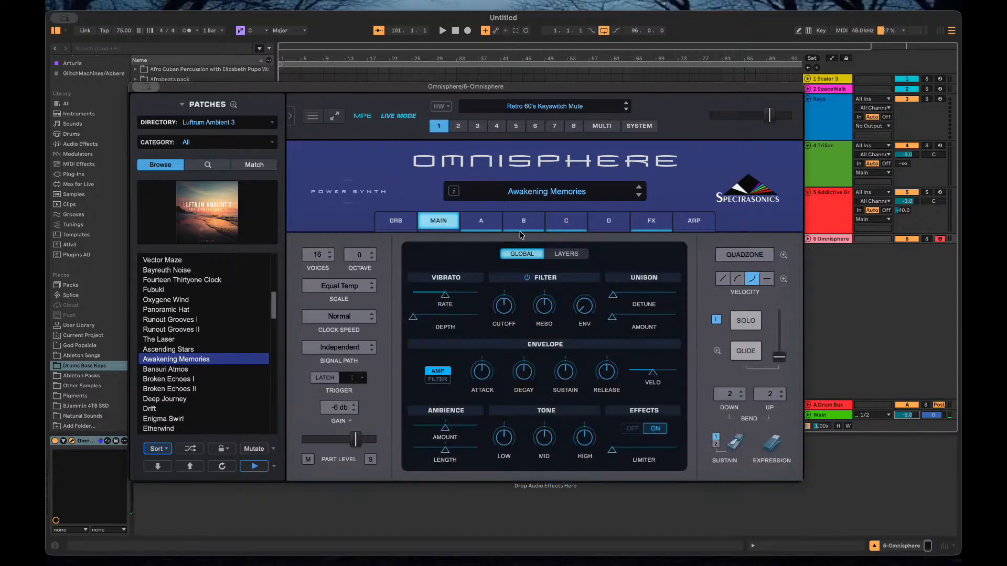
left_click(493, 225)
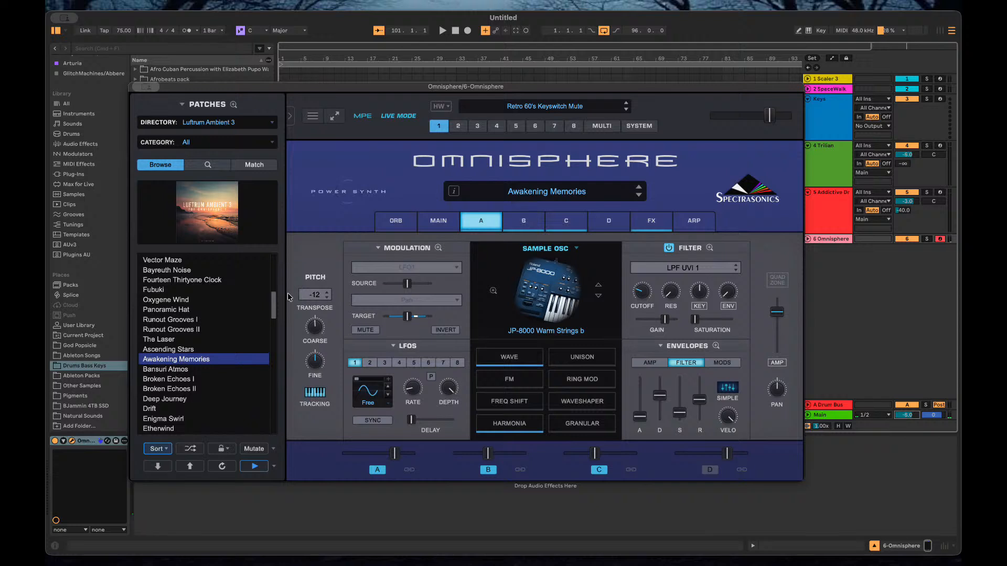
Load the Broken Echoes II patch briefly and switch to Nordur Ljos further down the Luftrum Ambient 3 list.
left_click(181, 389)
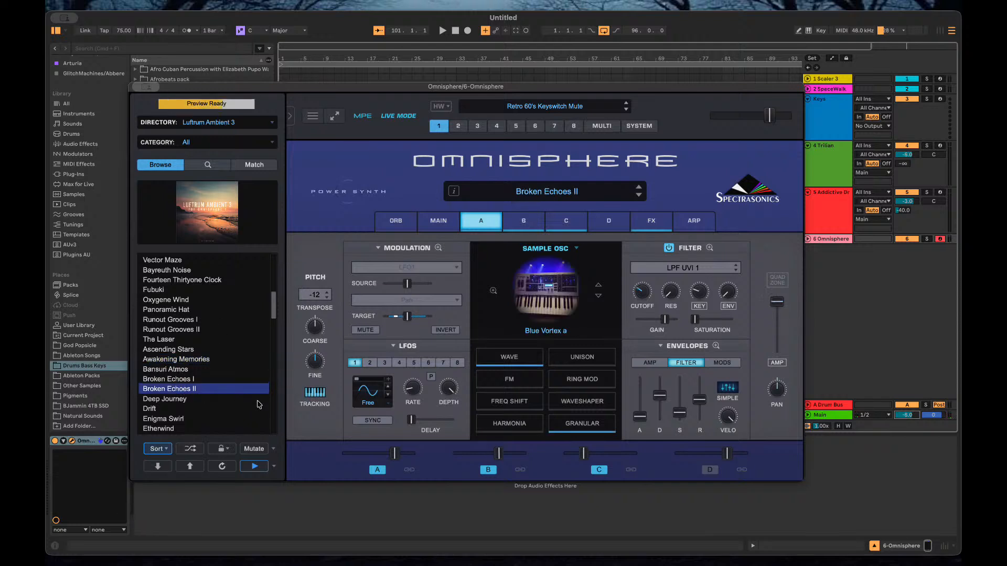
scroll(169, 370, "down", 5)
left_click(170, 369)
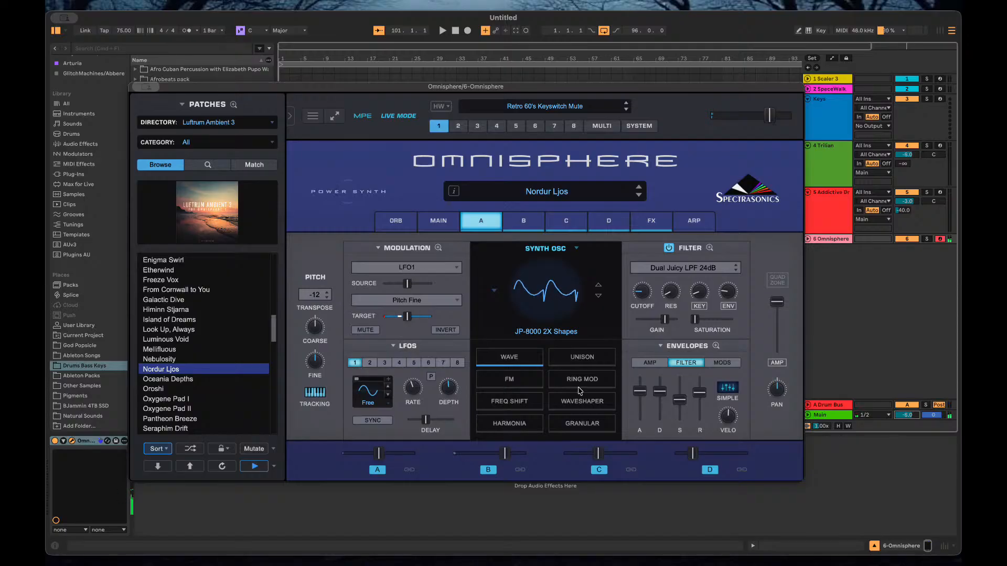
Examine the sound sources and filters of layers A, B, C and D in Nordur Ljos.
left_click(515, 227)
left_click(583, 227)
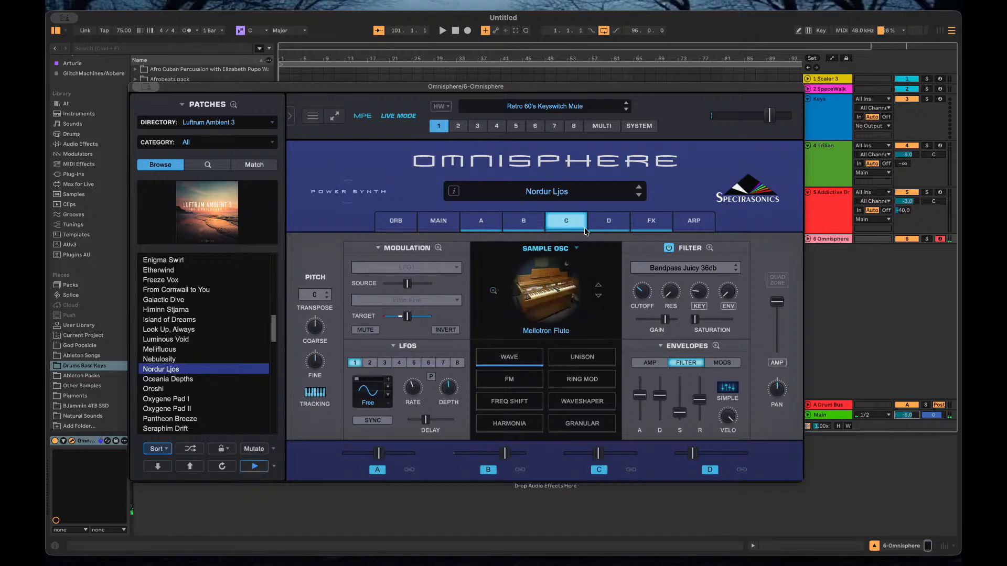
left_click(509, 227)
left_click(490, 225)
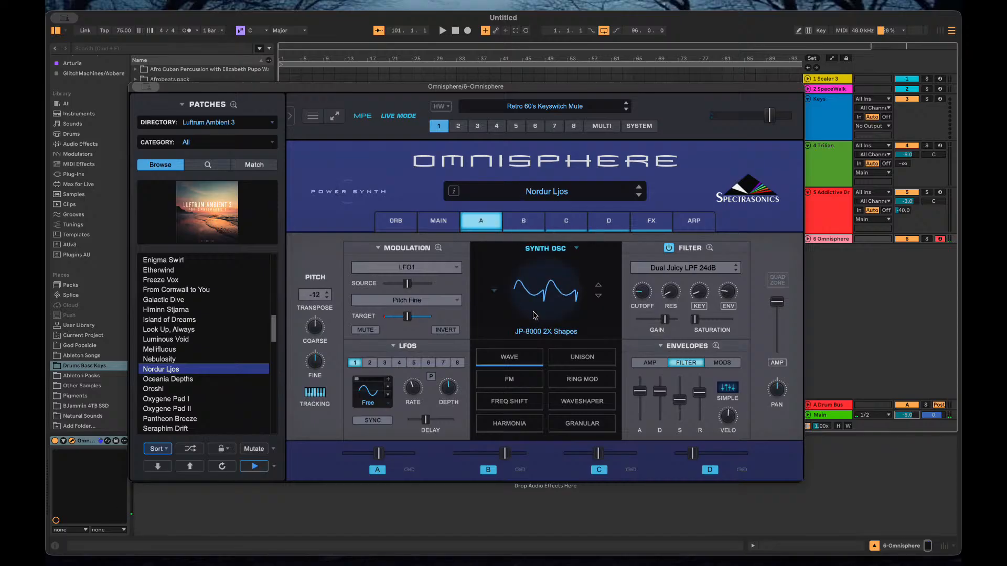
left_click(518, 225)
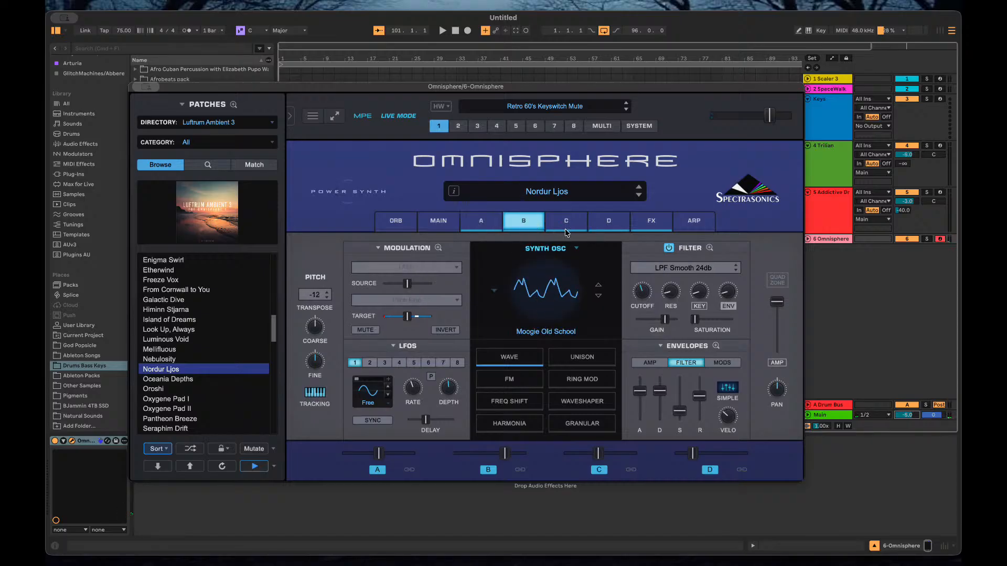
left_click(558, 222)
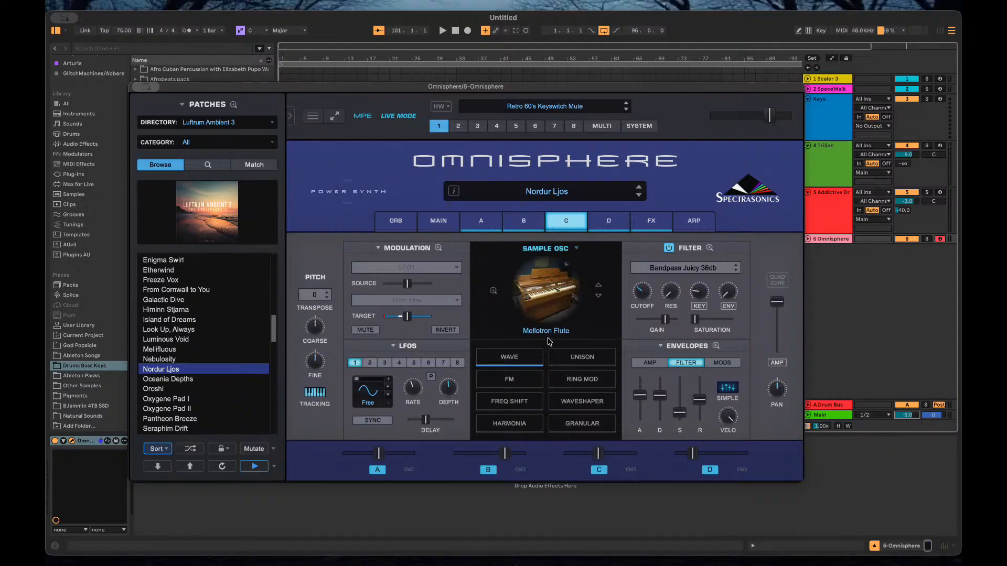
left_click(603, 222)
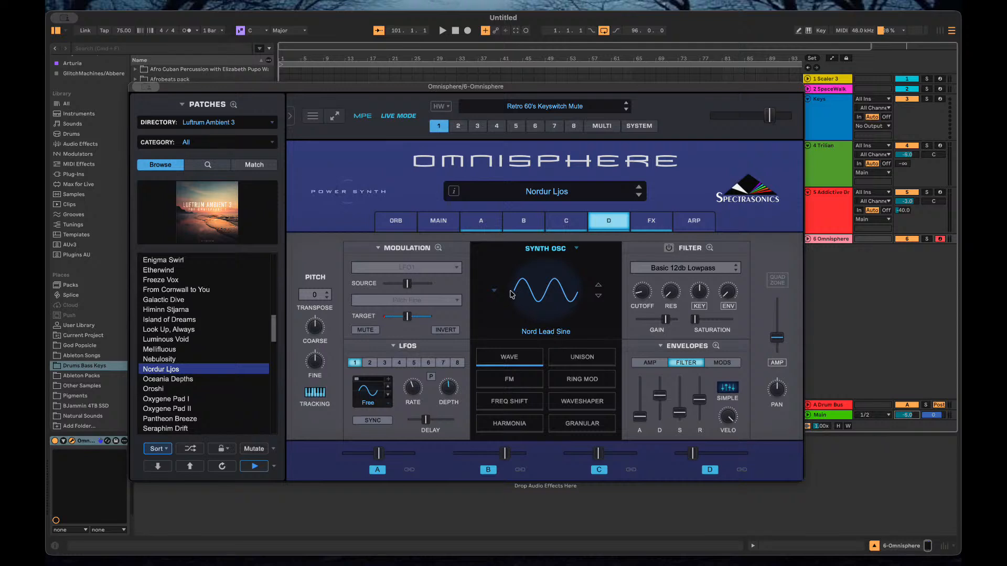
left_click(576, 220)
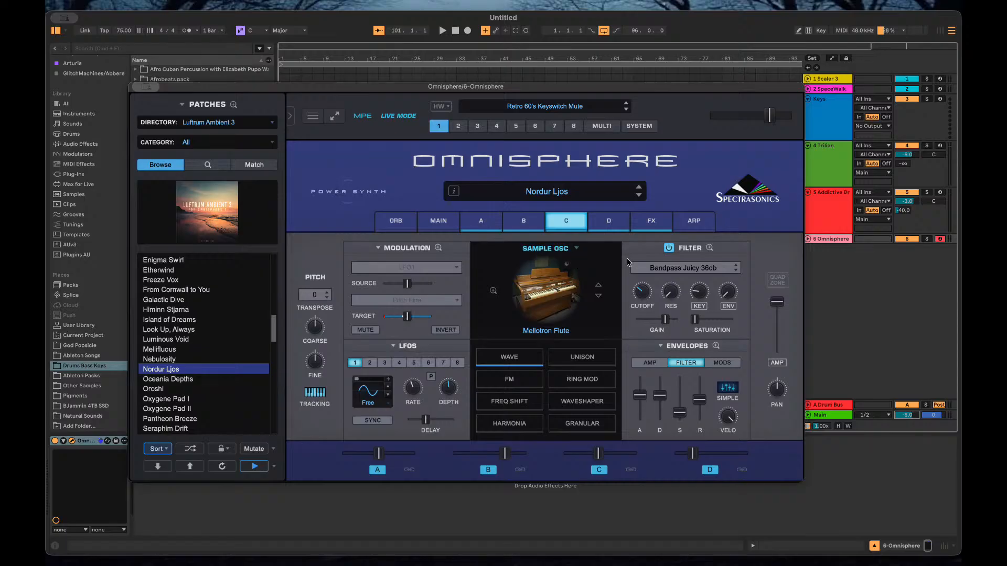
Examine Nordur Ljos' effects racks for layers A to D and common, as well as its arpeggiator.
left_click(647, 229)
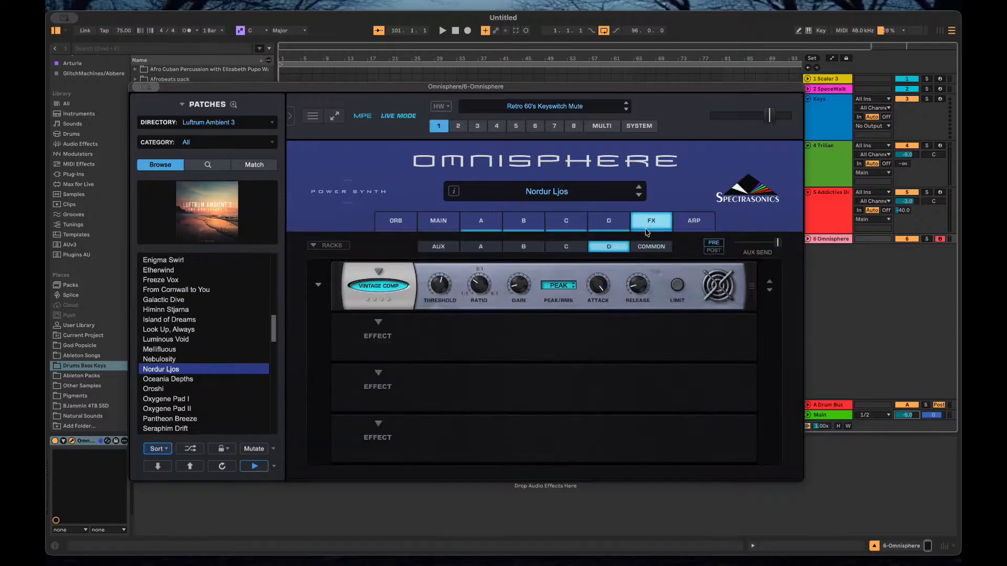
left_click(640, 253)
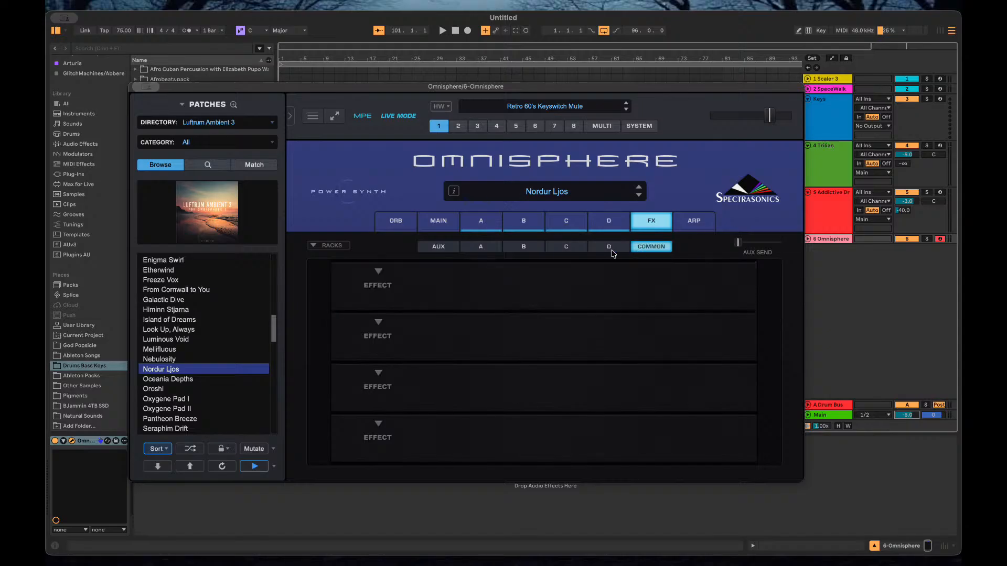
left_click(613, 253)
left_click(567, 250)
left_click(522, 249)
left_click(493, 250)
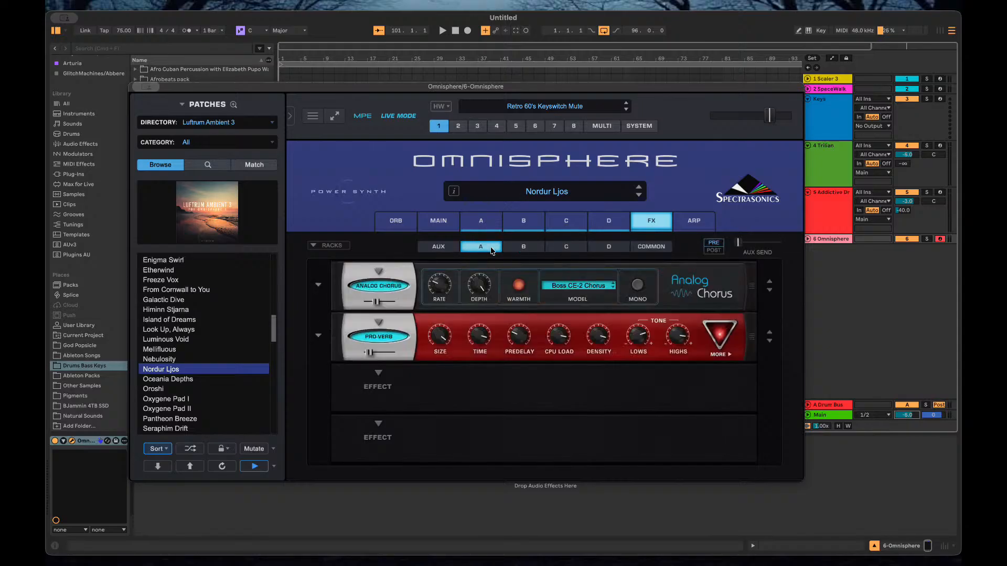
left_click(526, 244)
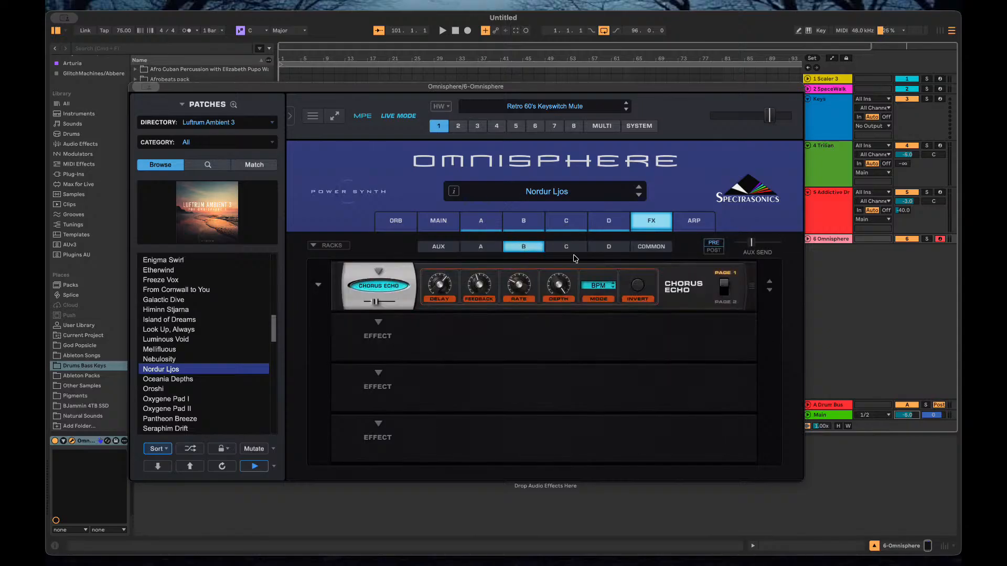
left_click(612, 249)
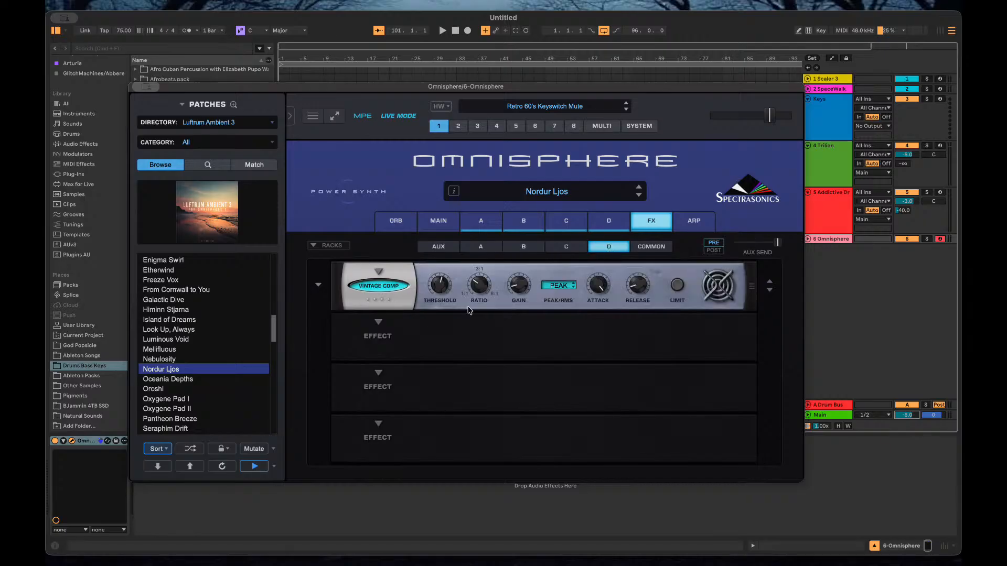
left_click(661, 250)
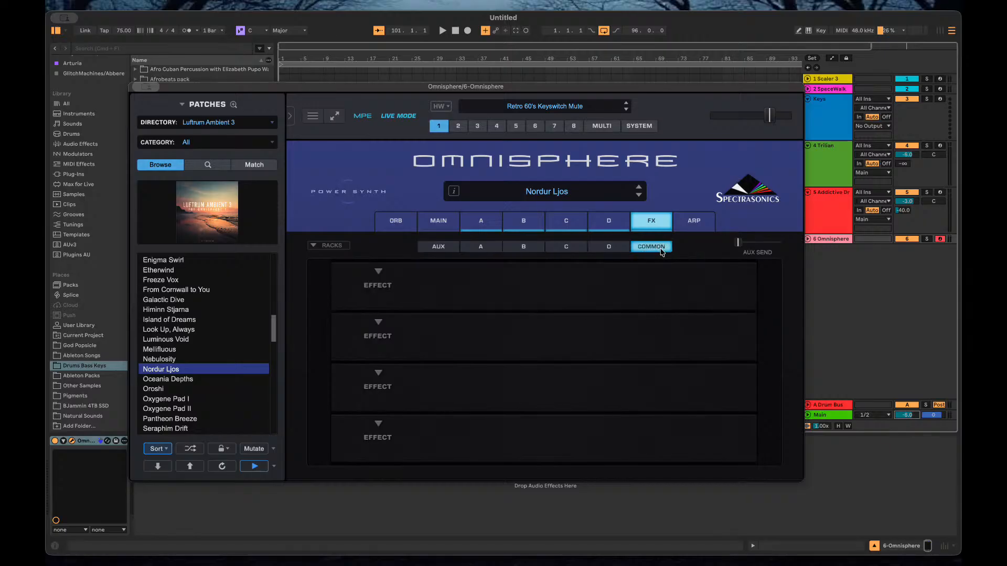
left_click(692, 227)
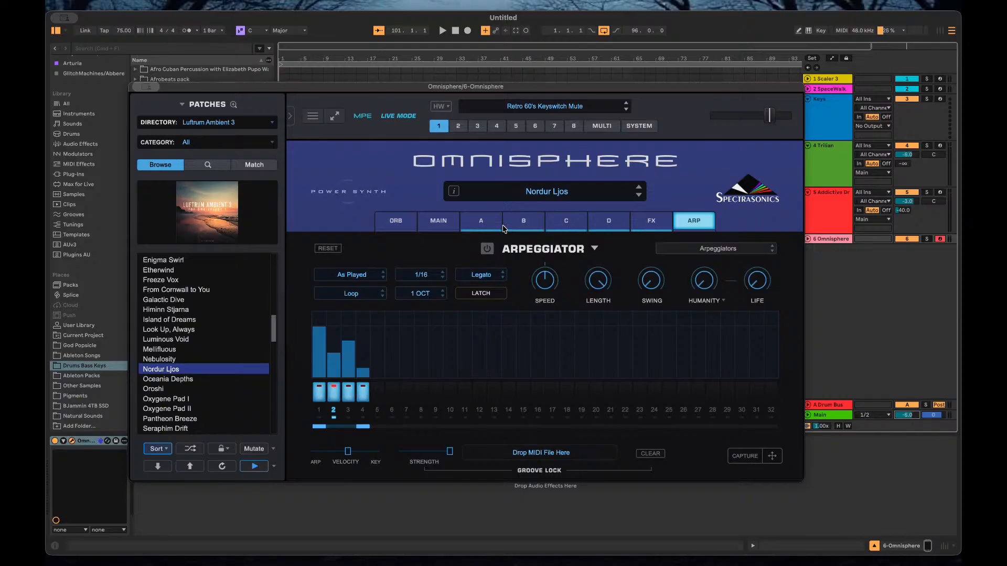
Inspect layer A's LFOs 1 to 7 and review the list of its modulation routings.
left_click(484, 226)
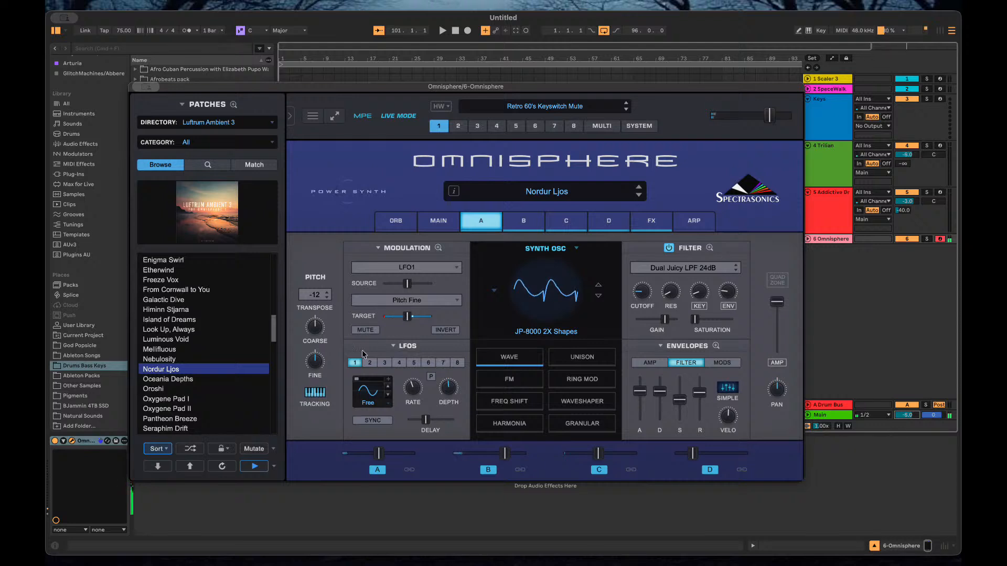
left_click(368, 362)
left_click(384, 363)
left_click(399, 363)
left_click(414, 363)
left_click(429, 362)
left_click(442, 363)
left_click(353, 363)
left_click(398, 249)
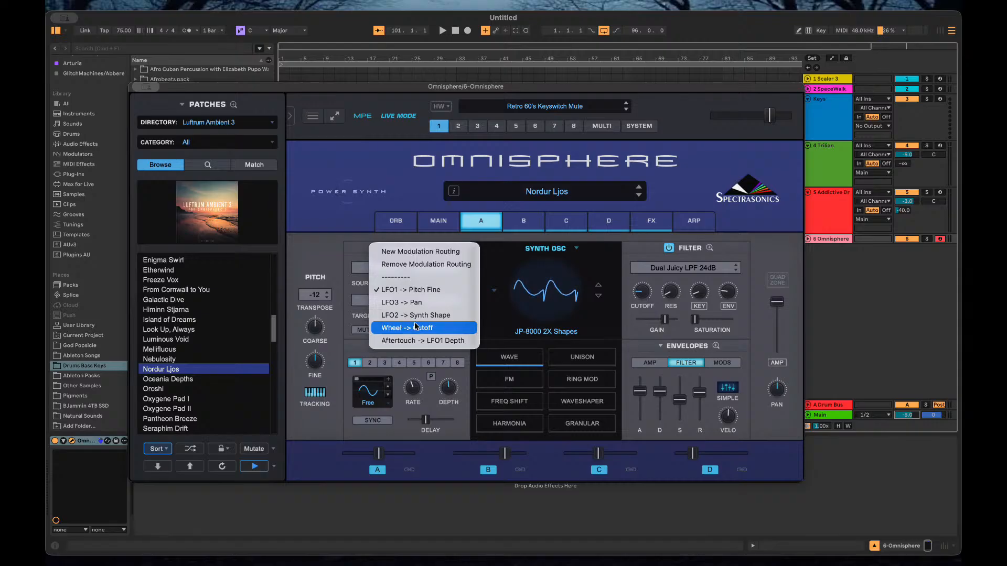
left_click(311, 244)
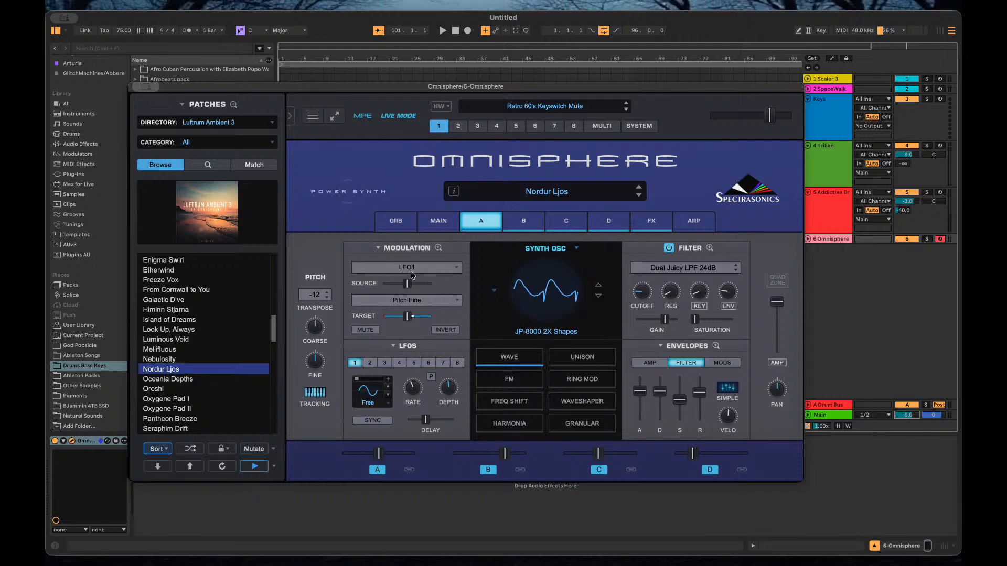
Look over the available LFO presets and the trigger mode choices for layer A's LFO 1.
left_click(401, 350)
left_click(391, 349)
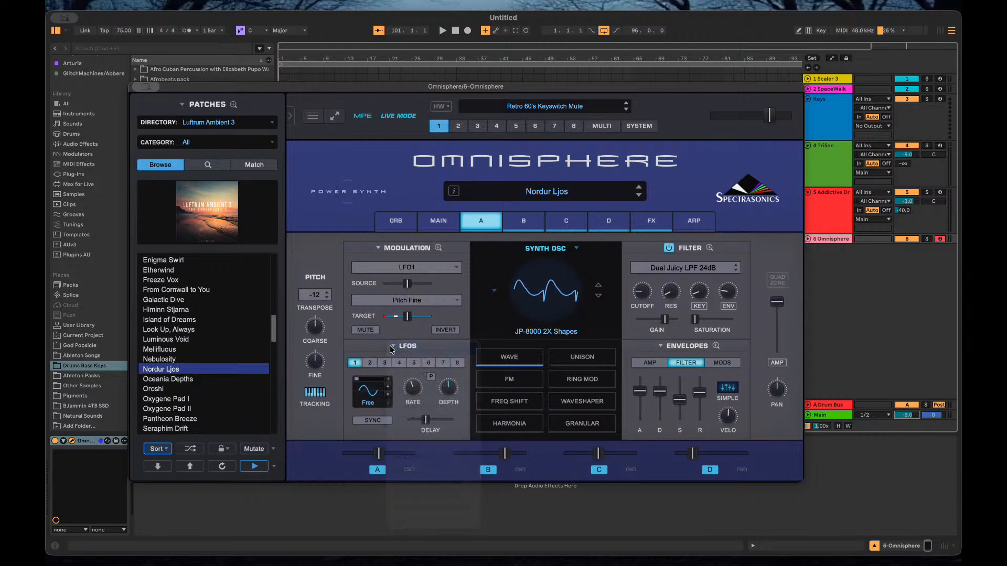
left_click(651, 311)
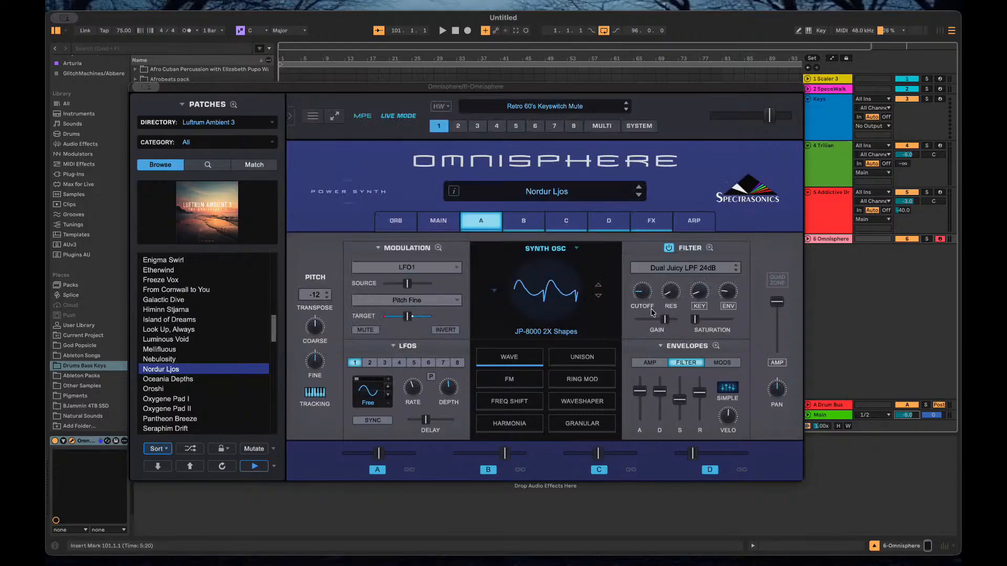
left_click(396, 347)
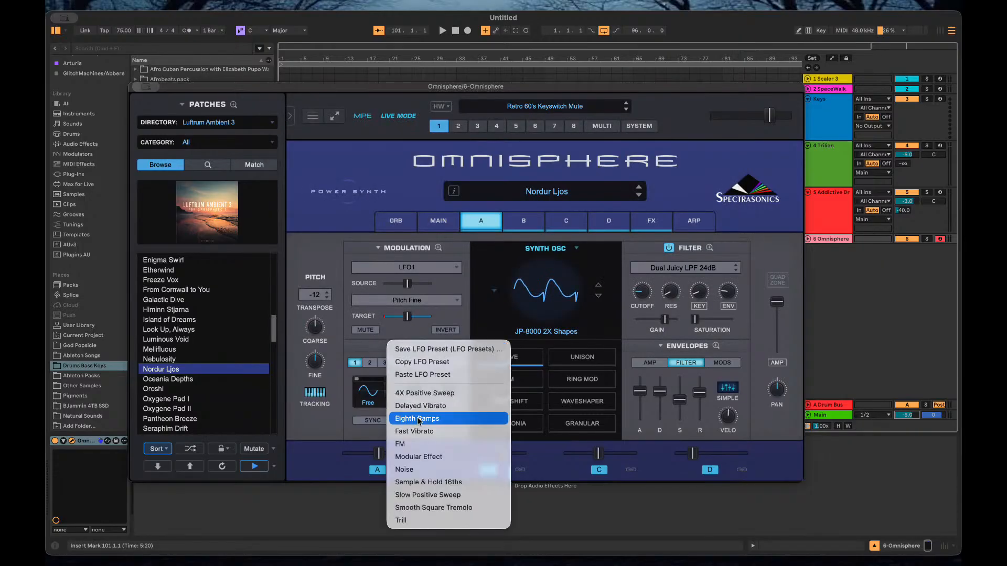
left_click(380, 351)
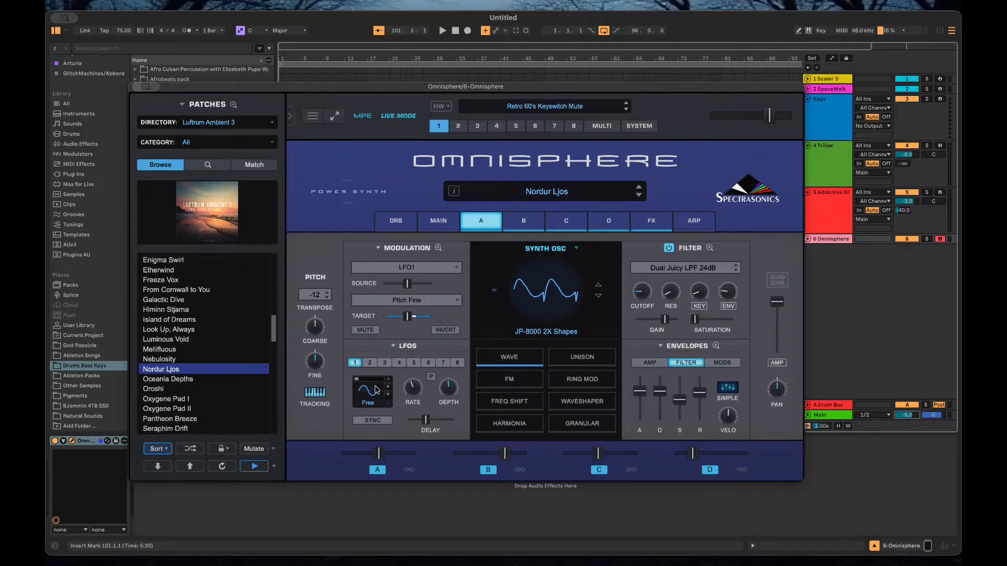
left_click(369, 403)
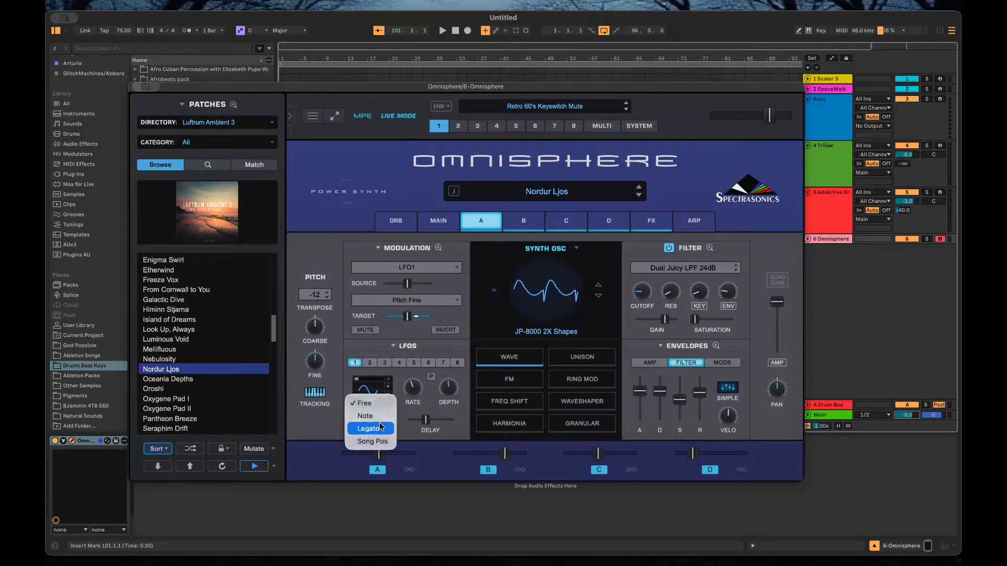
left_click(425, 403)
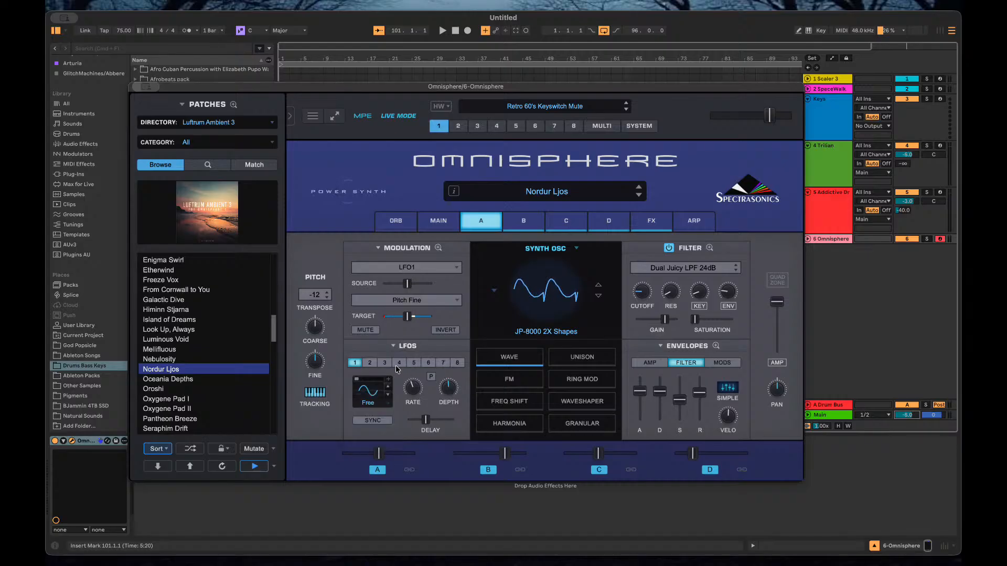
Compare the settings of layer A's LFOs 1, 2 and 3 and revisit the LFO presets.
left_click(369, 363)
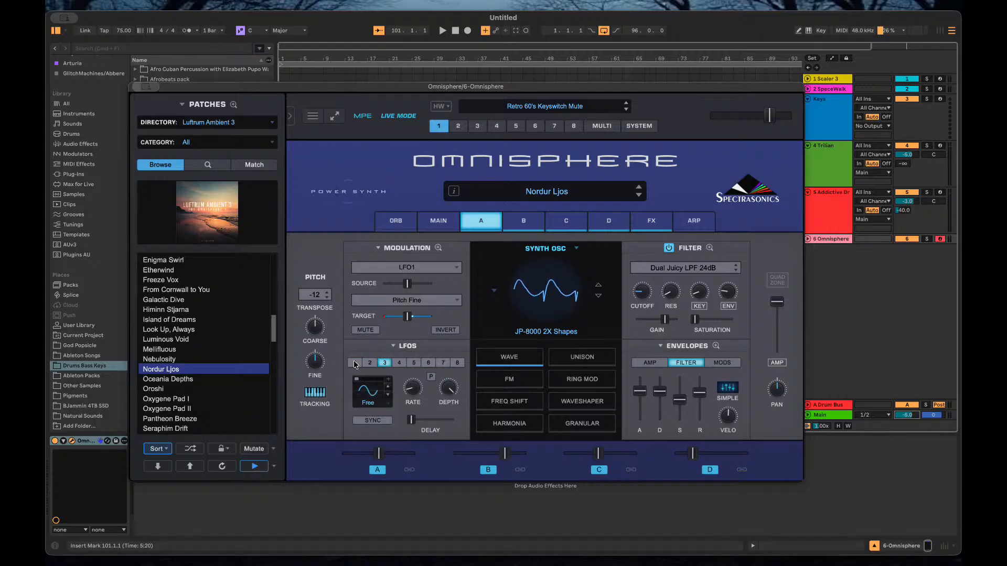
left_click(355, 362)
left_click(370, 363)
left_click(382, 364)
left_click(354, 363)
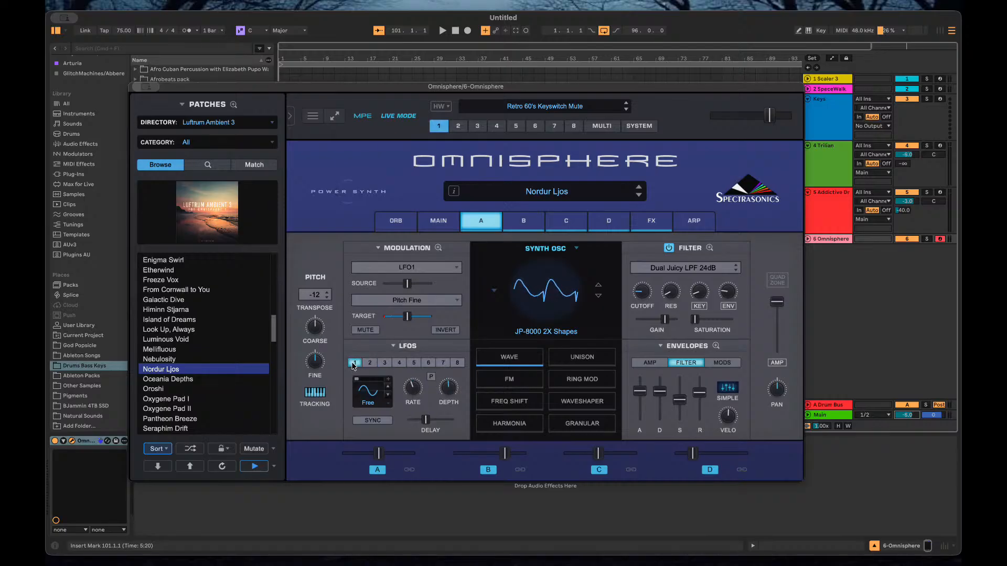
left_click(391, 348)
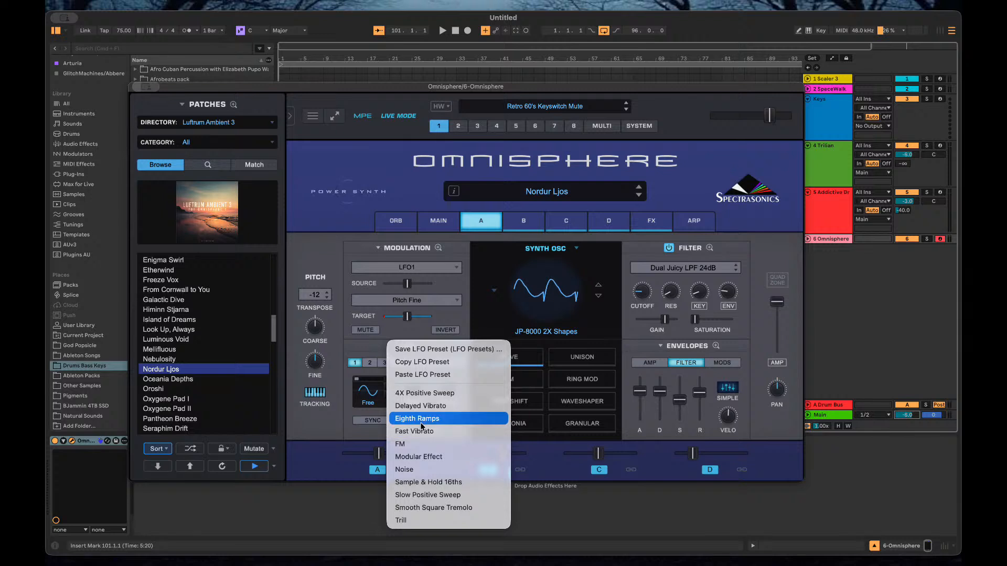
left_click(366, 341)
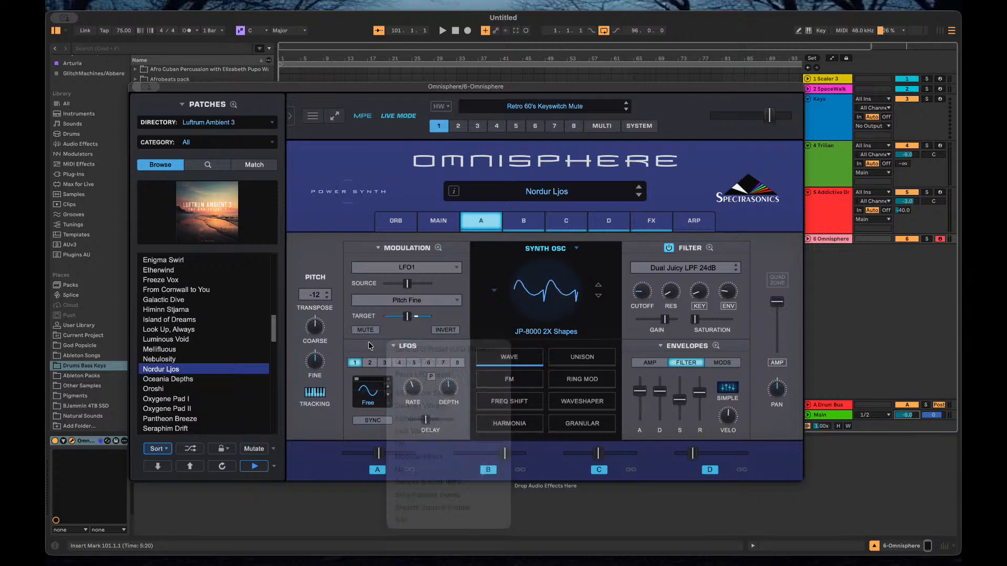
Review layer A's modulation routings and open its full modulation matrix.
left_click(377, 251)
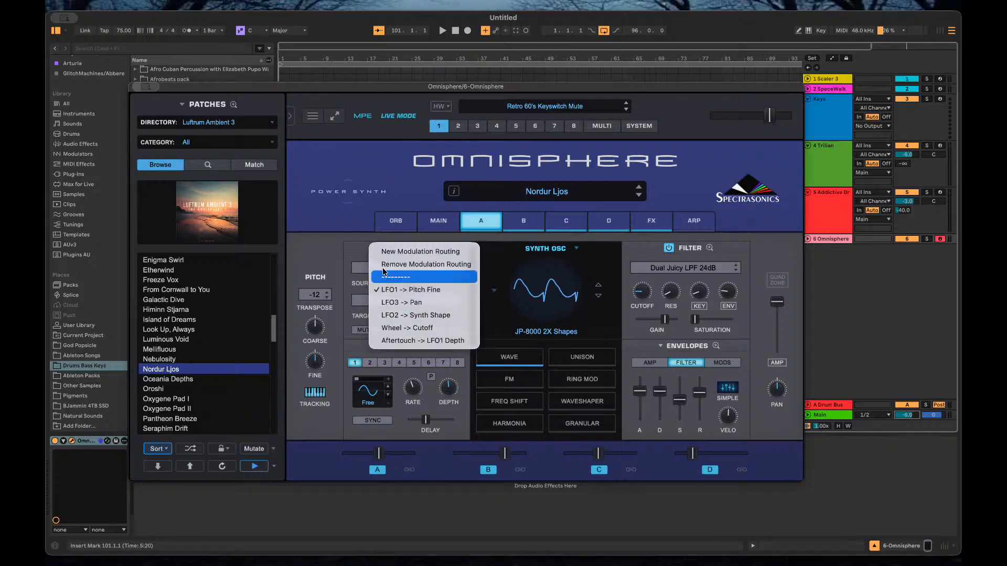
left_click(351, 250)
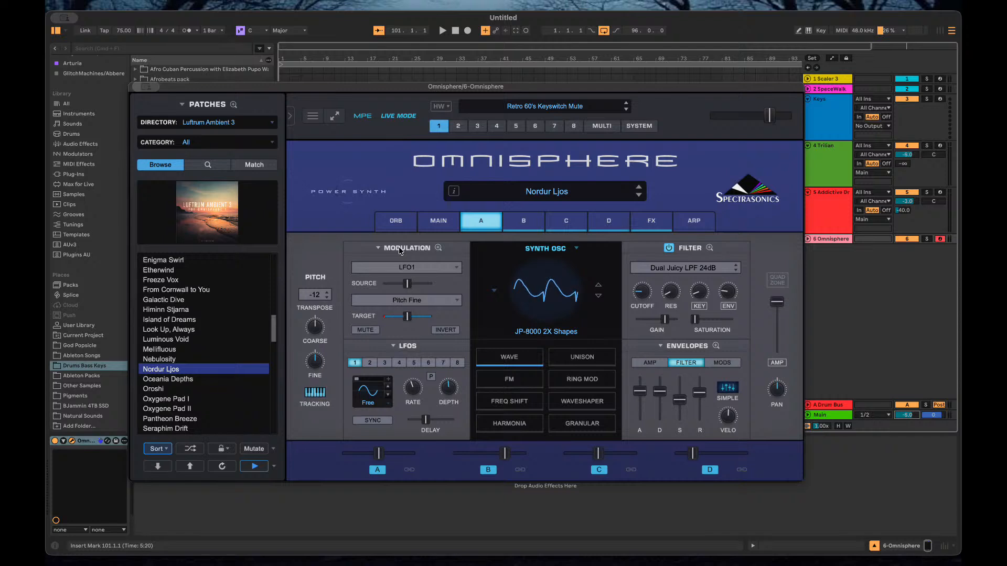
left_click(438, 247)
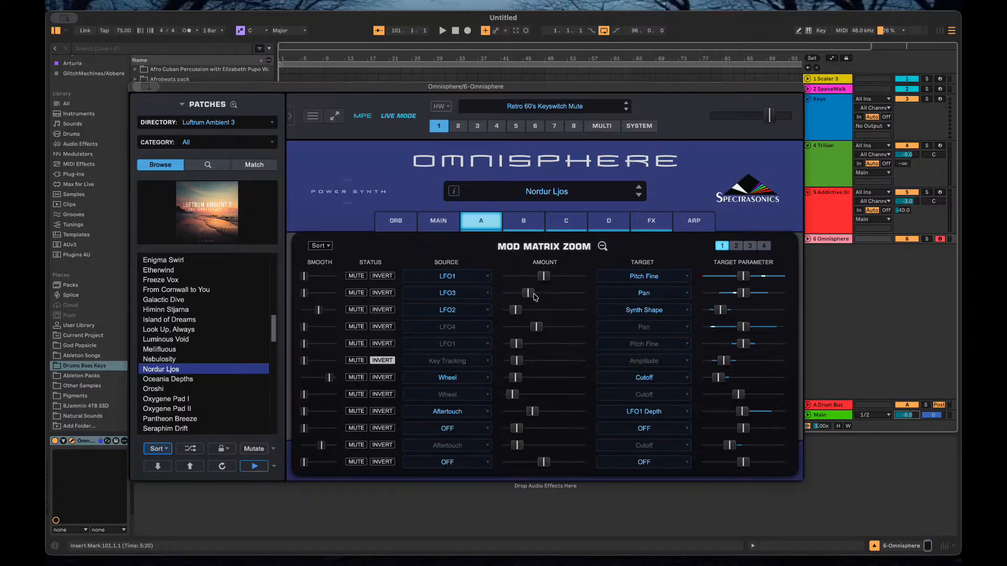
Look through the pages of layer A's full modulation matrix and return to the layer's overview.
left_click(736, 247)
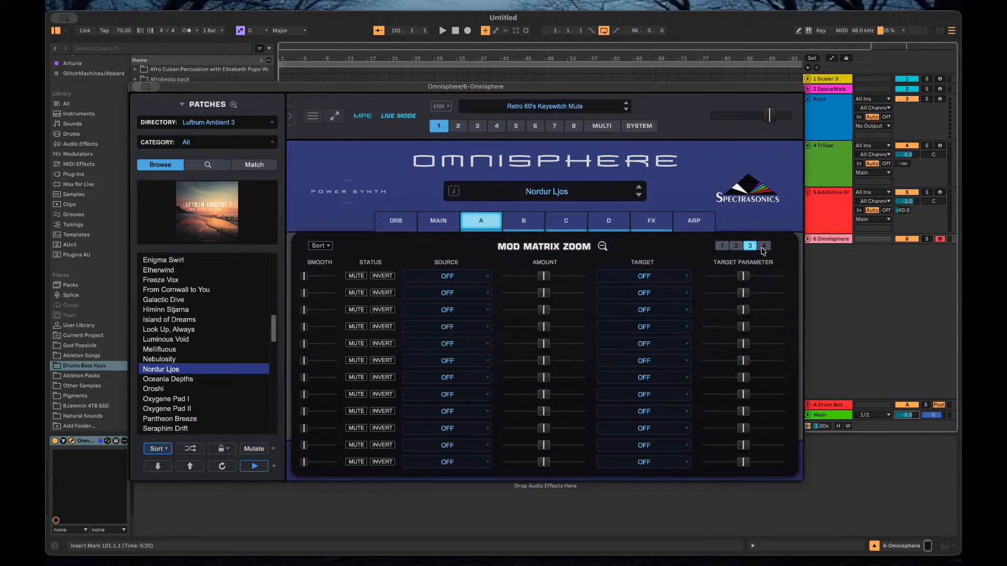
left_click(721, 247)
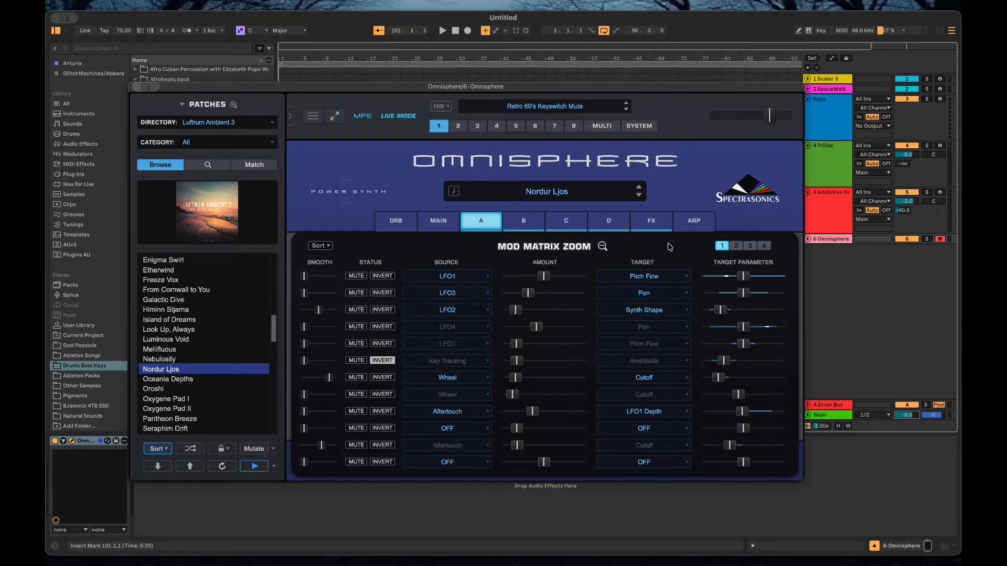
left_click(602, 246)
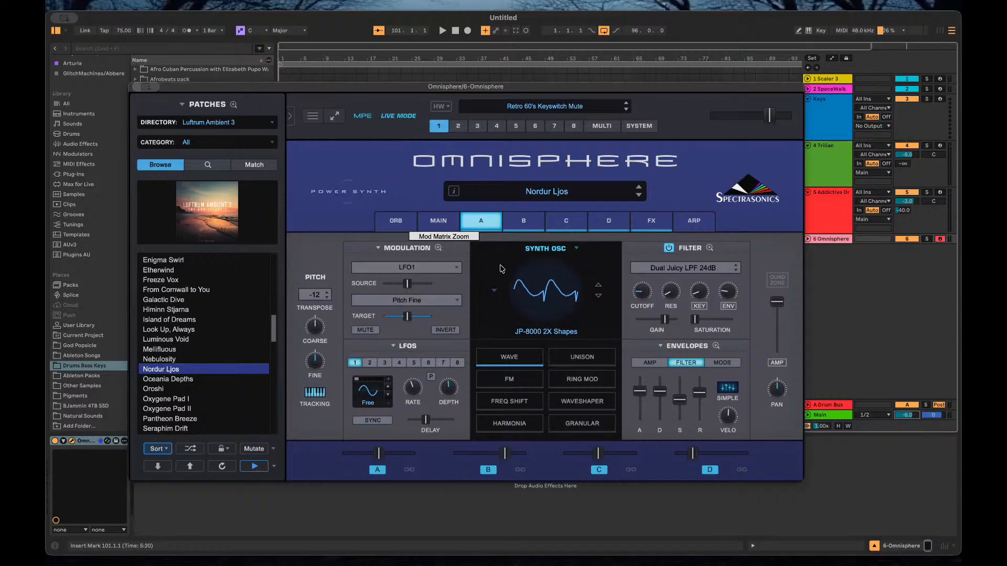
Examine the detailed settings of layer A's dual filter, including the parallel routing and the key tracking octave choices.
left_click(709, 249)
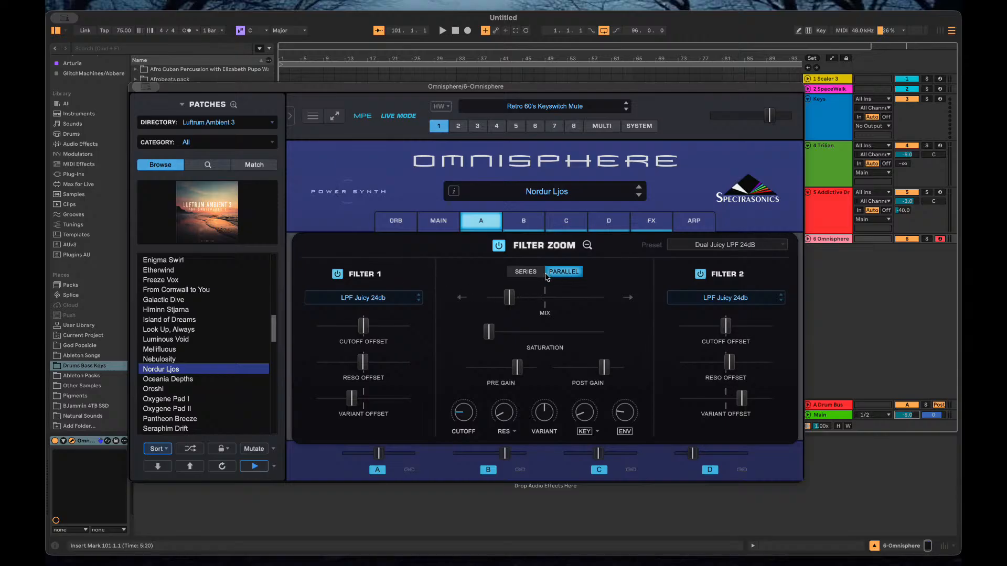
left_click(587, 245)
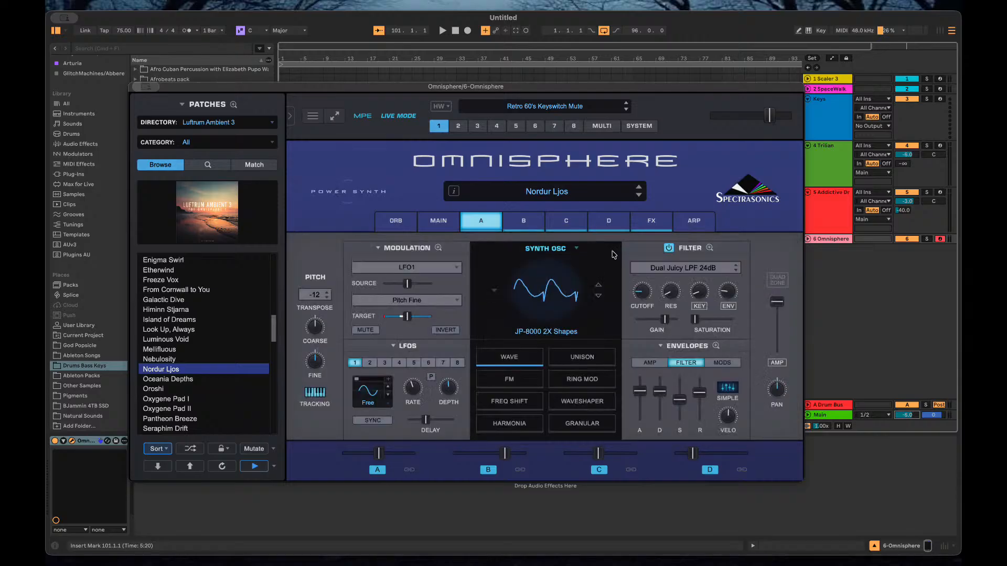
left_click(709, 248)
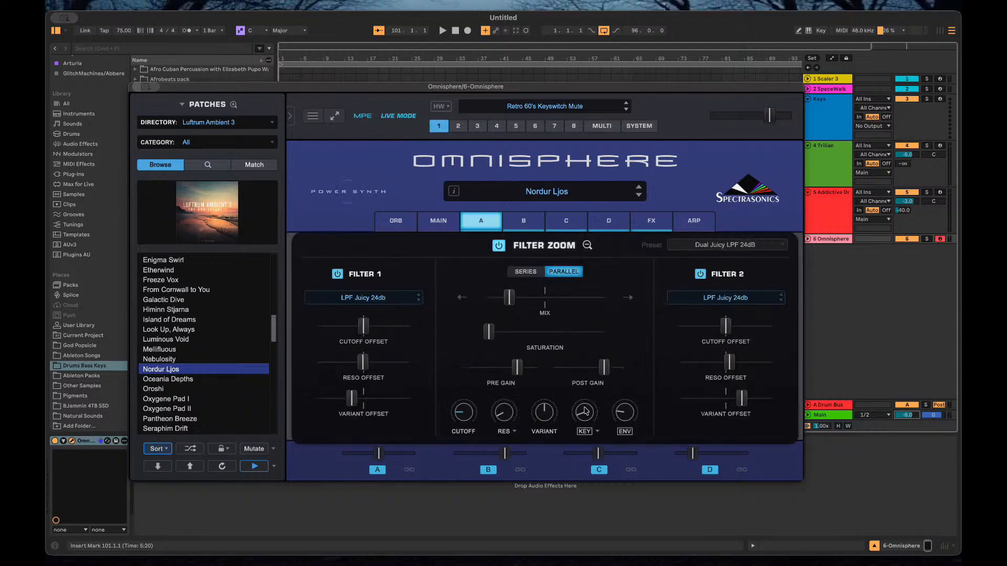
left_click(588, 246)
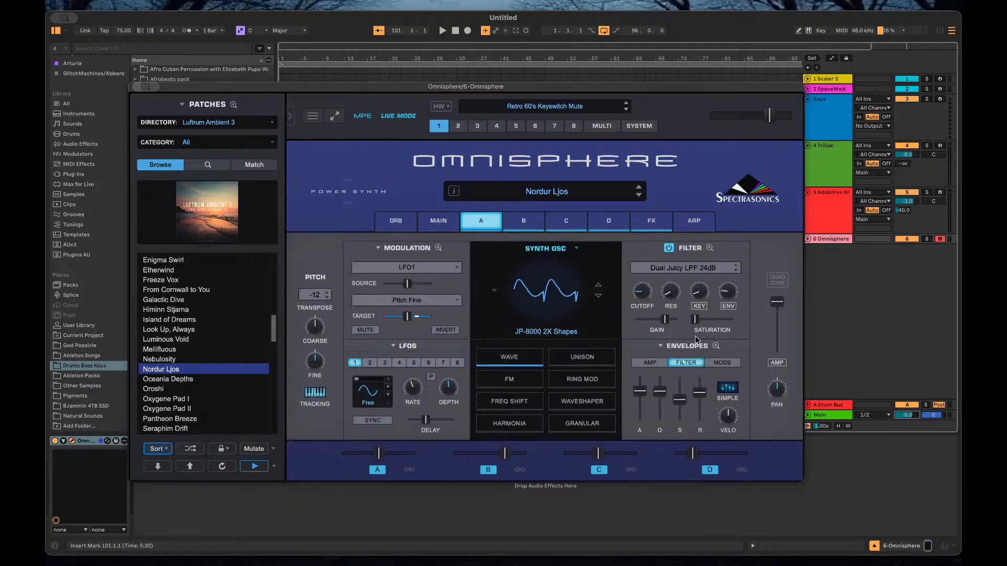
left_click(709, 248)
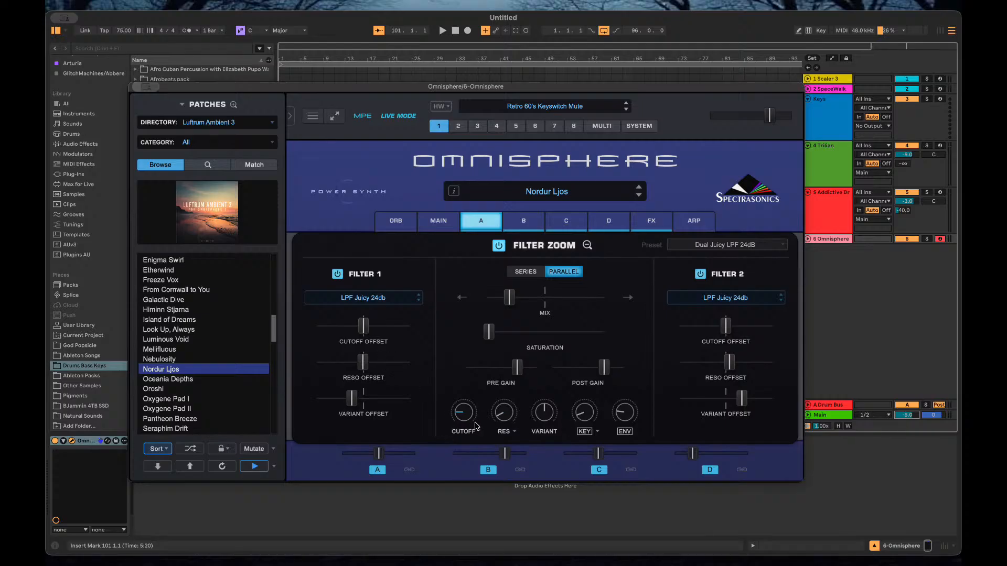
left_click(592, 432)
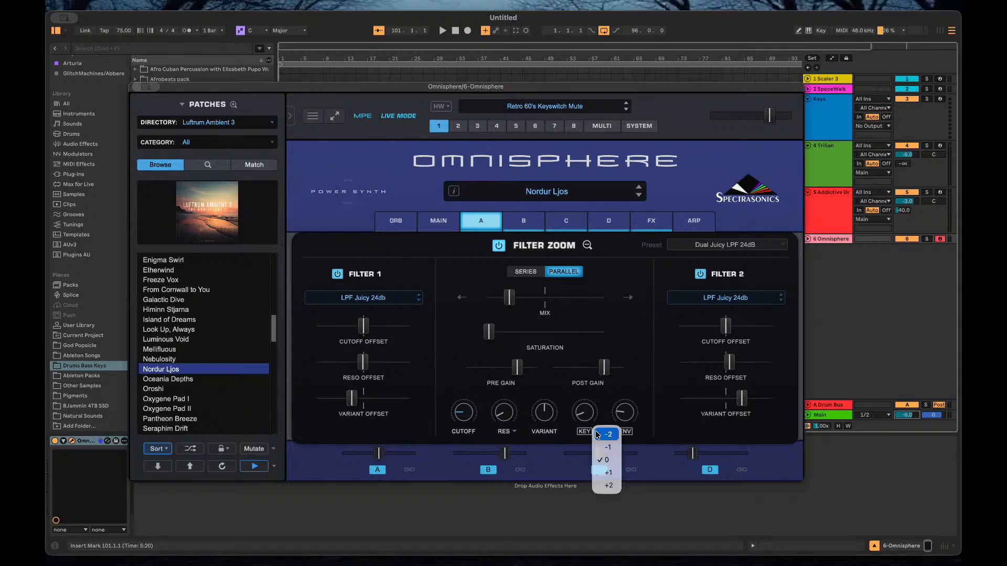
left_click(575, 431)
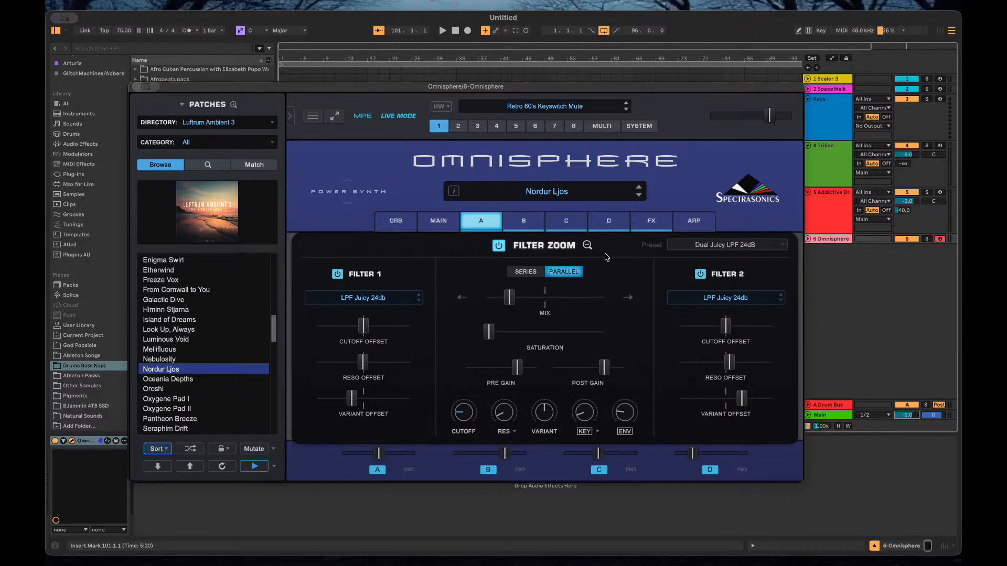
left_click(589, 247)
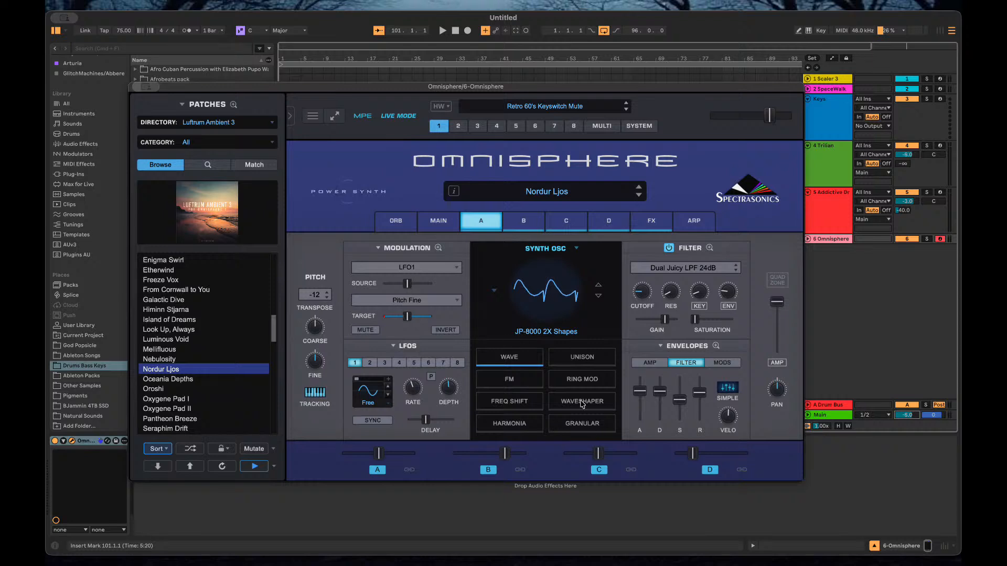
Compare the oscillator and filter settings of layers A and B, and recheck layer A's detailed filter view.
left_click(521, 221)
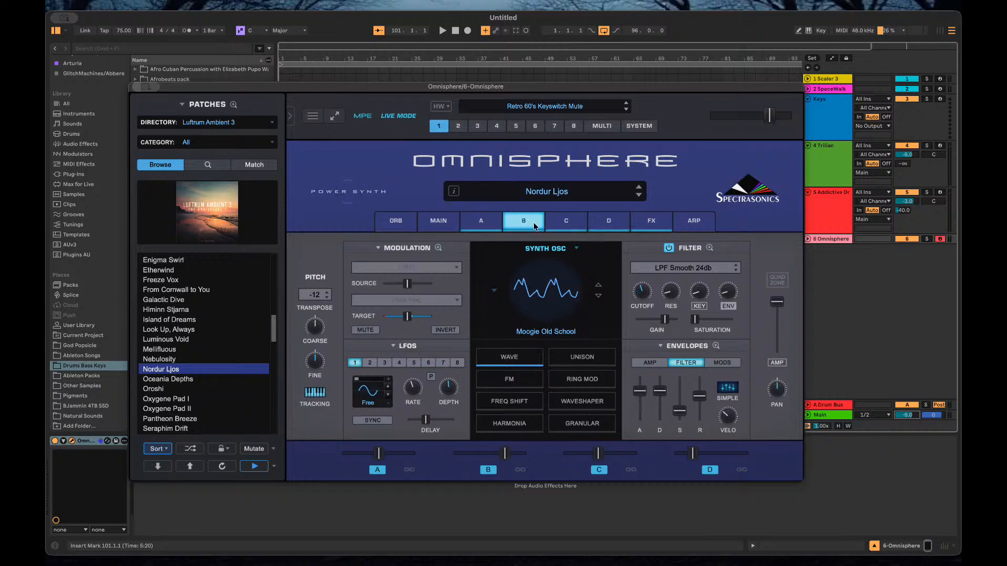
left_click(481, 216)
left_click(512, 219)
left_click(492, 224)
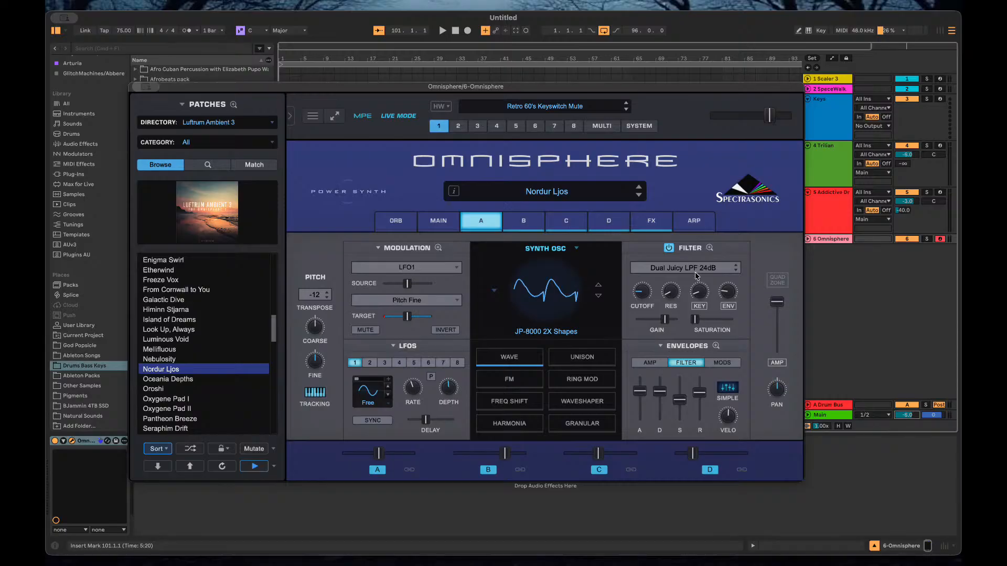
left_click(525, 228)
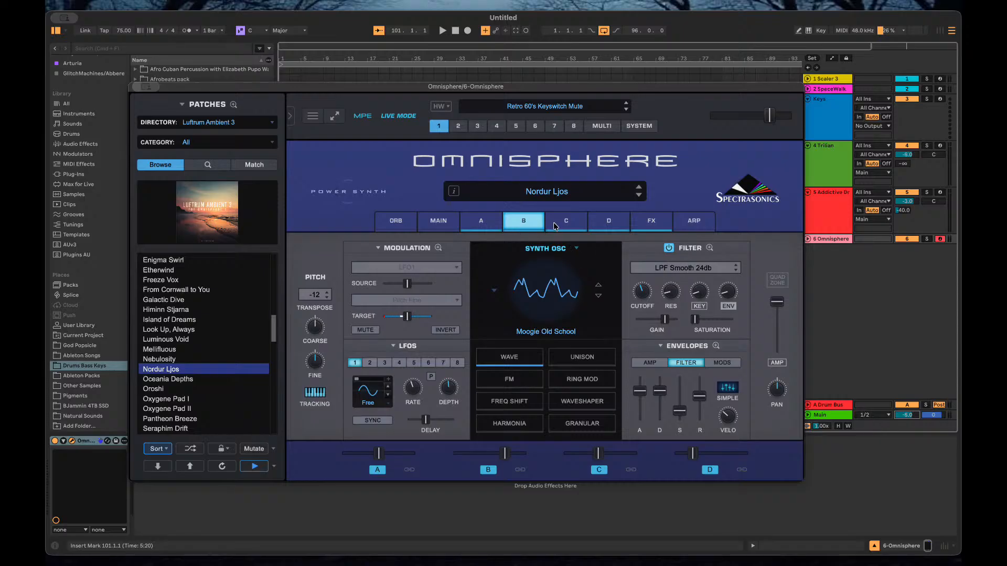
left_click(481, 220)
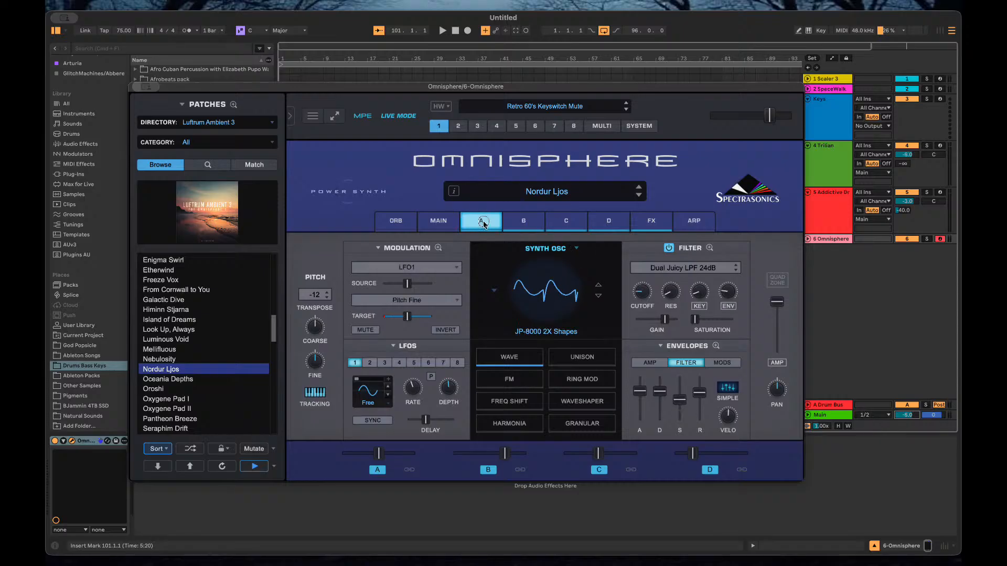
left_click(709, 248)
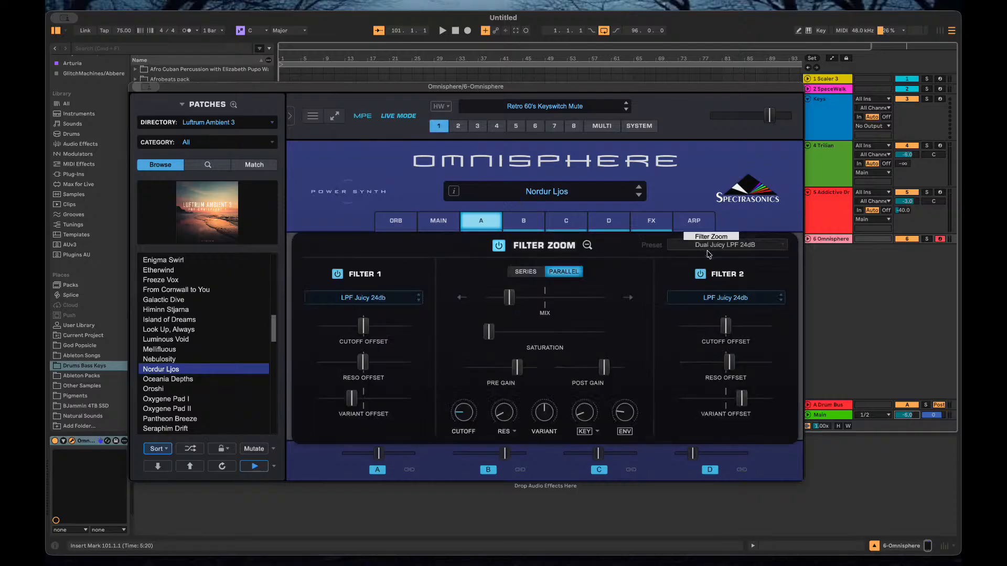
left_click(588, 245)
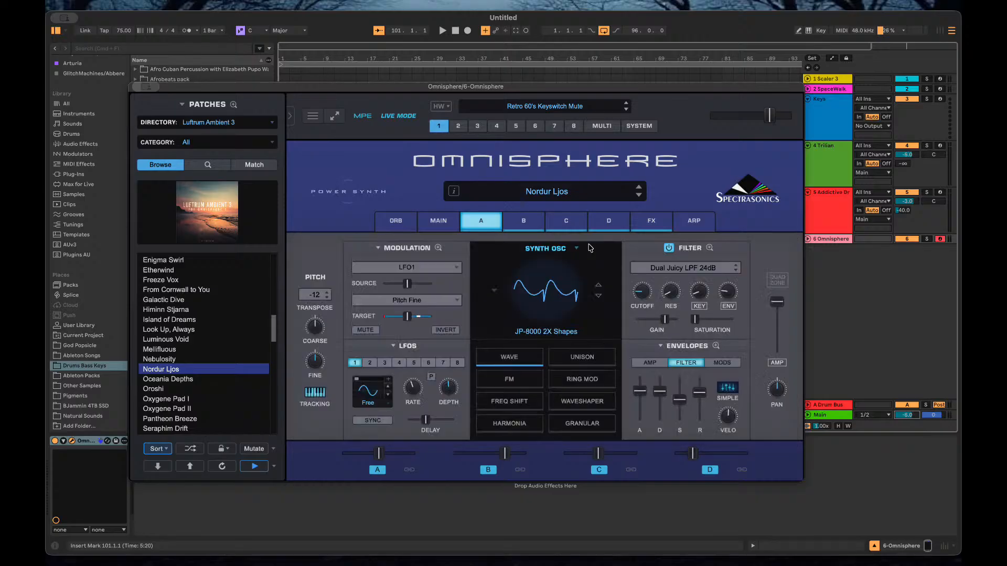
View layers B and C and review the routings in layer C's full modulation matrix.
left_click(533, 227)
left_click(568, 225)
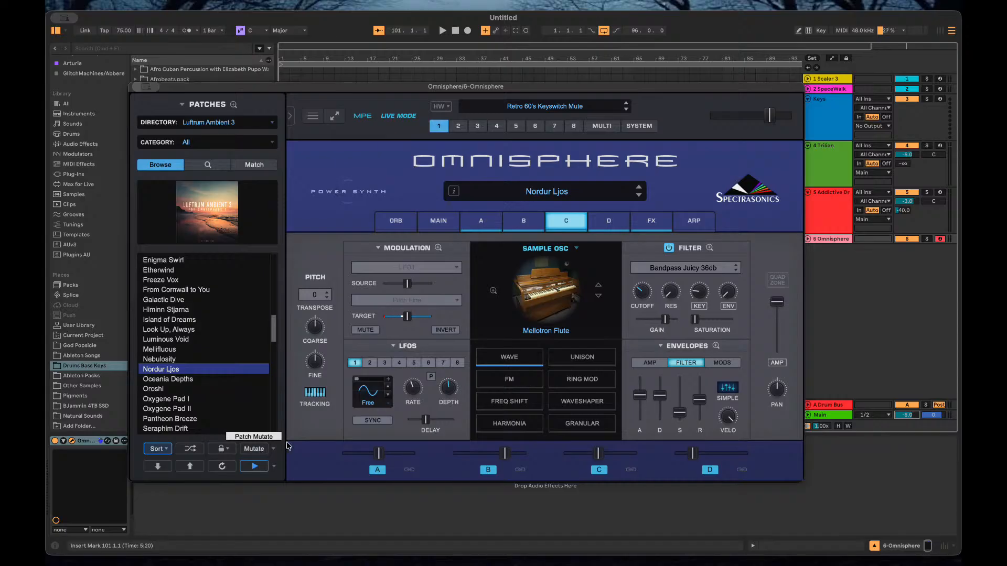
left_click(439, 247)
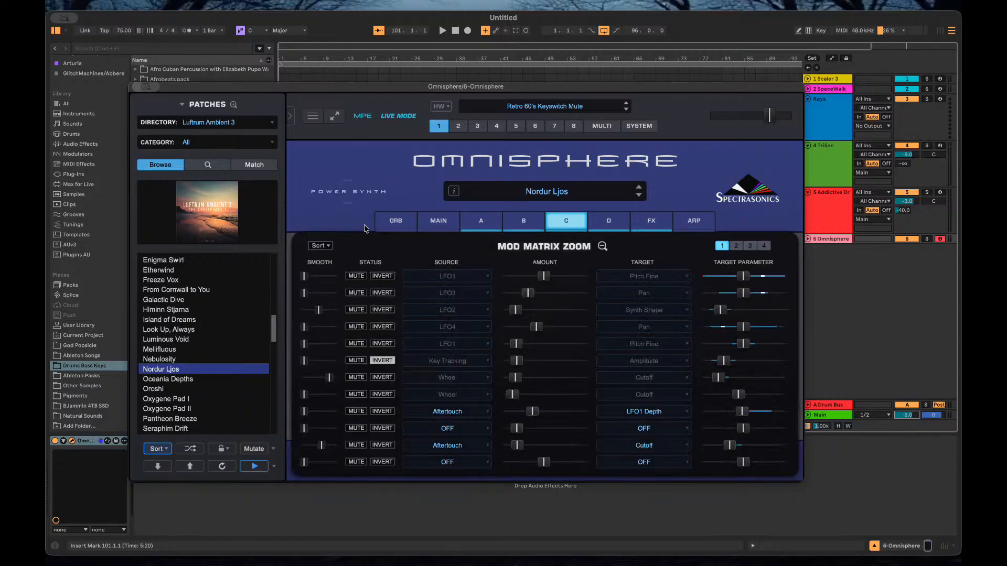
left_click(601, 246)
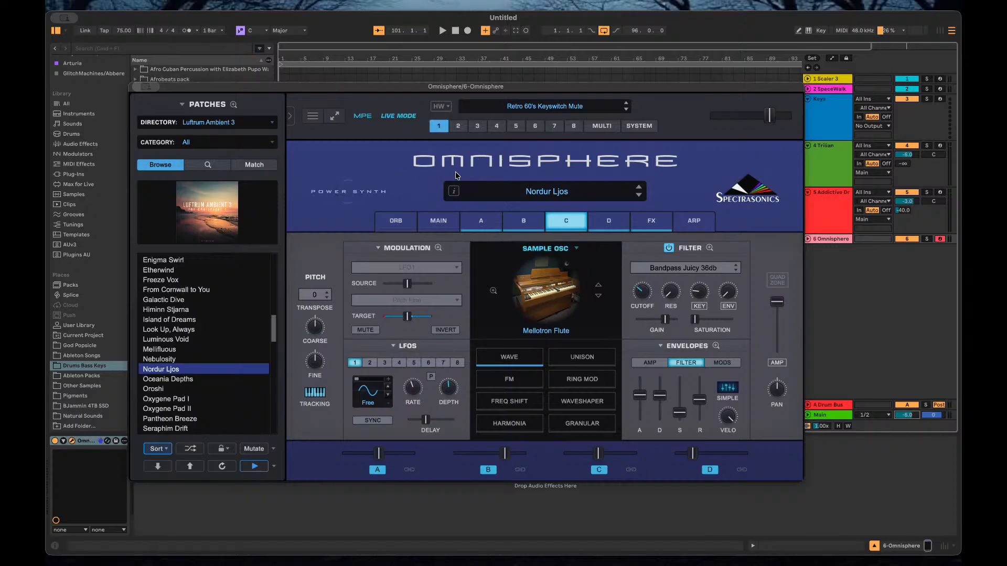
Compare the sound sources and settings of layers D, C, B and A.
left_click(605, 220)
left_click(560, 220)
left_click(523, 221)
left_click(481, 223)
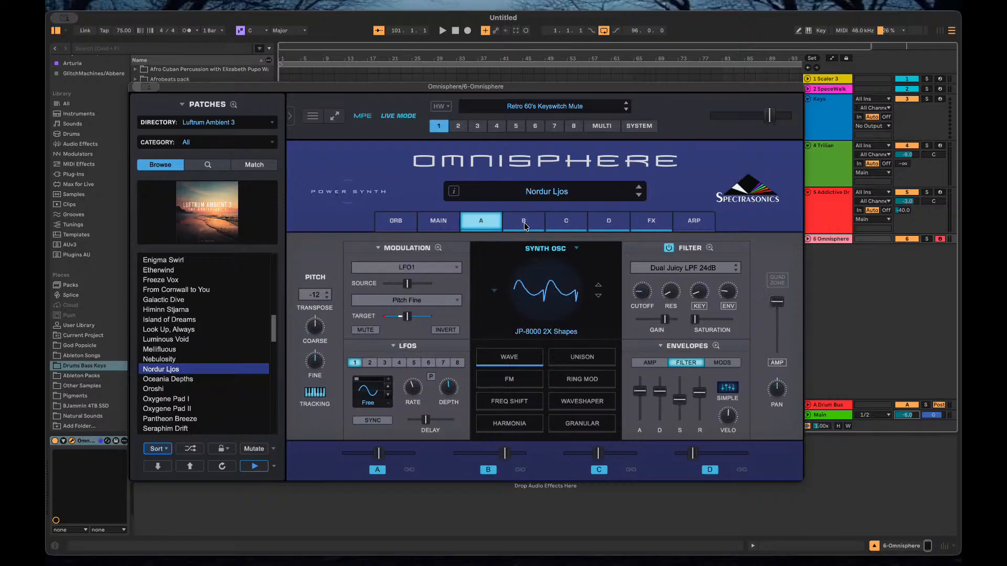
left_click(527, 228)
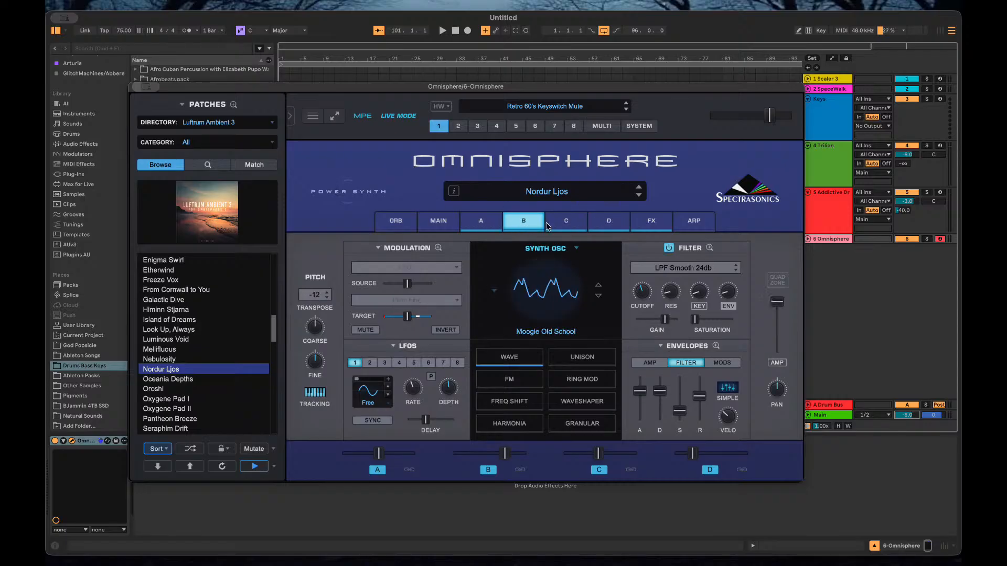
Review the effects racks of layers D, C, B and A plus the Aux and Common racks, and return to layer A.
left_click(650, 224)
left_click(610, 246)
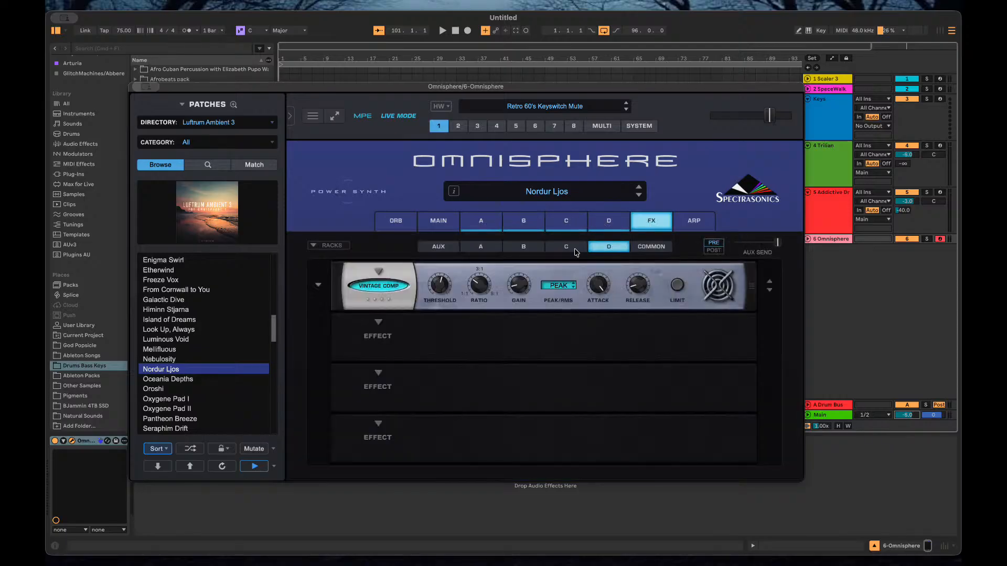
left_click(572, 250)
left_click(533, 251)
left_click(480, 249)
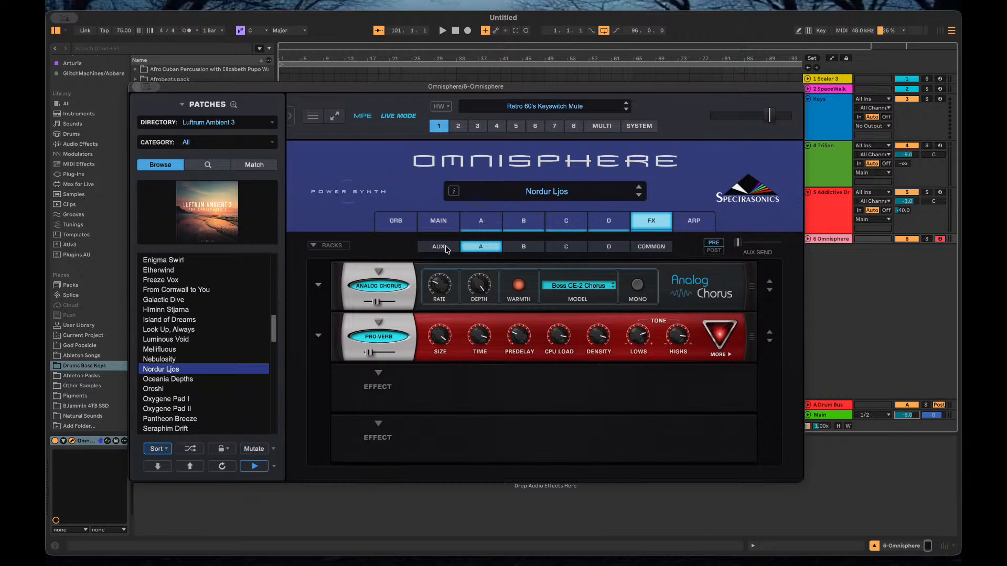
left_click(447, 249)
left_click(653, 247)
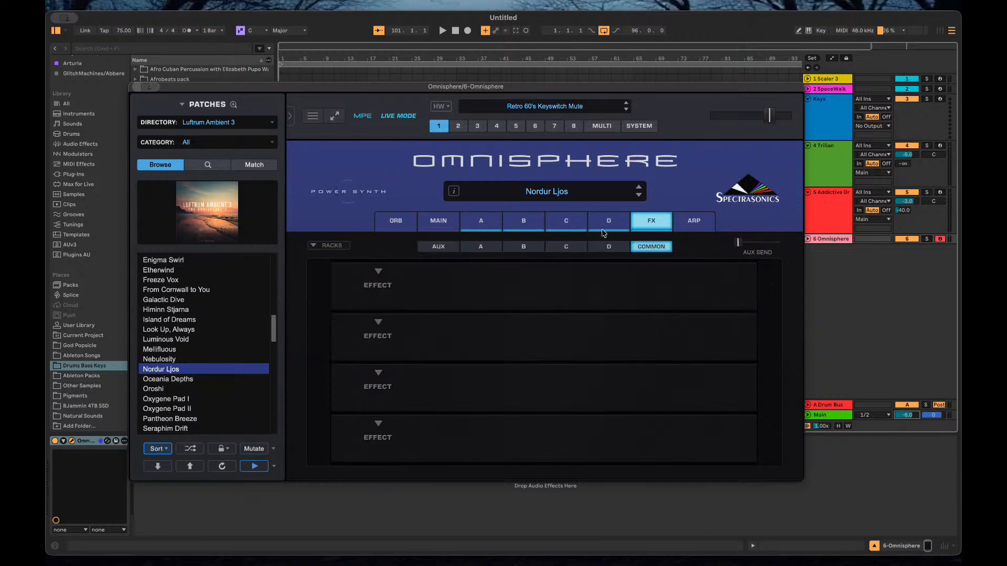
left_click(481, 219)
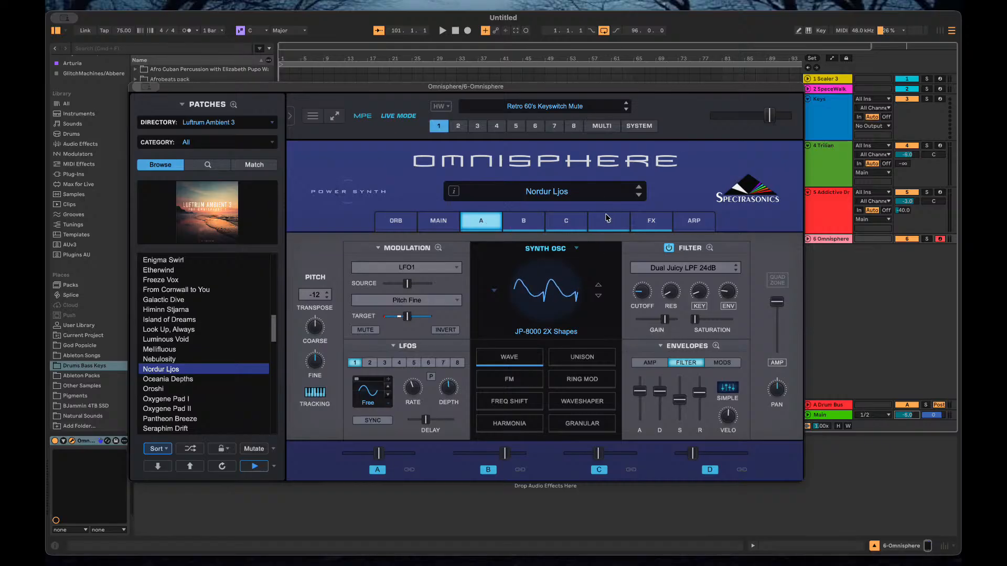
Check the MPE assignments in the system settings and multi mixer, and view the patches in parts 2, 3 and 1.
left_click(636, 128)
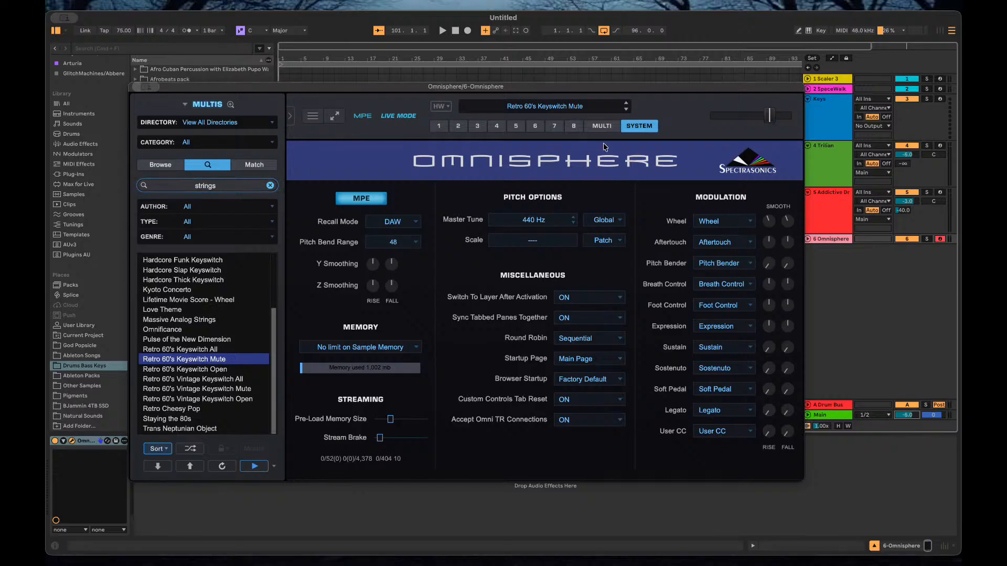
left_click(601, 127)
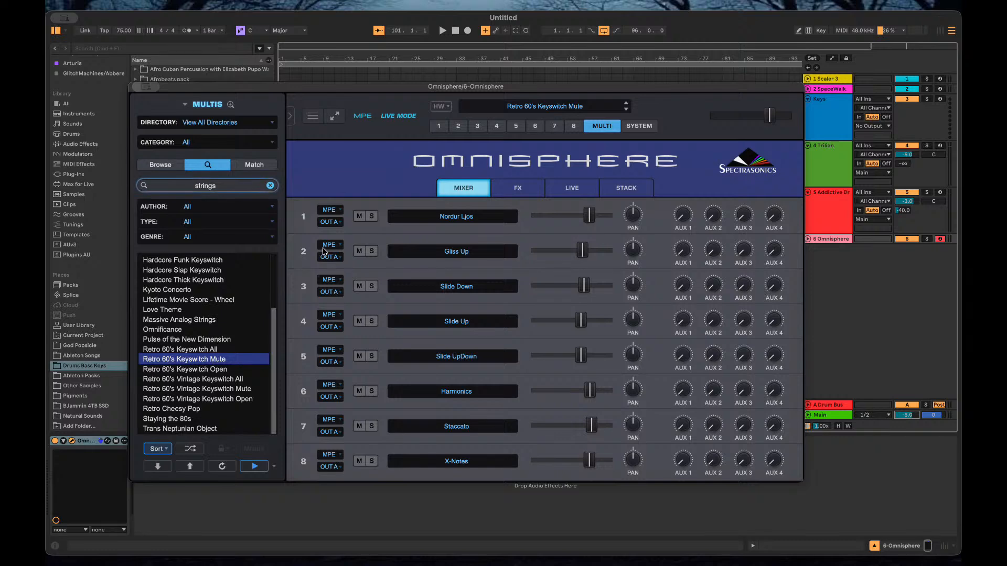
left_click(458, 127)
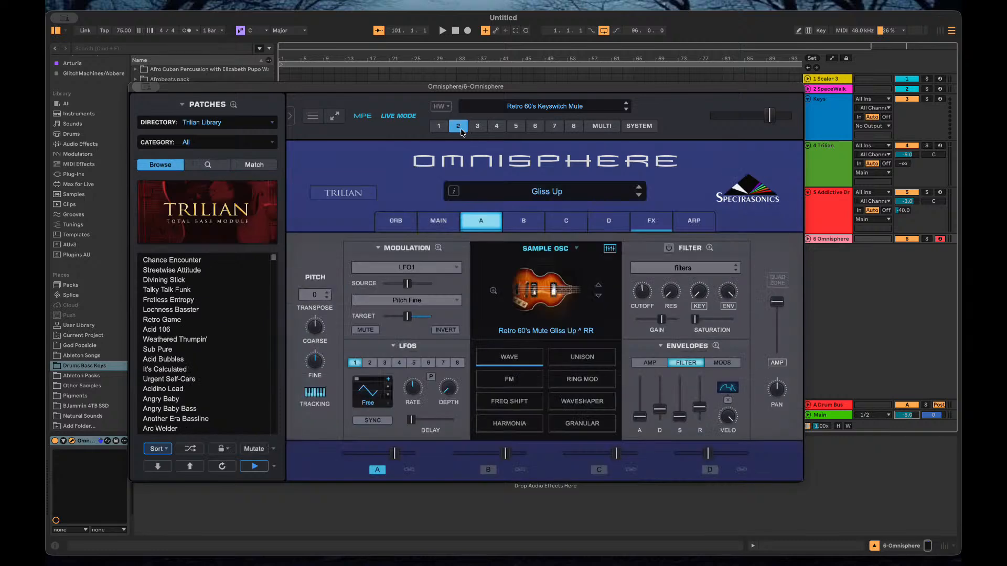
left_click(476, 128)
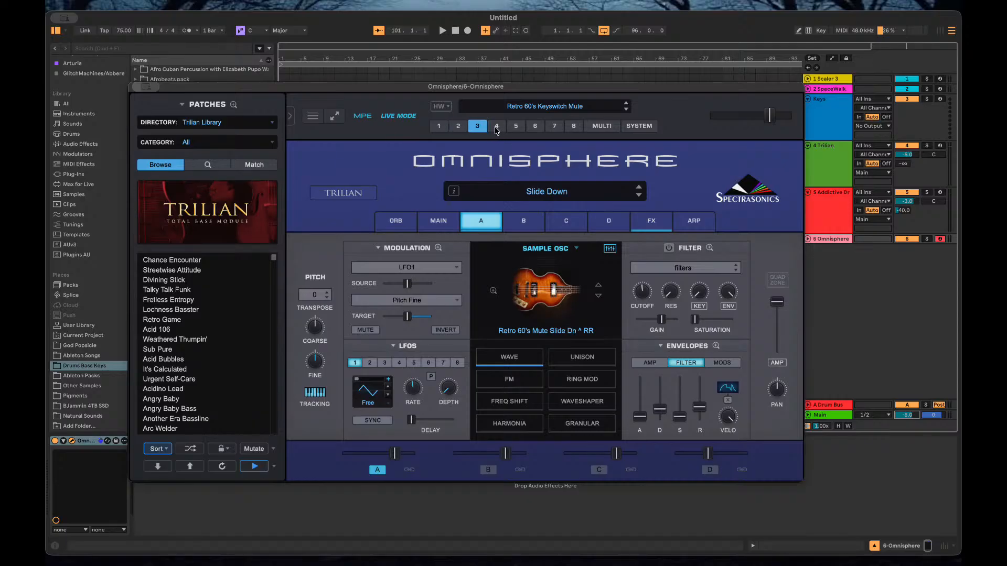
left_click(439, 127)
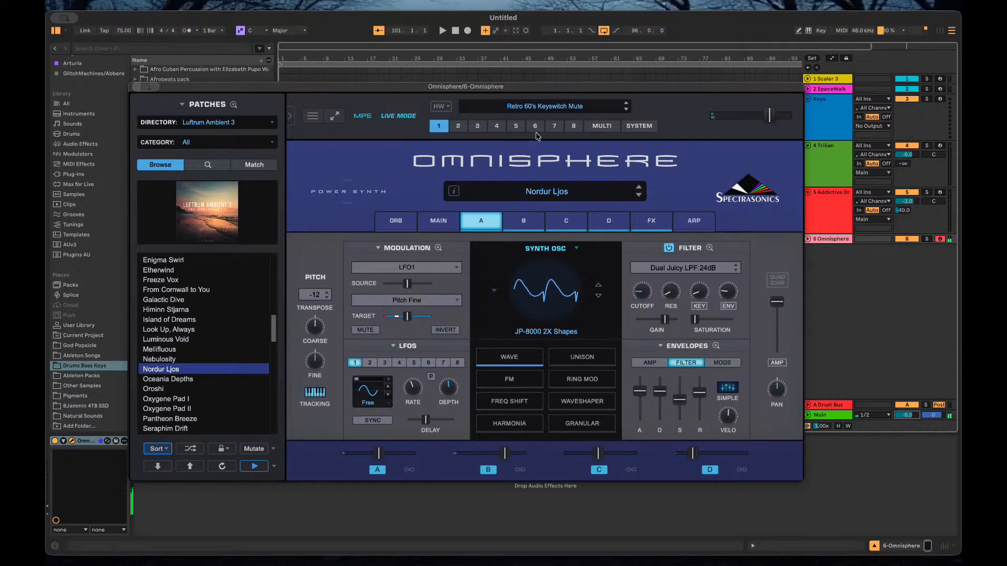
Load the Kyoto Concerto multi from the "strings" search results, in place of the current multi.
left_click(599, 131)
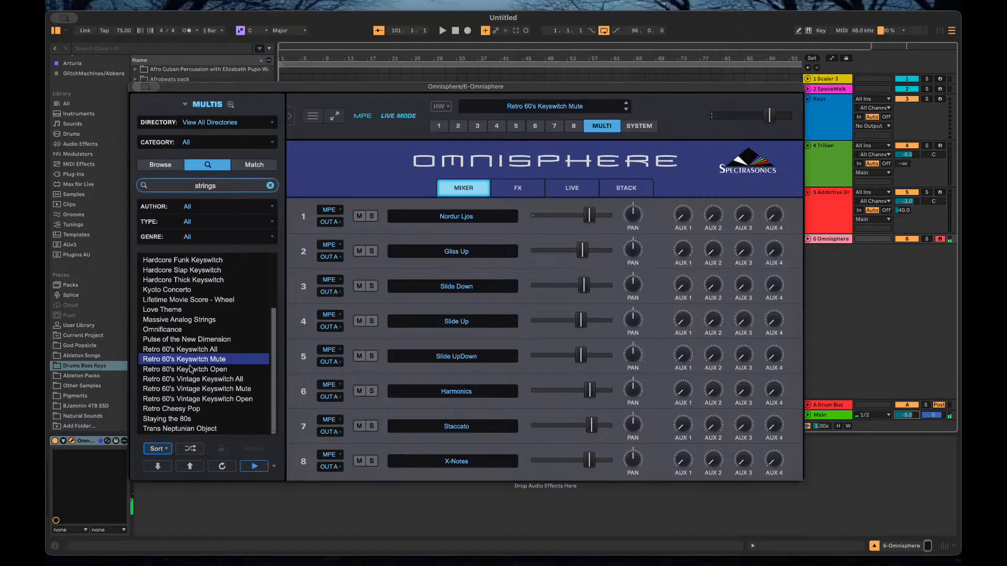
double_click(196, 370)
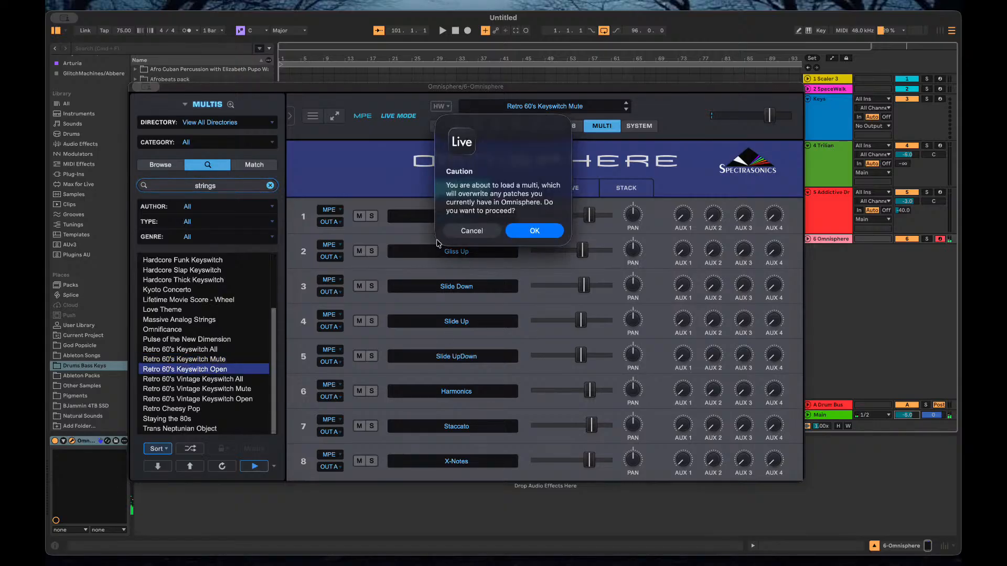
left_click(458, 234)
scroll(191, 341, "up", 3)
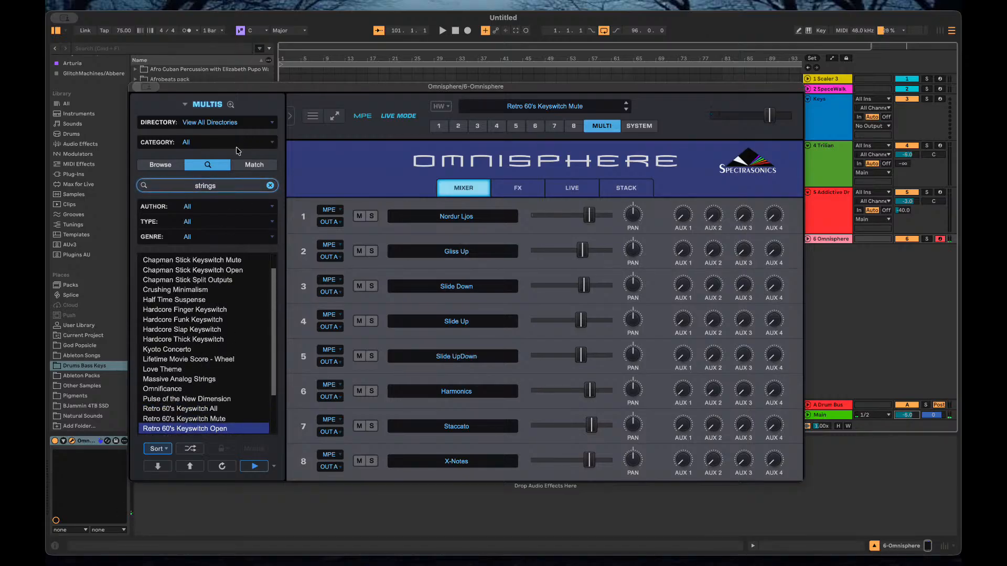
double_click(181, 349)
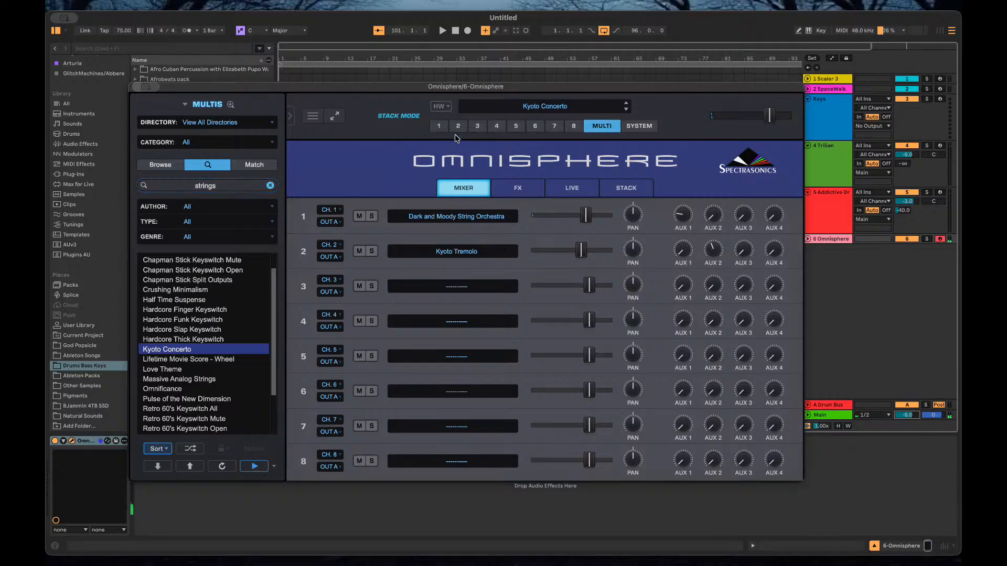
Compare the sound sources of layers A and B in part 1, and view the patch in part 2.
left_click(439, 127)
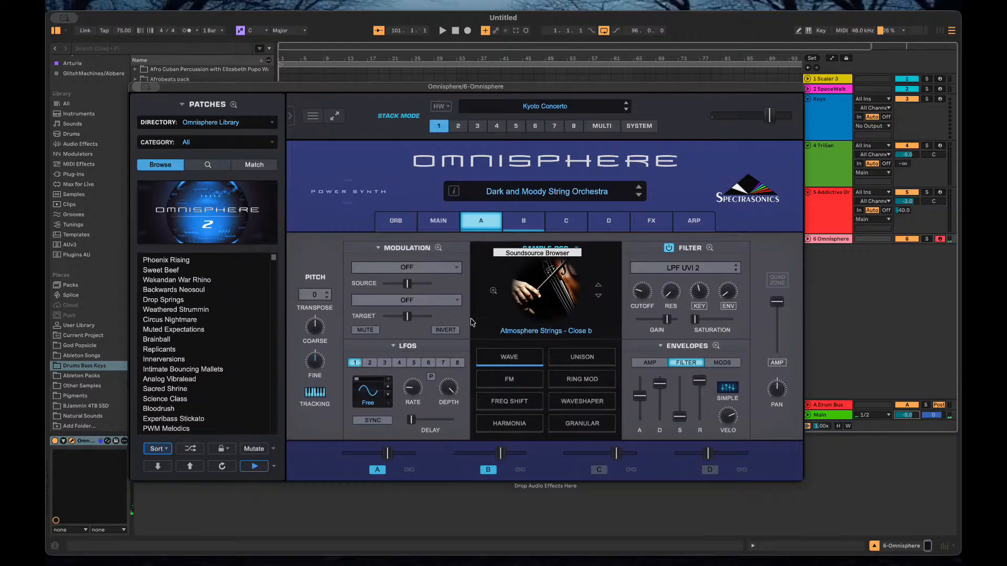
left_click(522, 222)
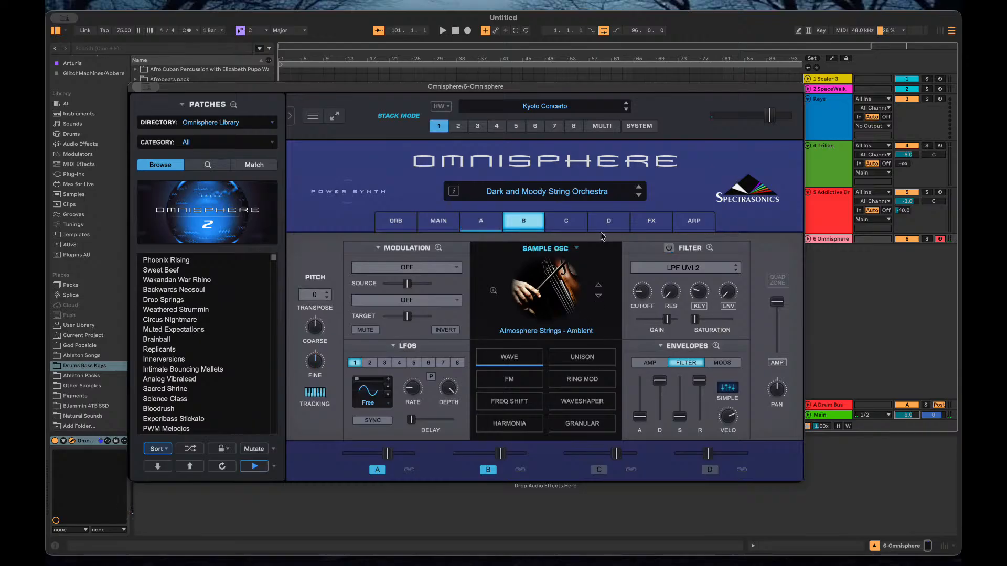
left_click(467, 226)
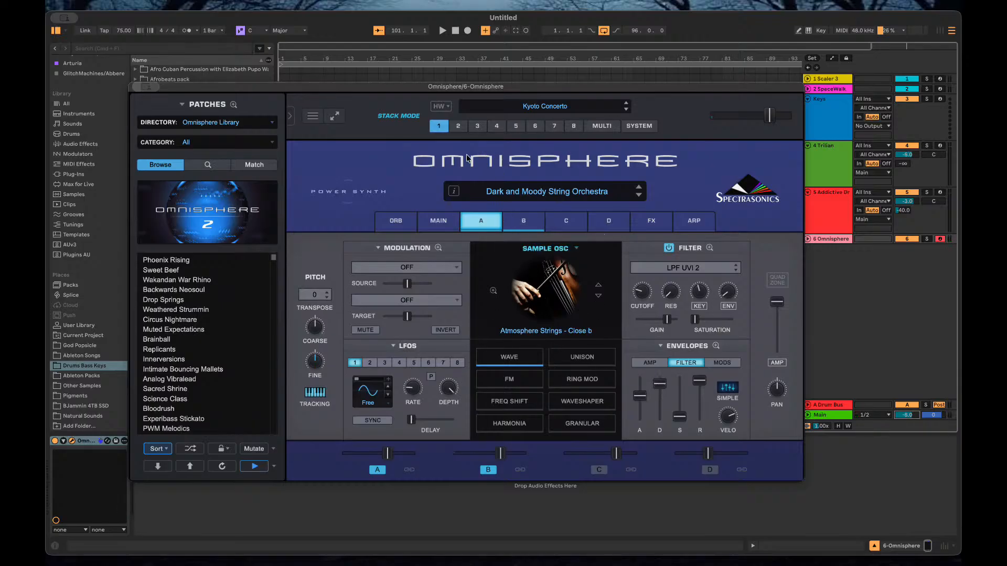
left_click(458, 127)
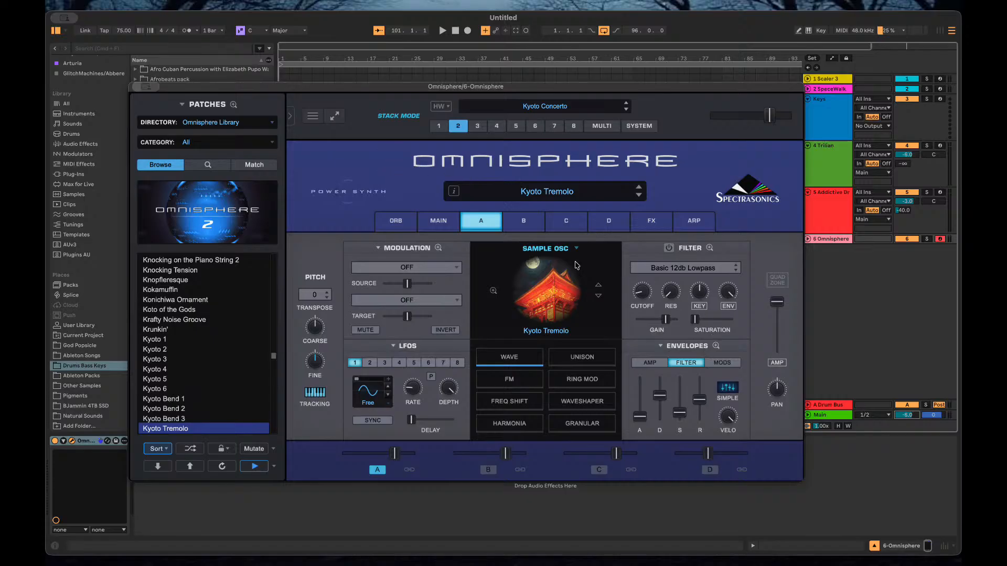
Audition Lamentation 6 in part 2, and load Exploring Jupiter I from the Vangelis for Omnisphere 3 user directory in its place.
scroll(203, 367, "down", 5)
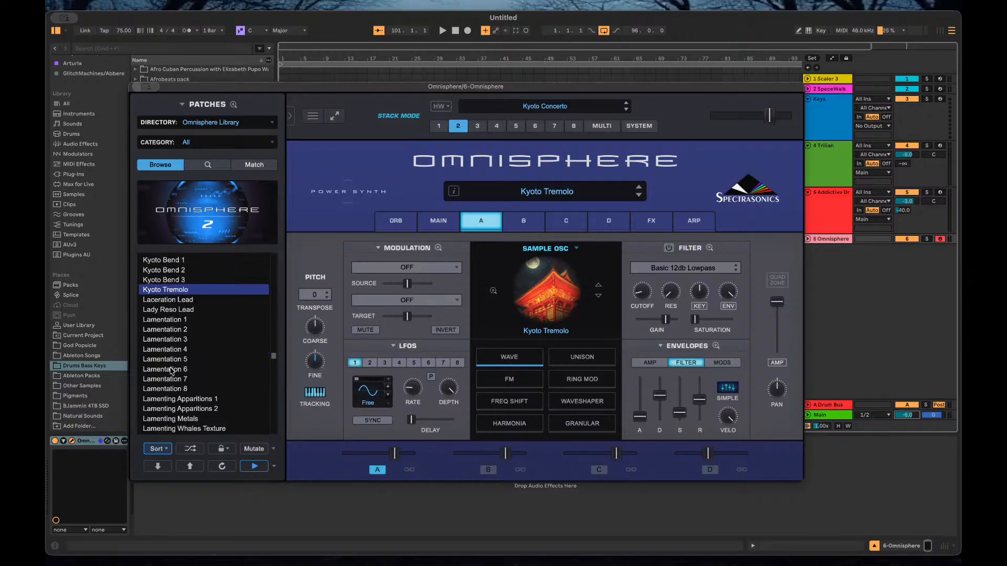
left_click(173, 369)
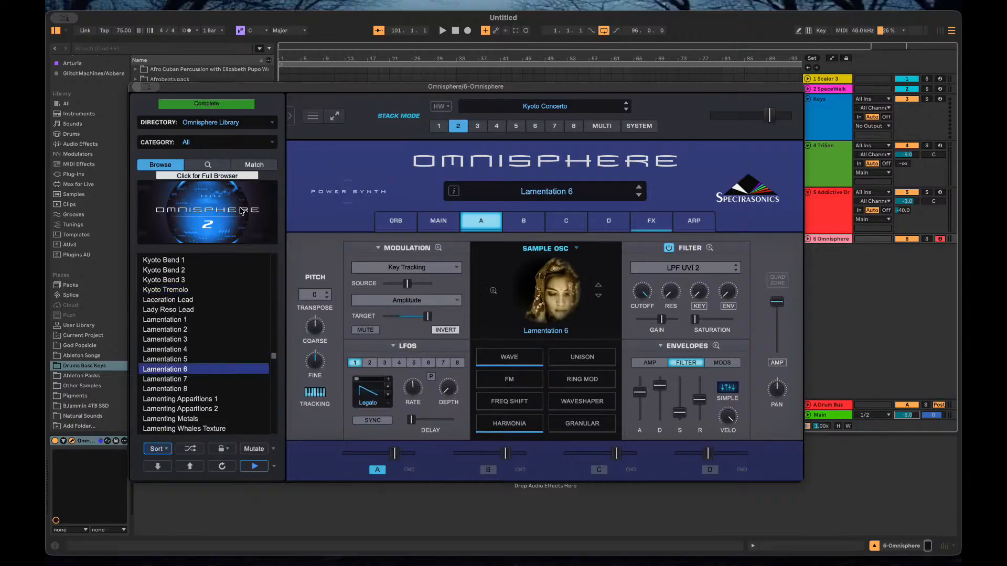
left_click(247, 124)
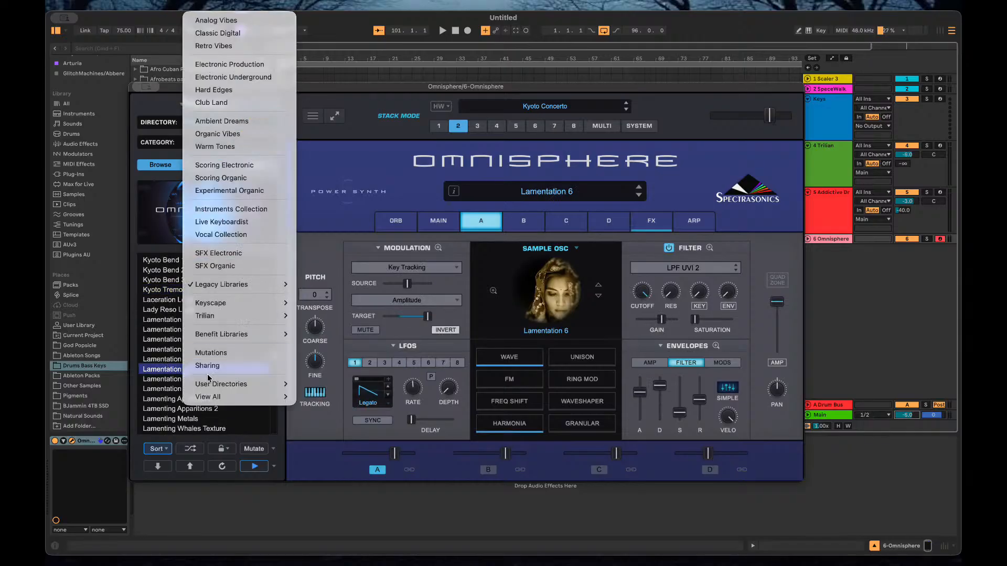
mouse_move(216, 386)
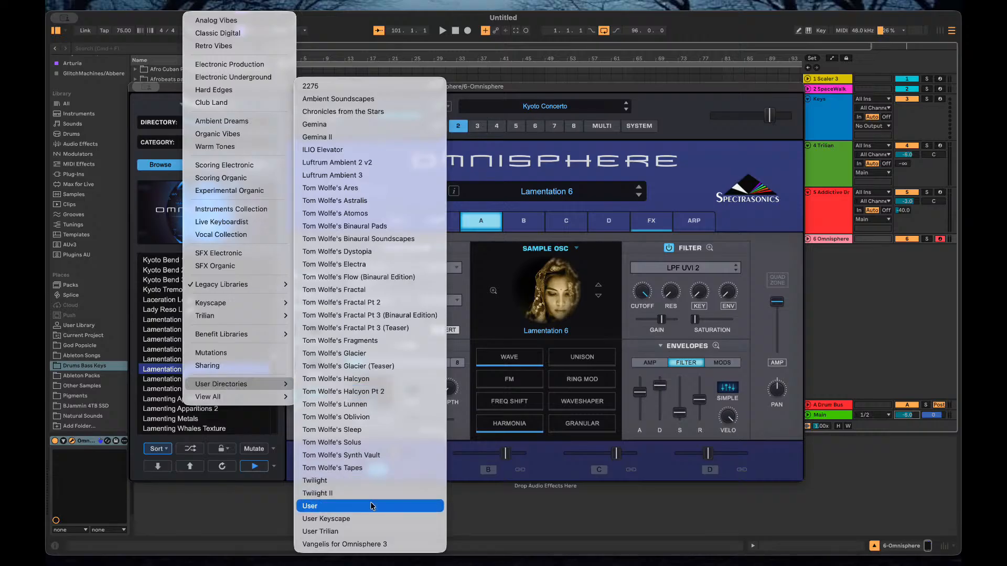
left_click(369, 545)
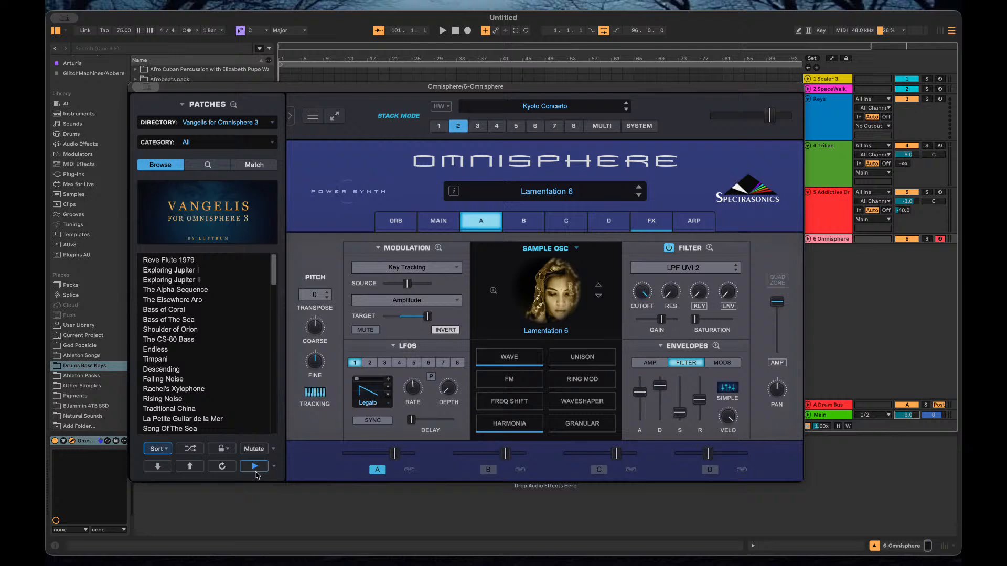
left_click(166, 270)
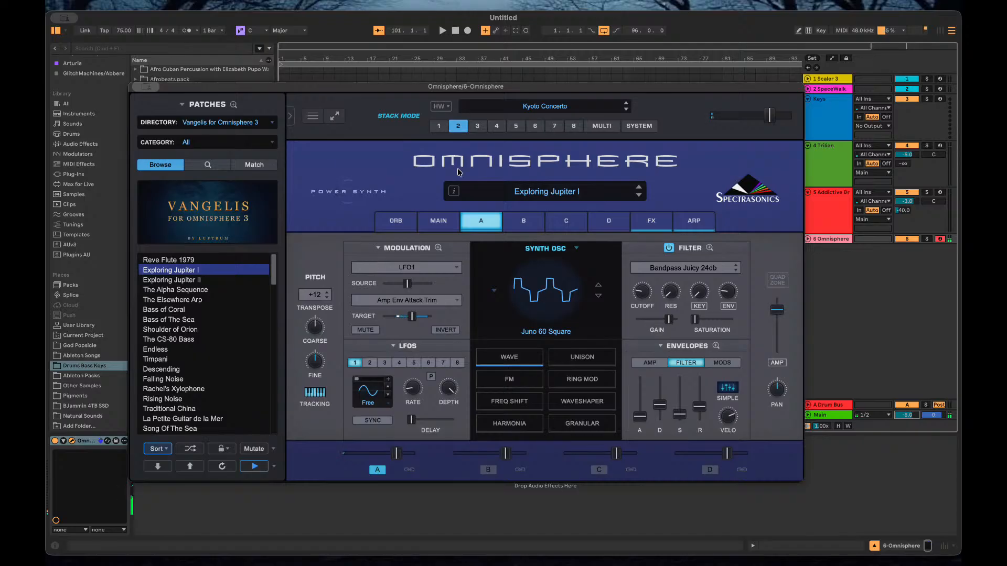
Compare the patches loaded in parts 1 and 2, ending on part 2.
left_click(439, 127)
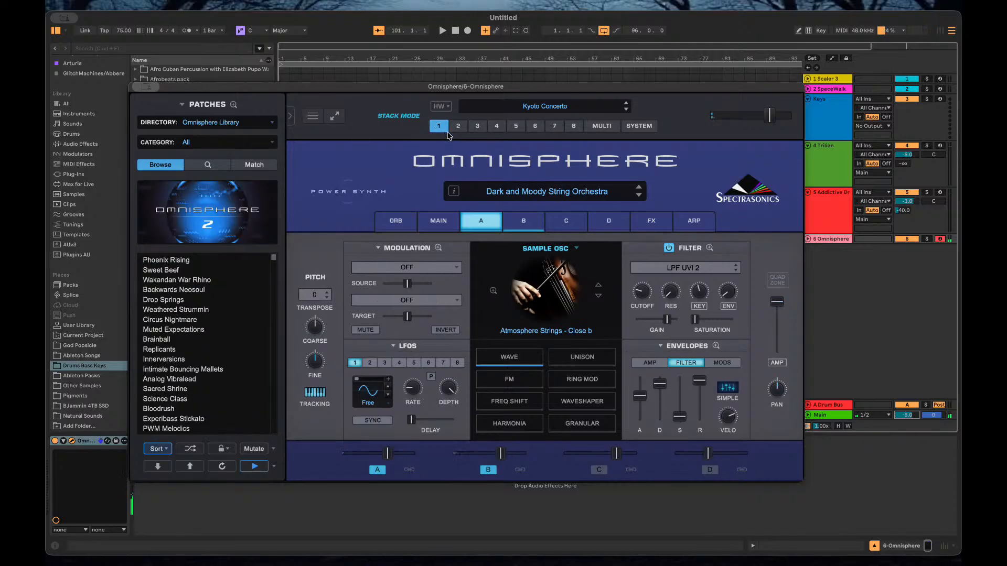
left_click(458, 127)
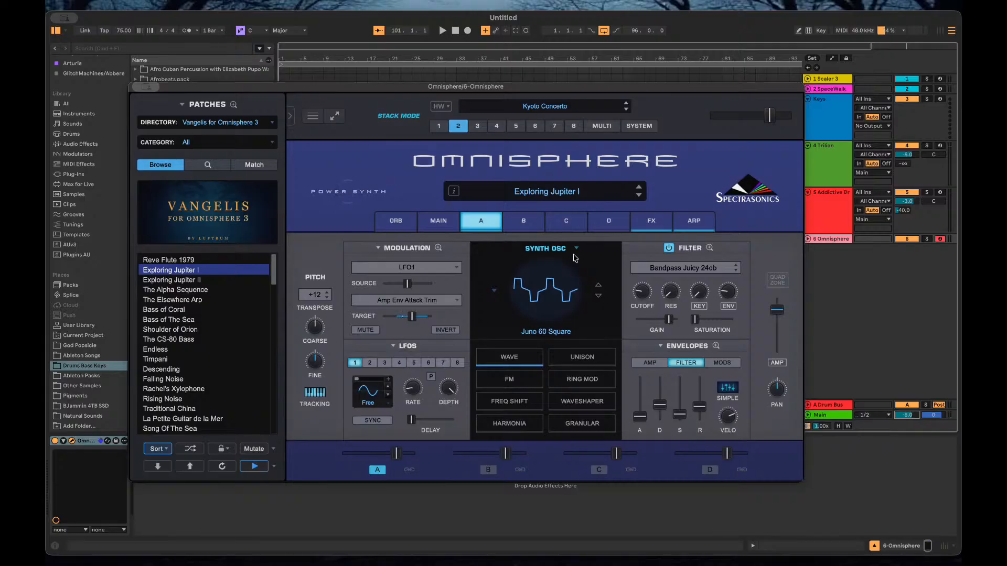
left_click(437, 127)
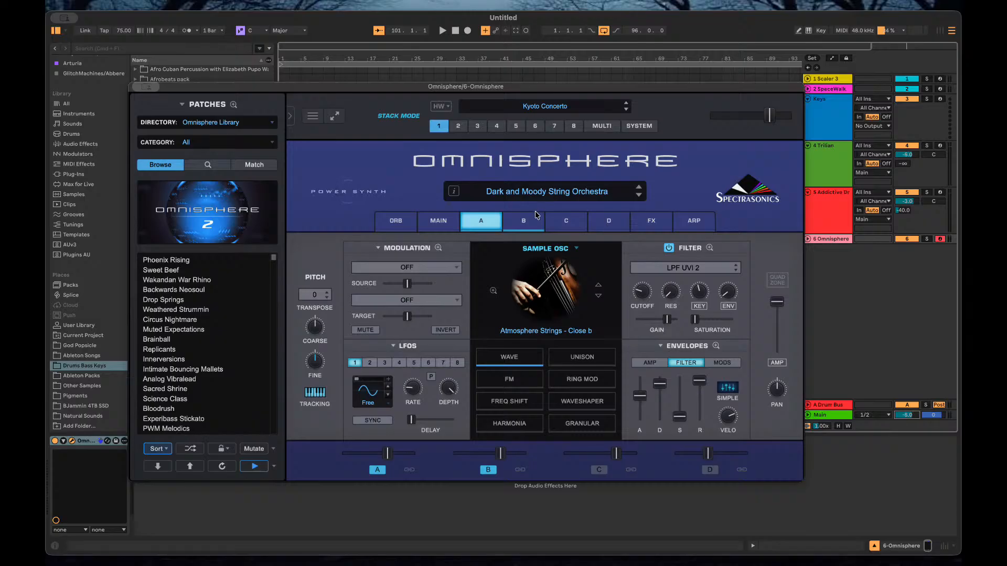
left_click(459, 126)
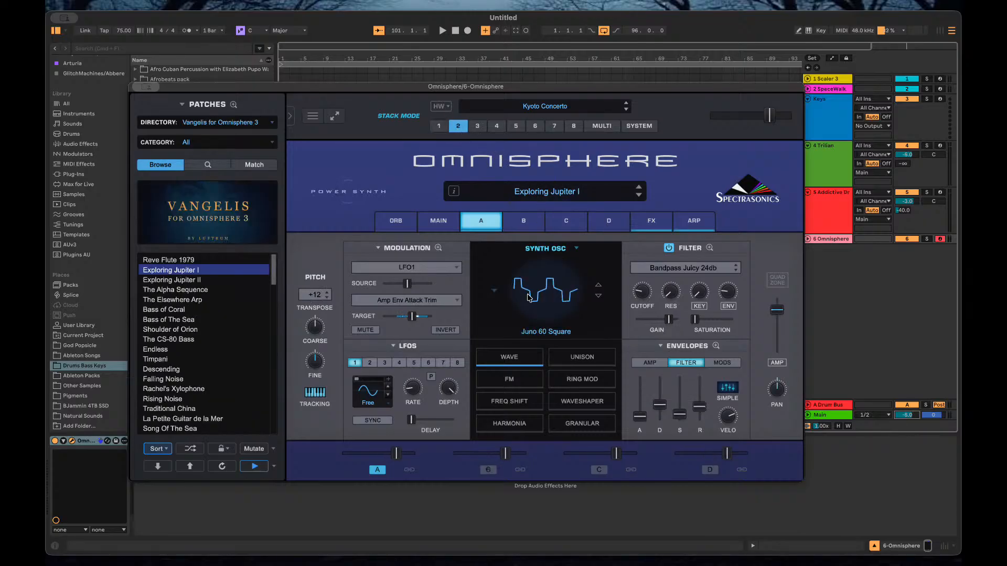
Load the Drop Springs patch into empty part 3 and lower its level in the multi mixer.
left_click(476, 127)
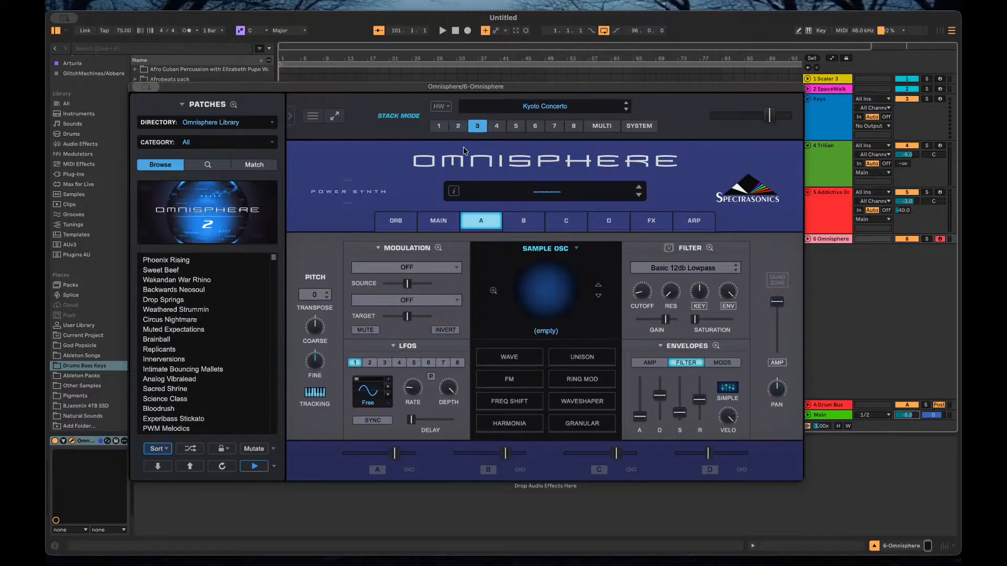
left_click(166, 302)
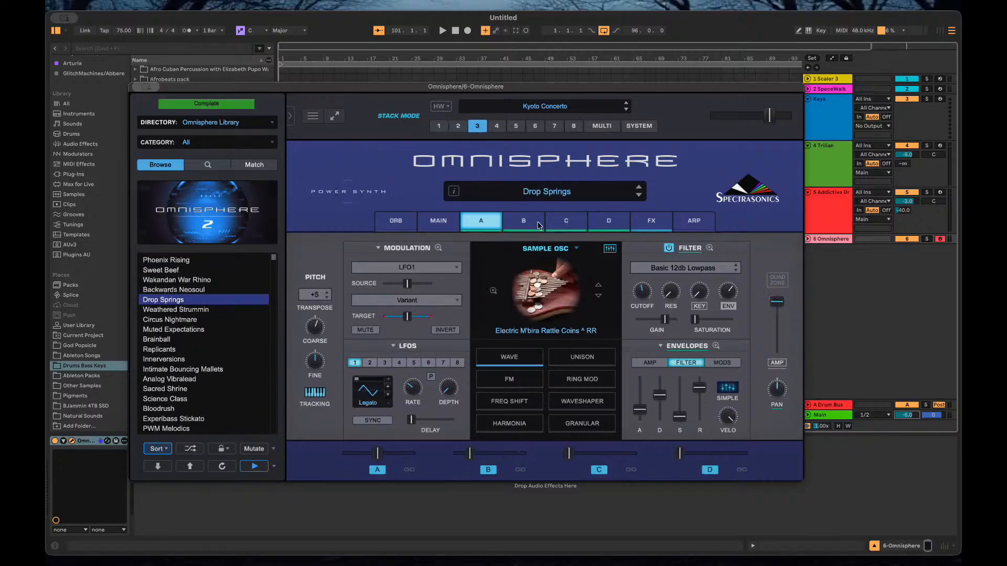
left_click(602, 127)
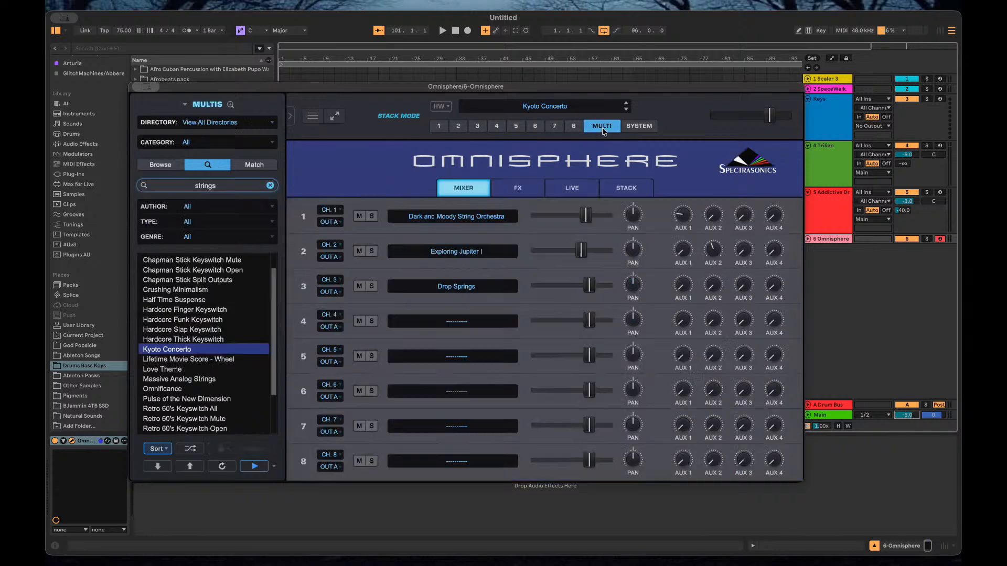
left_click_drag(586, 288, 563, 291)
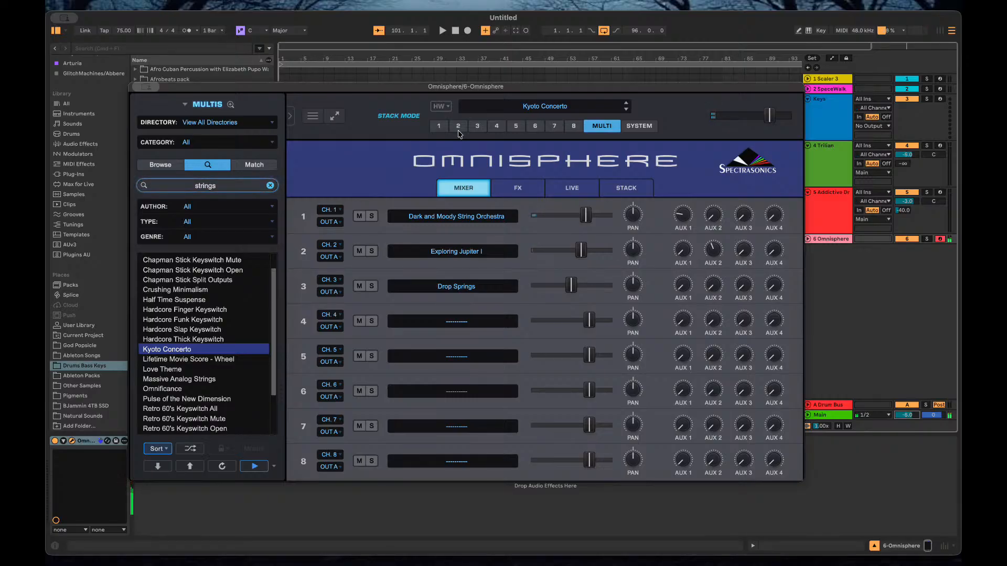
Return to part 1, turn its layer C on and off again, and view layer B.
left_click(439, 126)
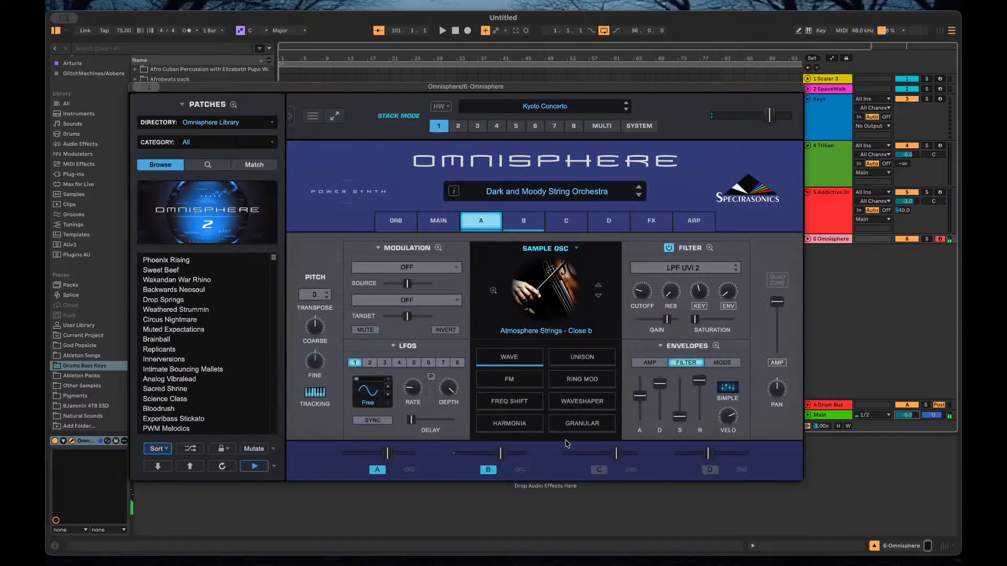
left_click(599, 470)
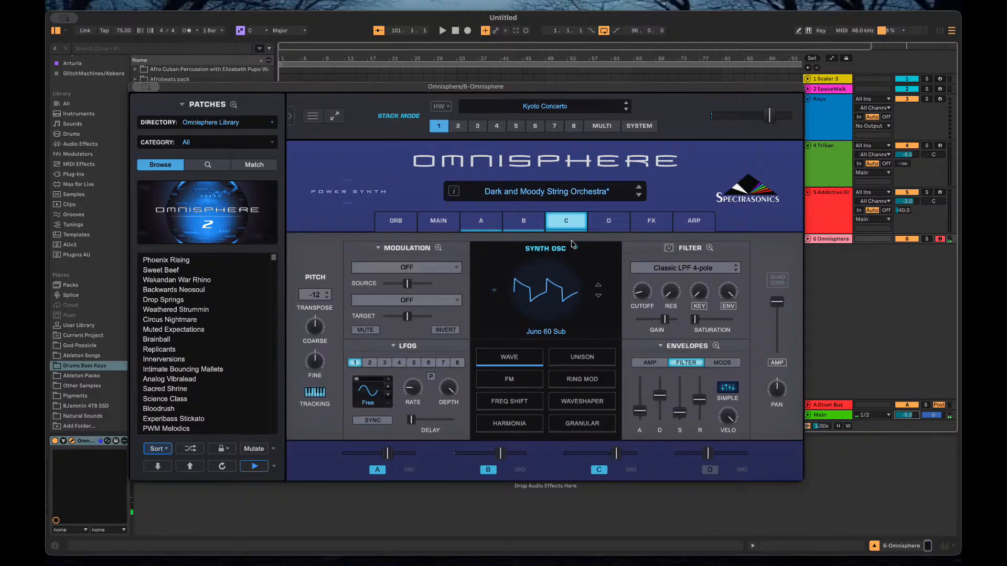
left_click(600, 468)
left_click(517, 225)
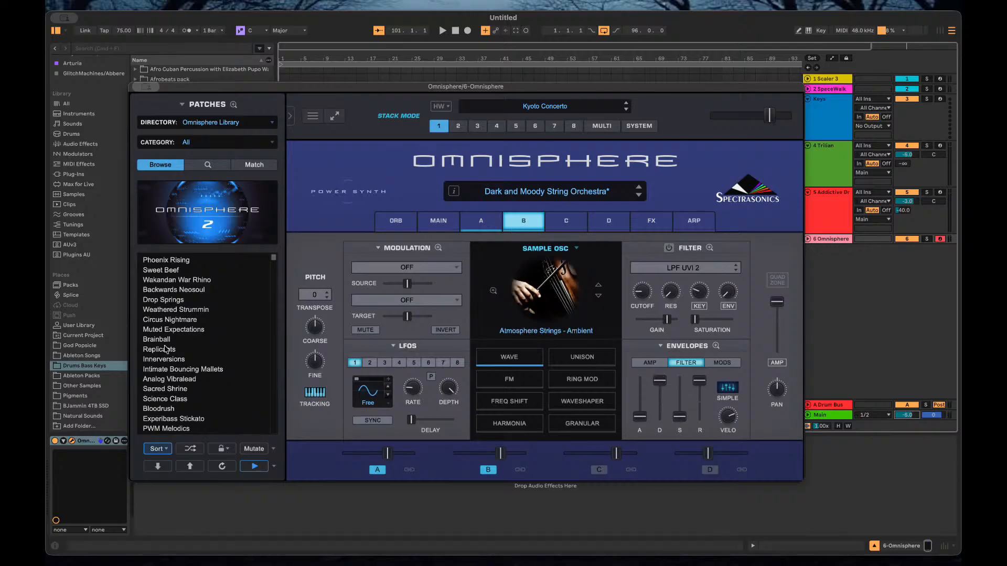
Audition PWM Melodics and Organic Blacksmith in part 1, and load the Cave Stalactites patch.
left_click(176, 411)
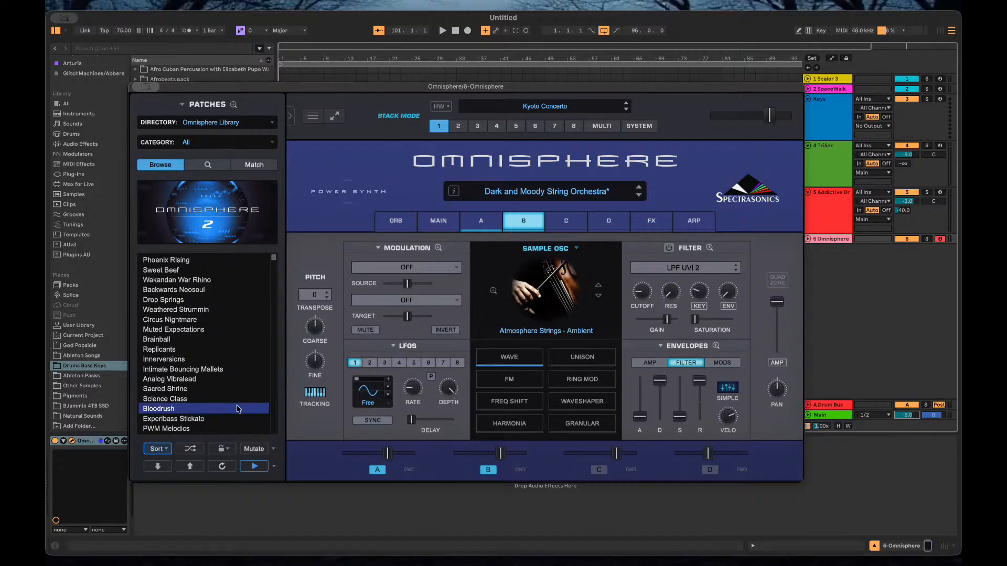
left_click(169, 427)
scroll(170, 415, "down", 6)
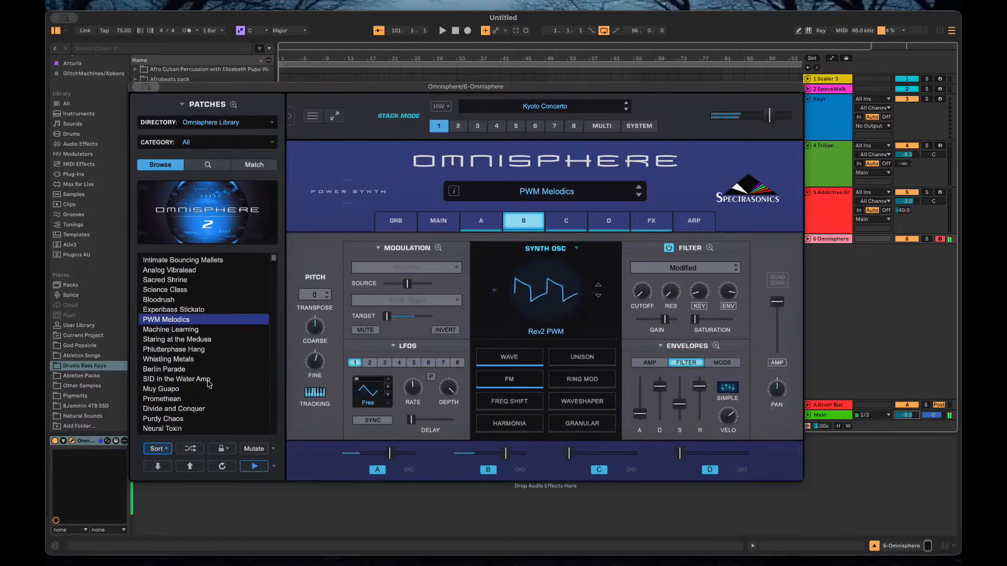
left_click(173, 369)
left_click(177, 400)
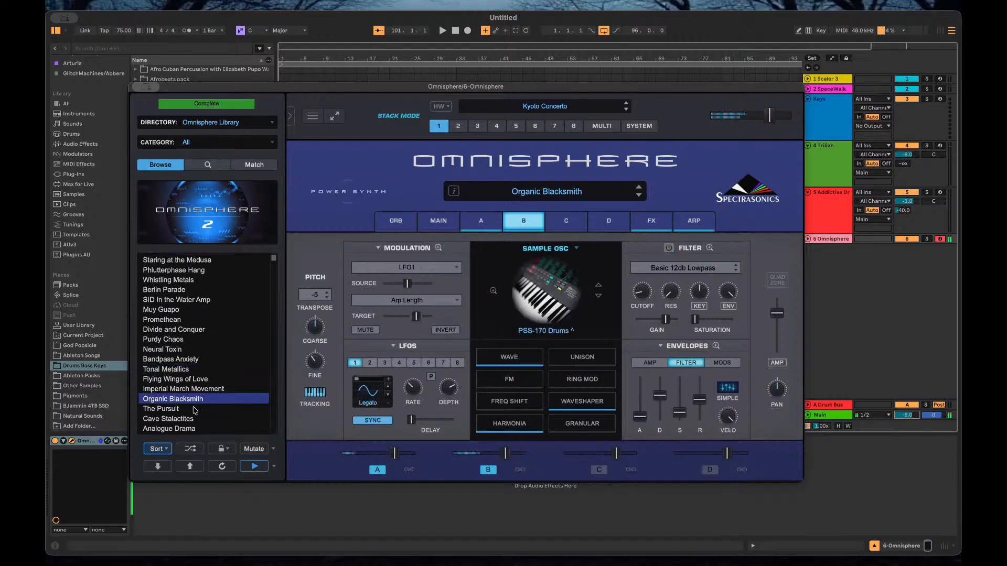
left_click(198, 420)
scroll(194, 422, "down", 4)
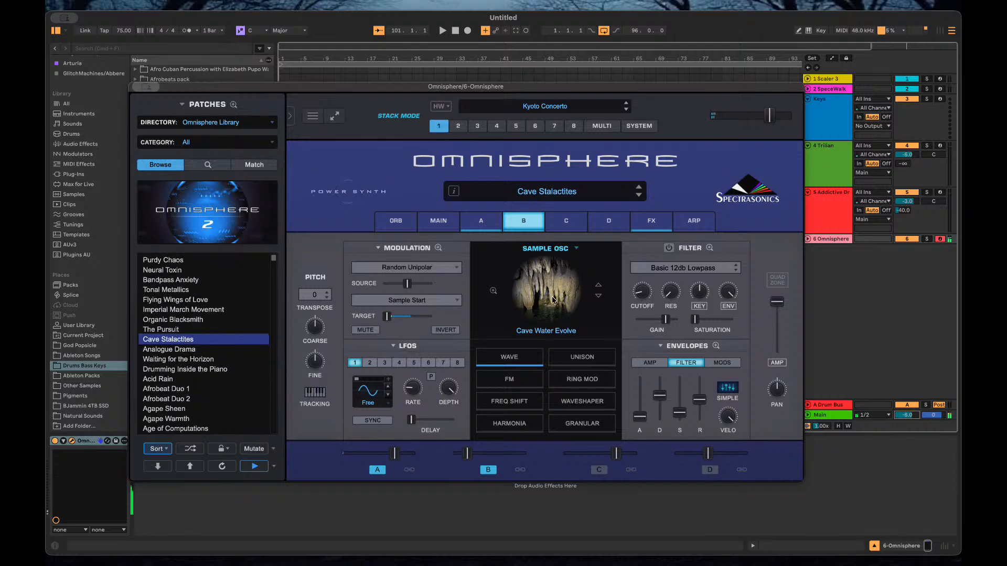
Lower the levels of Cave Stalactites, Drop Springs and Exploring Jupiter I in the multi mixer.
left_click(467, 127)
left_click(474, 127)
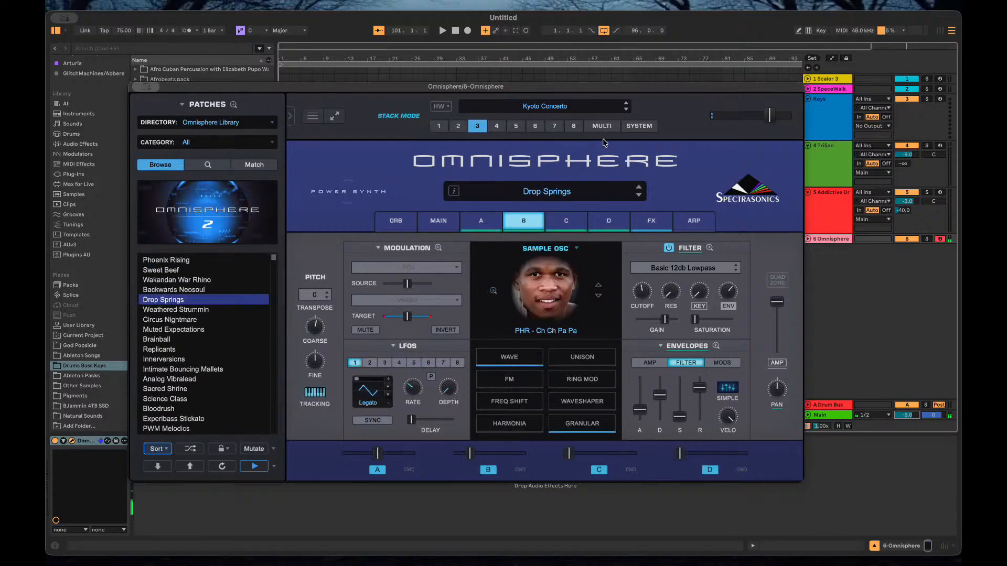
left_click(601, 126)
left_click_drag(583, 219, 547, 223)
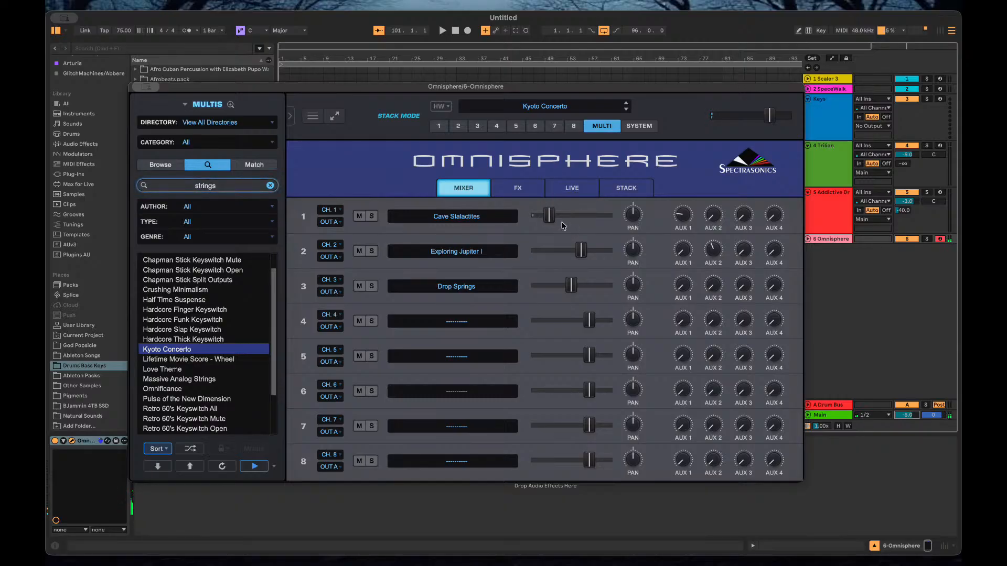
left_click_drag(549, 220, 574, 223)
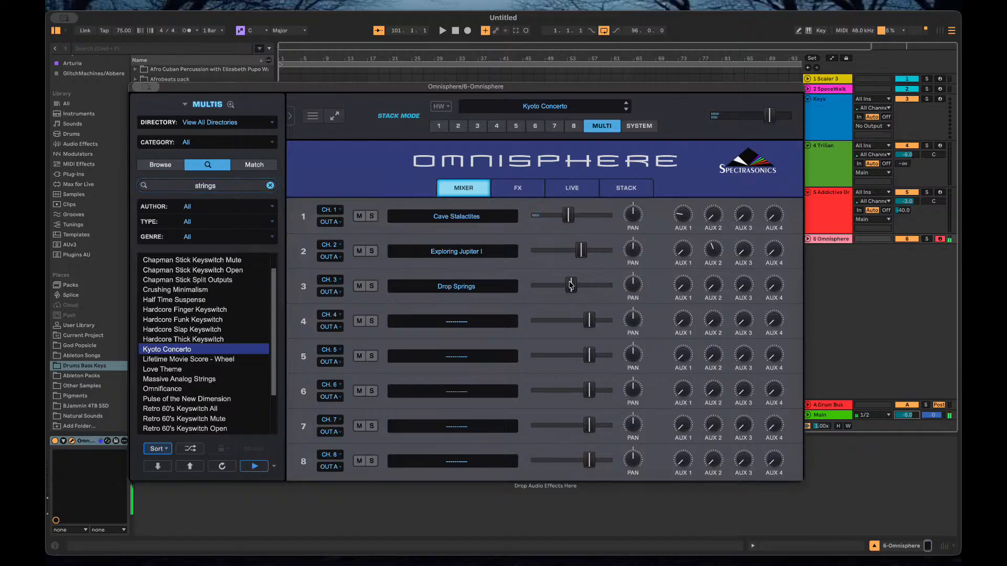
left_click_drag(571, 286, 567, 288)
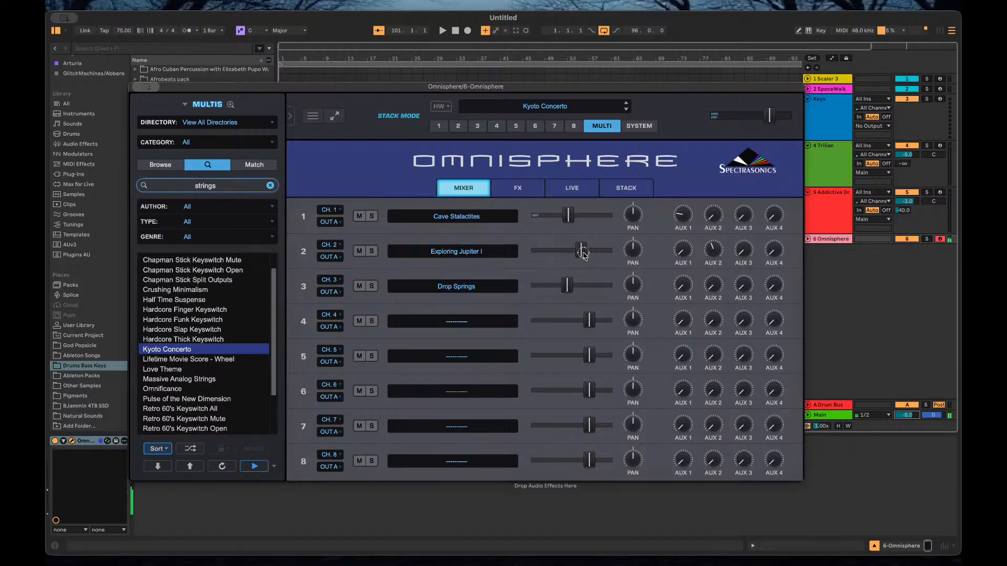
mouse_move(581, 251)
left_mouse_down()
mouse_move(563, 252)
mouse_move(593, 255)
mouse_move(562, 253)
left_mouse_up()
Review the layer B sources of the patches in parts 1, 2 and 3, and return to the multi mixer.
left_click(438, 130)
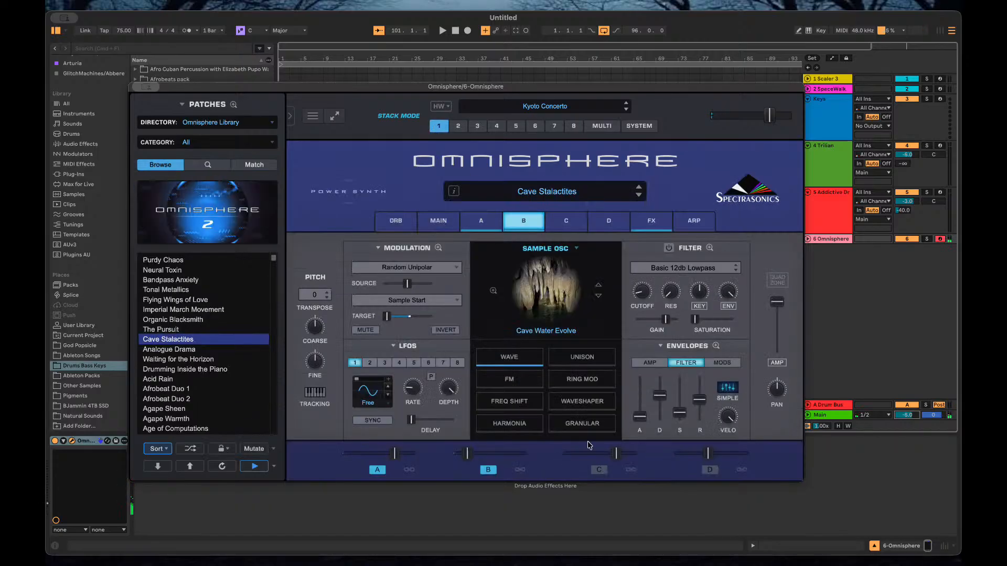
left_click(458, 129)
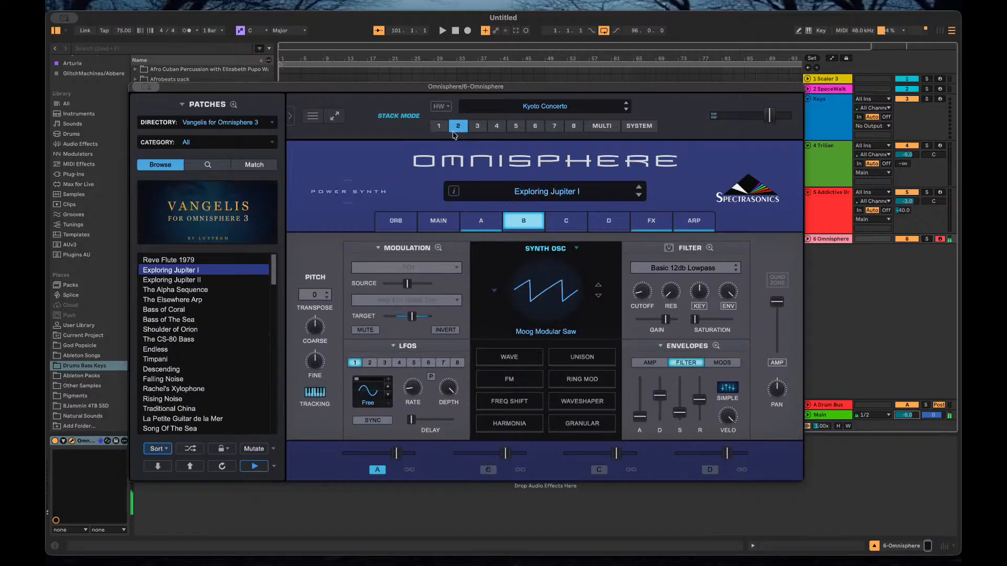
left_click(477, 127)
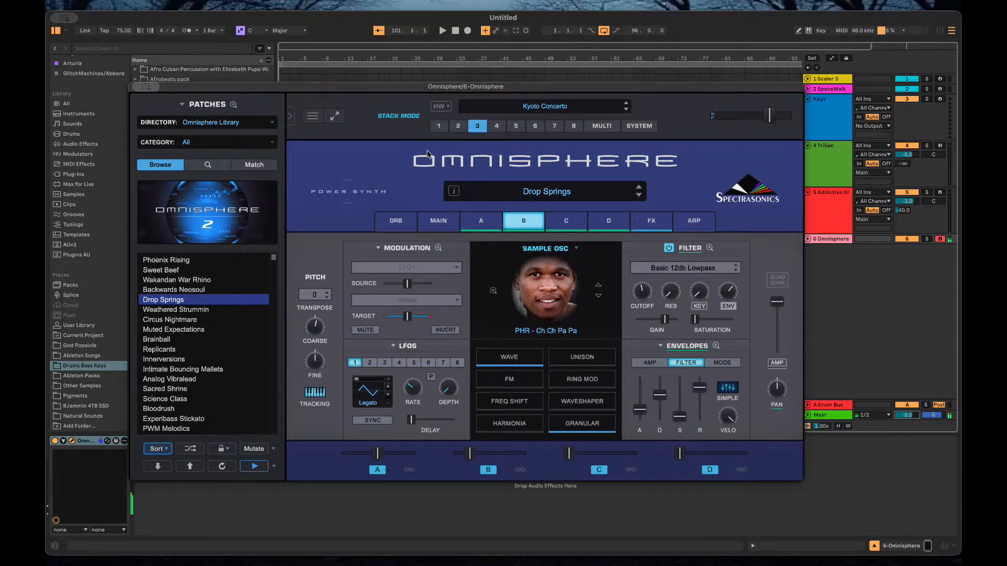
left_click(439, 127)
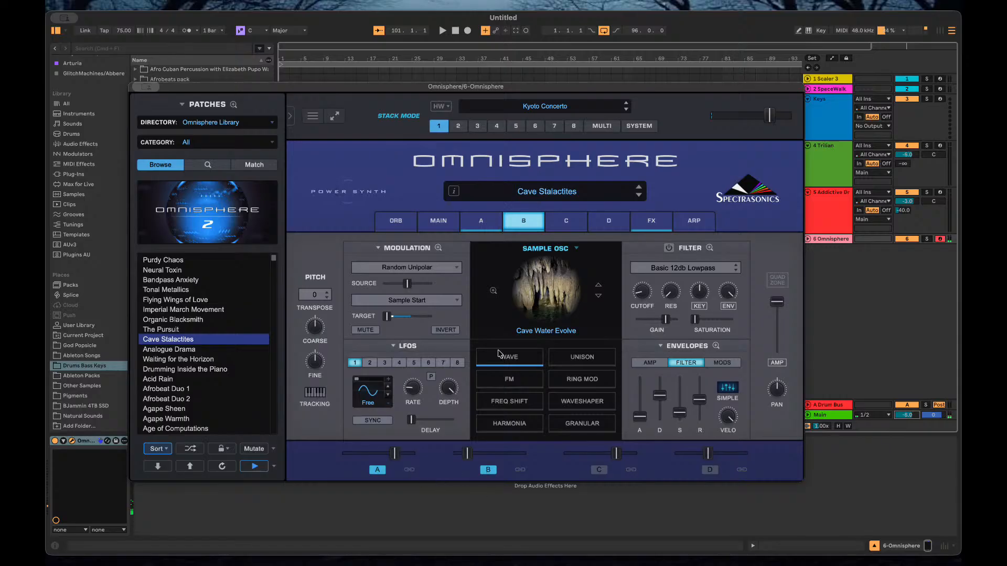
left_click(464, 129)
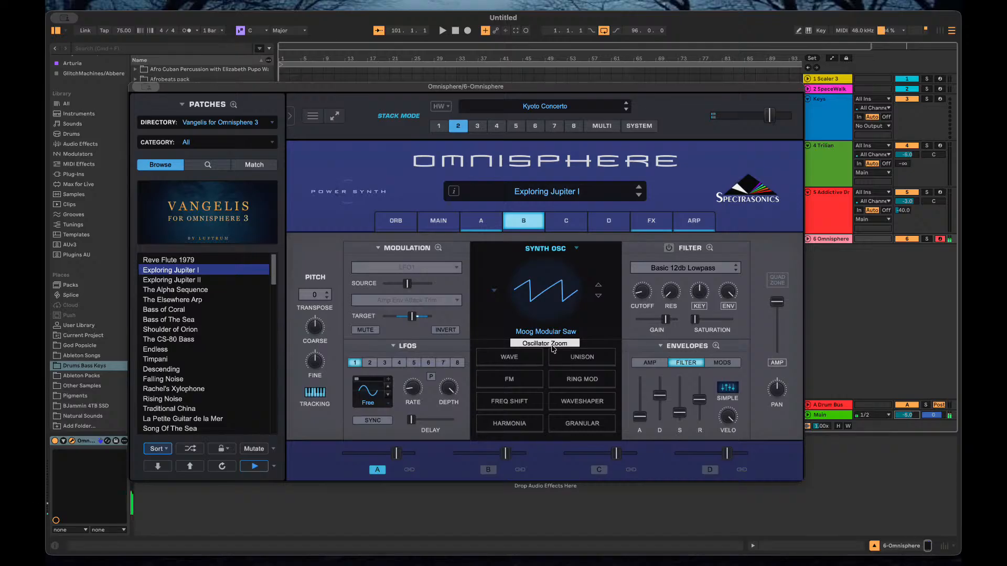
left_click(598, 128)
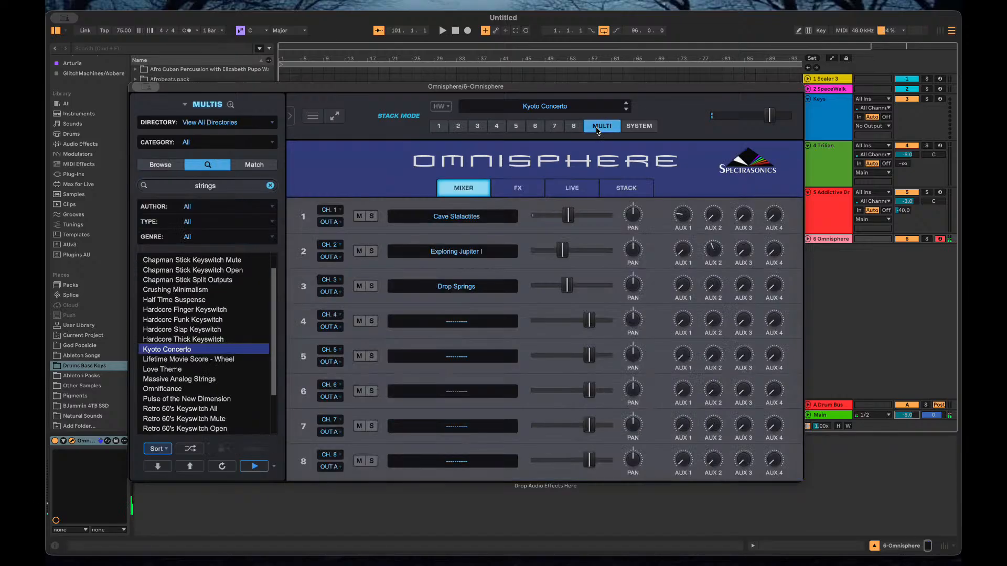
Audition Cave Stalactites and Exploring Jupiter I separately by muting the other parts in the multi mixer, and restore Drop Springs.
left_click(359, 252)
left_click(358, 286)
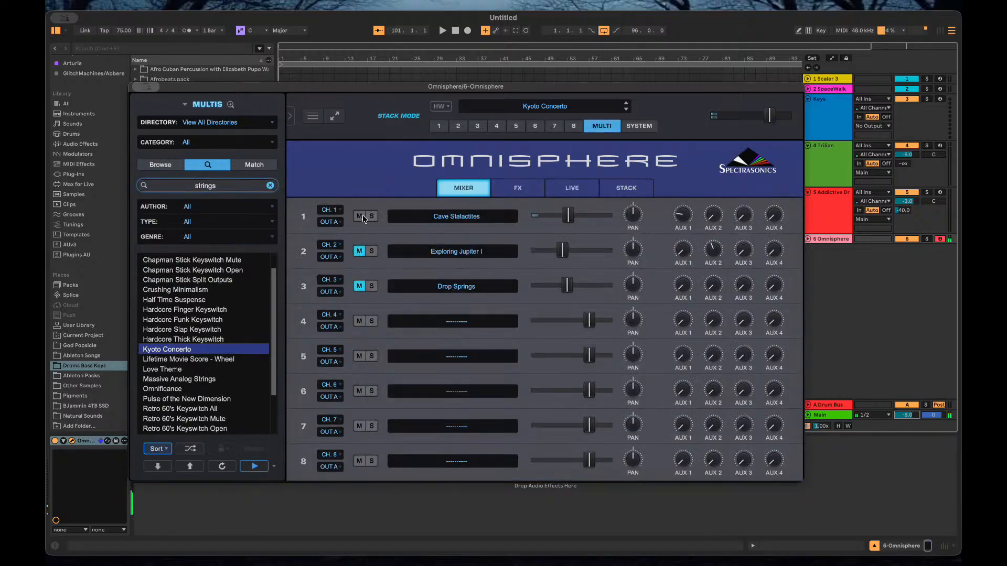
left_click(359, 216)
left_click(359, 251)
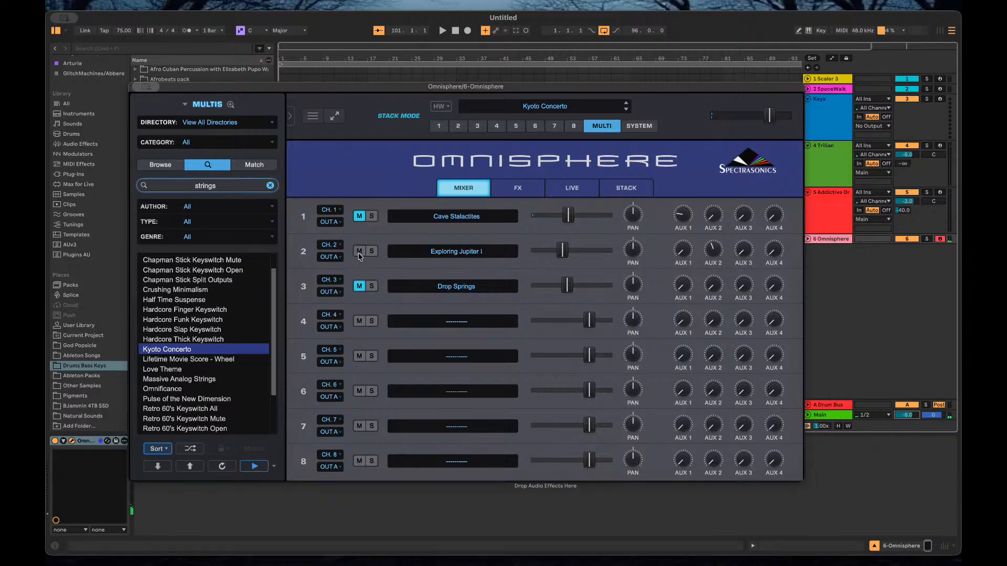
left_click(358, 286)
Inspect the Quadzone in part 1 and the layer A sources of parts 1, 2 and 3, and return to the multi mixer.
left_click(439, 126)
left_click(777, 281)
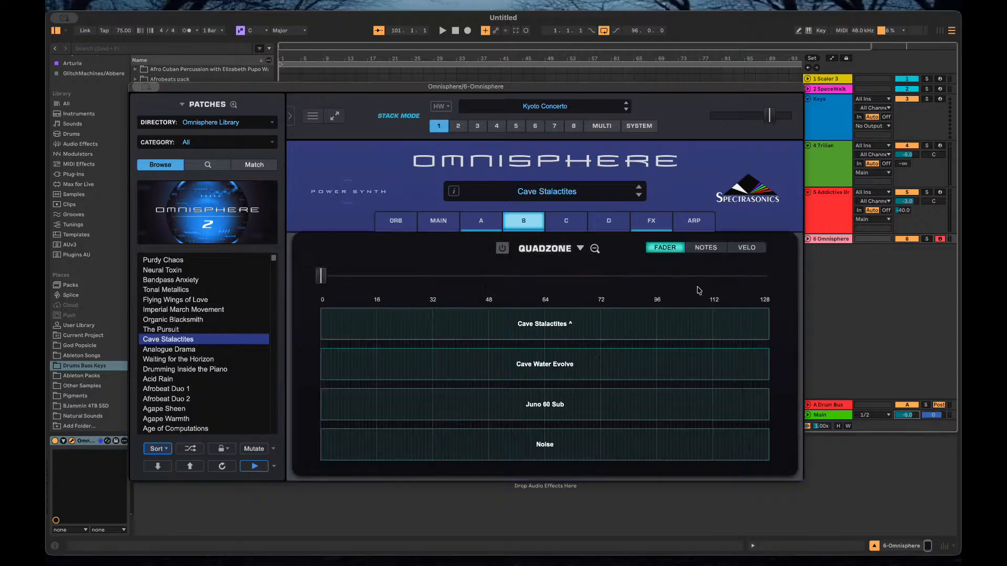
left_click(475, 225)
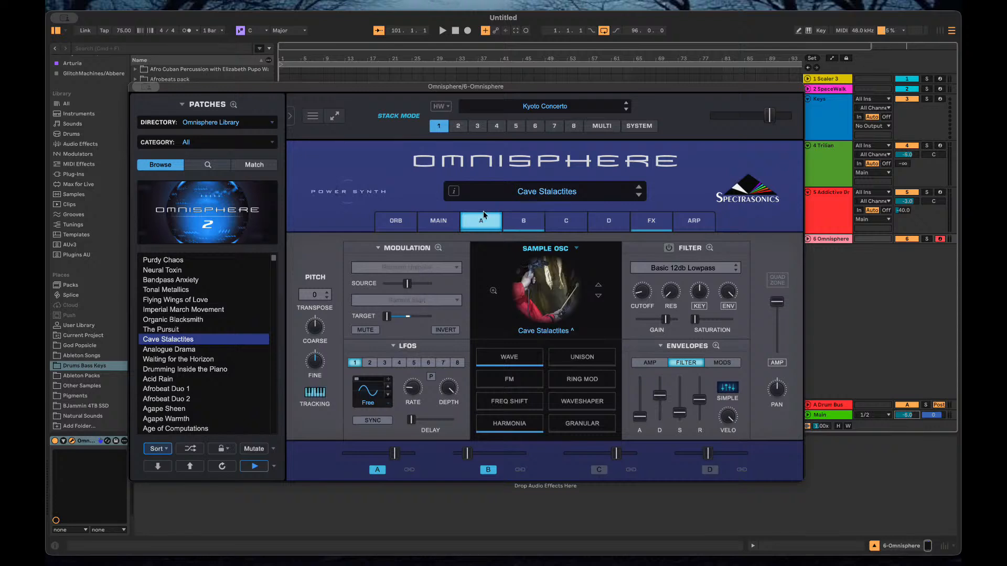
left_click(459, 126)
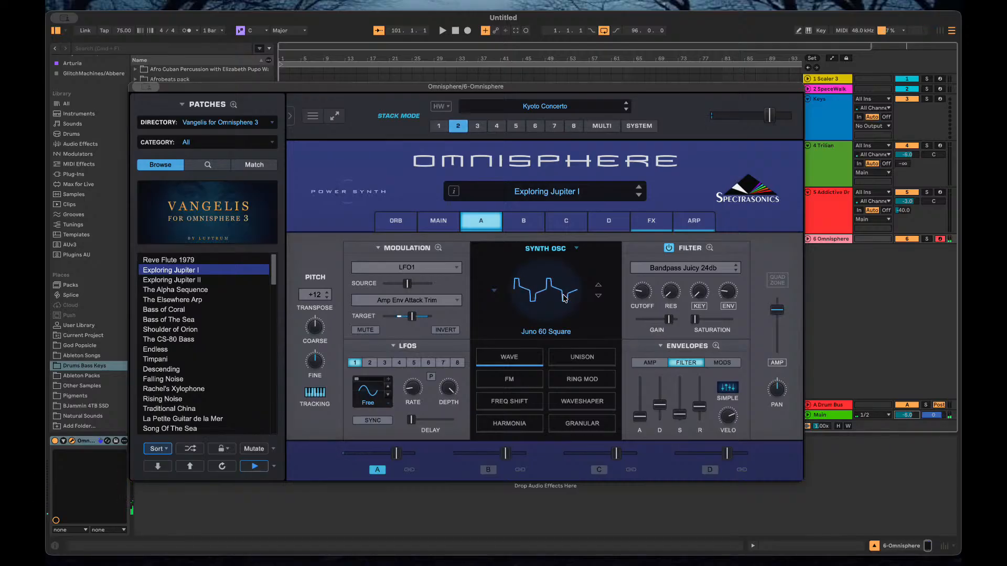
left_click(479, 127)
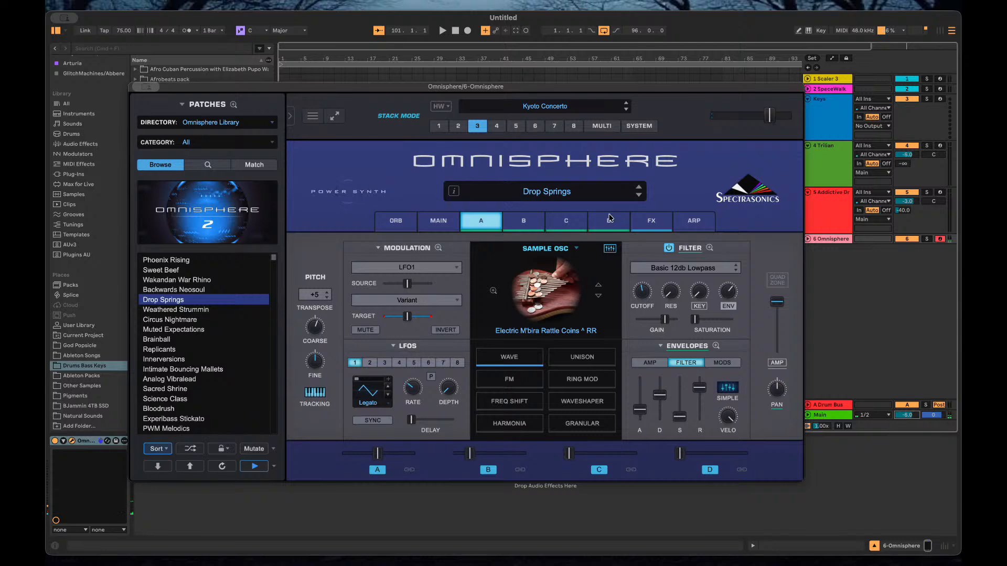
left_click(602, 124)
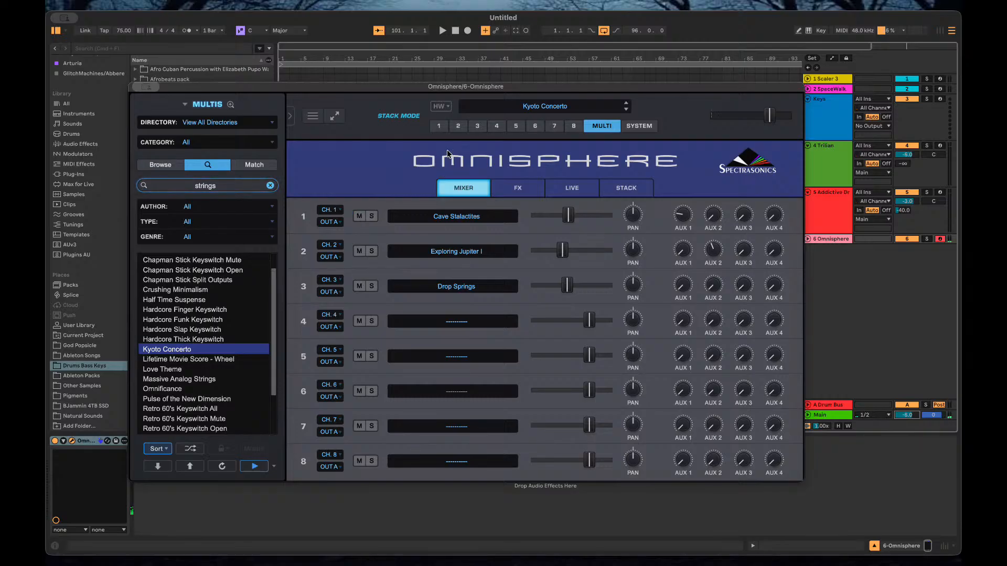
Open the multi's Stack Mode view and shift the Exploring Jupiter I note zone across the middle keys, starting at about C2.
left_click(395, 119)
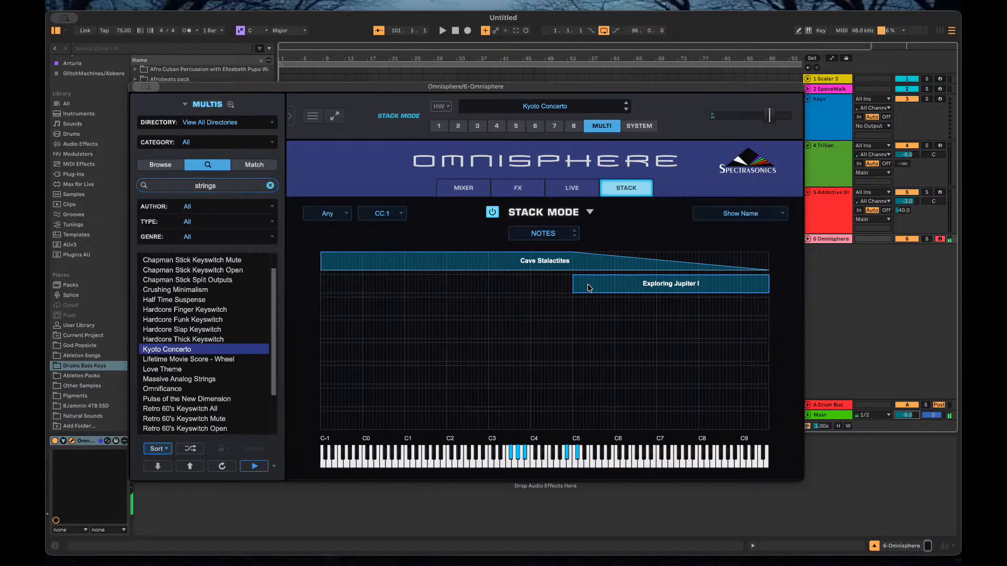
left_click_drag(589, 286, 332, 286)
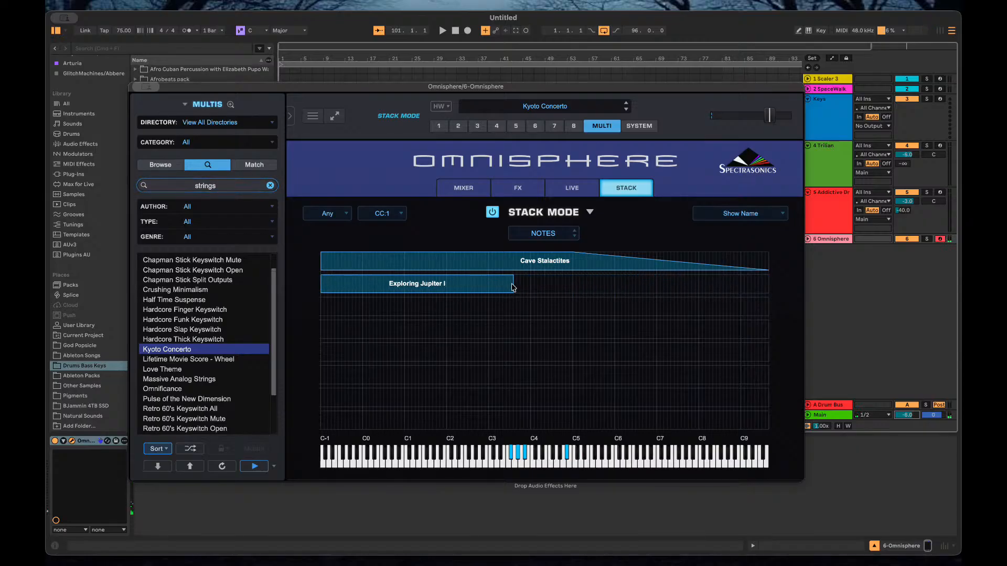
left_click_drag(504, 289, 623, 287)
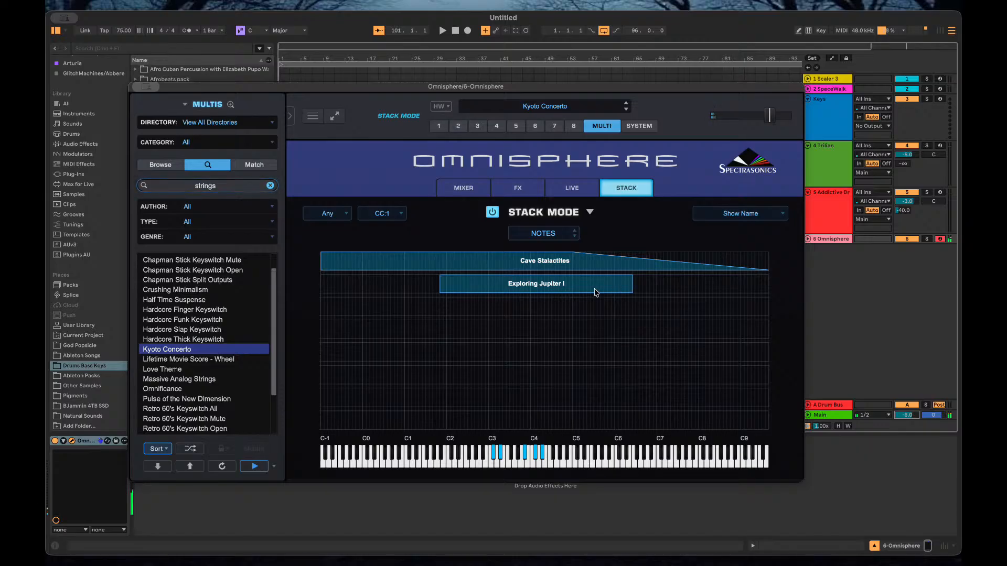
left_click_drag(596, 292, 603, 287)
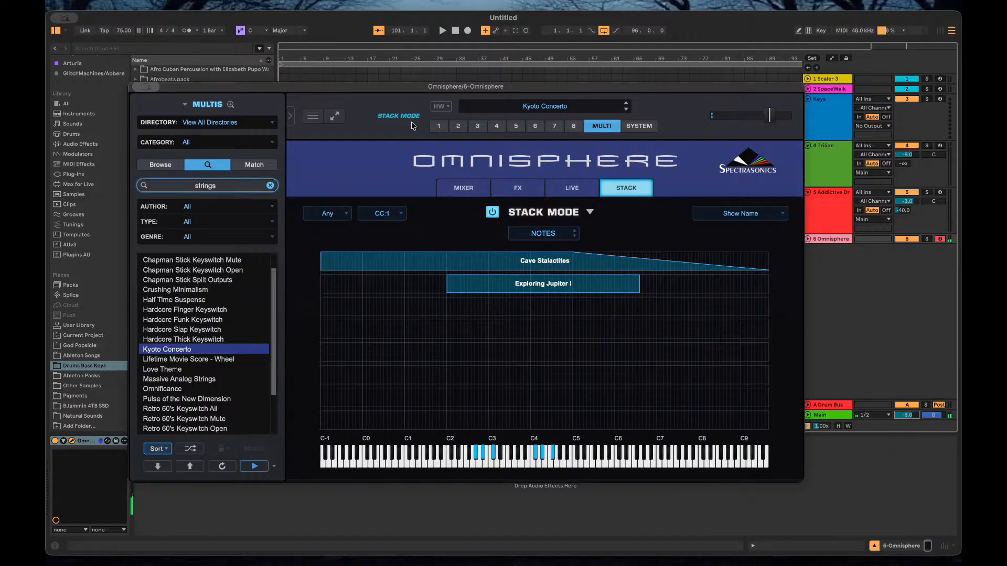
mouse_move(623, 287)
left_mouse_down()
mouse_move(636, 283)
mouse_move(605, 275)
mouse_move(625, 276)
left_mouse_up()
Toggle Stack Mode while moving the Exploring Jupiter I zone to the lowest keys and back to the middle, leaving Stack Mode off.
left_click(493, 213)
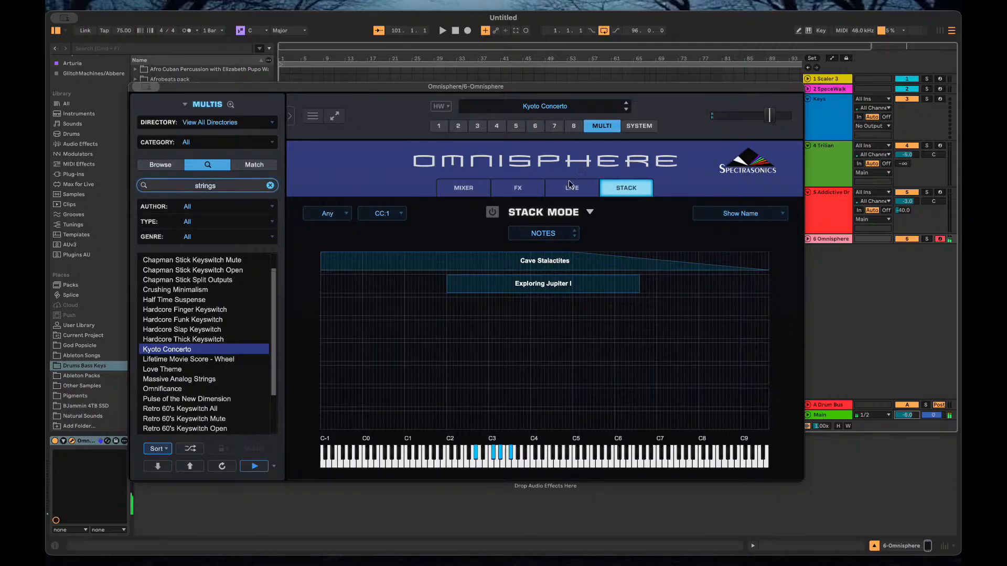
left_click(493, 212)
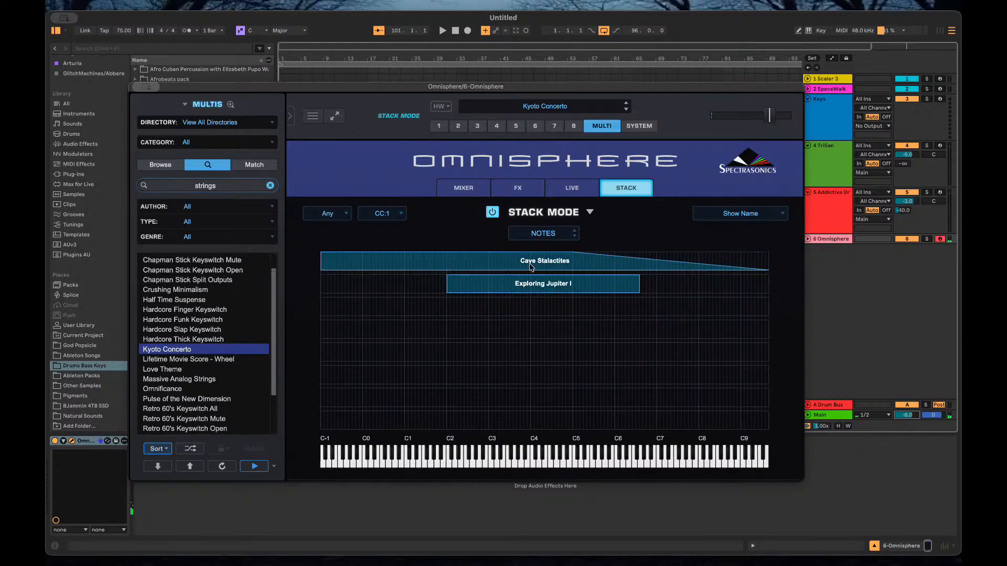
left_click_drag(534, 280, 429, 278)
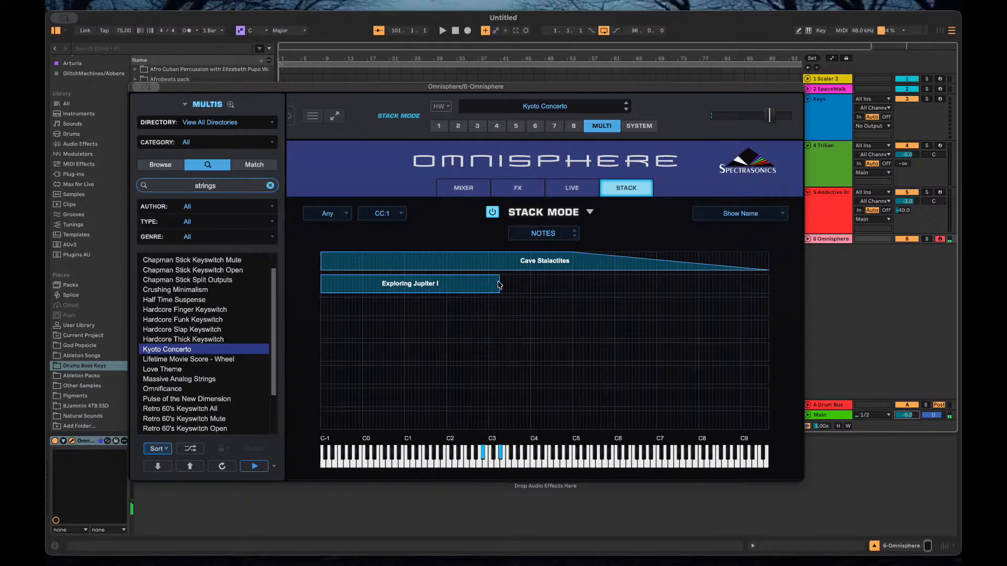
left_click(492, 214)
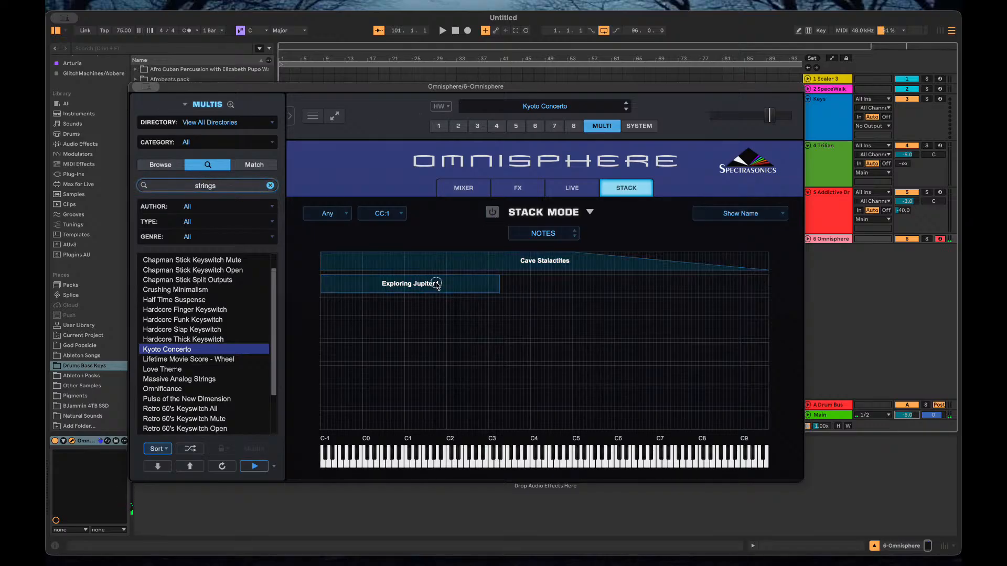
left_click_drag(437, 284, 617, 286)
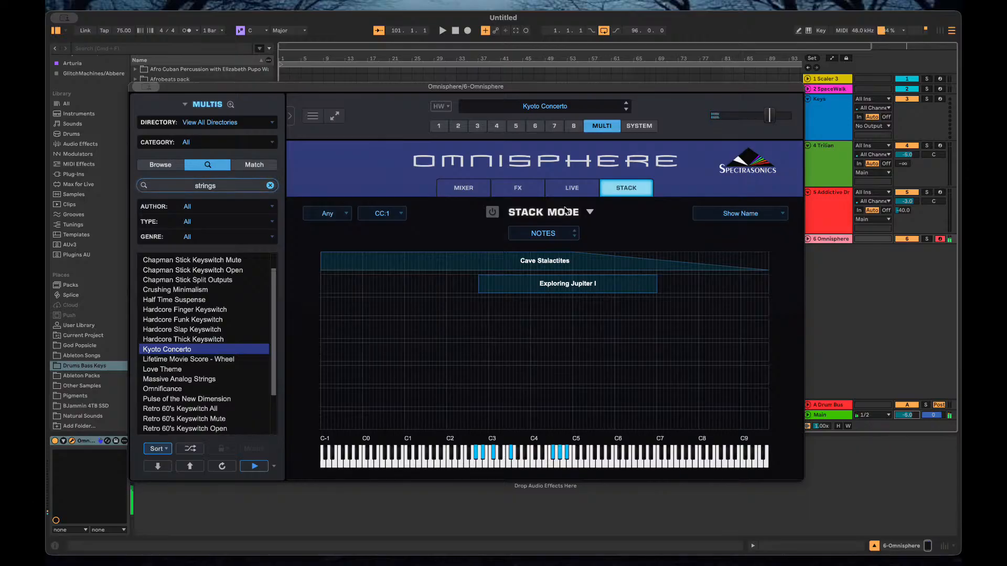
Audition Exploring Jupiter I, Drop Springs and Cave Stalactites in Live Mode, and return to the multi mixer.
left_click(560, 189)
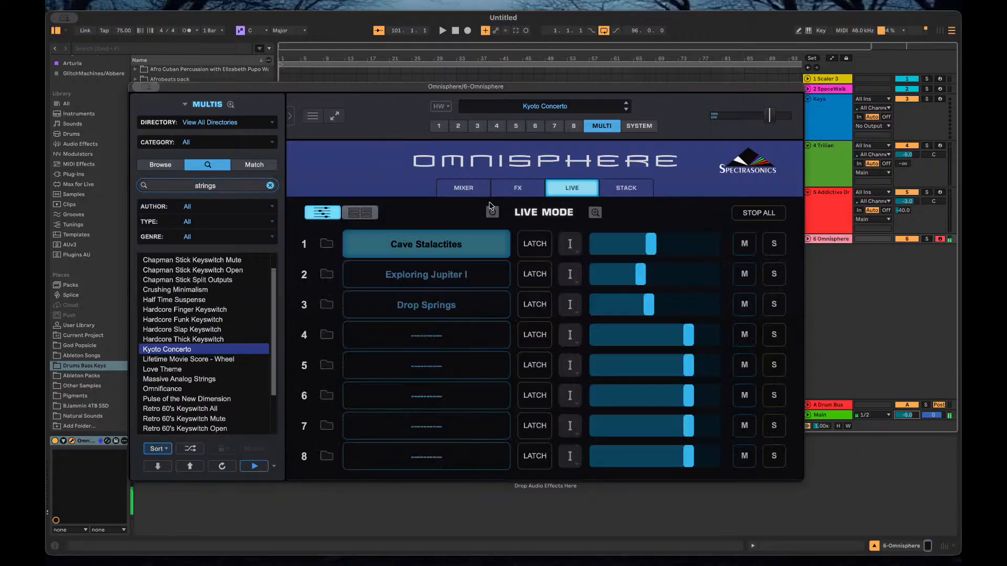
left_click(432, 275)
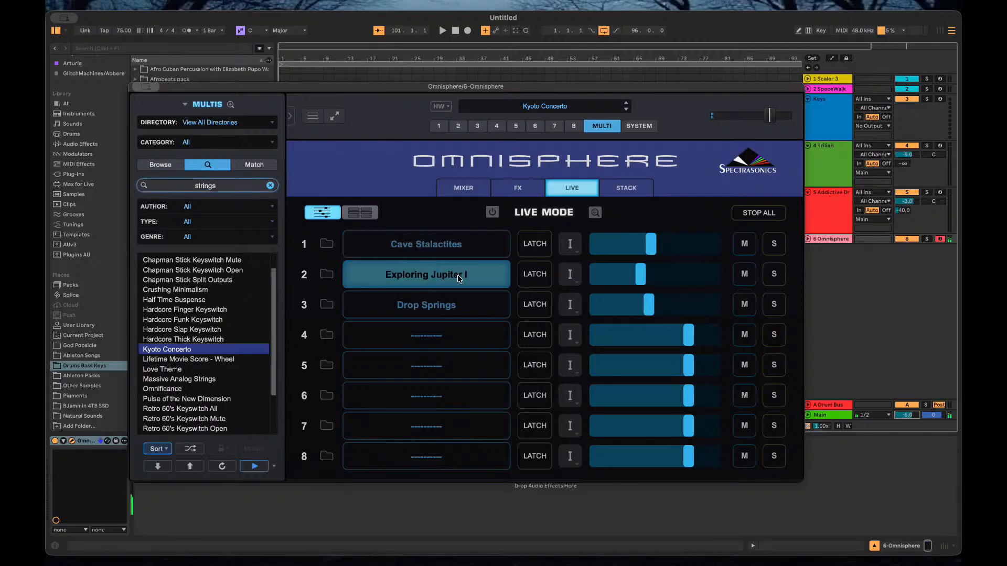
left_click(446, 304)
left_click(452, 247)
left_click(485, 192)
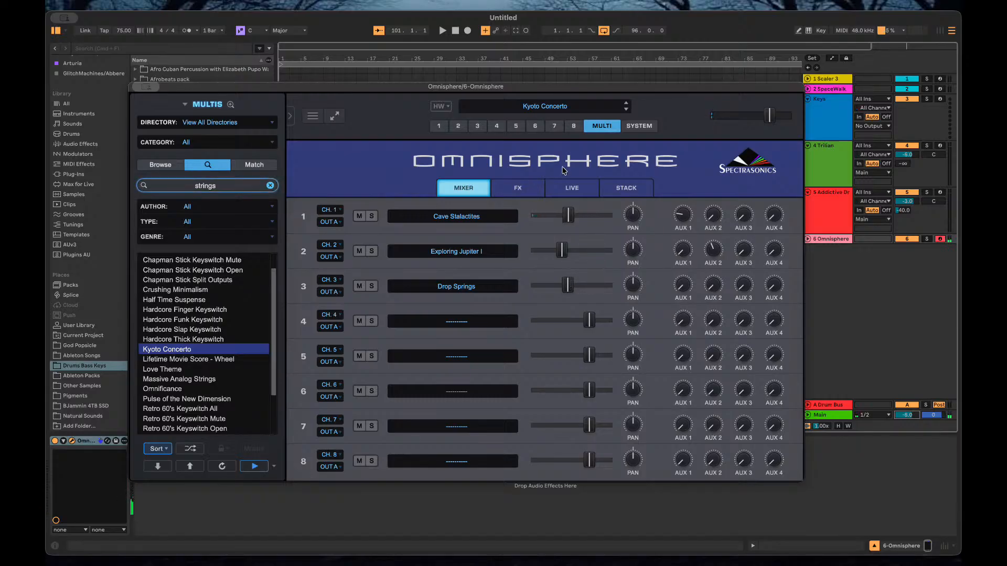
Return to part 1 and clear the whole multi.
left_click(438, 128)
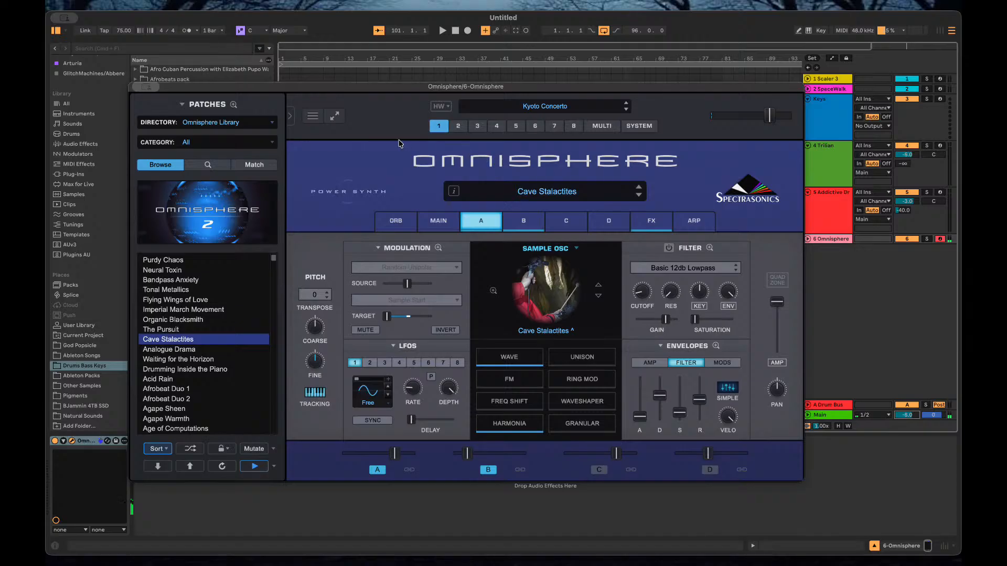
left_click(314, 115)
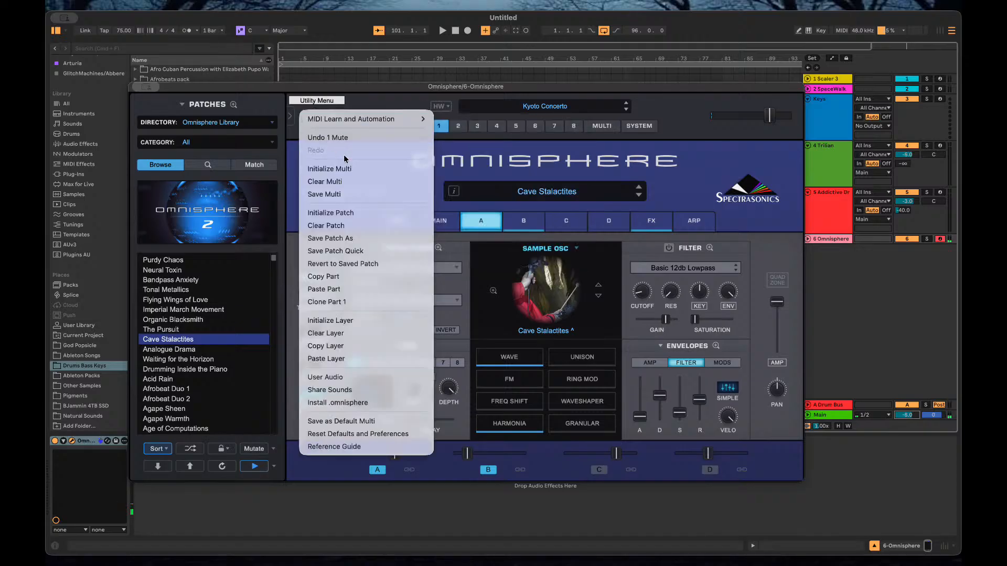
left_click(344, 181)
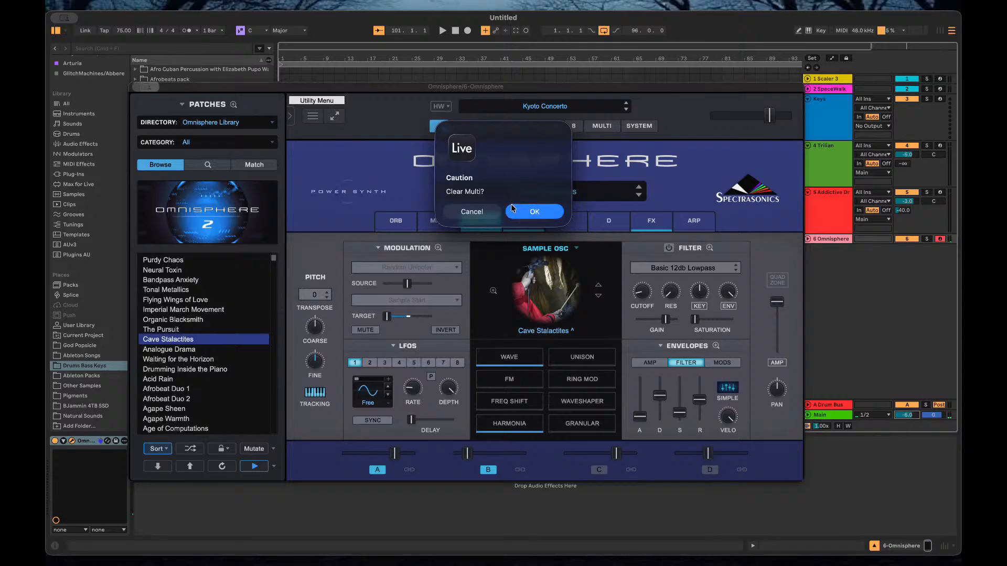
left_click(512, 208)
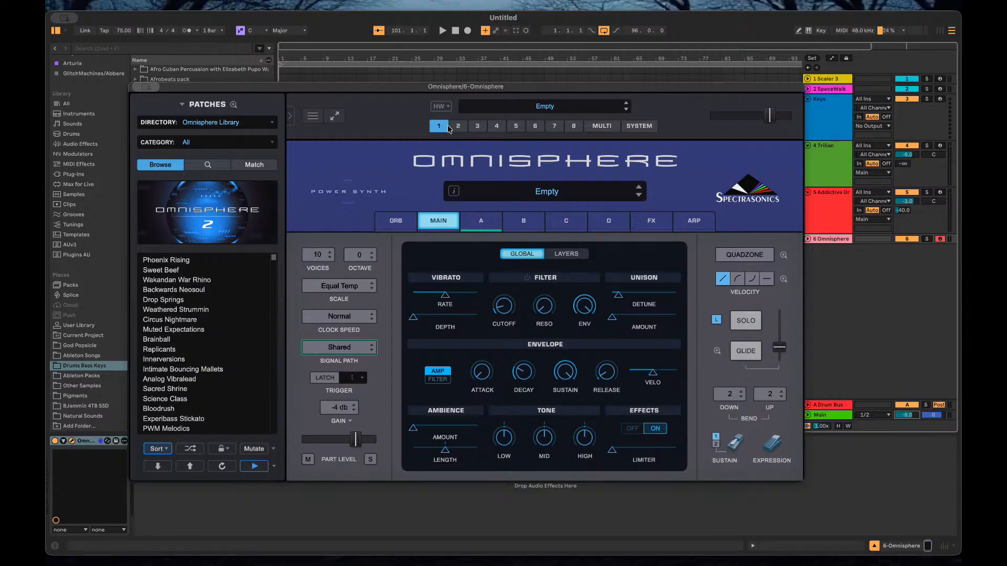
Load the Lost In Darkness patch from the Tom Wolfe's Binaural Pads user directory into part 1, with layer A in view.
left_click(485, 228)
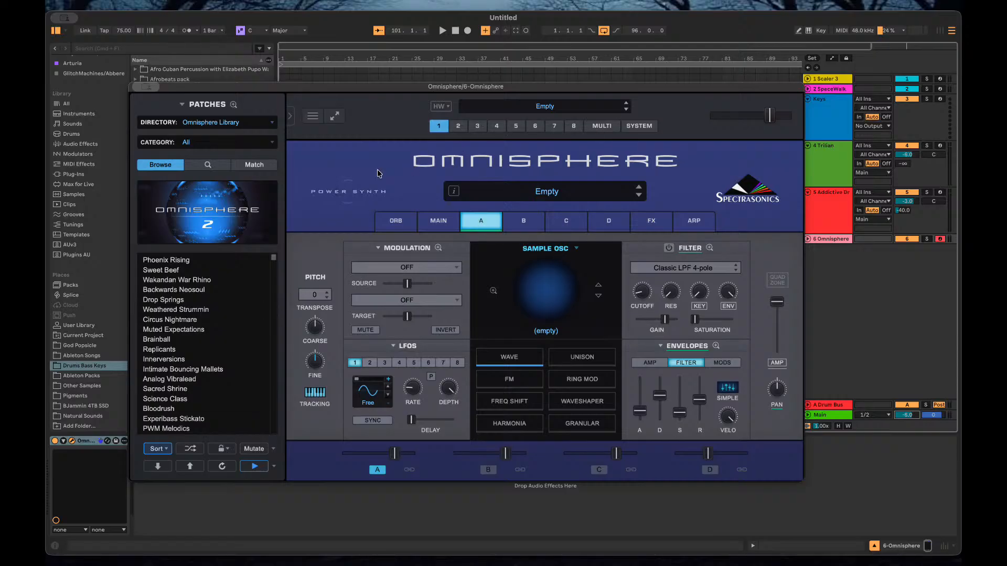
scroll(170, 328, "down", 3)
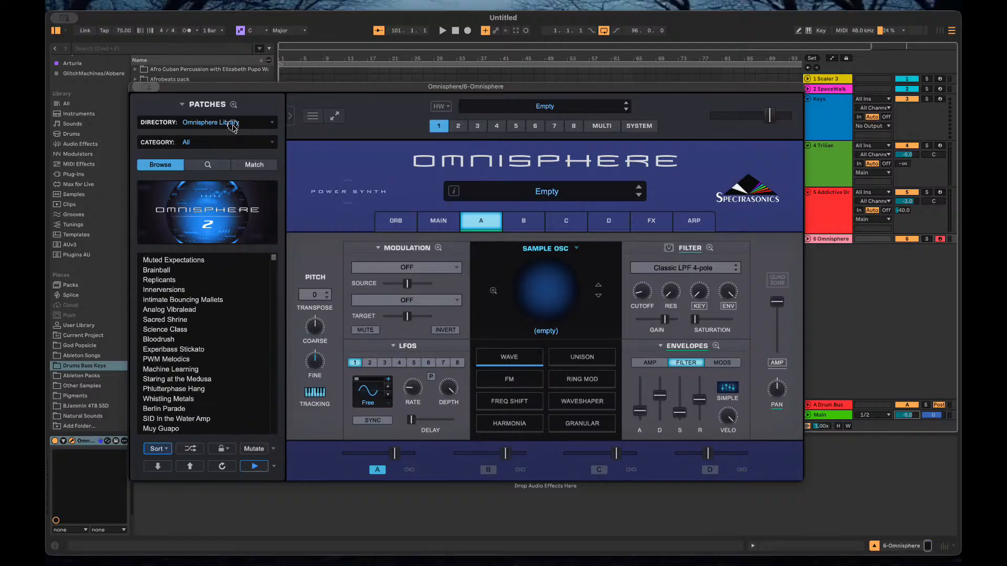
left_click(233, 128)
mouse_move(236, 383)
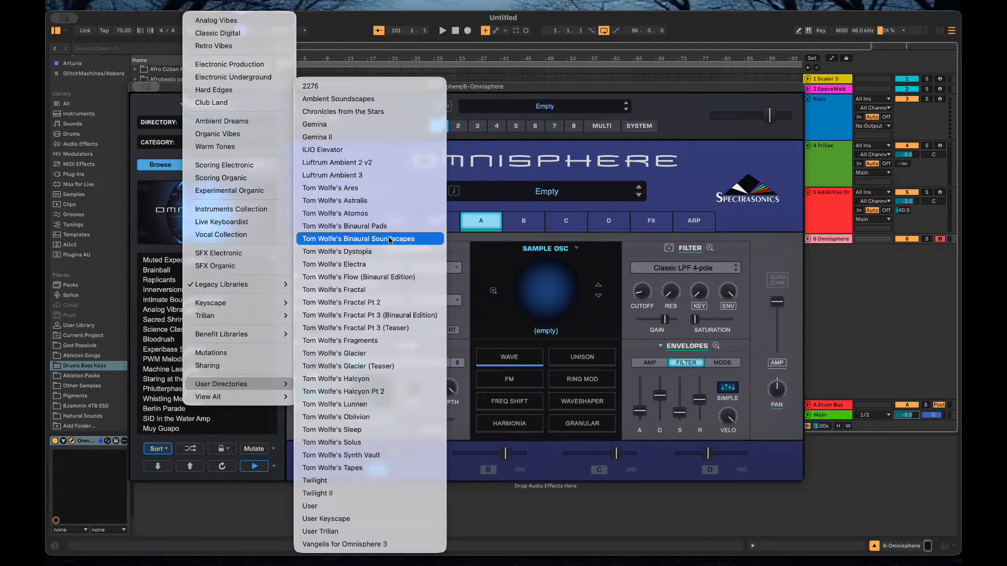
left_click(383, 227)
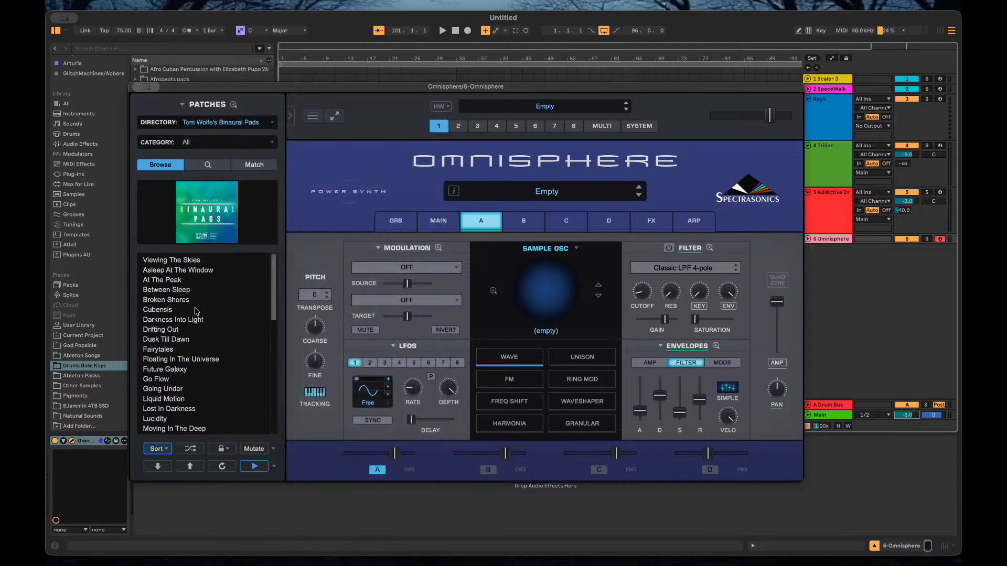
scroll(195, 310, "down", 3)
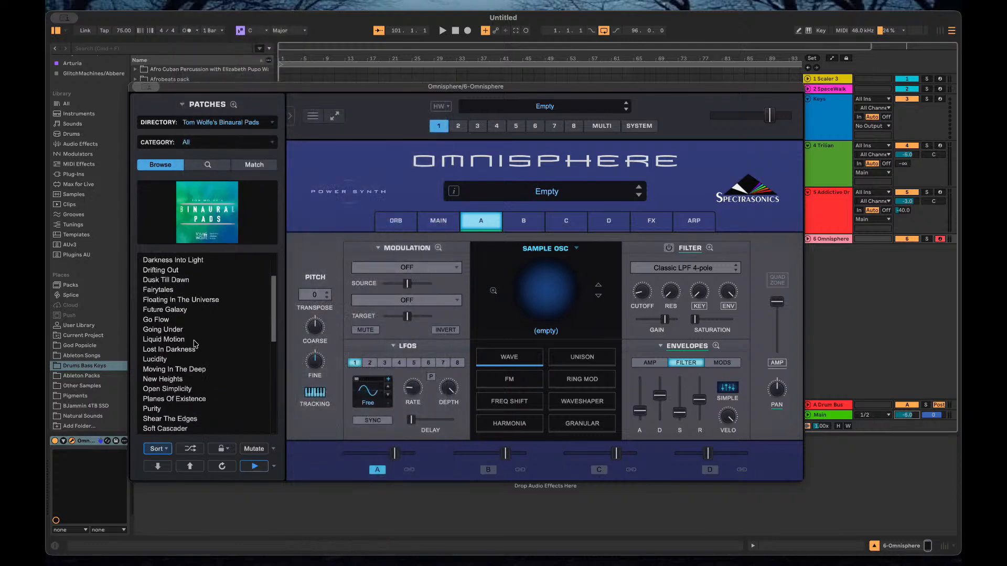
left_click(194, 348)
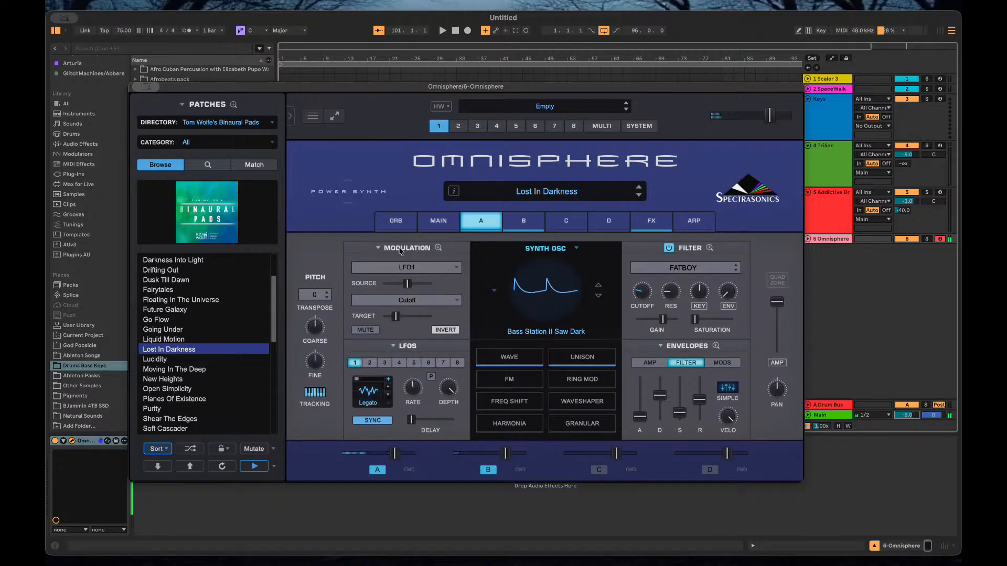
Examine the modulation matrix and the detailed filter settings of layer A in Lost In Darkness.
left_click(399, 251)
left_click(454, 259)
left_click(438, 248)
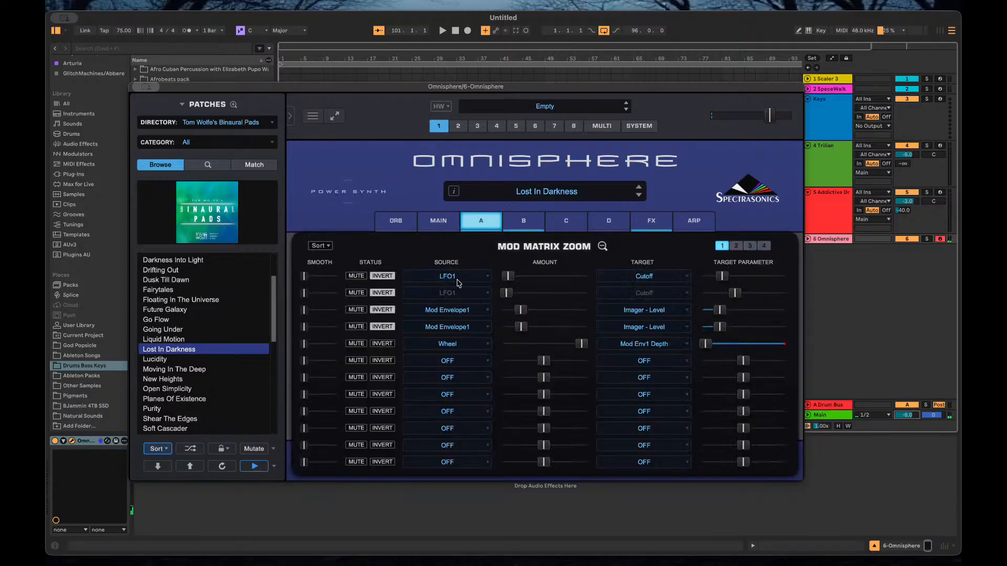
left_click(602, 246)
left_click(712, 248)
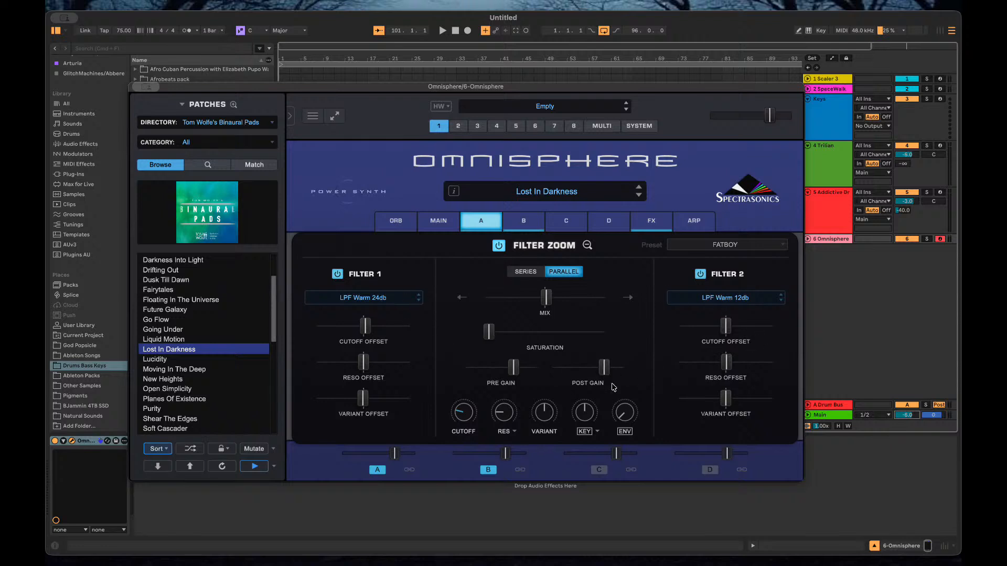
left_click(587, 245)
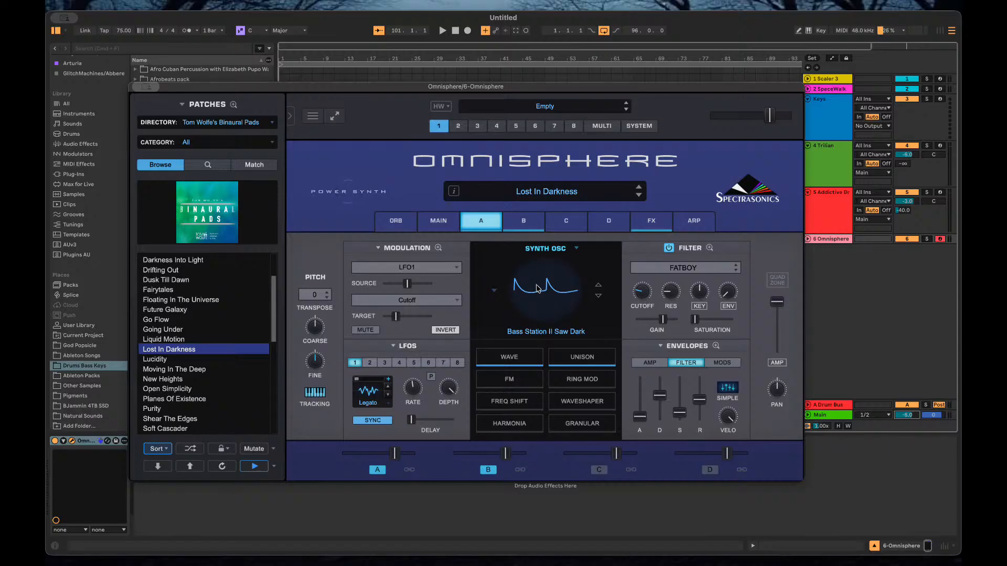
Inspect the zoomed soundsource settings of layer B in Lost In Darkness, and return to the layer view.
left_click(525, 222)
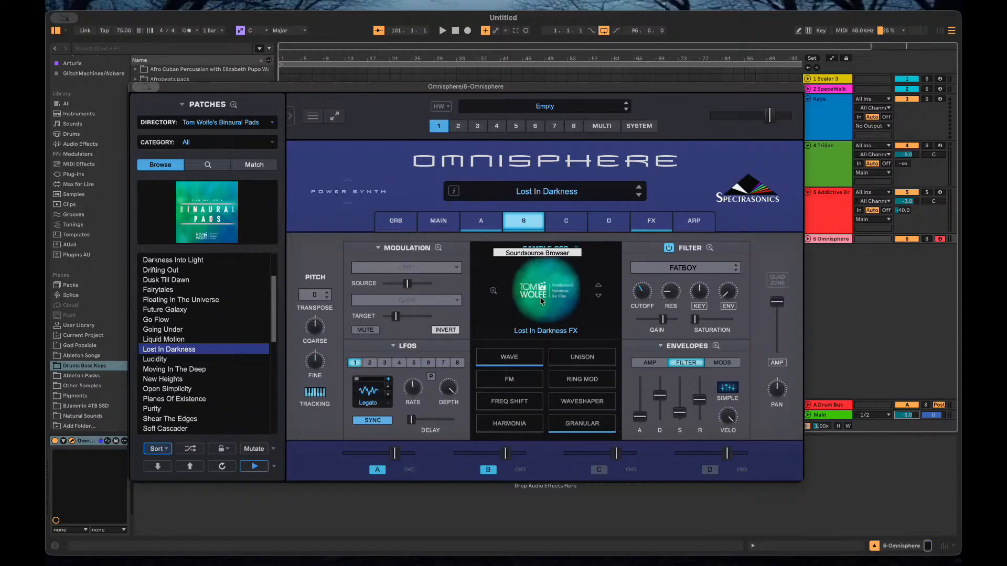
left_click(494, 292)
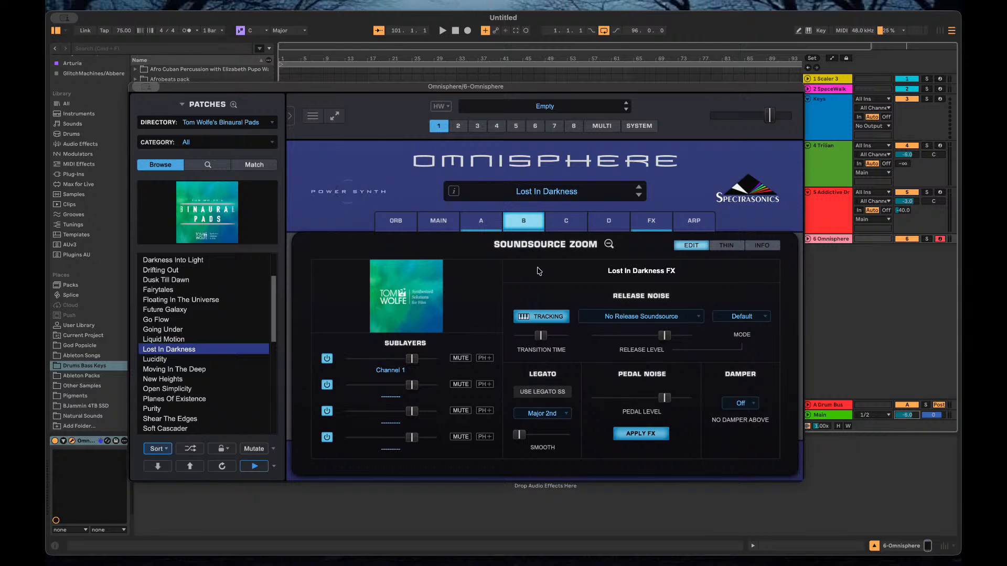
left_click(610, 245)
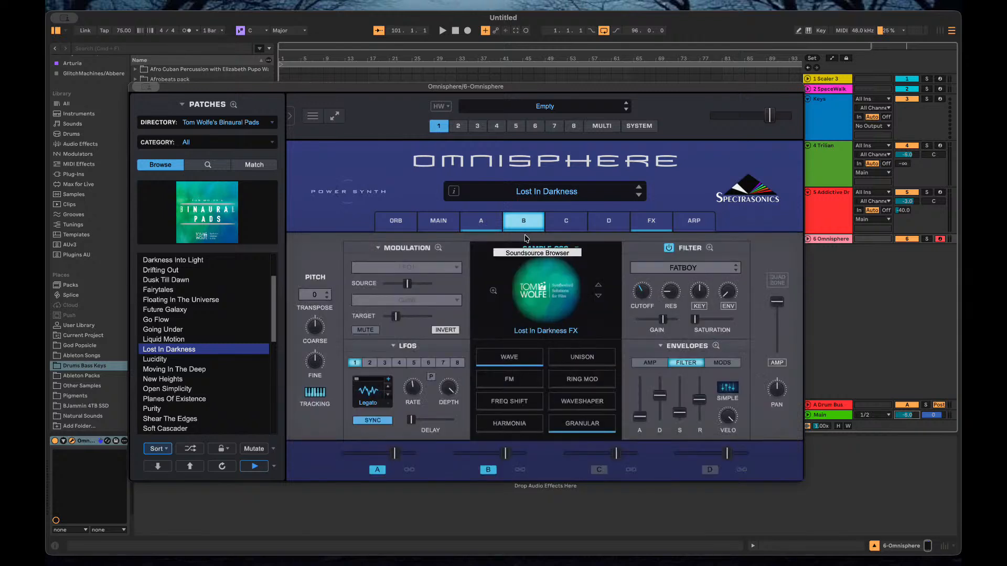
Examine the layer, aux and common effects racks of Lost In Darkness, ending on the common rack.
left_click(635, 226)
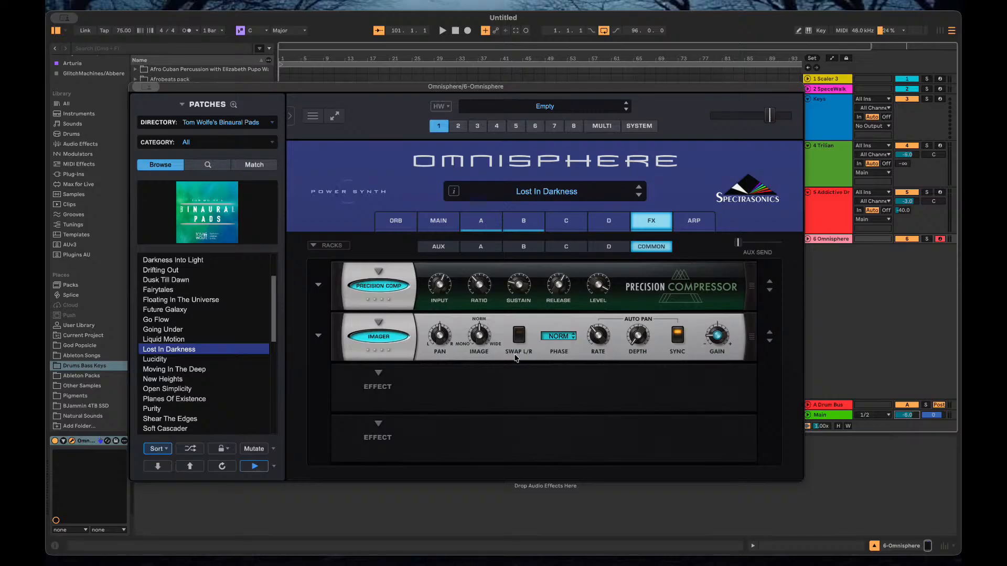
left_click(606, 247)
left_click(565, 247)
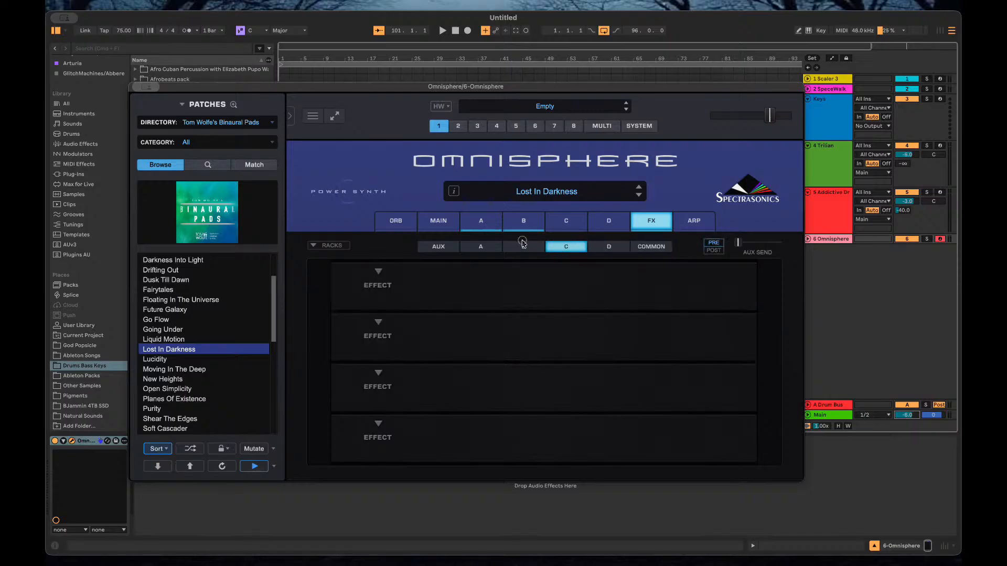
left_click(522, 247)
left_click(486, 249)
left_click(444, 249)
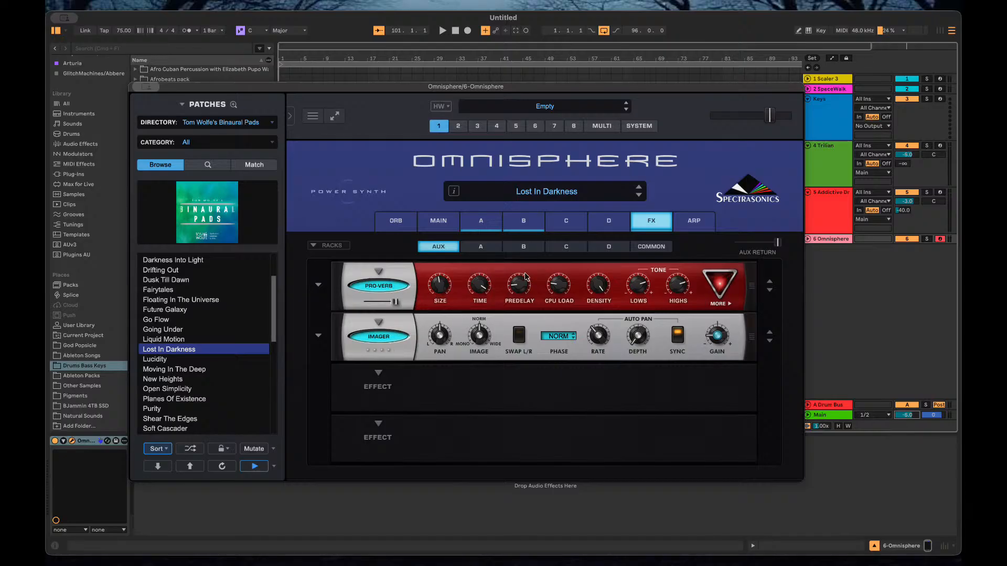
left_click(657, 246)
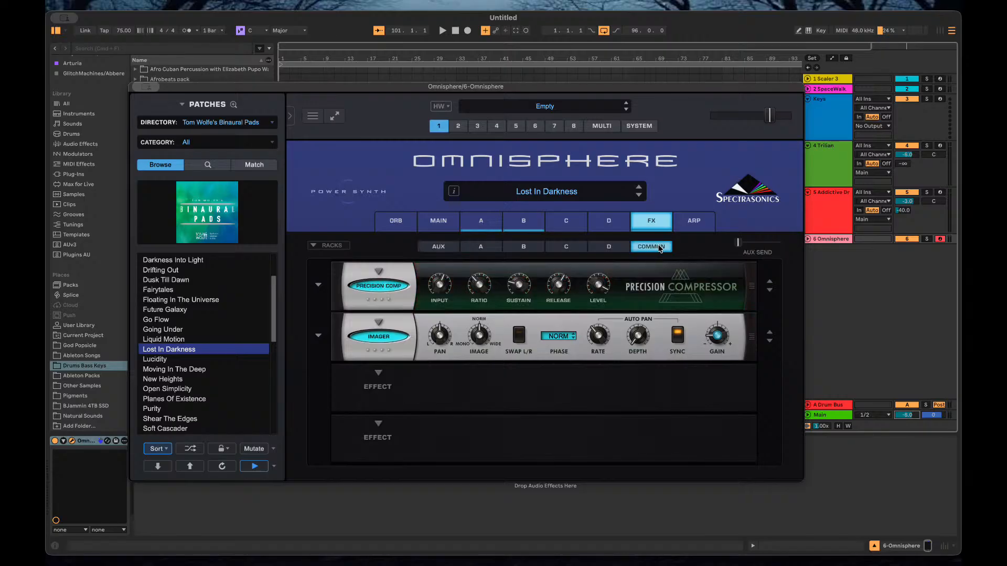
left_click(454, 246)
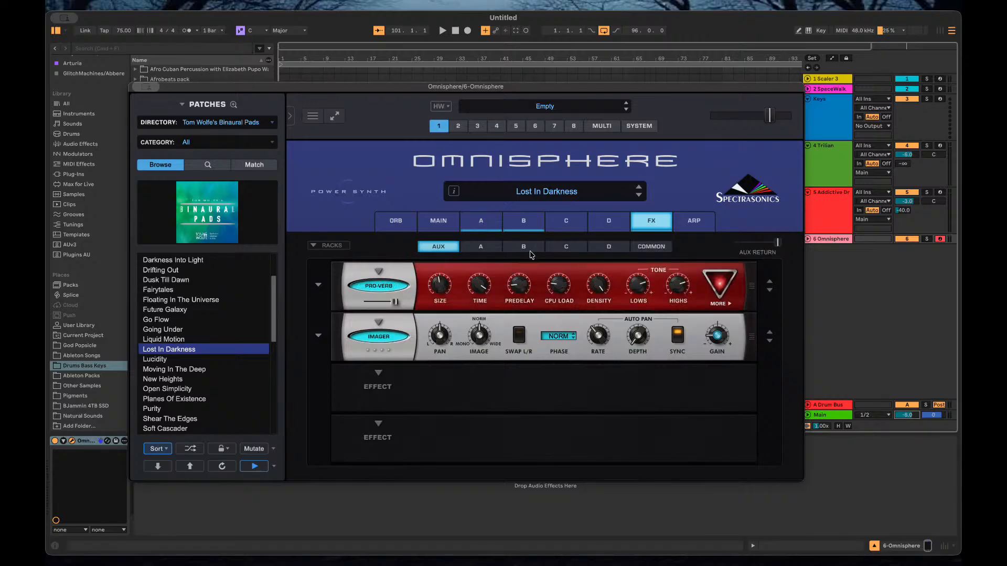
left_click(656, 247)
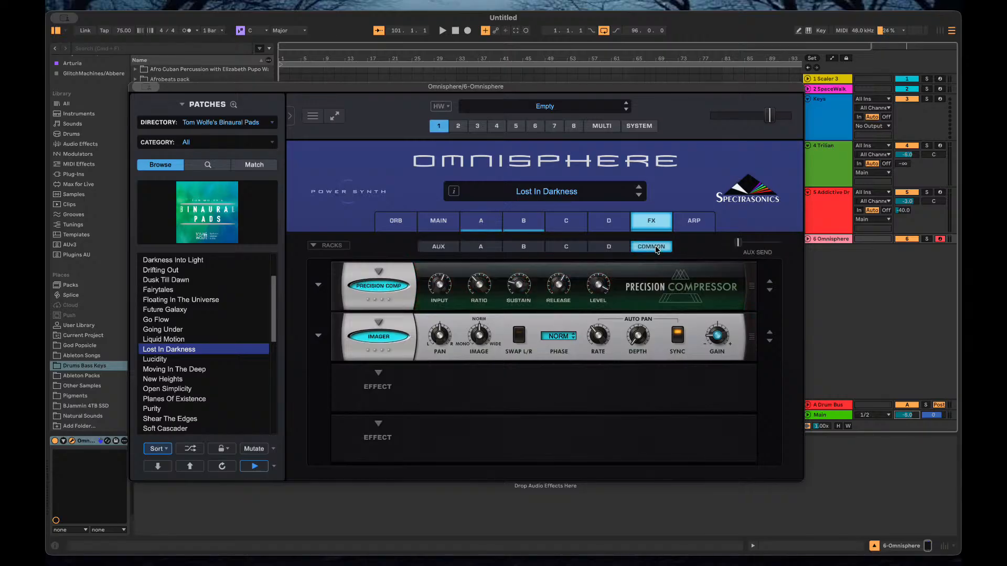
Check the multi mixer, then return to part 1 and inspect the zoomed filter settings of layer A.
left_click(606, 126)
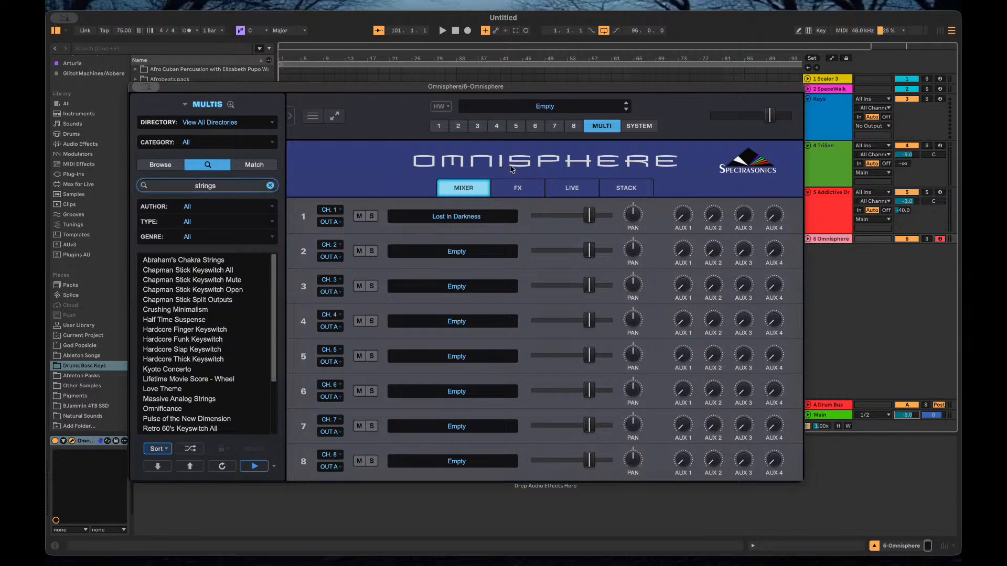
left_click(440, 128)
left_click(480, 221)
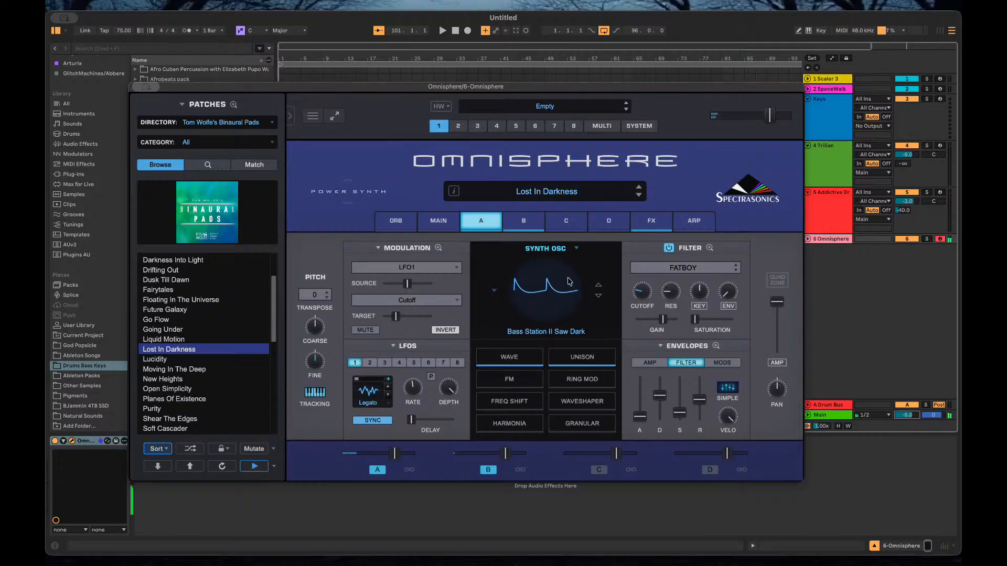
left_click(709, 248)
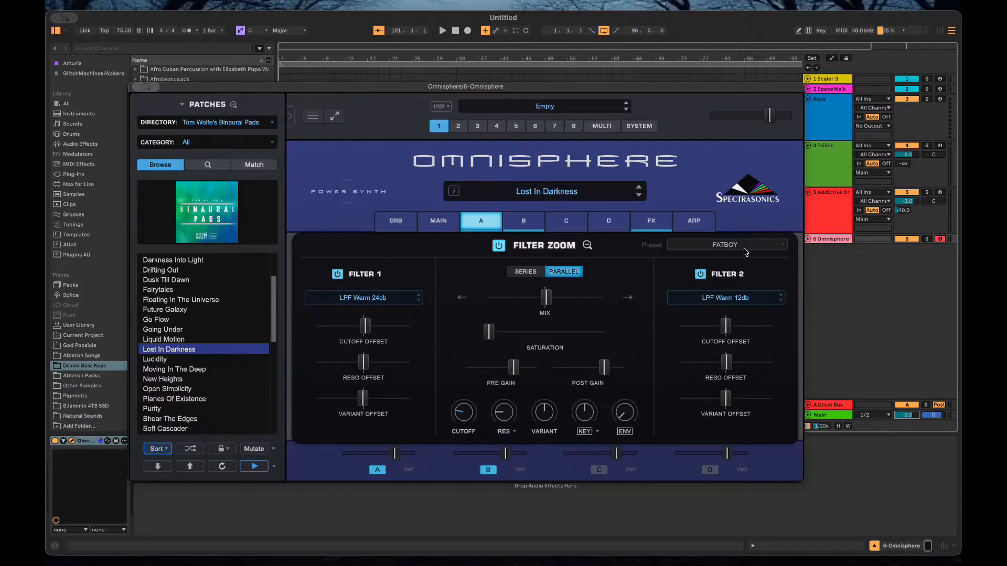
left_click(588, 245)
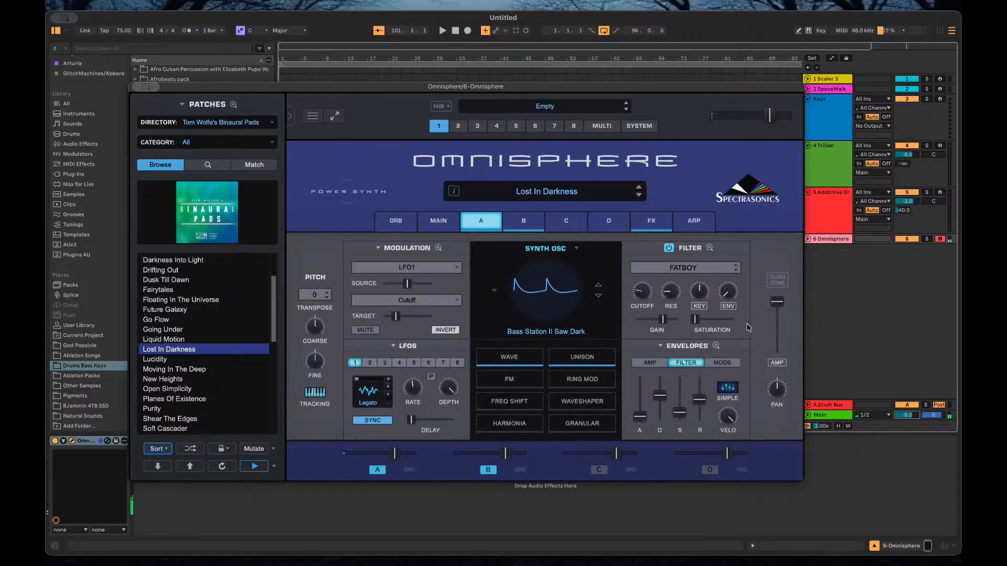
Compare the zoomed unison, wave and granular oscillator settings of layers A and B, ending on layer A's main view.
left_click(561, 362)
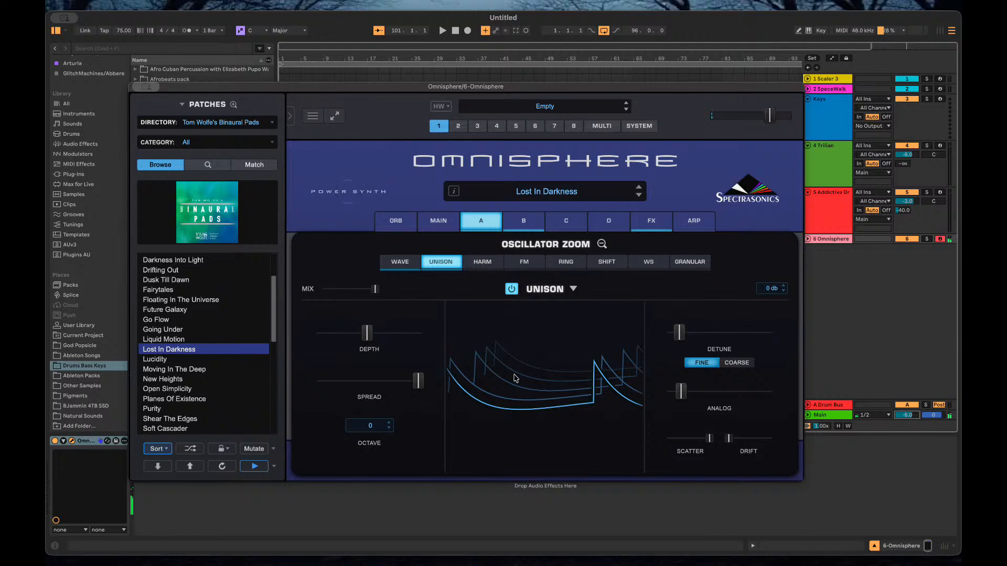
left_click(401, 264)
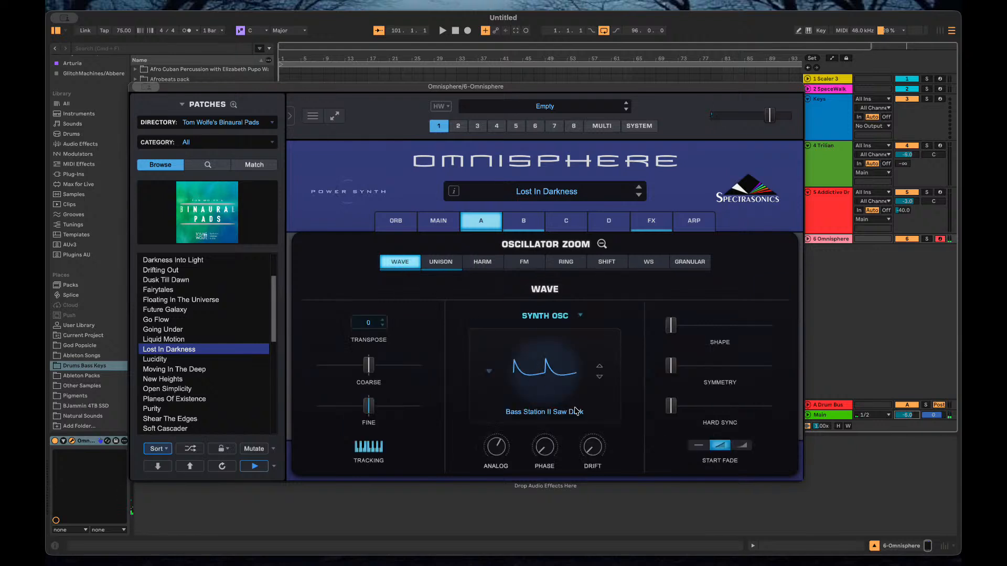
left_click(524, 221)
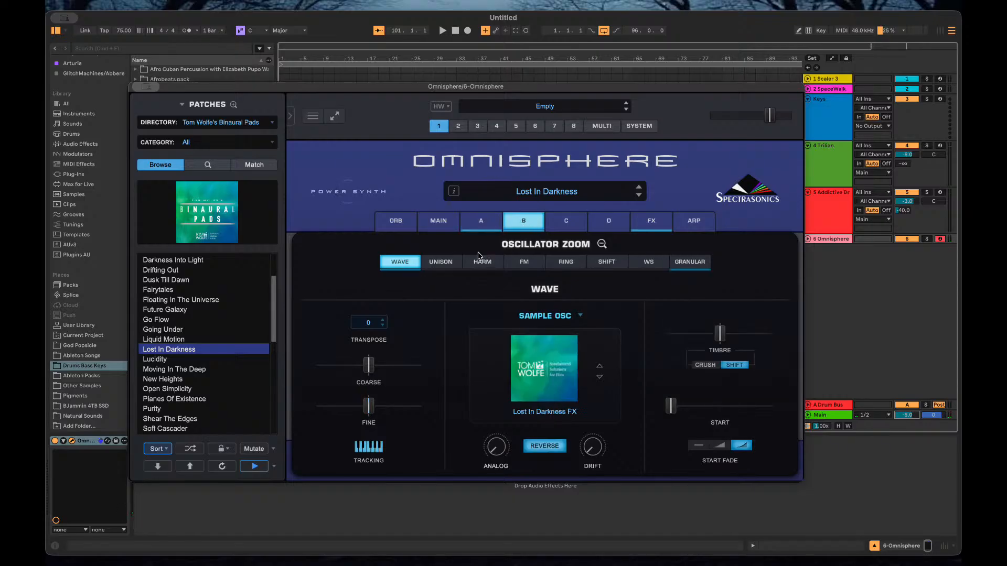
left_click(689, 262)
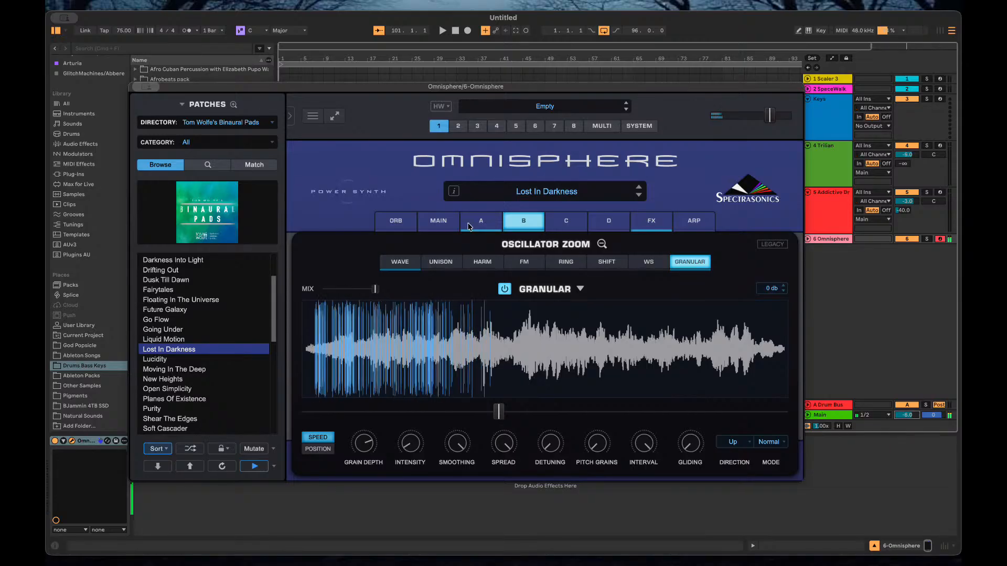
left_click(475, 226)
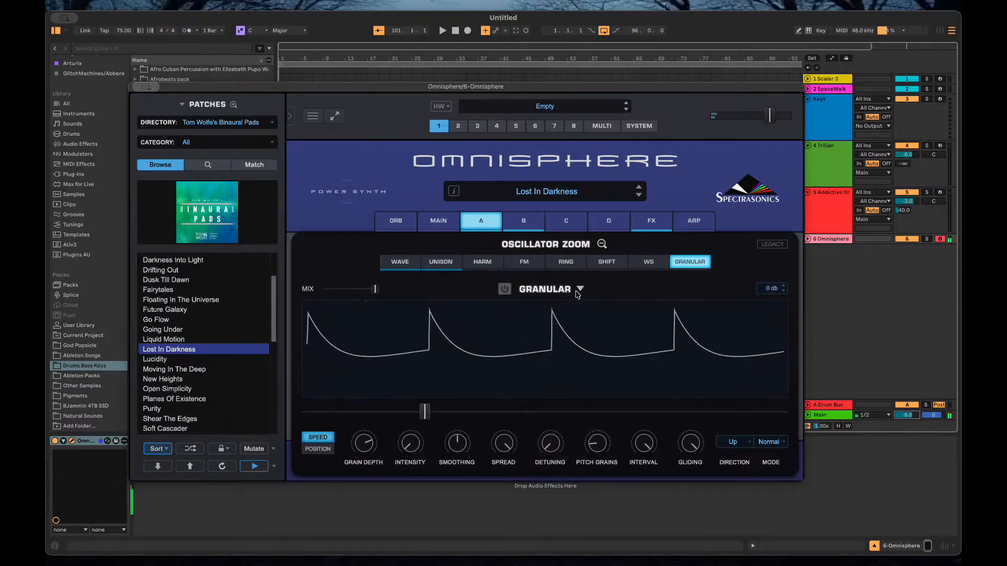
left_click(436, 262)
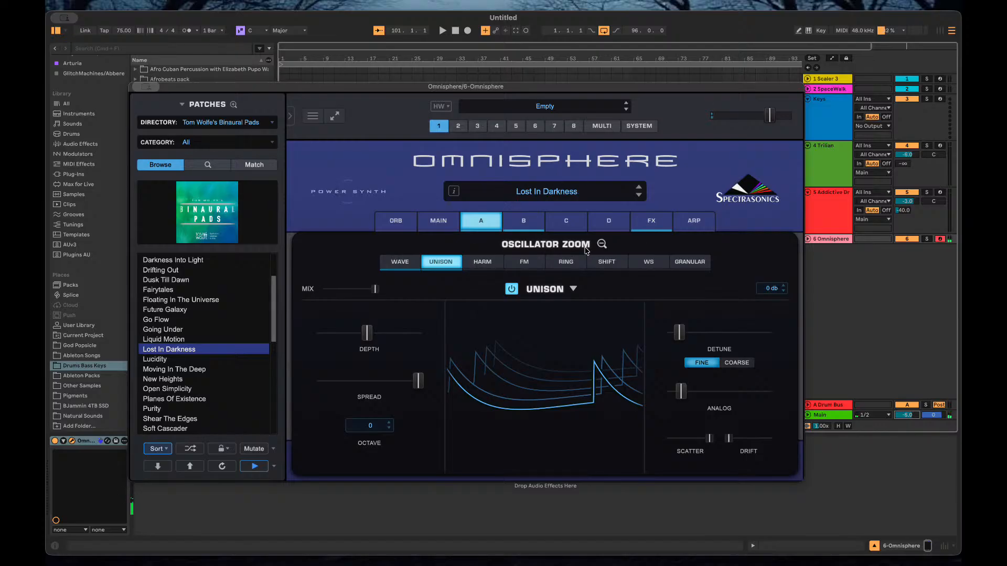
left_click(601, 245)
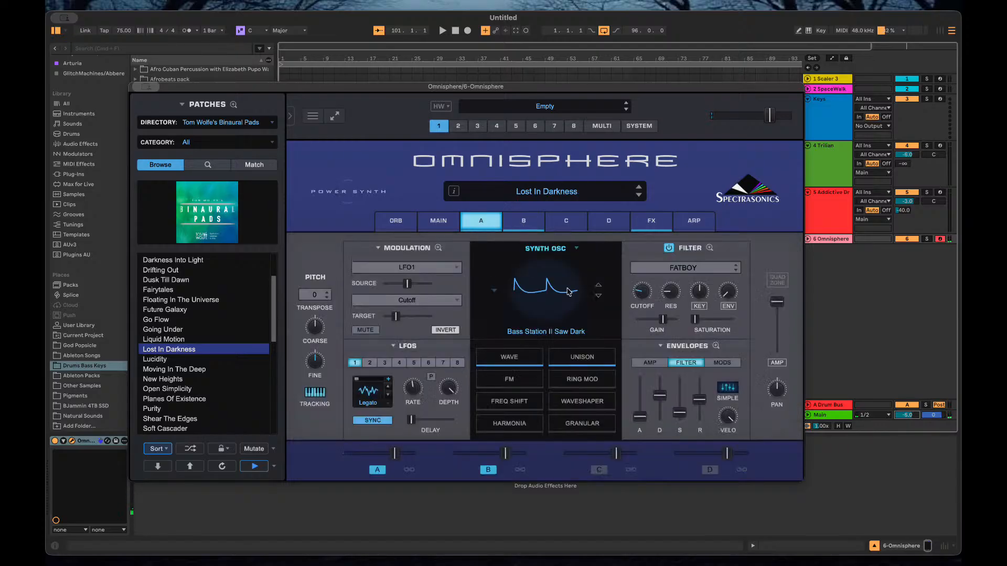
left_click(516, 226)
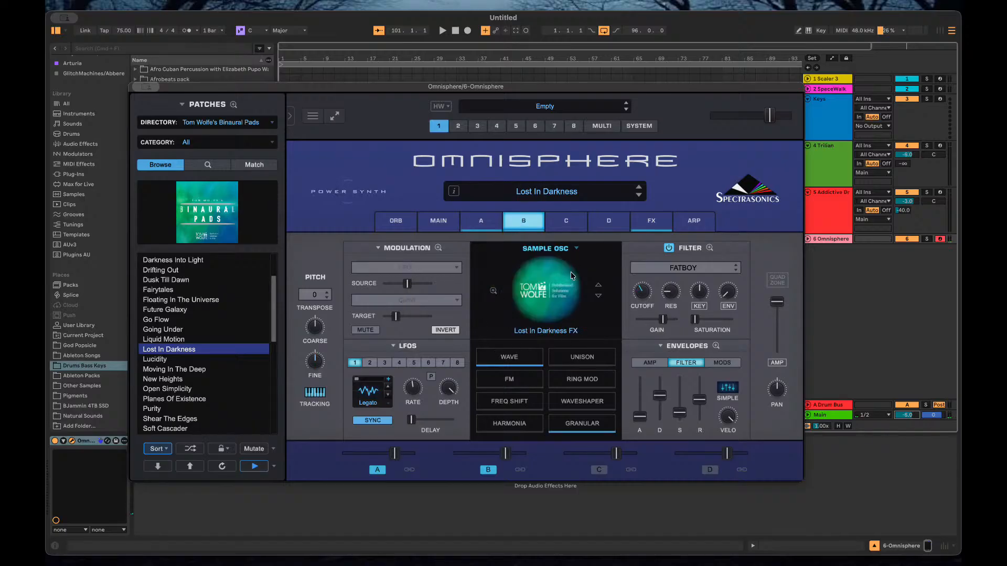
left_click(479, 222)
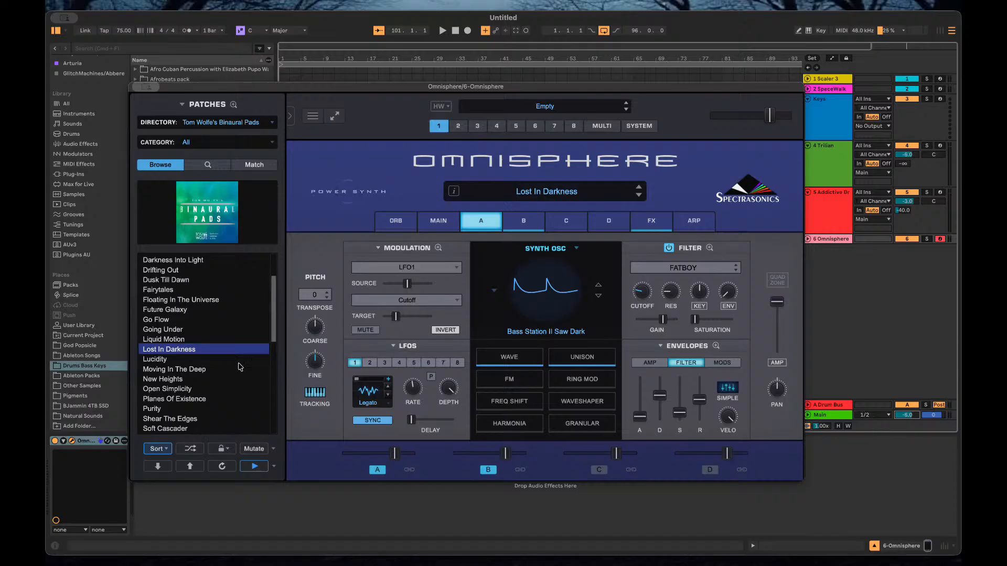
Load the Floating In The Universe patch from Tom Wolfe's Binaural Pads into part 1.
scroll(181, 380, "down", 2)
scroll(181, 379, "up", 2)
left_click(196, 300)
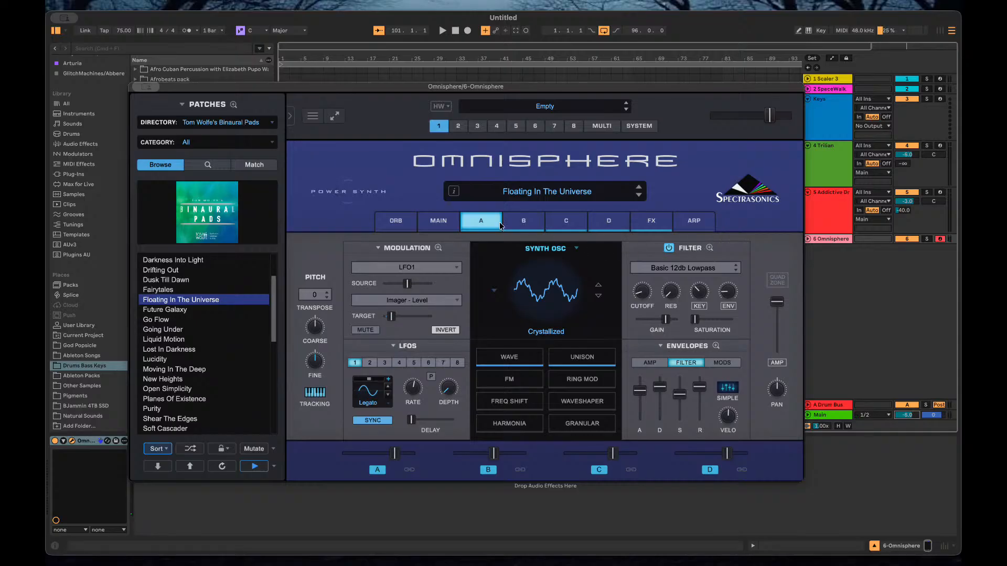
Examine the oscillators of all four layers in Floating In The Universe and its modulation matrix, ending on layer A.
left_click(520, 218)
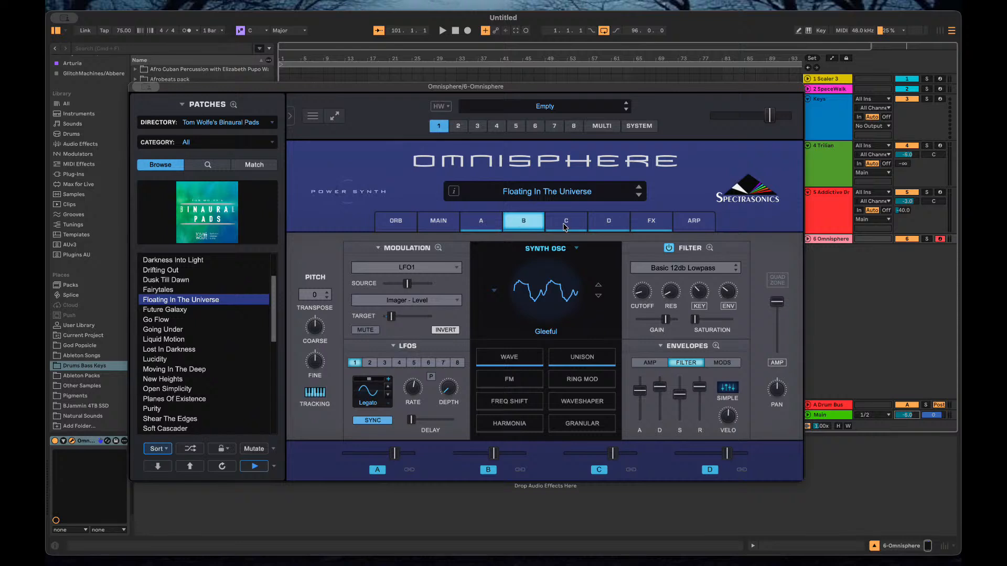
left_click(570, 224)
left_click(615, 225)
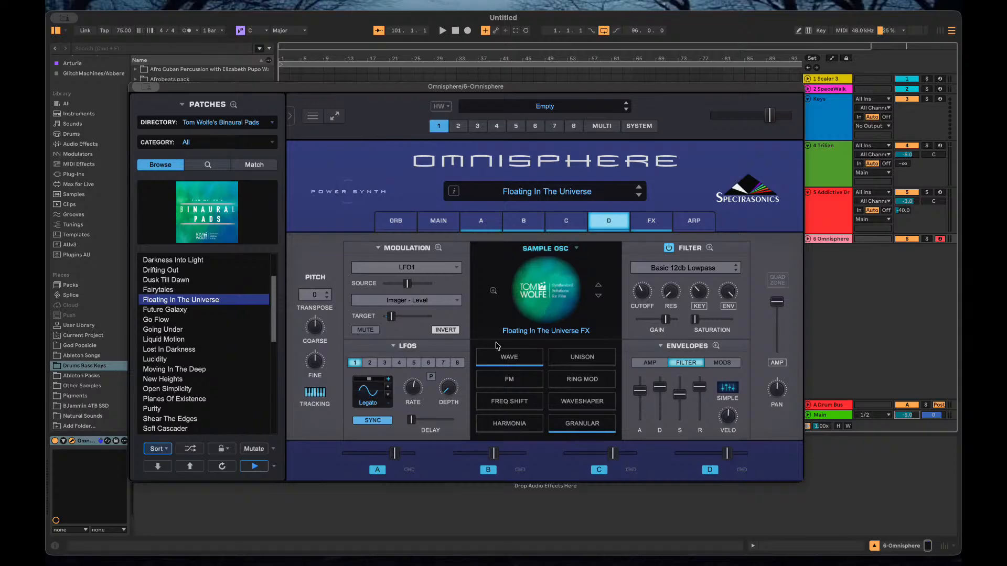
left_click(560, 221)
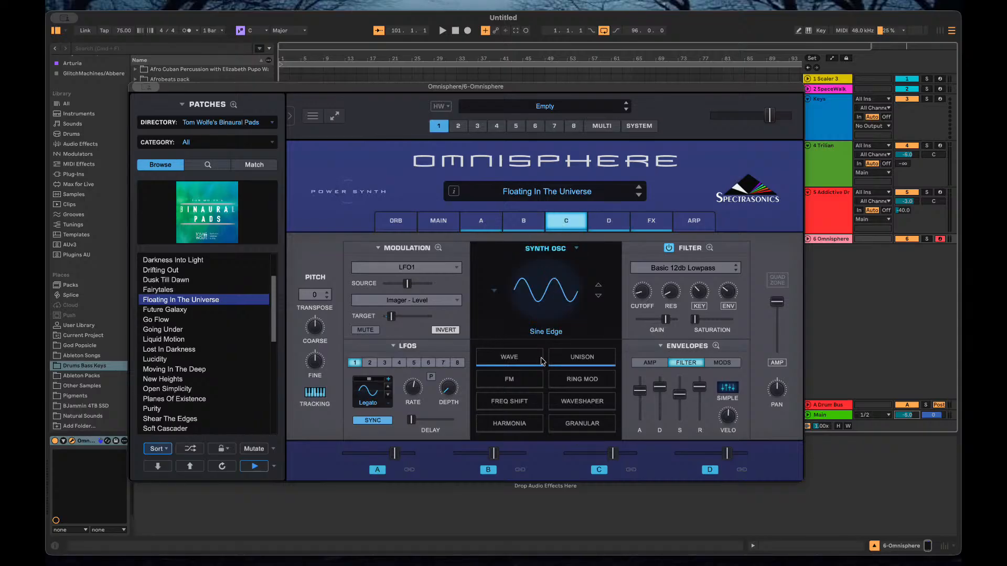
left_click(515, 219)
left_click(481, 221)
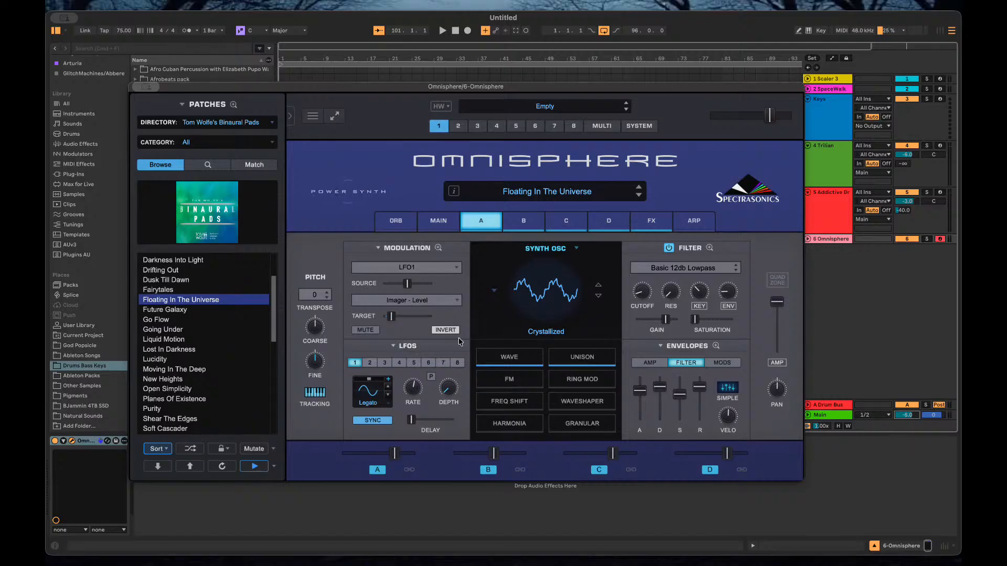
left_click(439, 248)
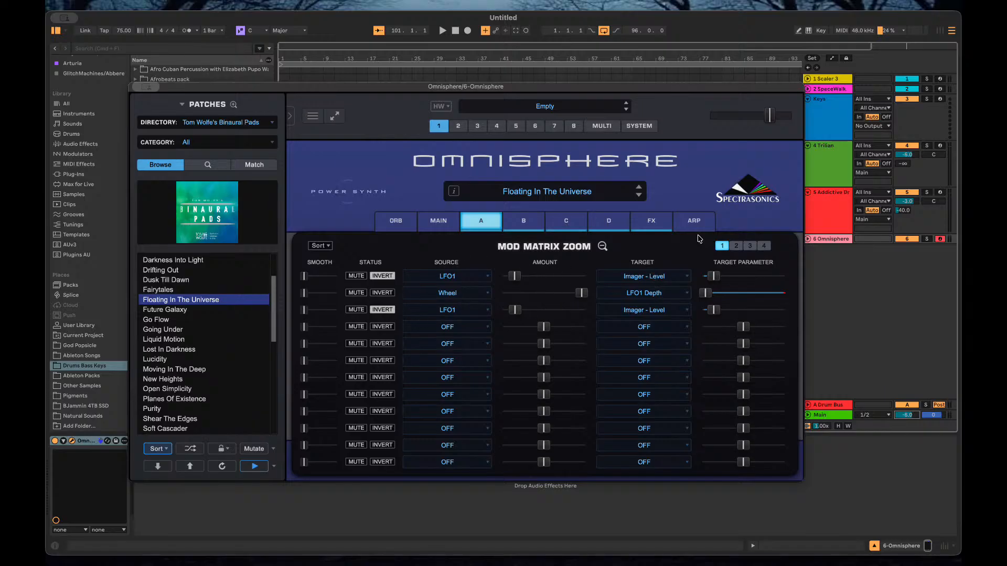
left_click(601, 249)
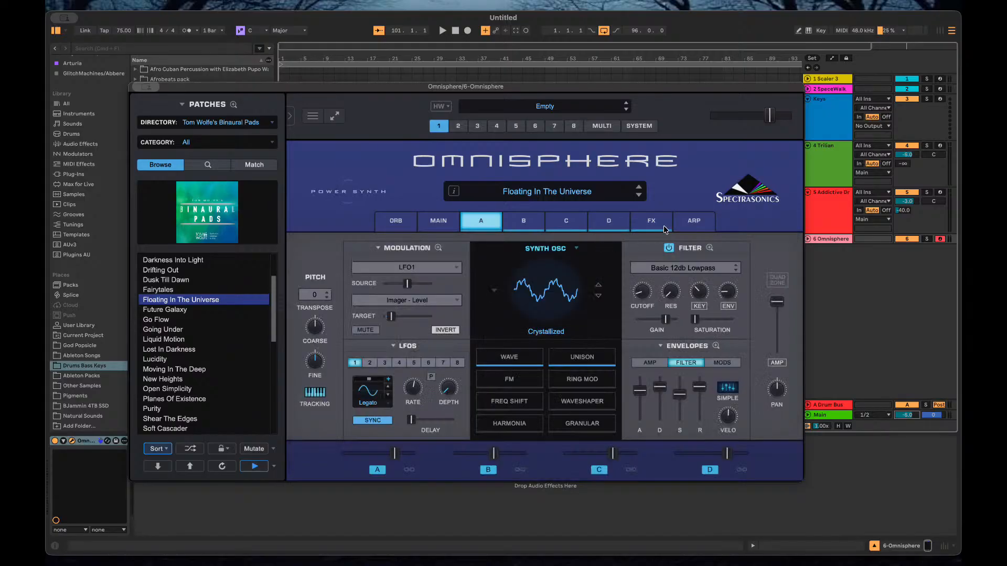
Examine the layer, aux and common effects racks of Floating In The Universe.
left_click(662, 227)
left_click(610, 250)
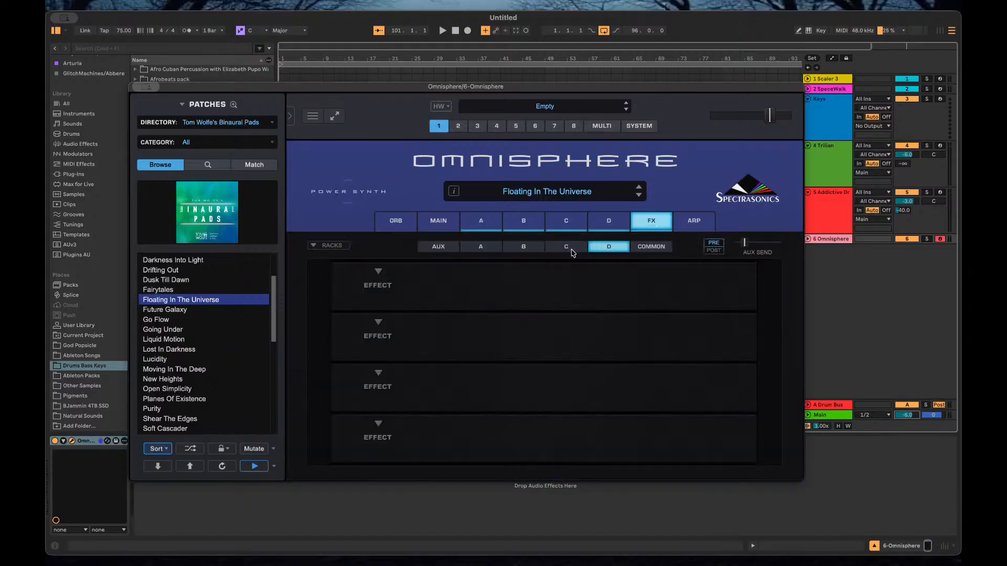
left_click(571, 251)
left_click(530, 251)
left_click(445, 246)
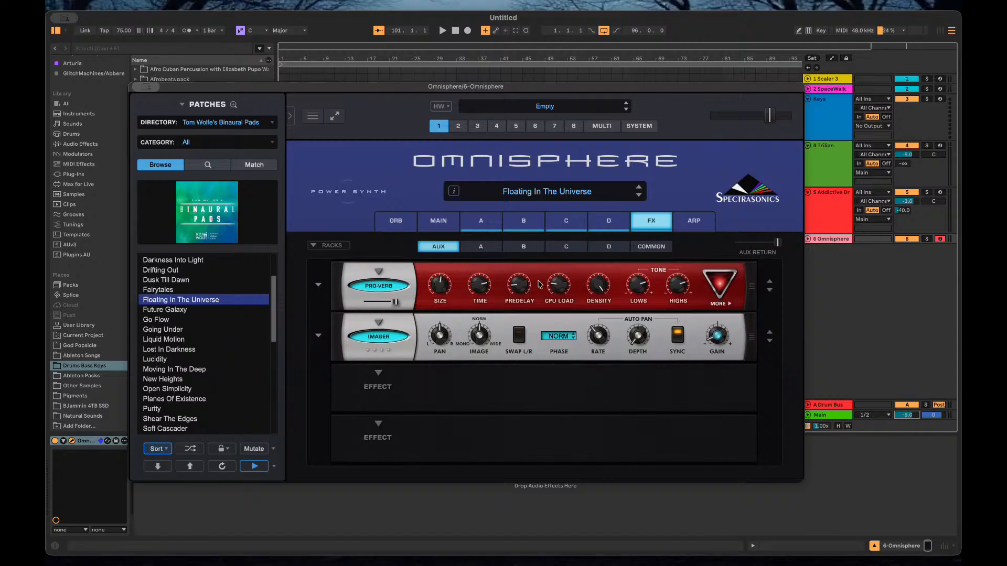
left_click(652, 247)
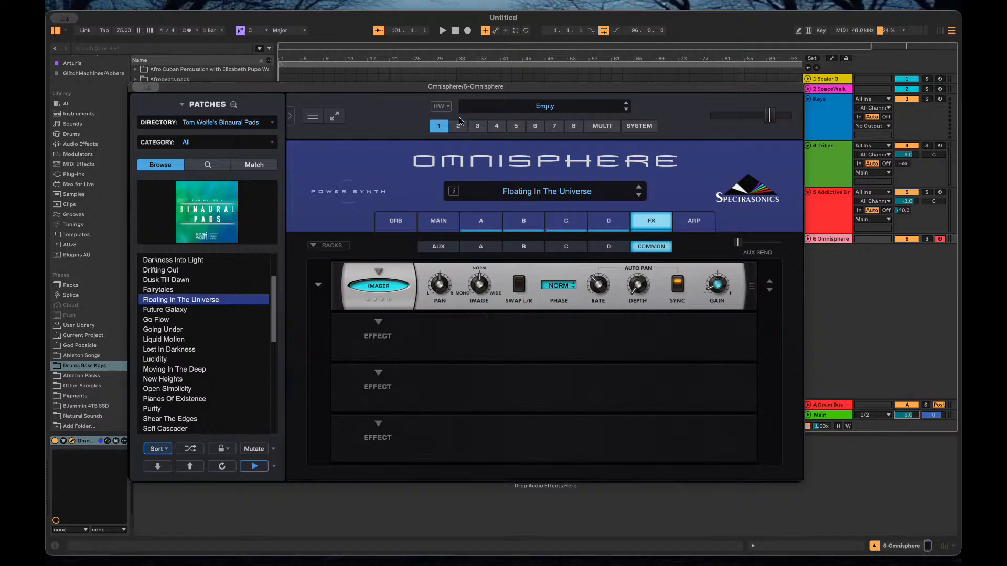
Compare layer A of part 1 with the empty part 2, then show part 1's common effects rack.
left_click(476, 224)
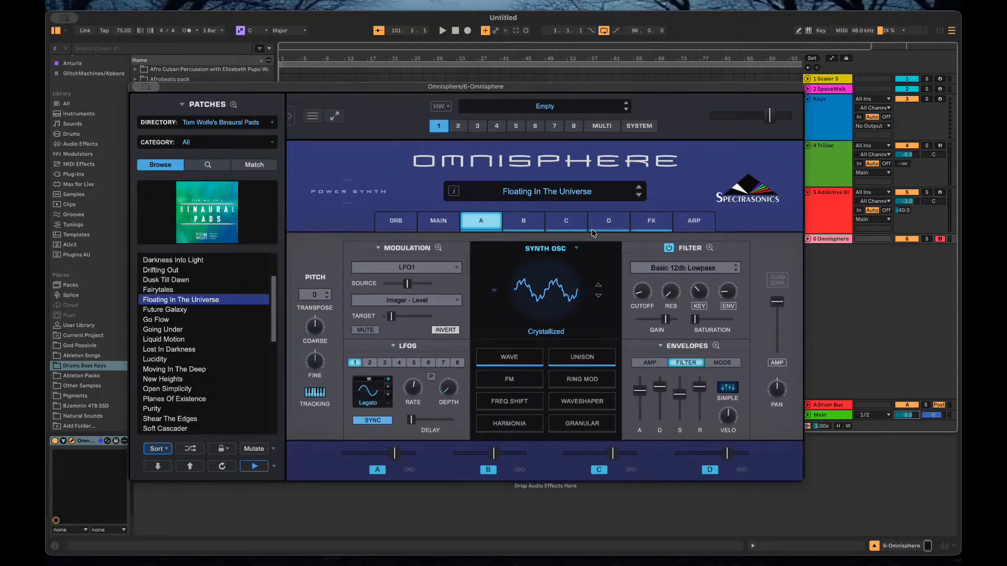
left_click(458, 126)
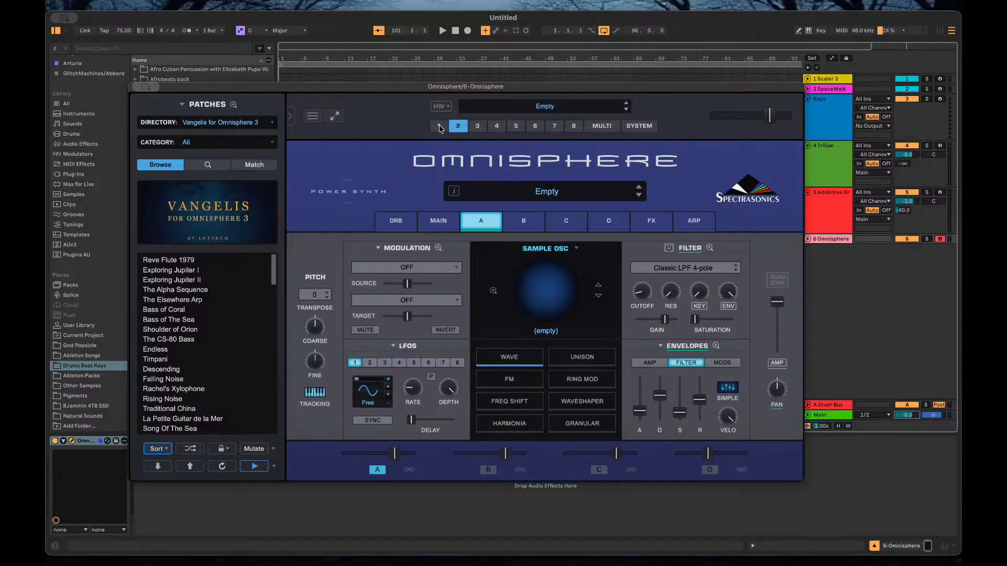
left_click(439, 127)
left_click(454, 127)
left_click(432, 129)
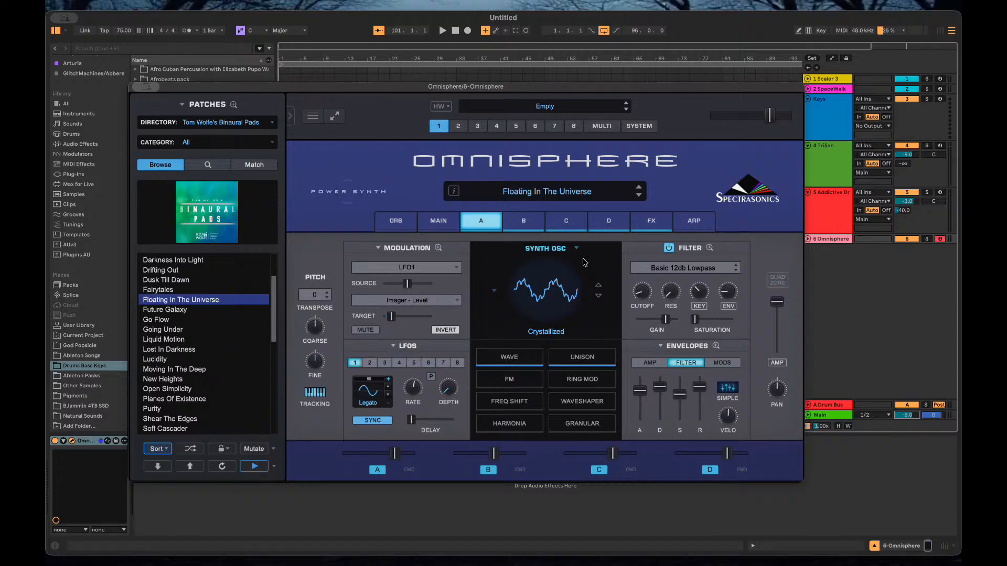
left_click(641, 222)
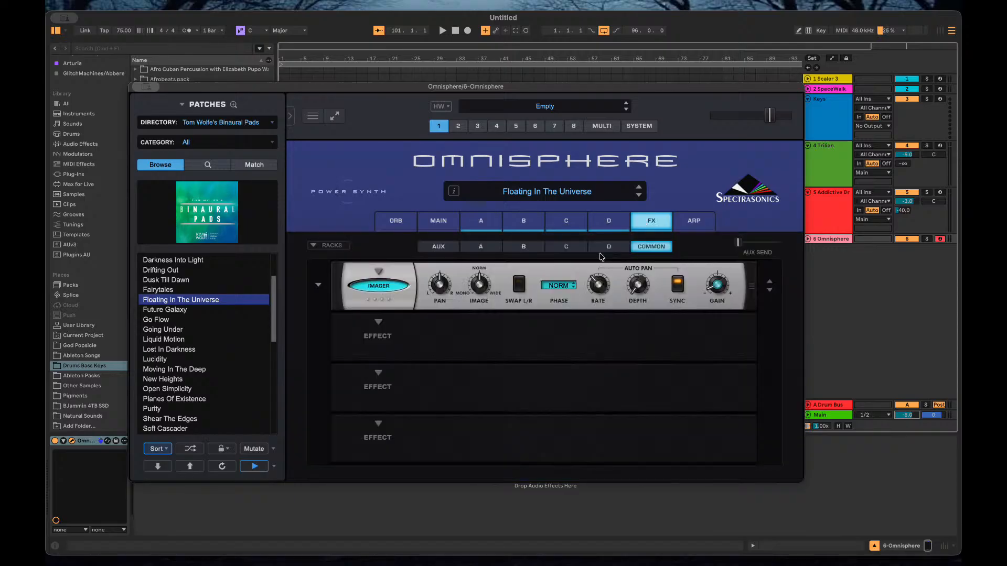